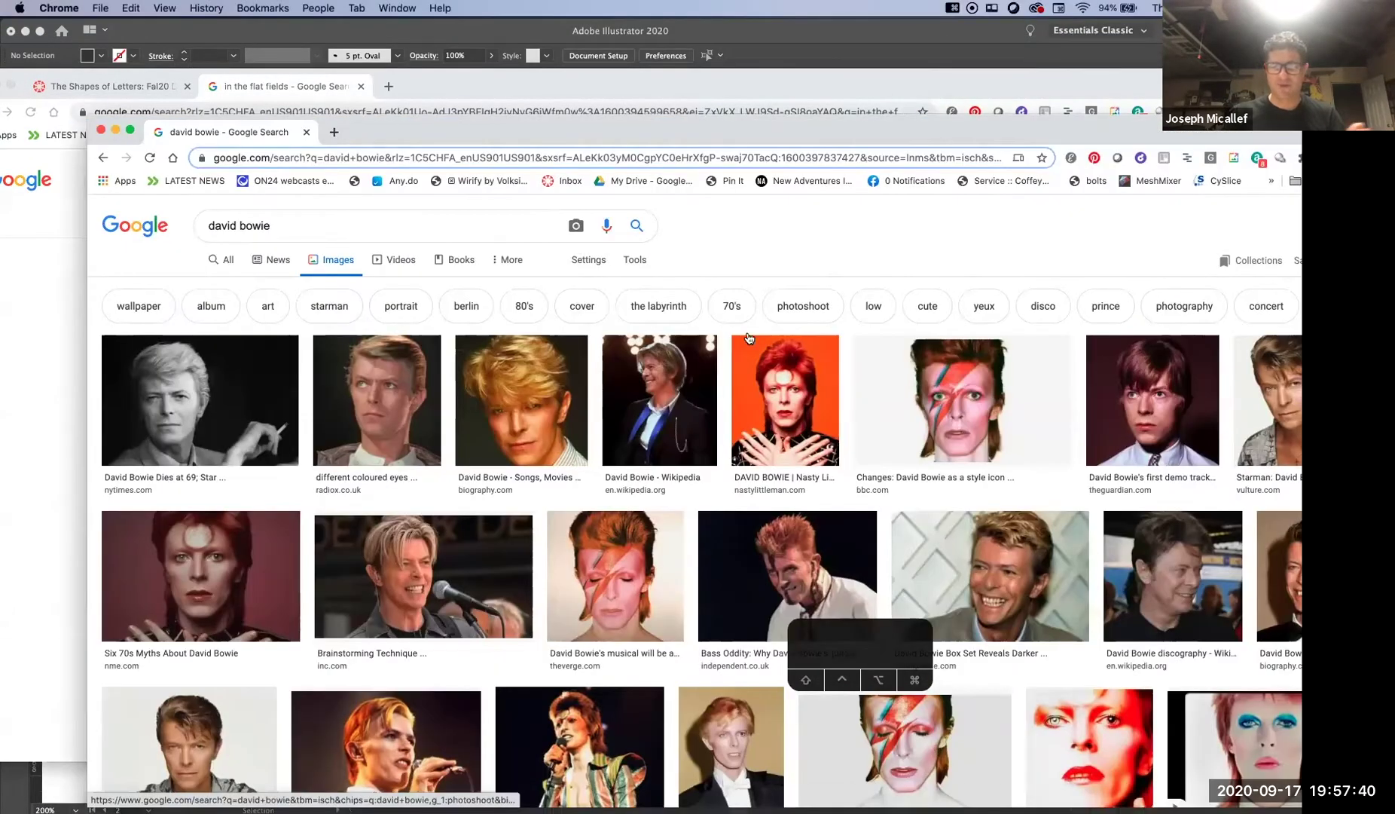
Copy the David Bowie photo captioned "different coloured eyes" from the image results and paste it into the Adobe Illustrator document
left_click(377, 407)
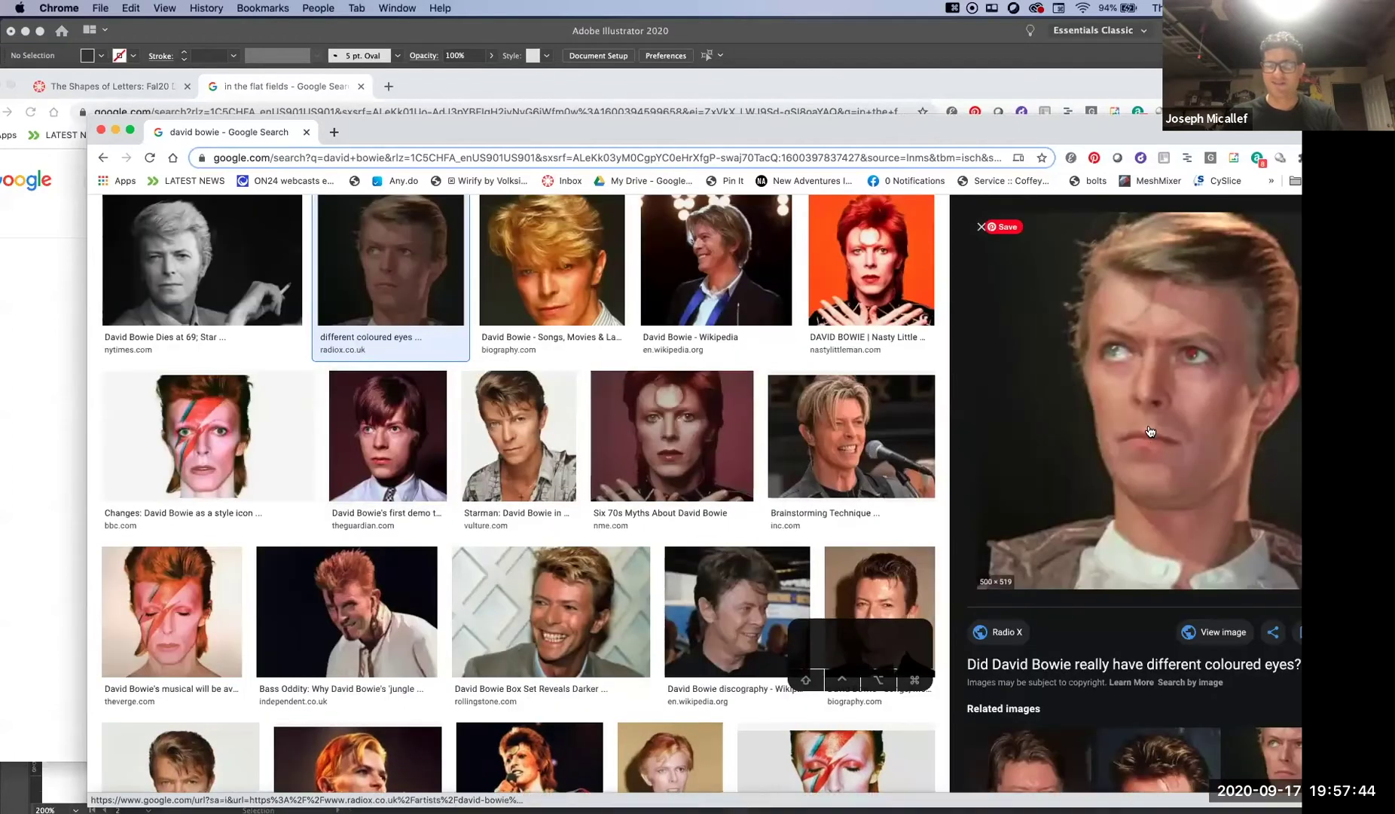
right_click(1140, 397)
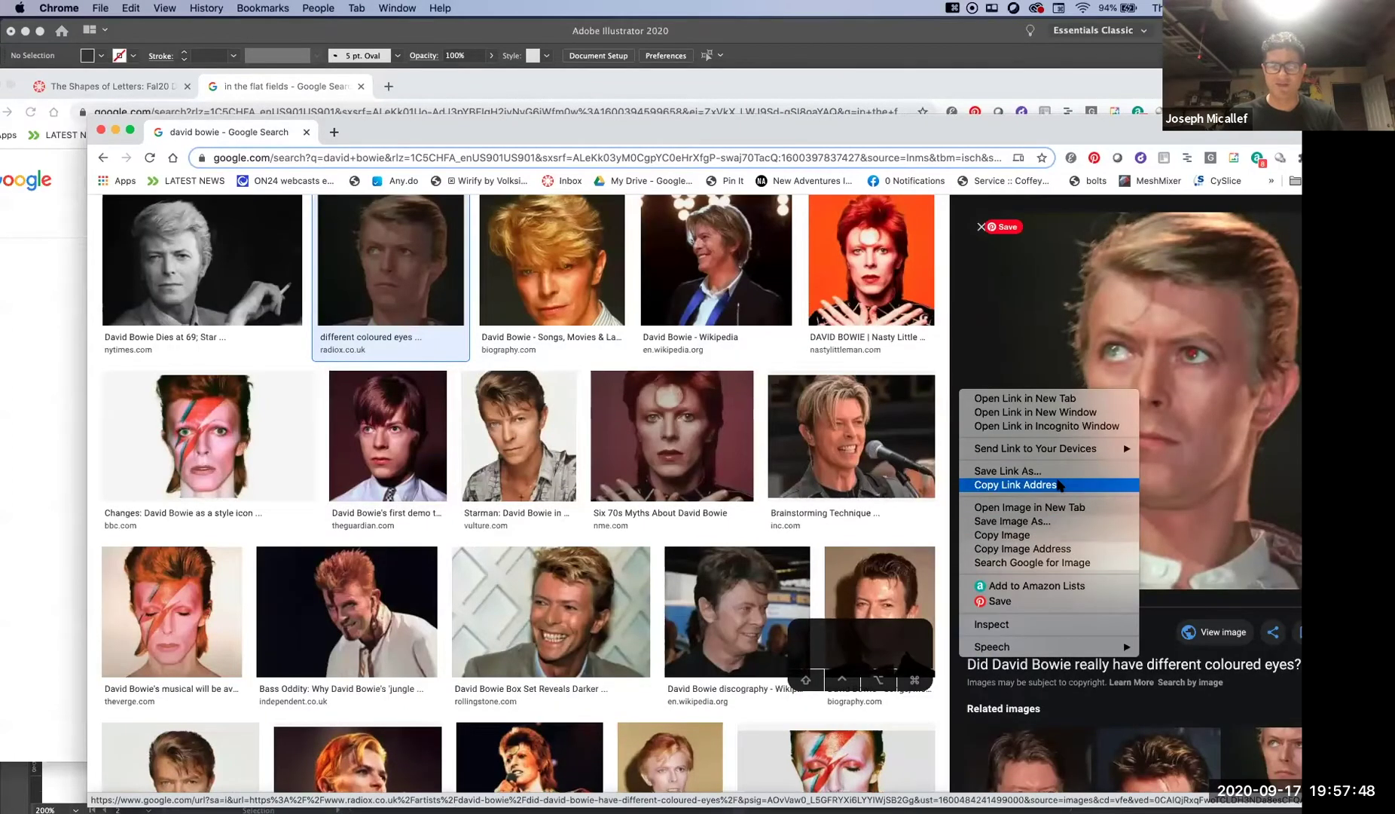
left_click(1051, 535)
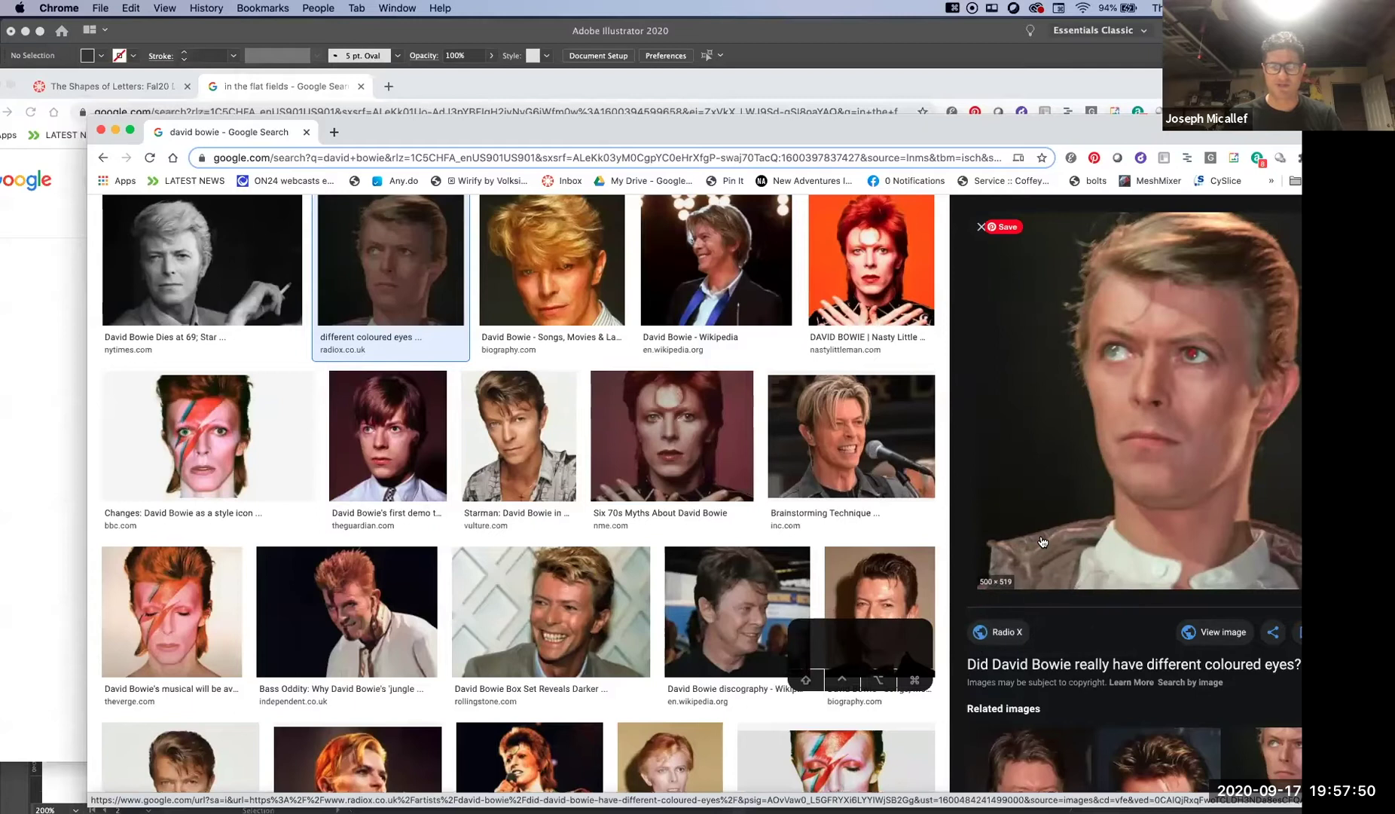
key("super+m")
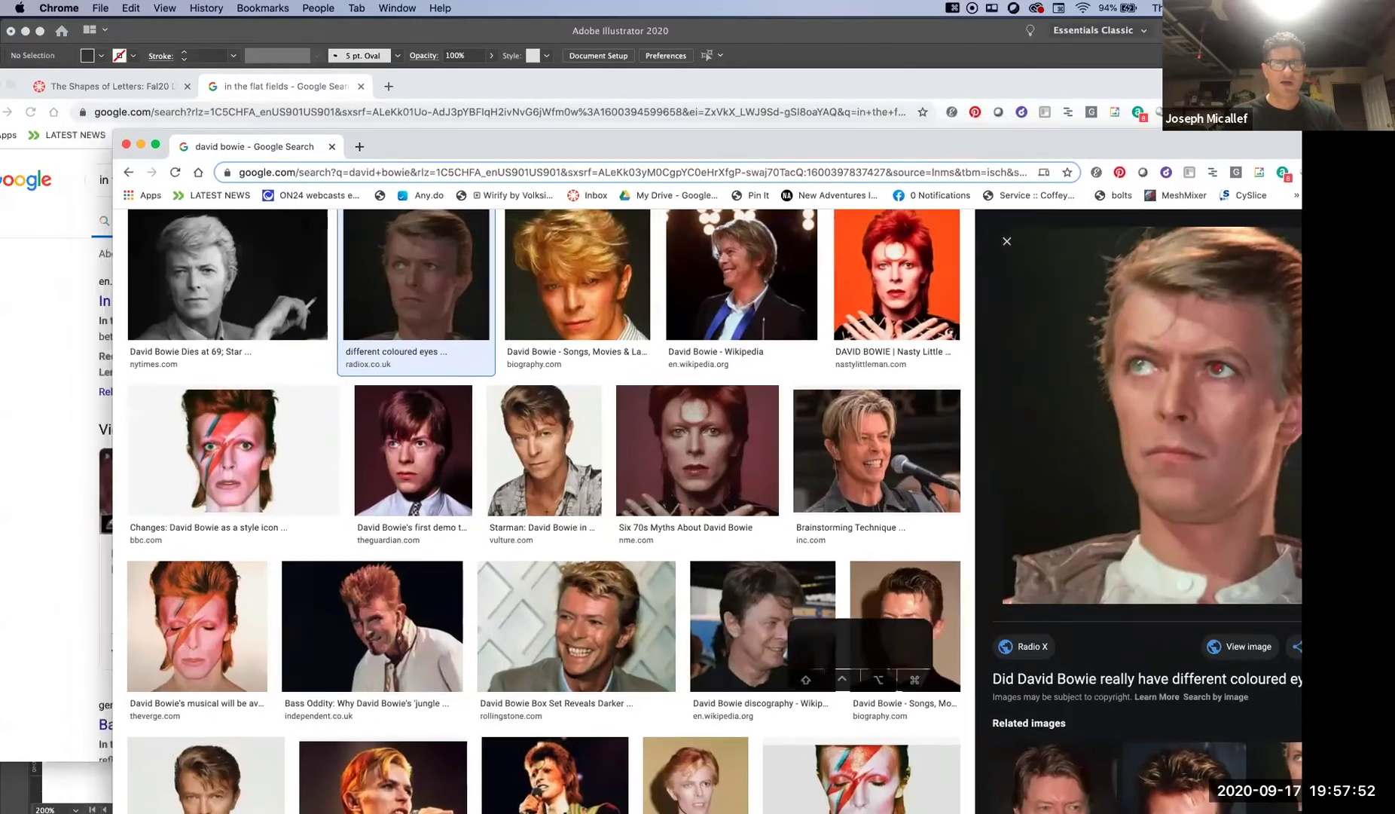
left_click(516, 781)
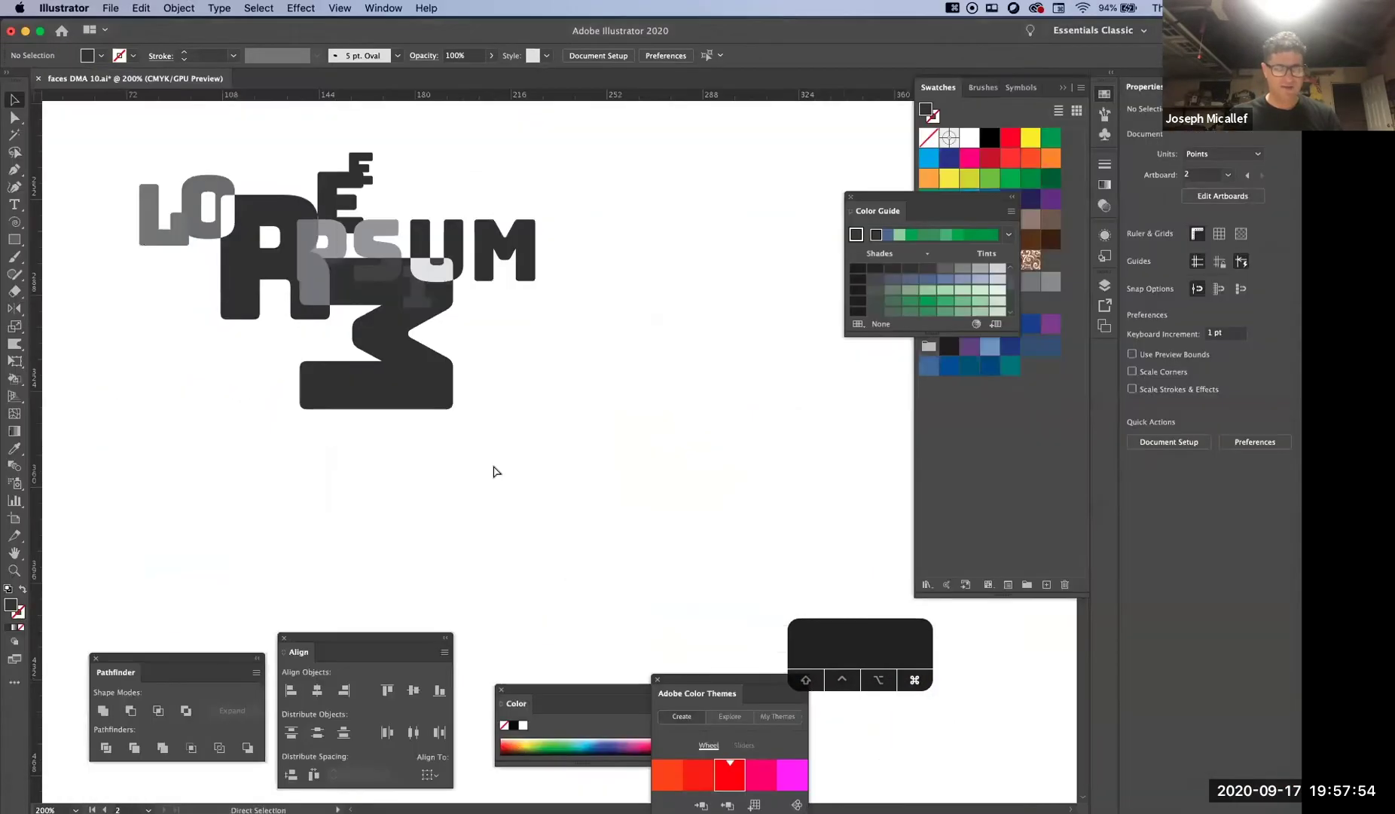
key("super+v")
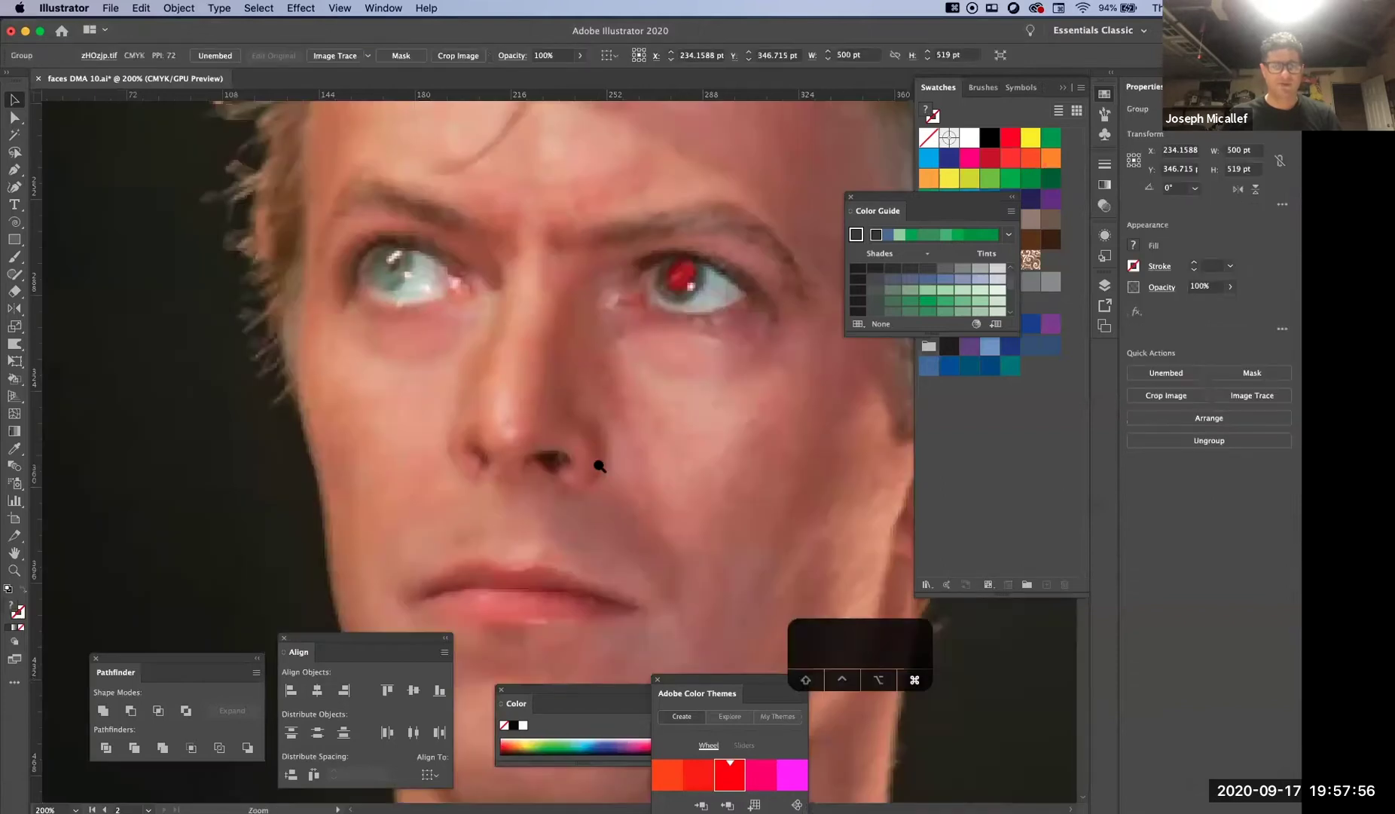
Remove the black face artwork from the second artboard and move the pasted photo beside the LOREM IPSUM lettering
left_click(598, 465, "alt+super")
left_click(598, 464, "alt+super")
left_click_drag(542, 439, 627, 417)
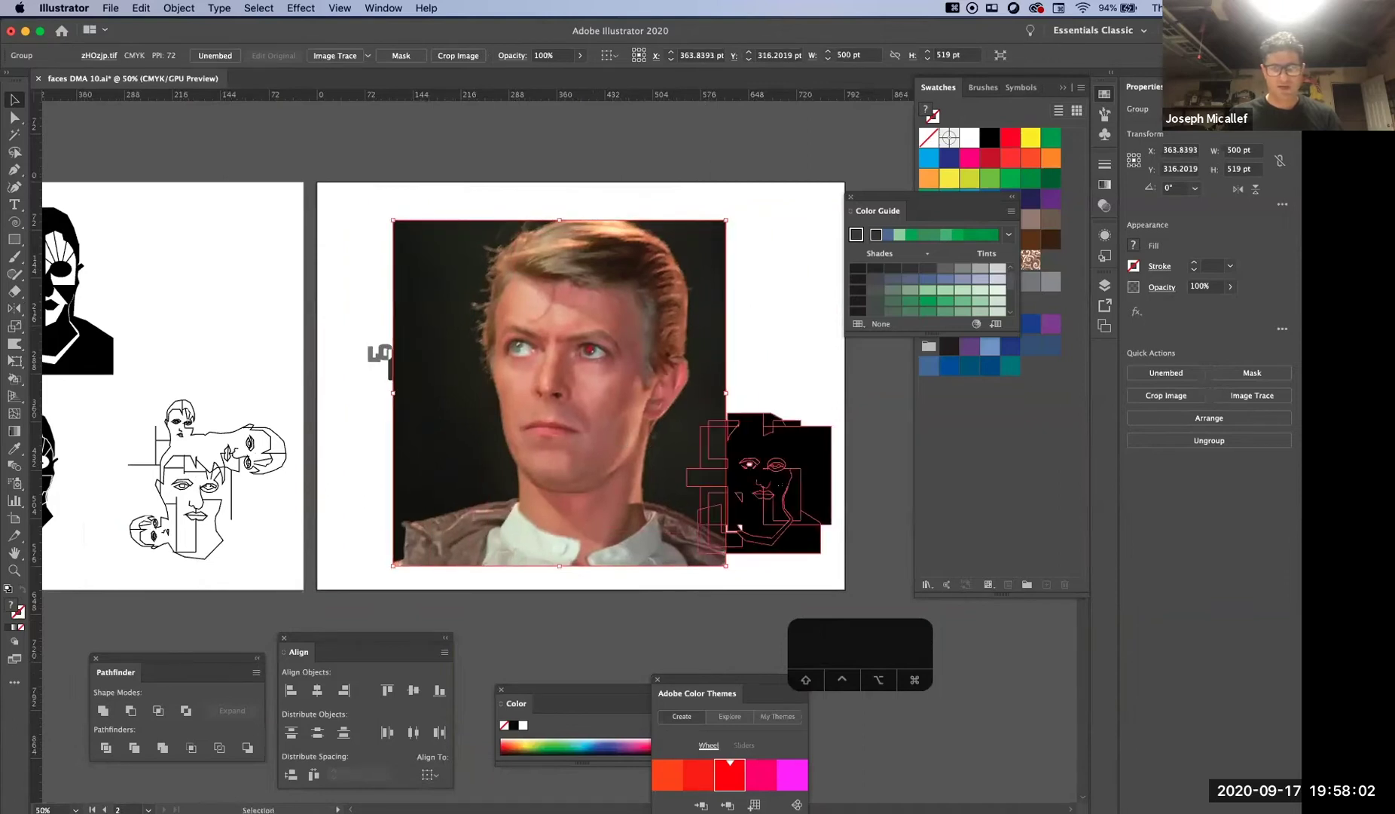
left_click(770, 476)
left_click_drag(585, 446, 678, 446)
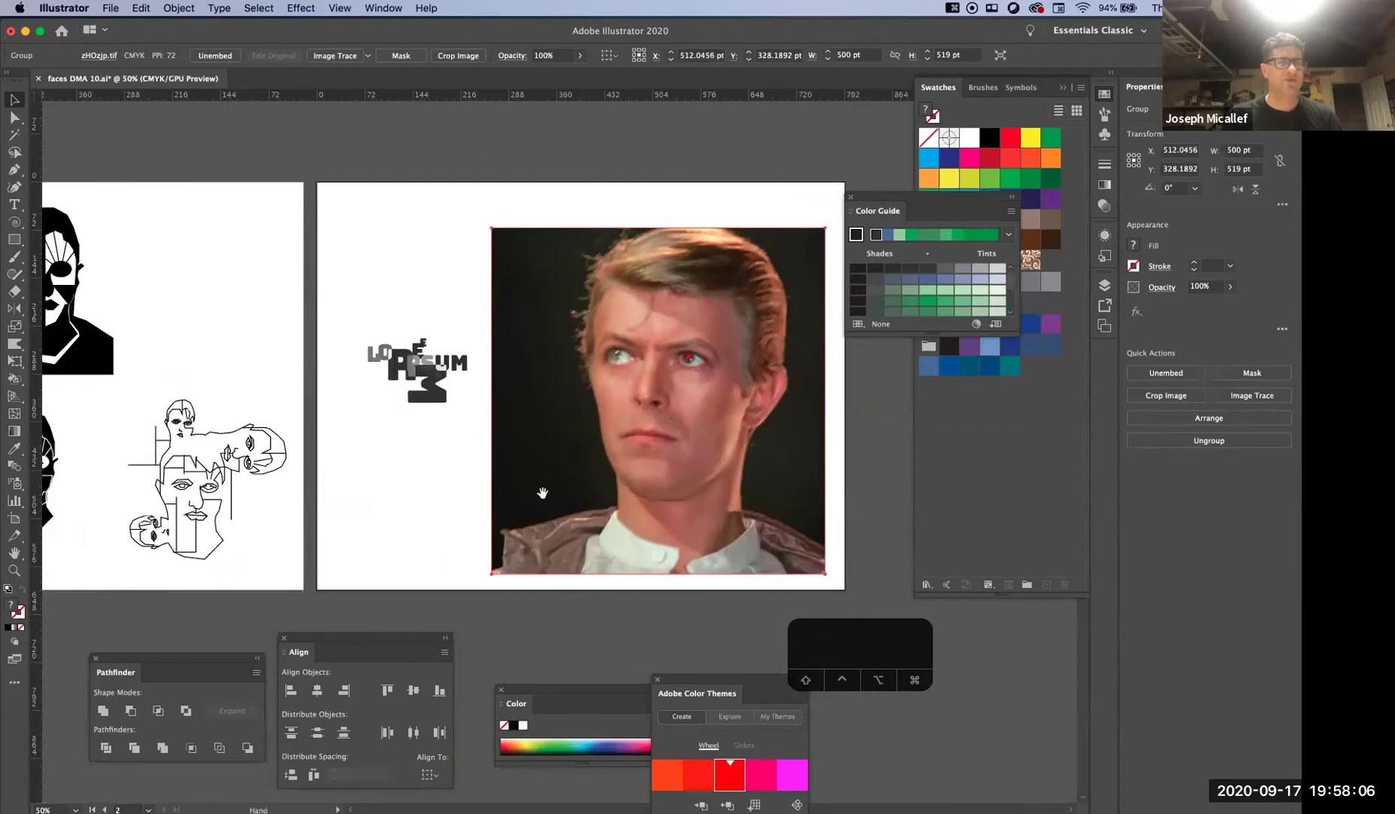
key("super+equal")
left_click_drag(691, 380, 641, 324)
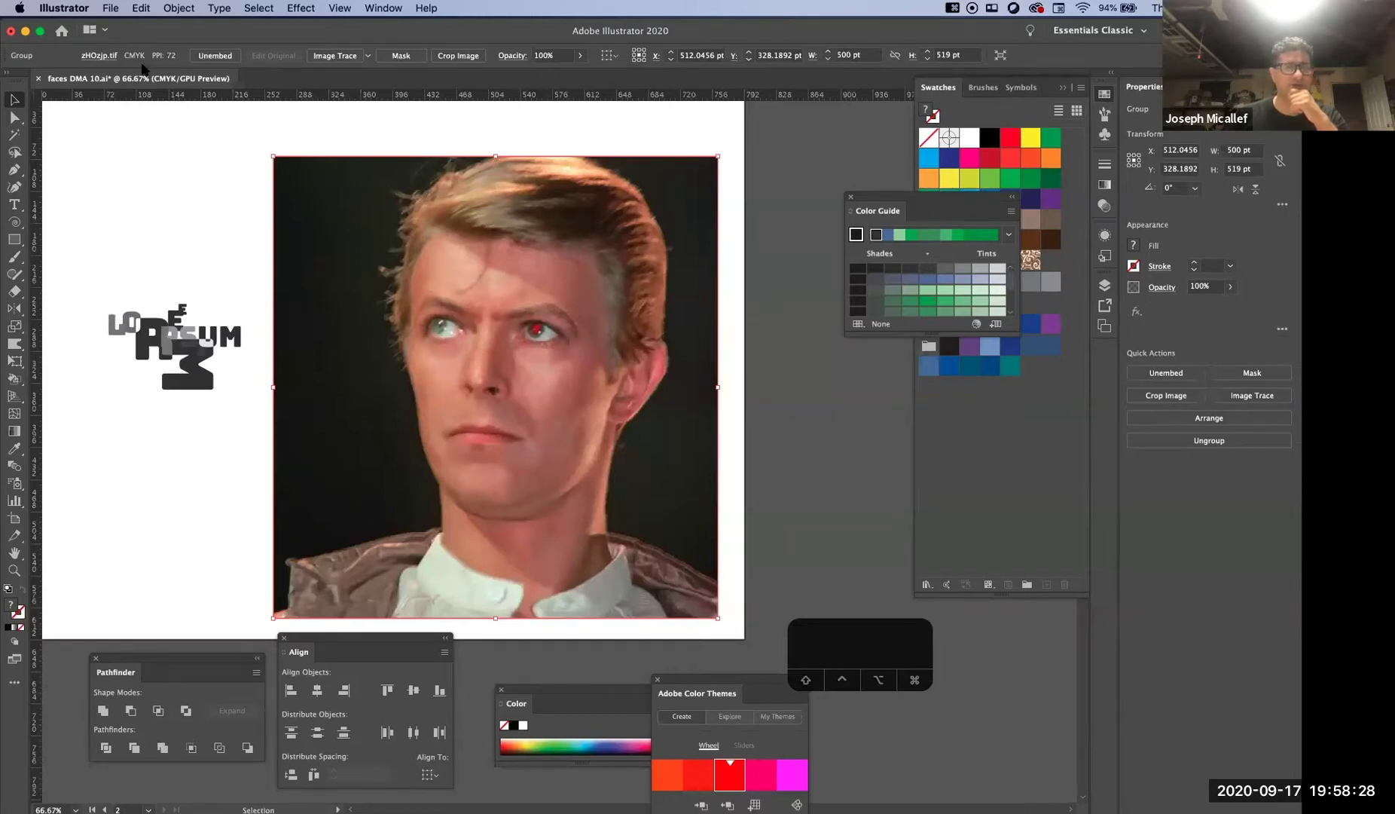
Apply Image Trace with the default preset to the selected photo
left_click(399, 8)
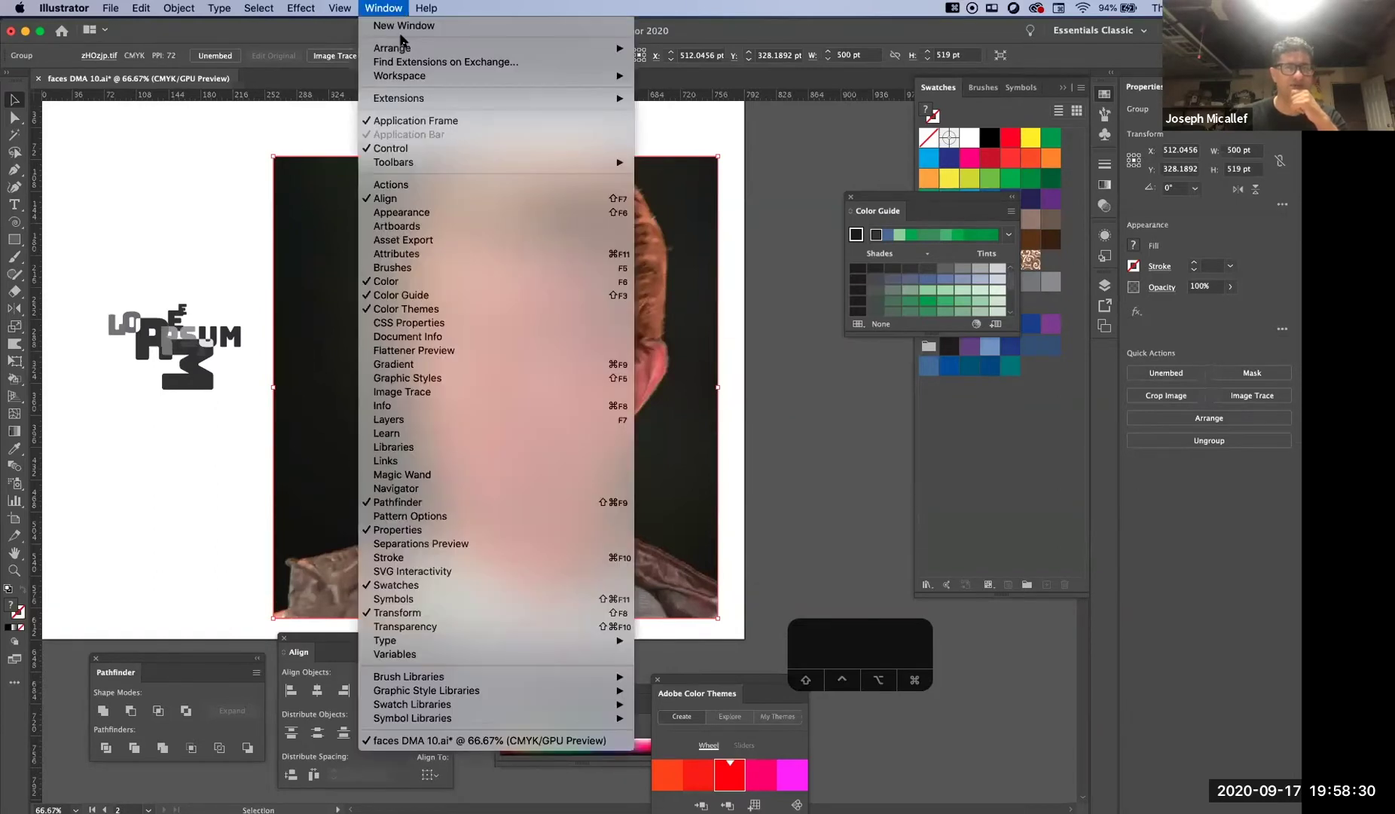
left_click(821, 133)
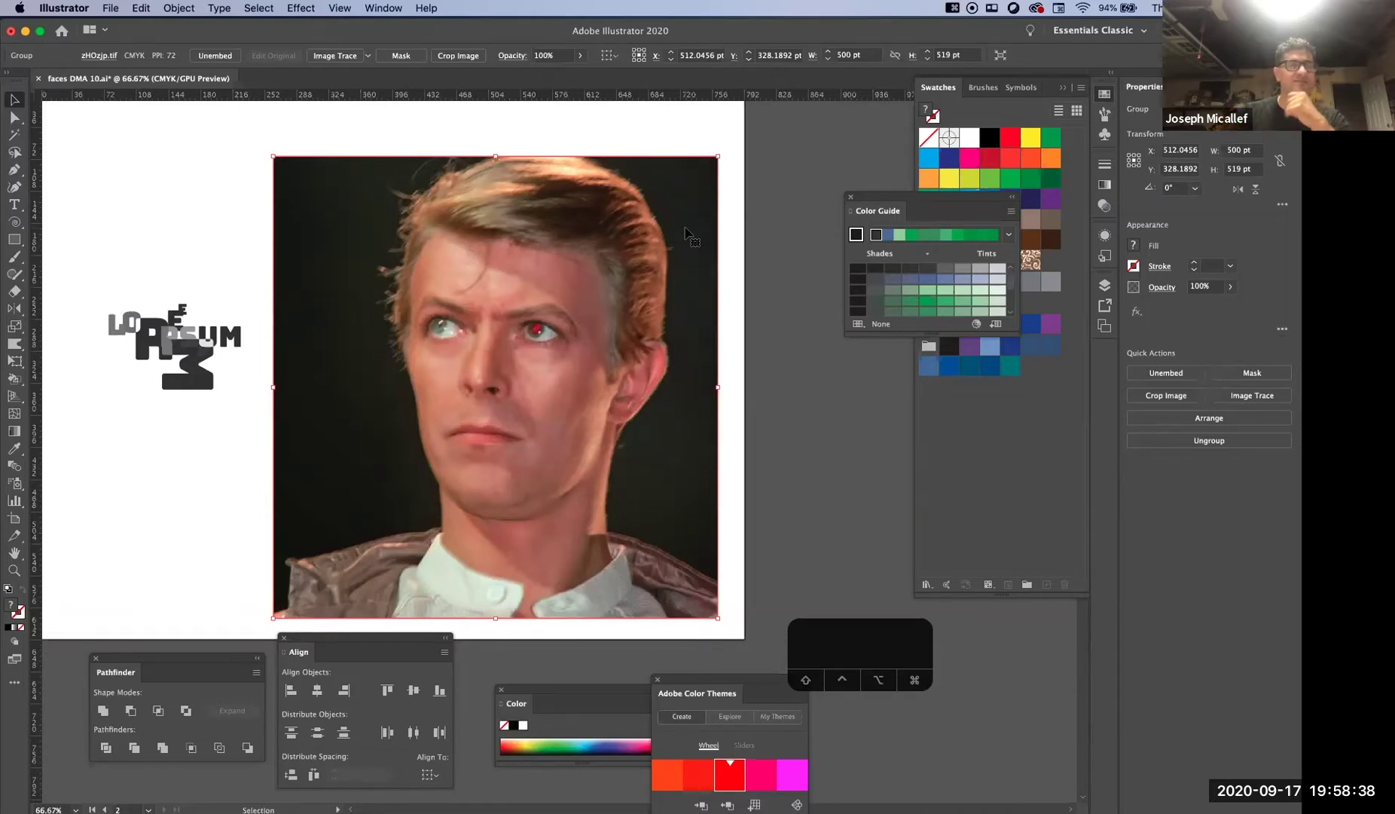
left_click(332, 59)
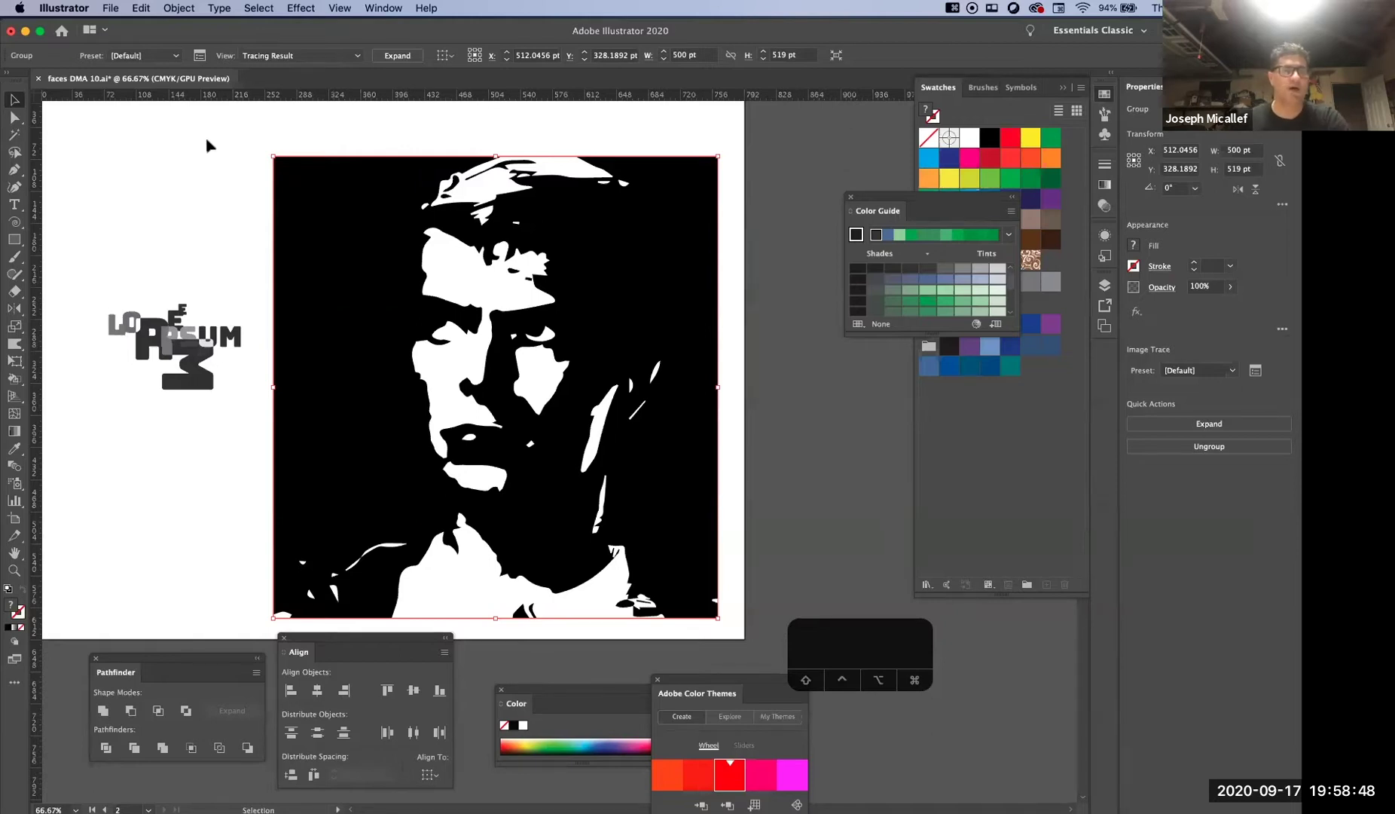
Try the Shades of Gray tracing preset on the portrait and return to the Default preset
left_click(175, 56)
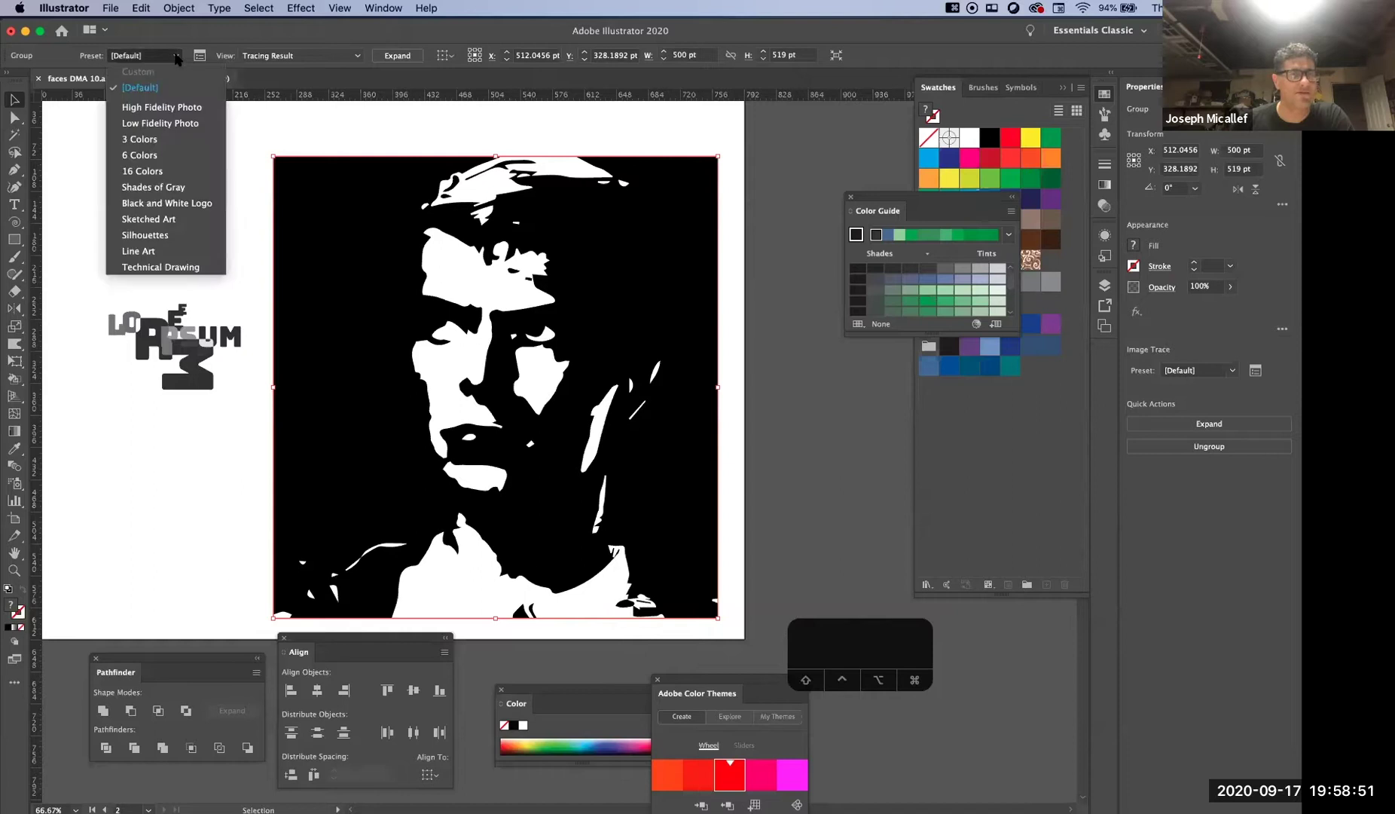
left_click(155, 187)
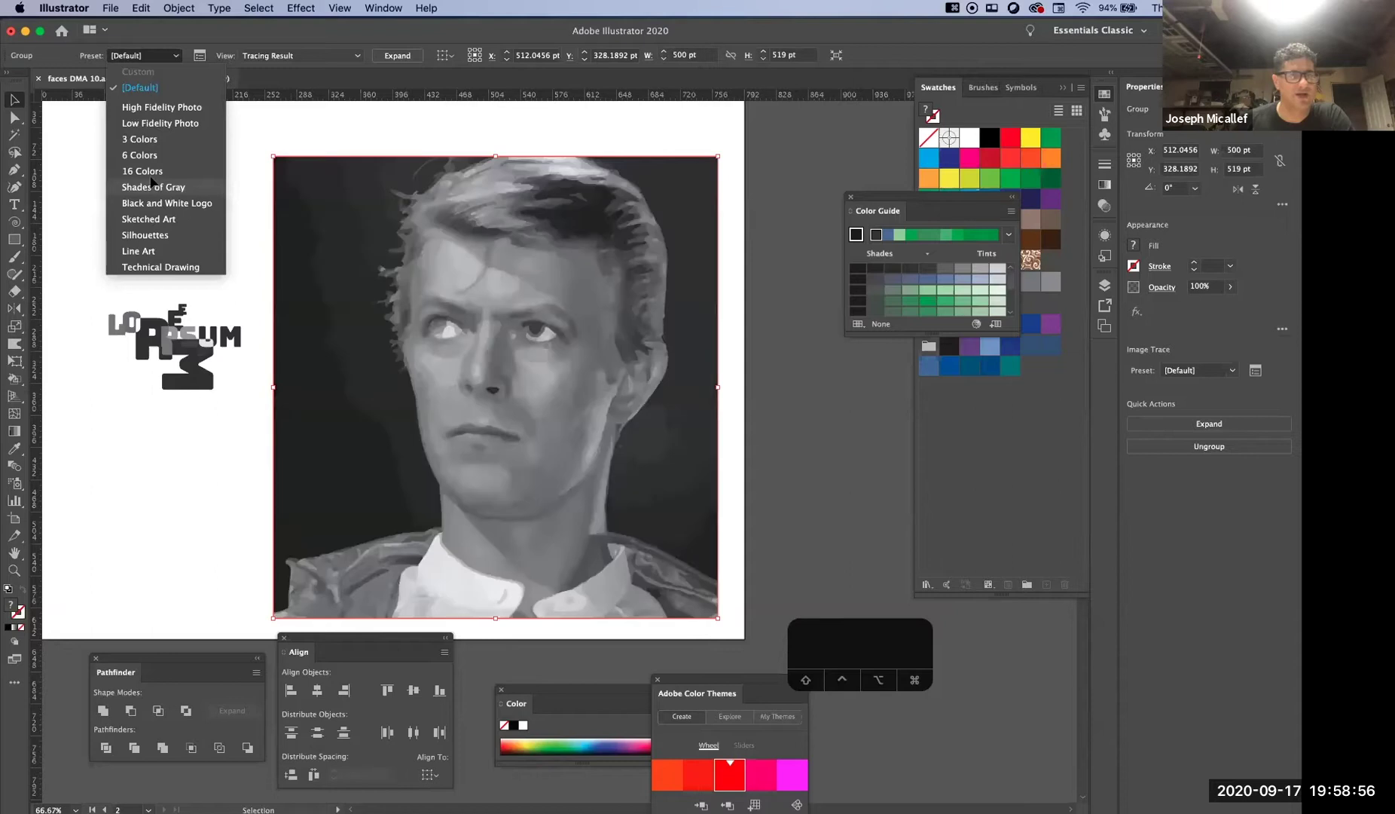
left_click(175, 56)
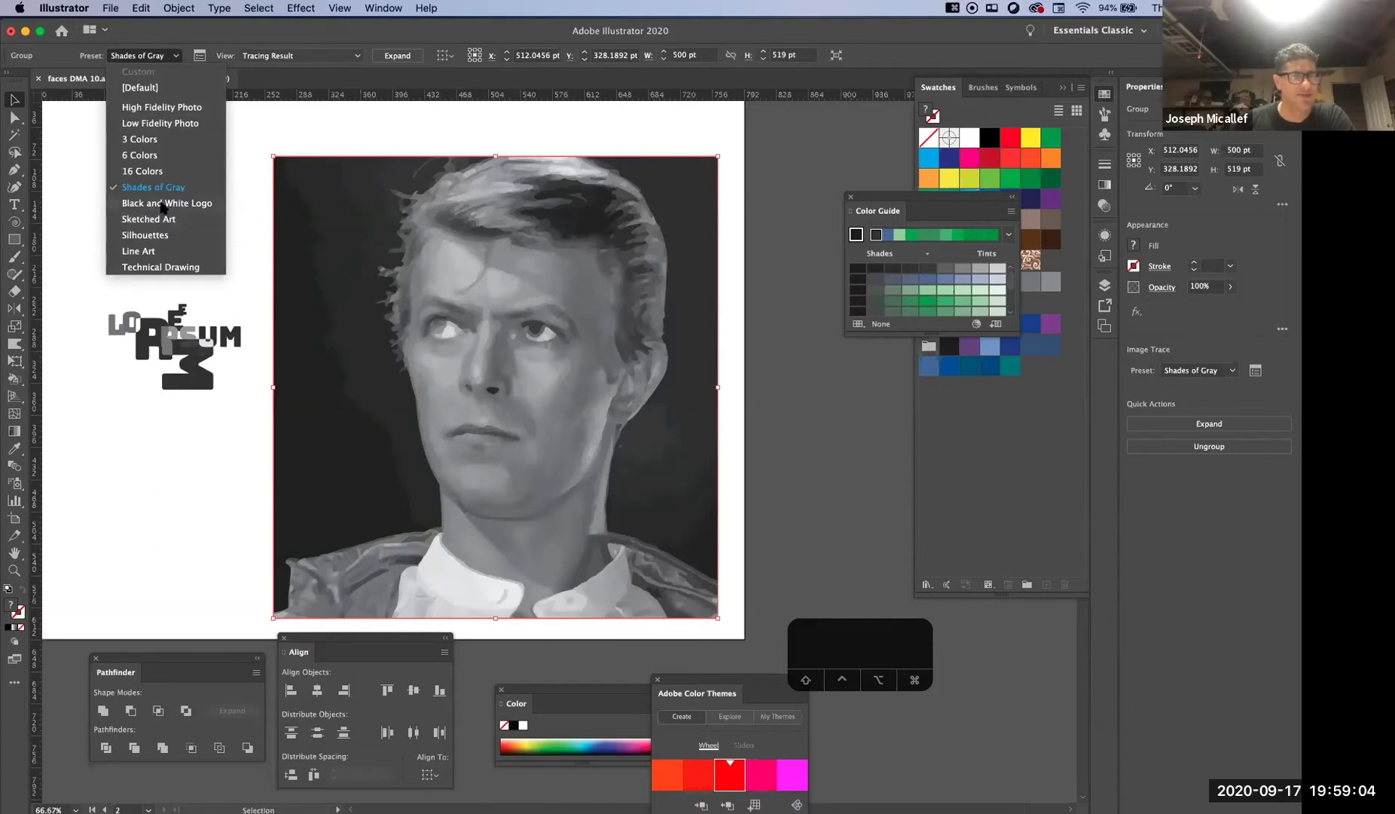
left_click(140, 88)
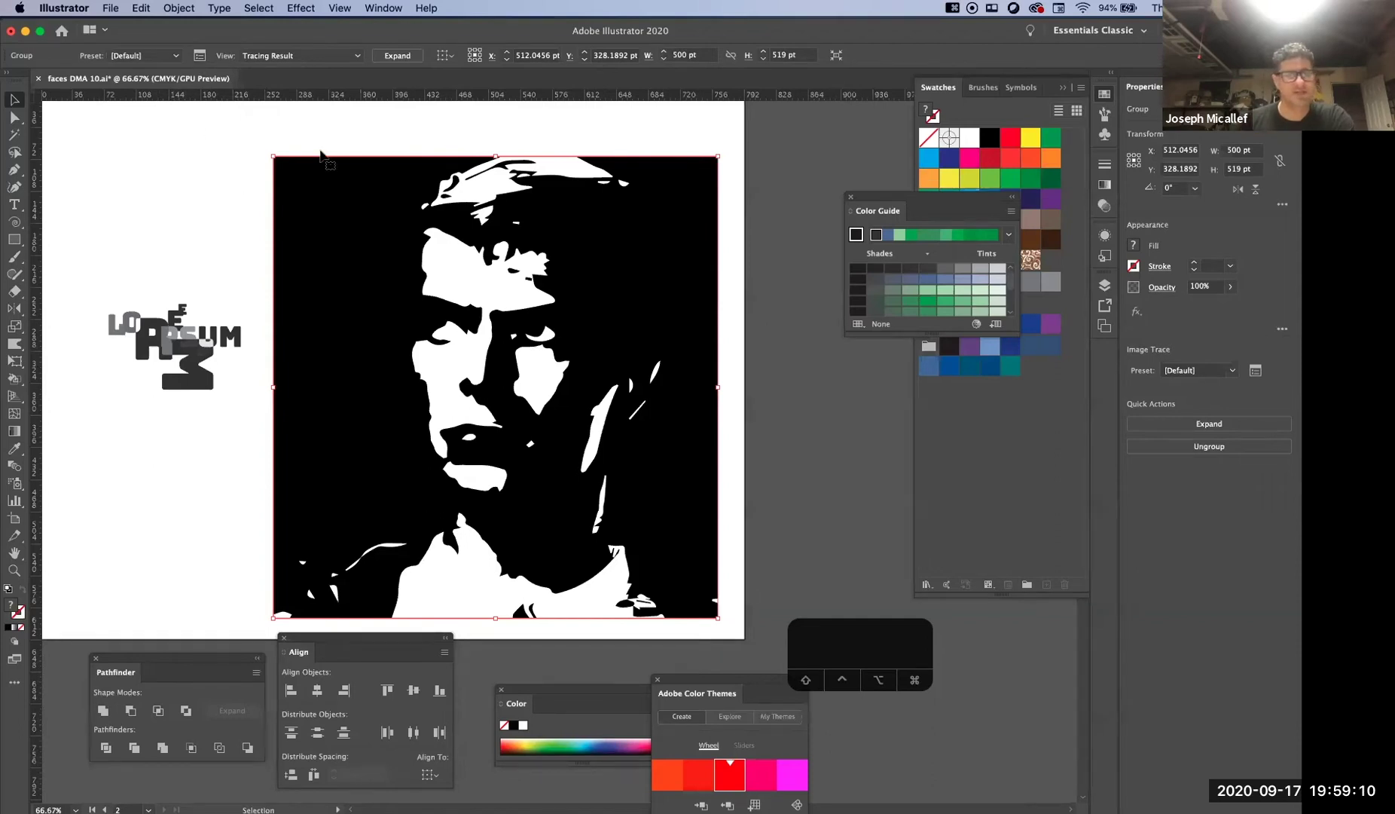
Show the detailed Image Trace settings and set the black-and-white threshold to 95
left_click(200, 55)
mouse_move(570, 183)
left_mouse_down()
mouse_move(218, 224)
mouse_move(131, 261)
mouse_move(135, 274)
left_mouse_up()
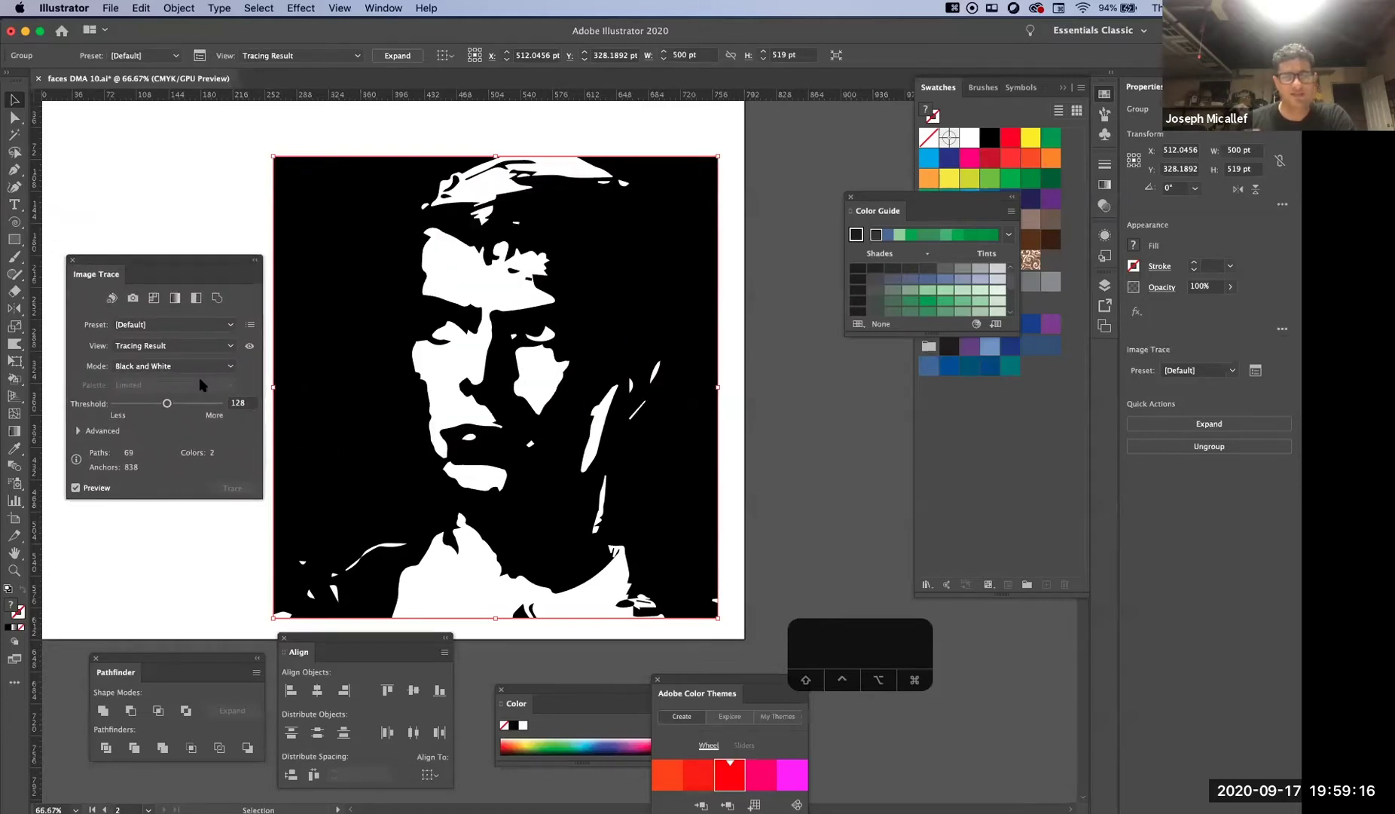
mouse_move(167, 403)
left_mouse_down()
mouse_move(183, 404)
mouse_move(134, 404)
mouse_move(147, 405)
left_mouse_up()
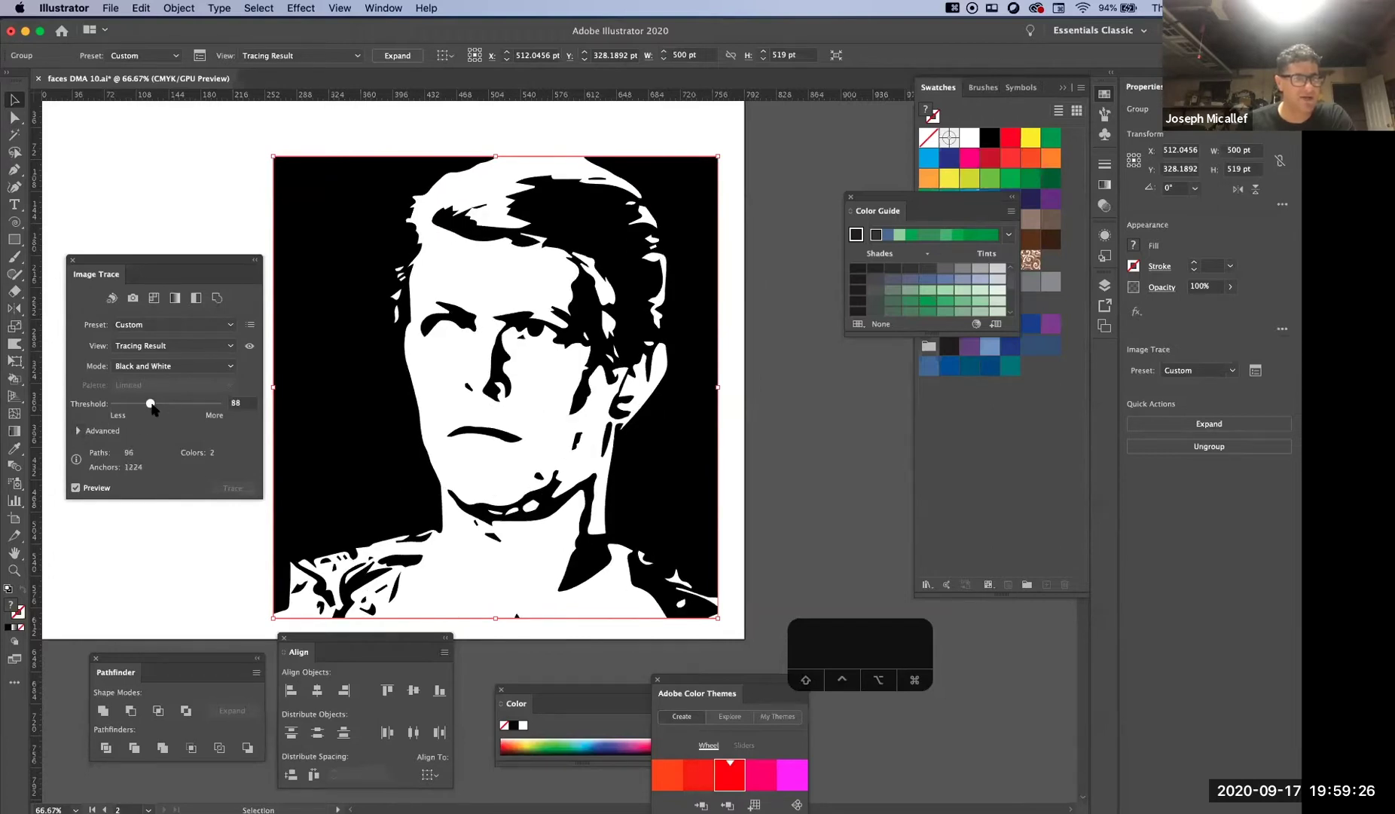
left_click_drag(156, 404, 153, 404)
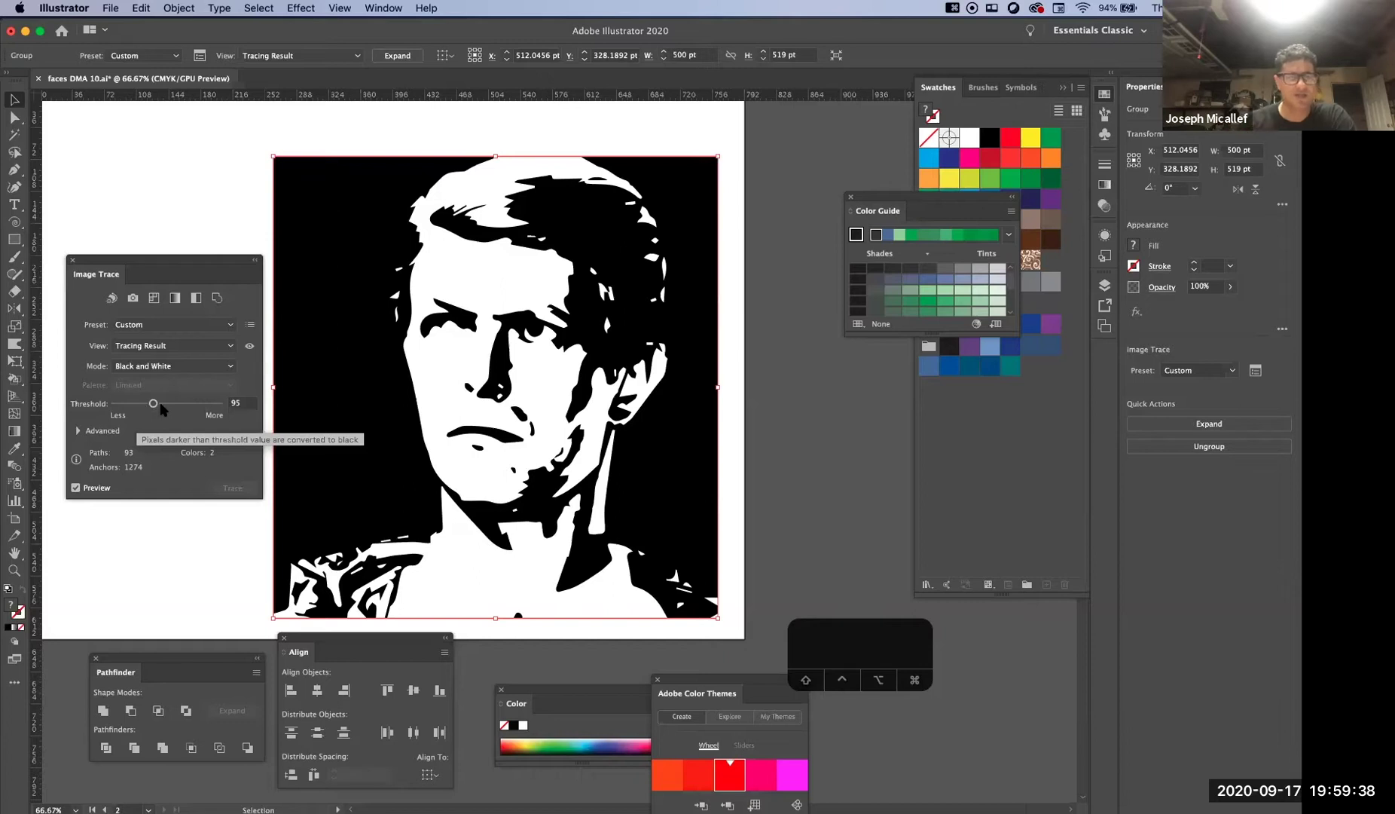
Set the tracing's advanced options to 96% paths and 81% corners
left_click(78, 431)
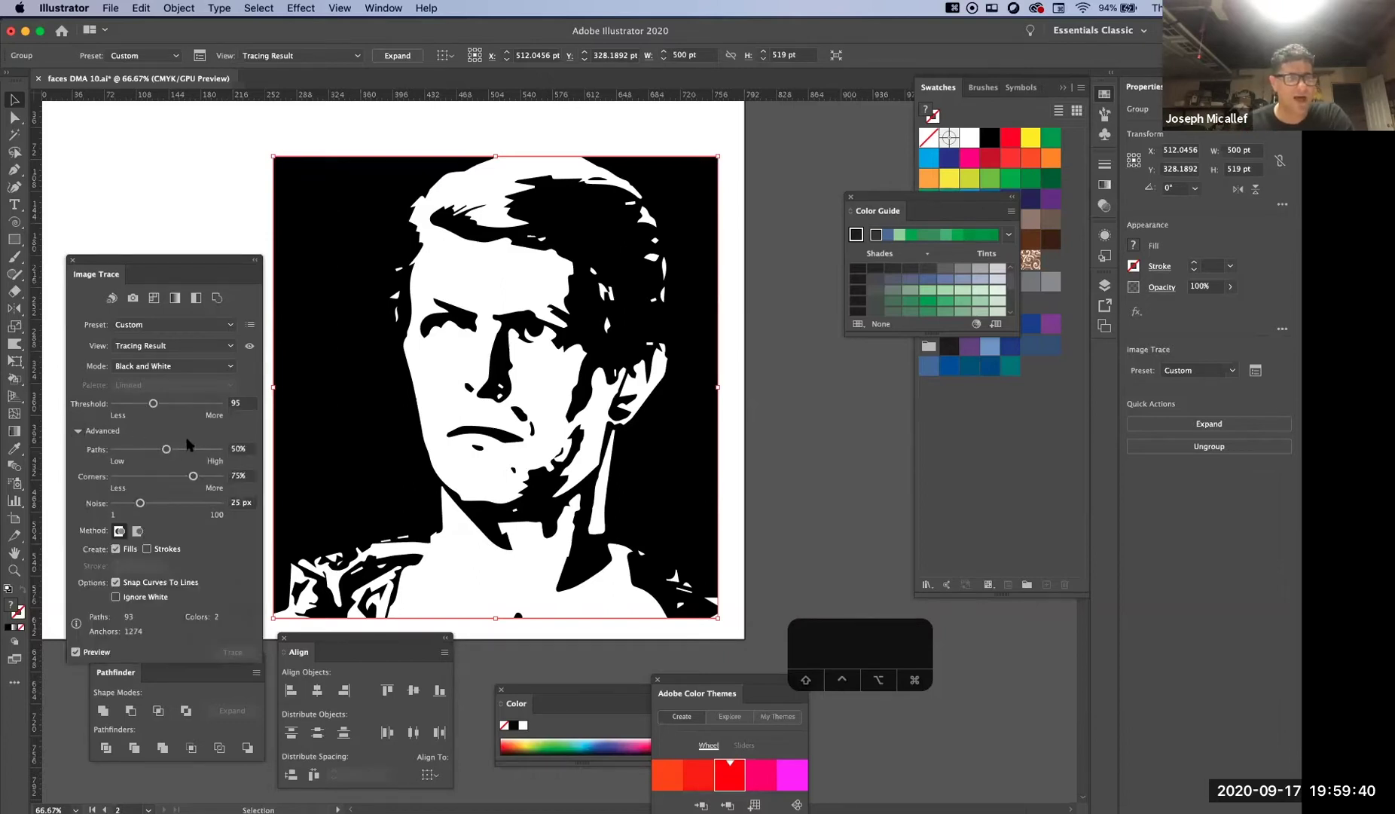
left_click_drag(168, 451, 214, 450)
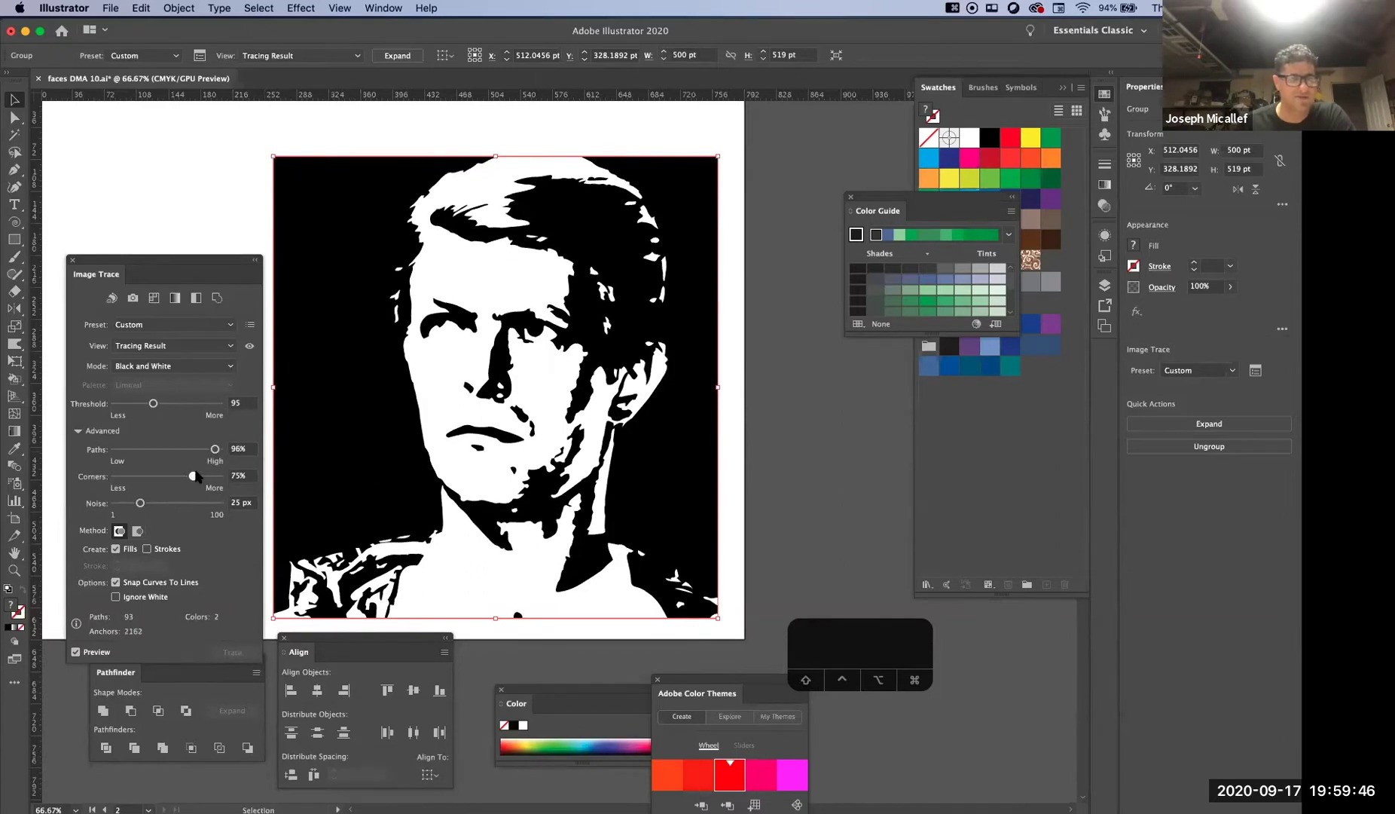
left_click_drag(203, 479, 200, 478)
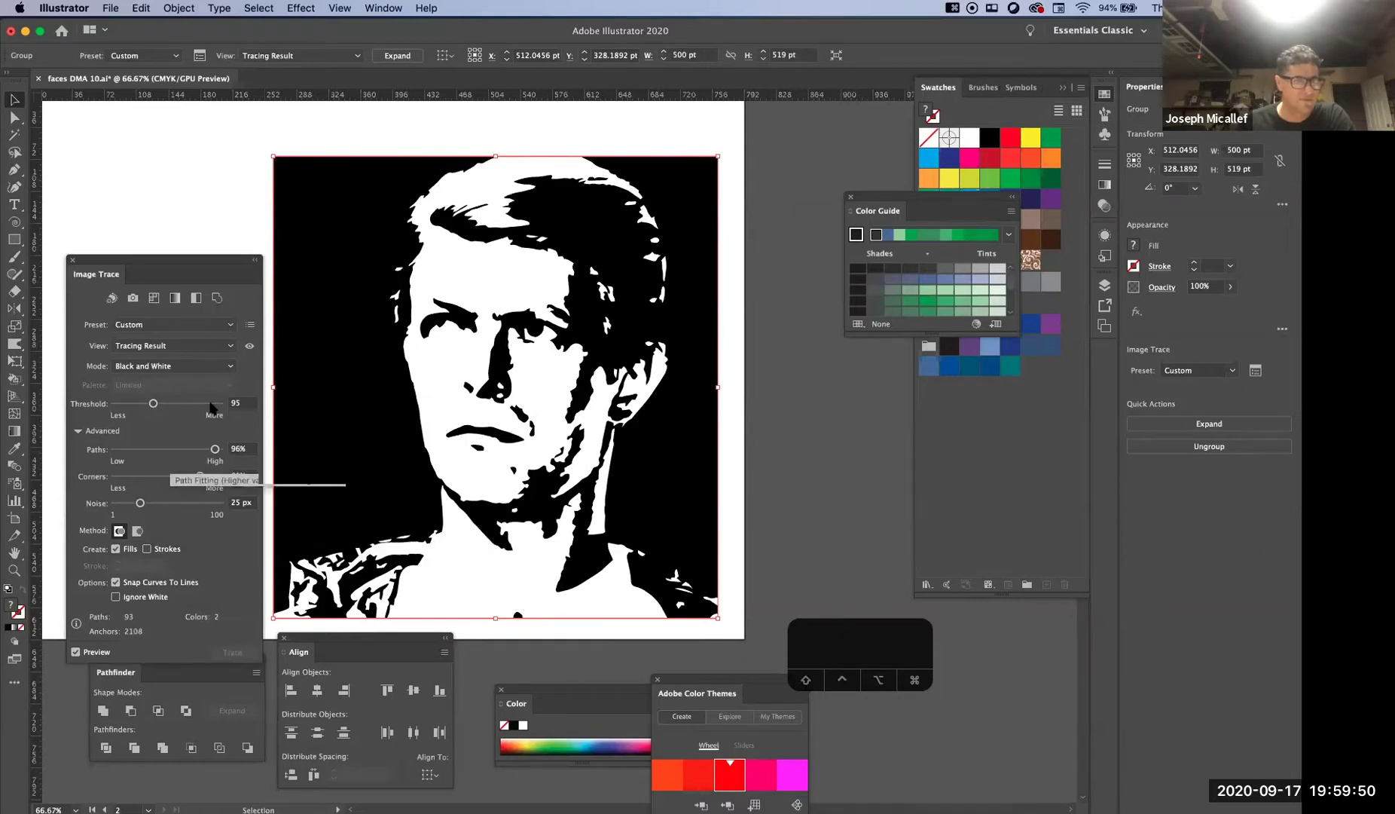
left_click_drag(174, 262, 164, 198)
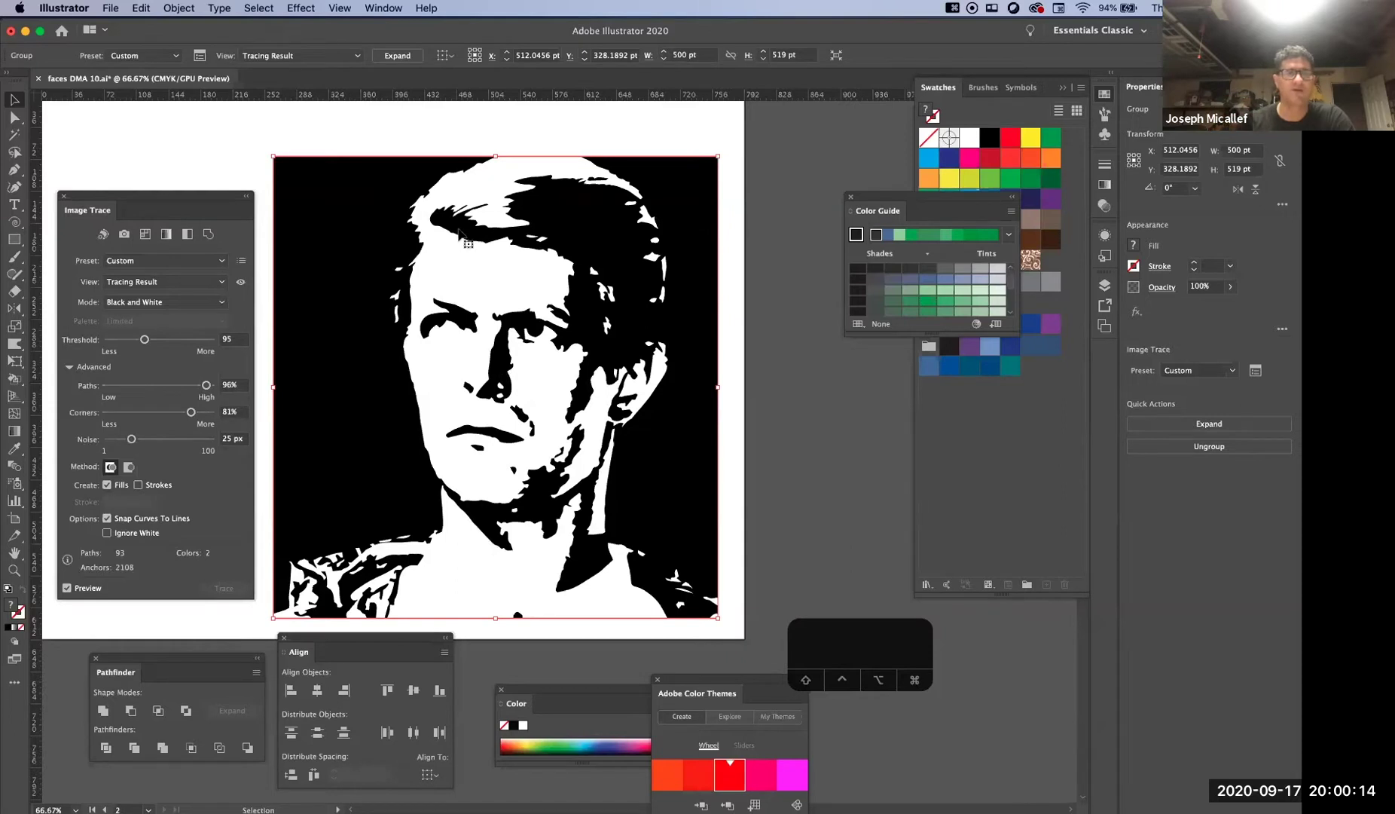
Expand the tracing into editable vector paths and move the Image Trace settings clear of the LOREM IPSUM lettering
left_click(398, 57)
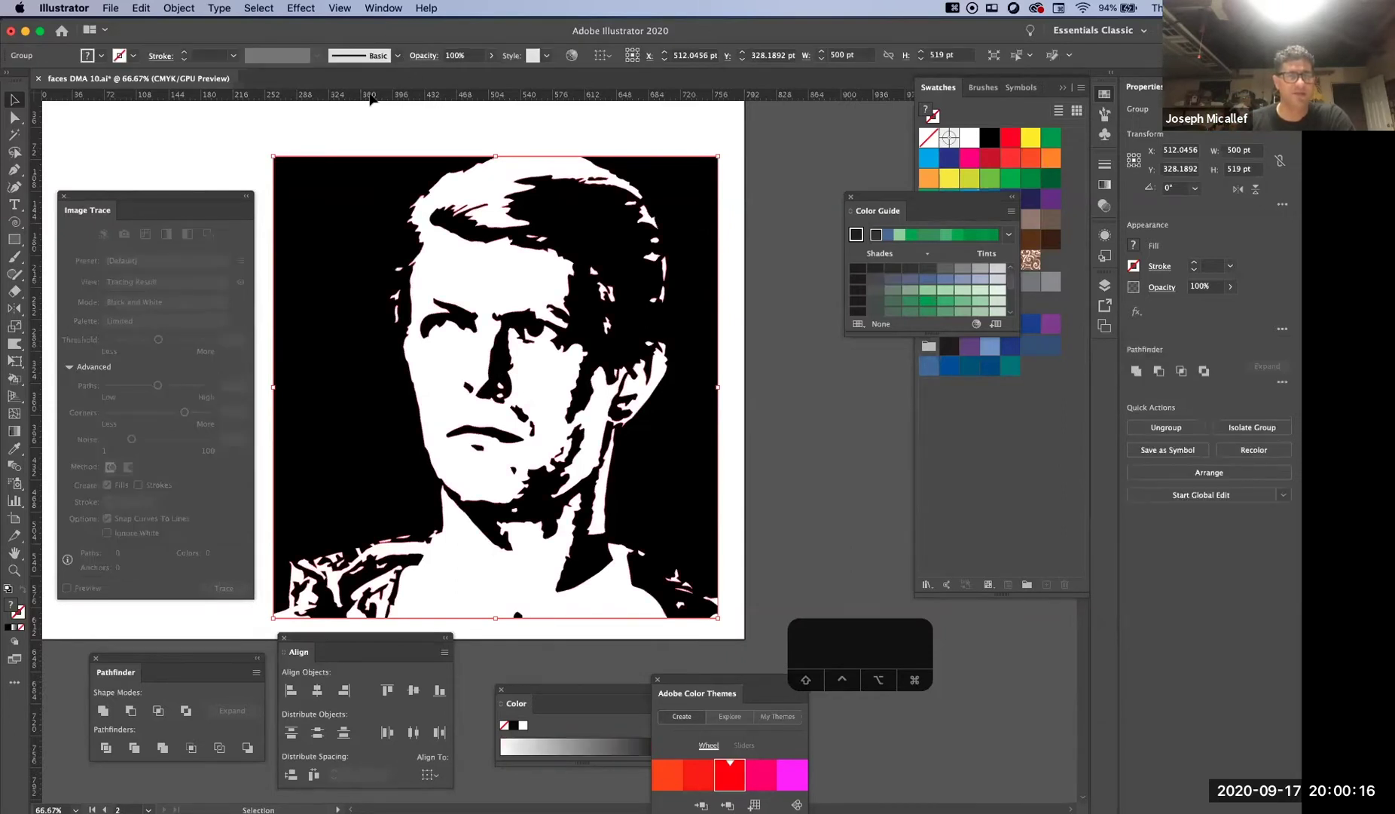
left_click(23, 123)
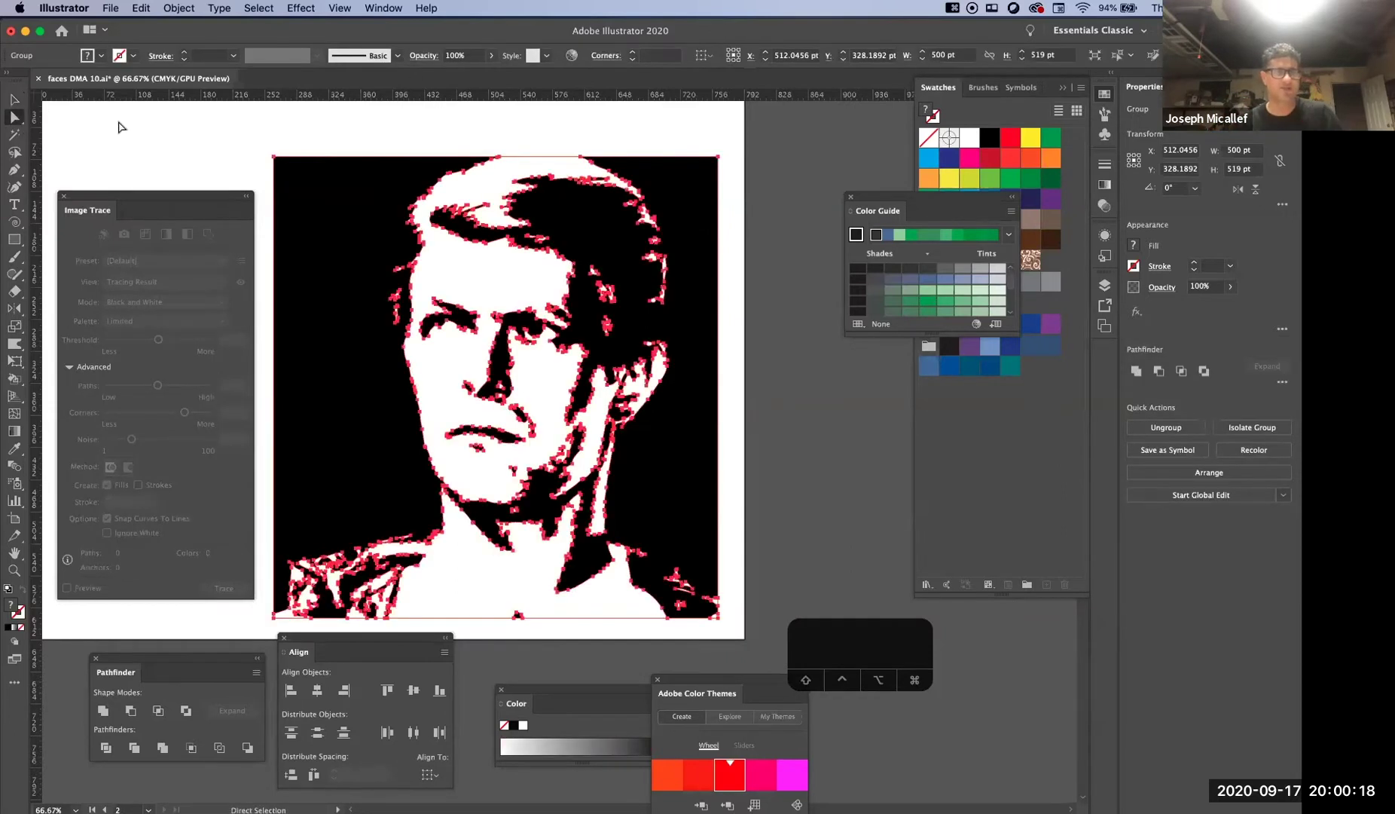
left_click(329, 193)
left_click(230, 186)
left_click(301, 279)
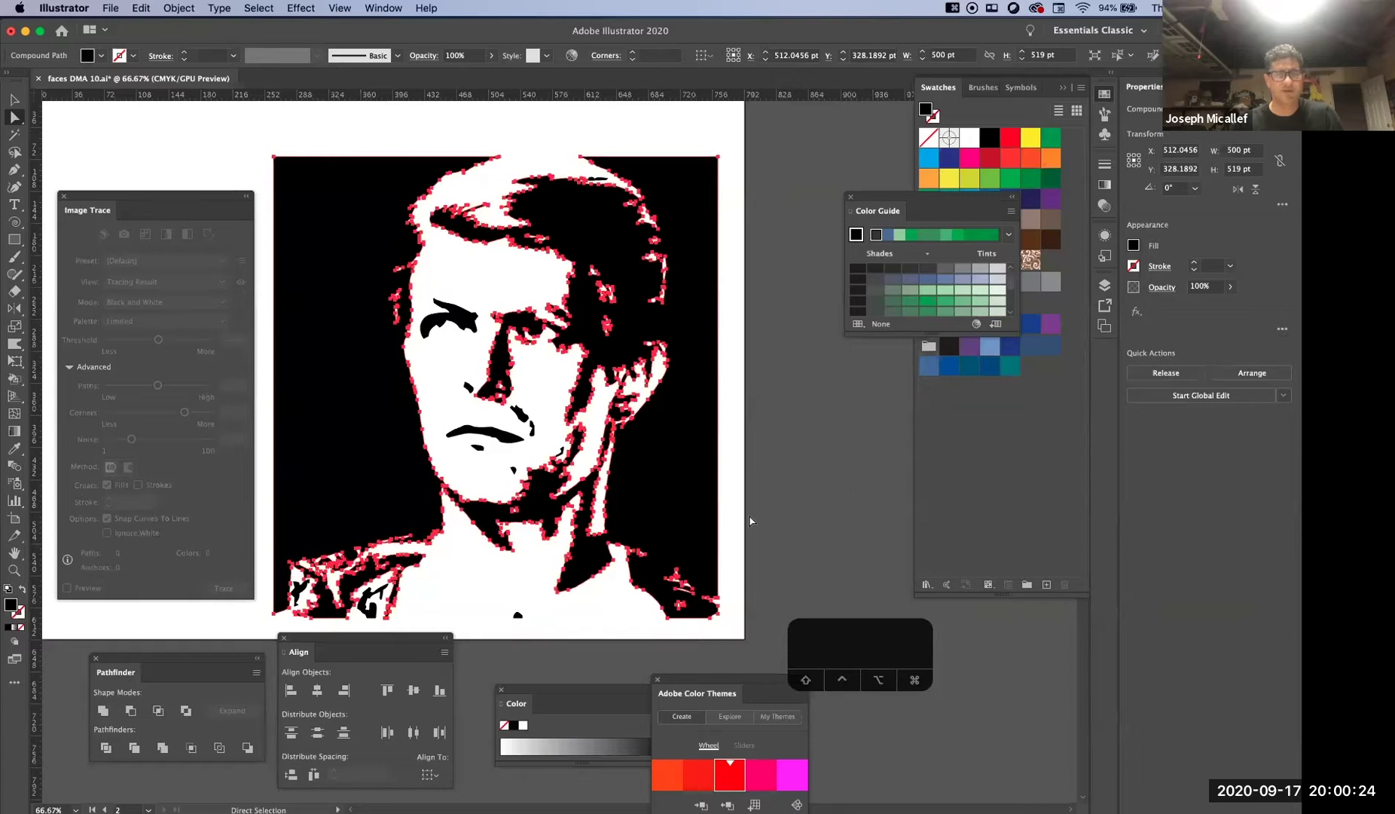
key("super+shift+a")
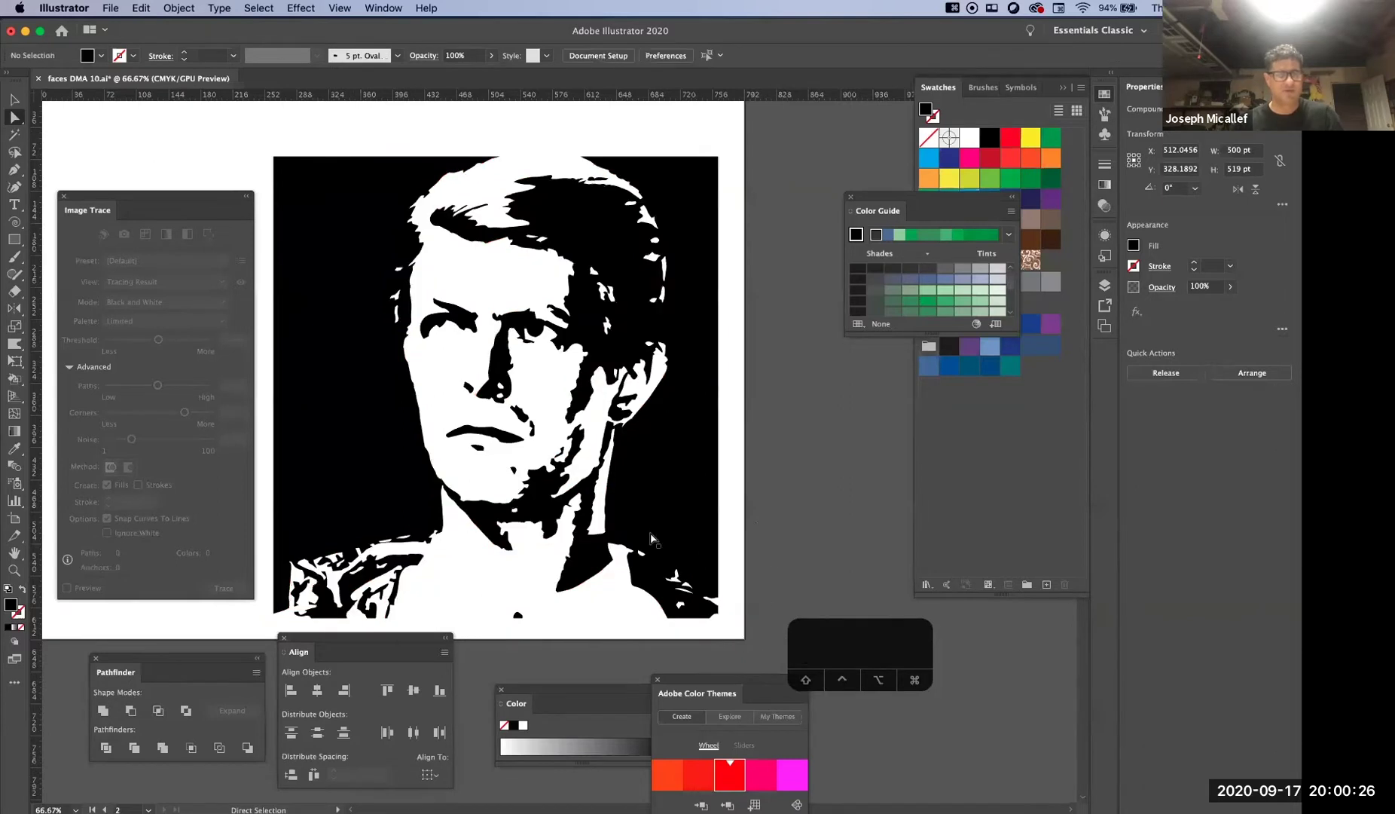
mouse_move(152, 194)
left_mouse_down()
mouse_move(237, 314)
mouse_move(122, 573)
mouse_move(144, 608)
left_mouse_up()
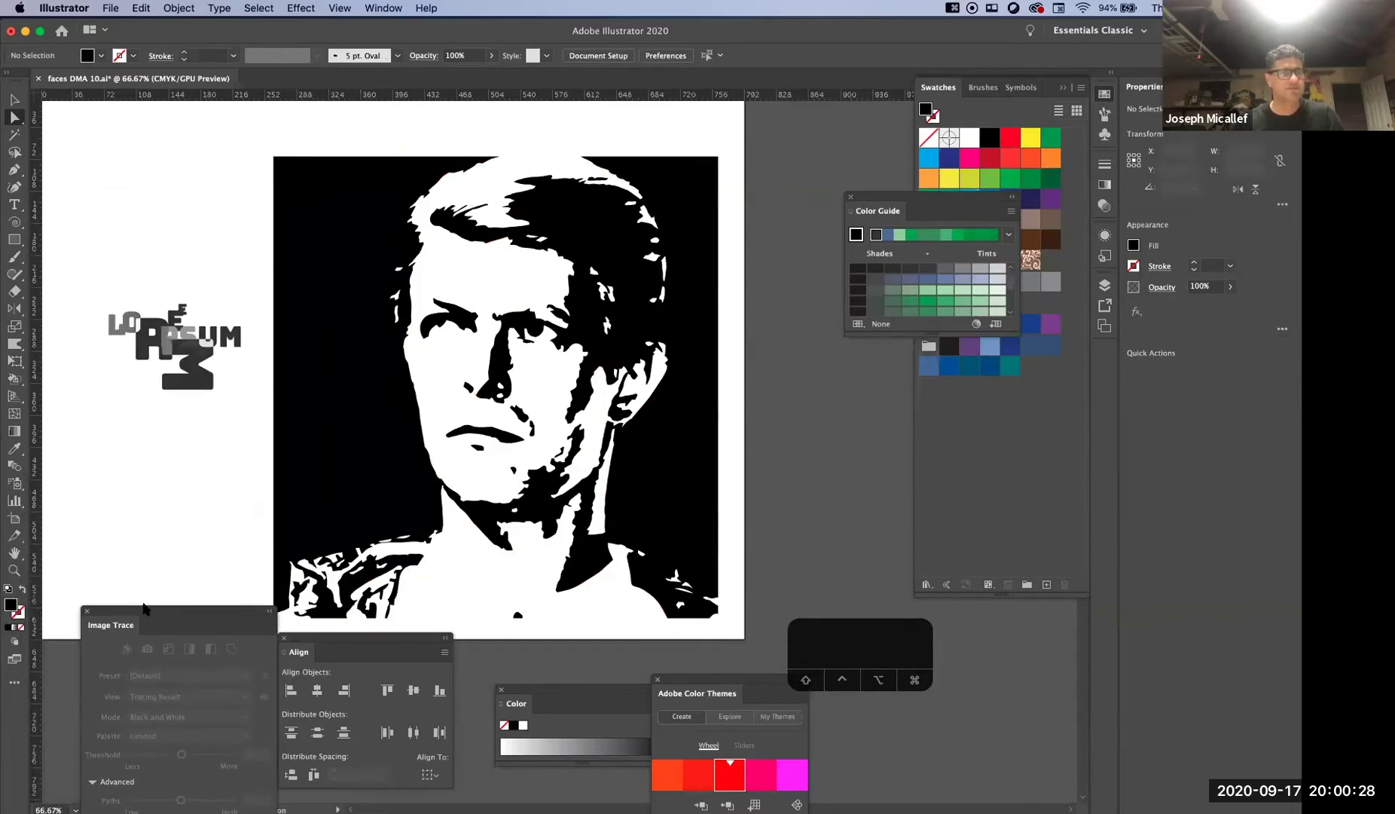
Try moving the portrait's black compound path about 14 pt to the left, and undo the move
left_click(359, 387)
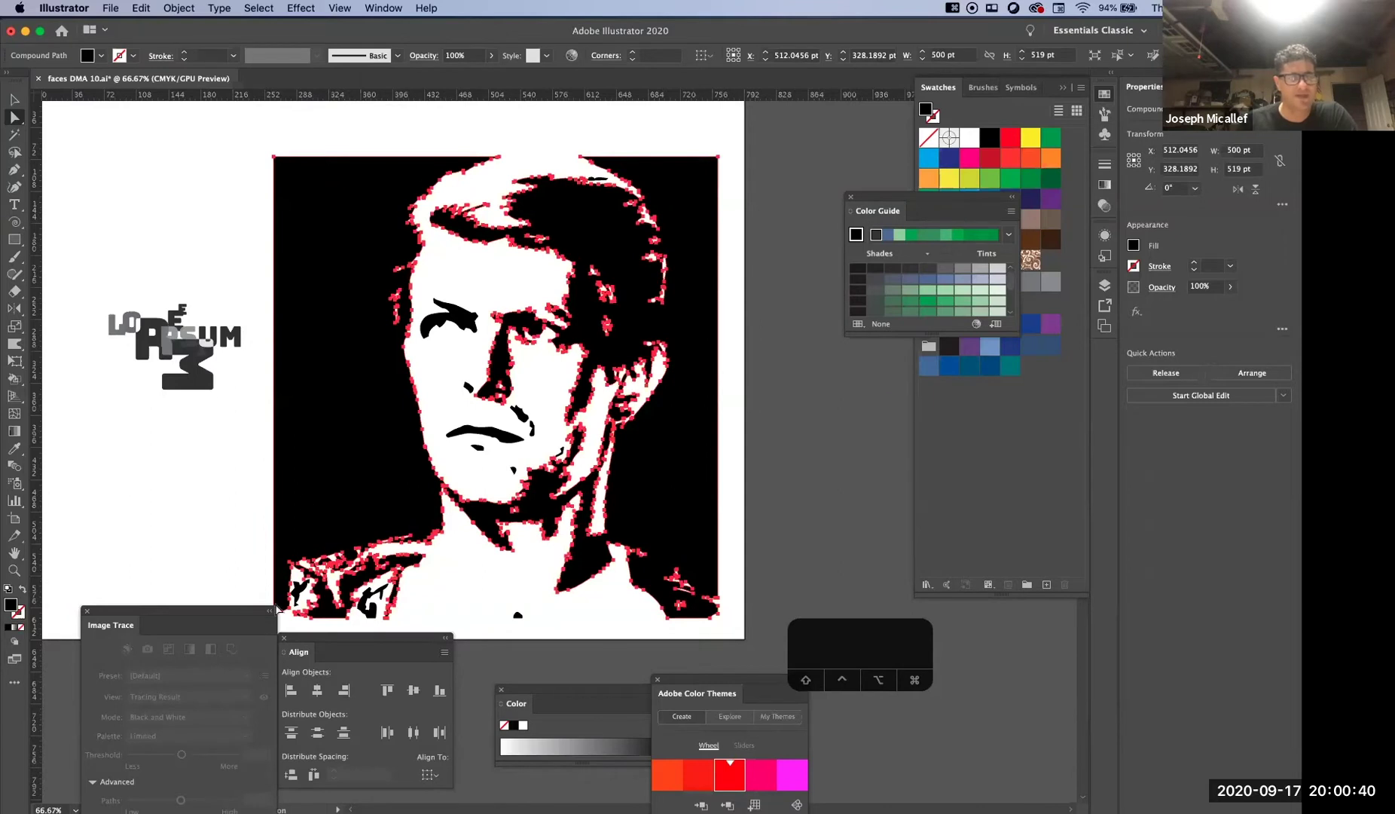
left_click_drag(685, 455, 675, 455)
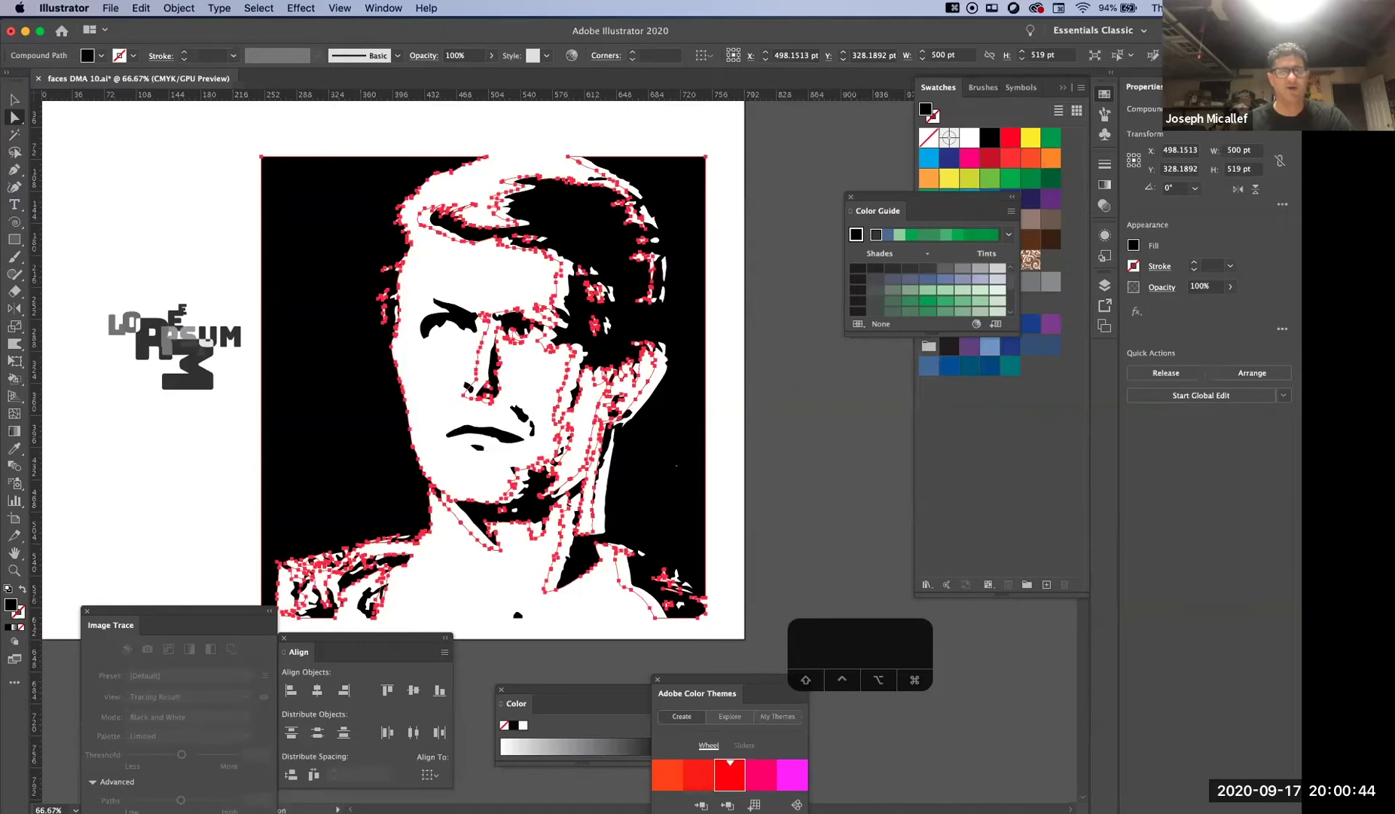
left_click(717, 450)
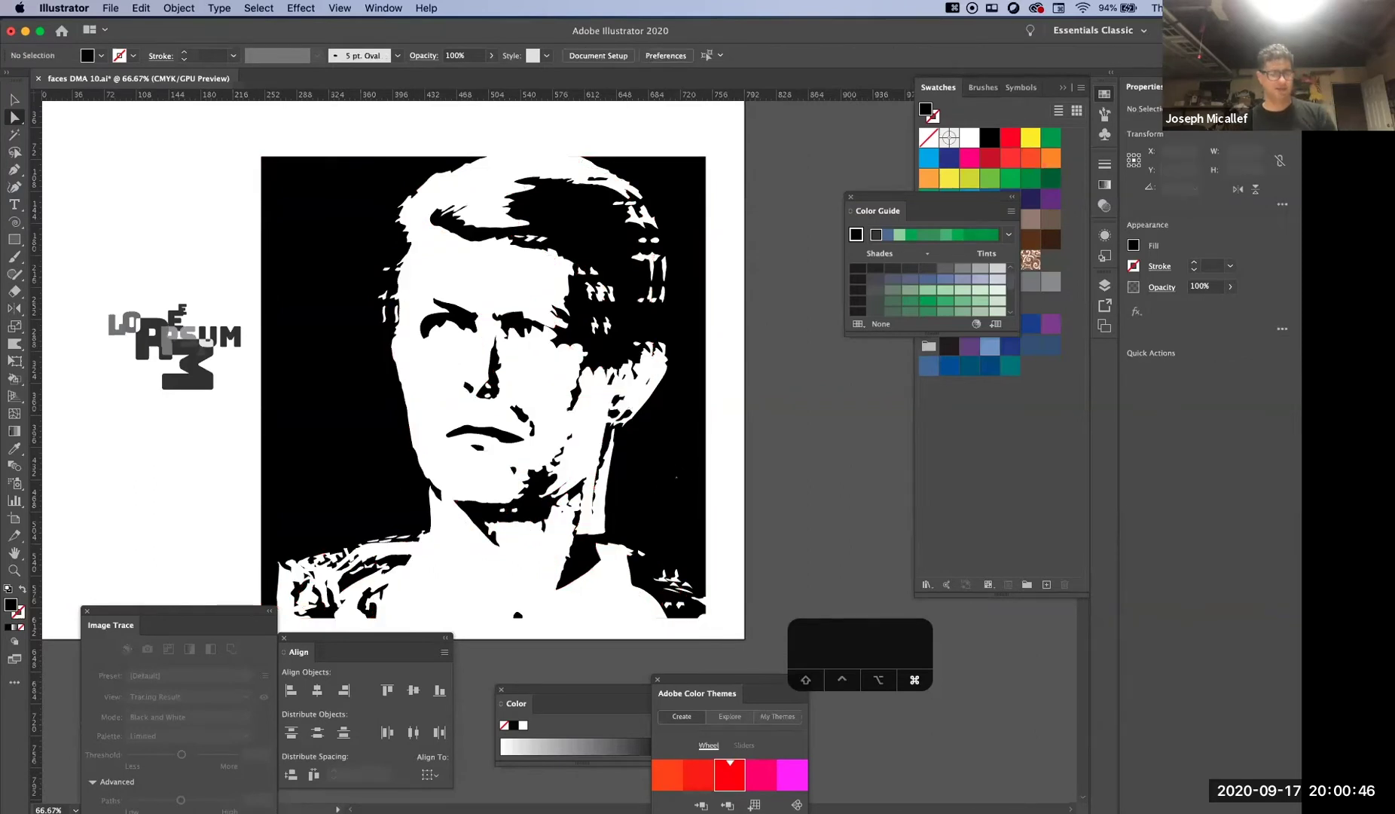
key("super+z")
key("super+z")
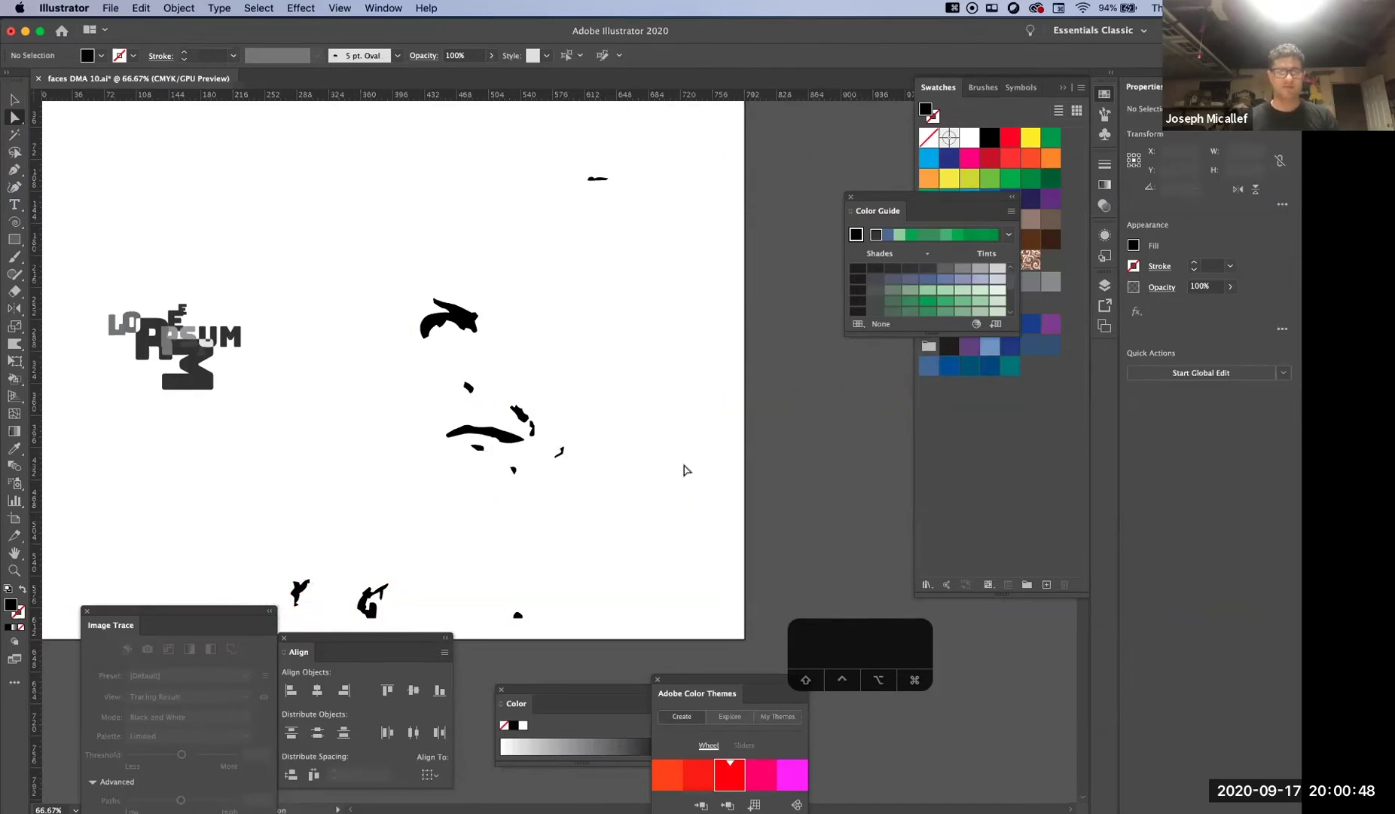
key("super+shift+z")
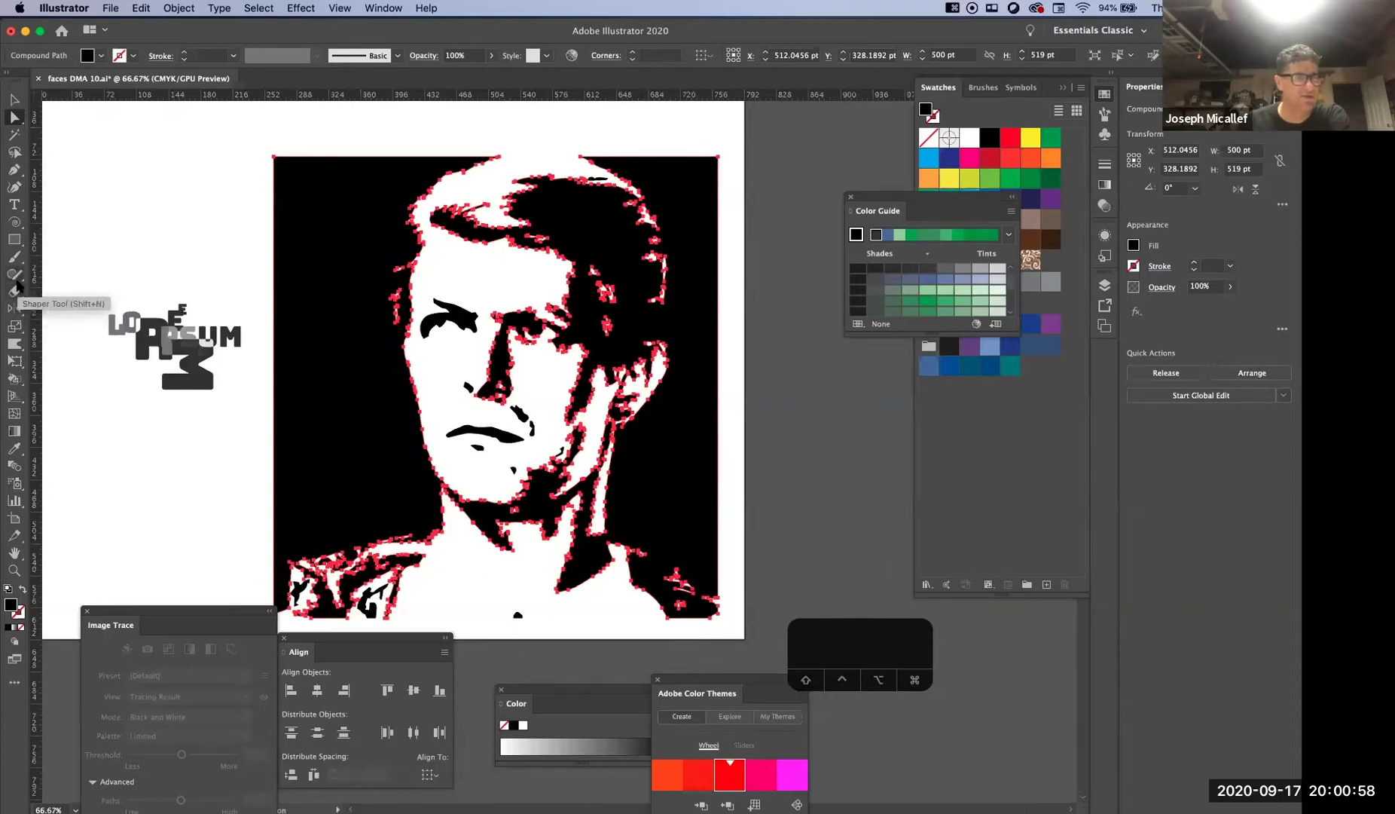
Erase the solid black background around the portrait's head, neck and shoulders with an enlarged Eraser, and deselect the artwork
left_click(16, 293)
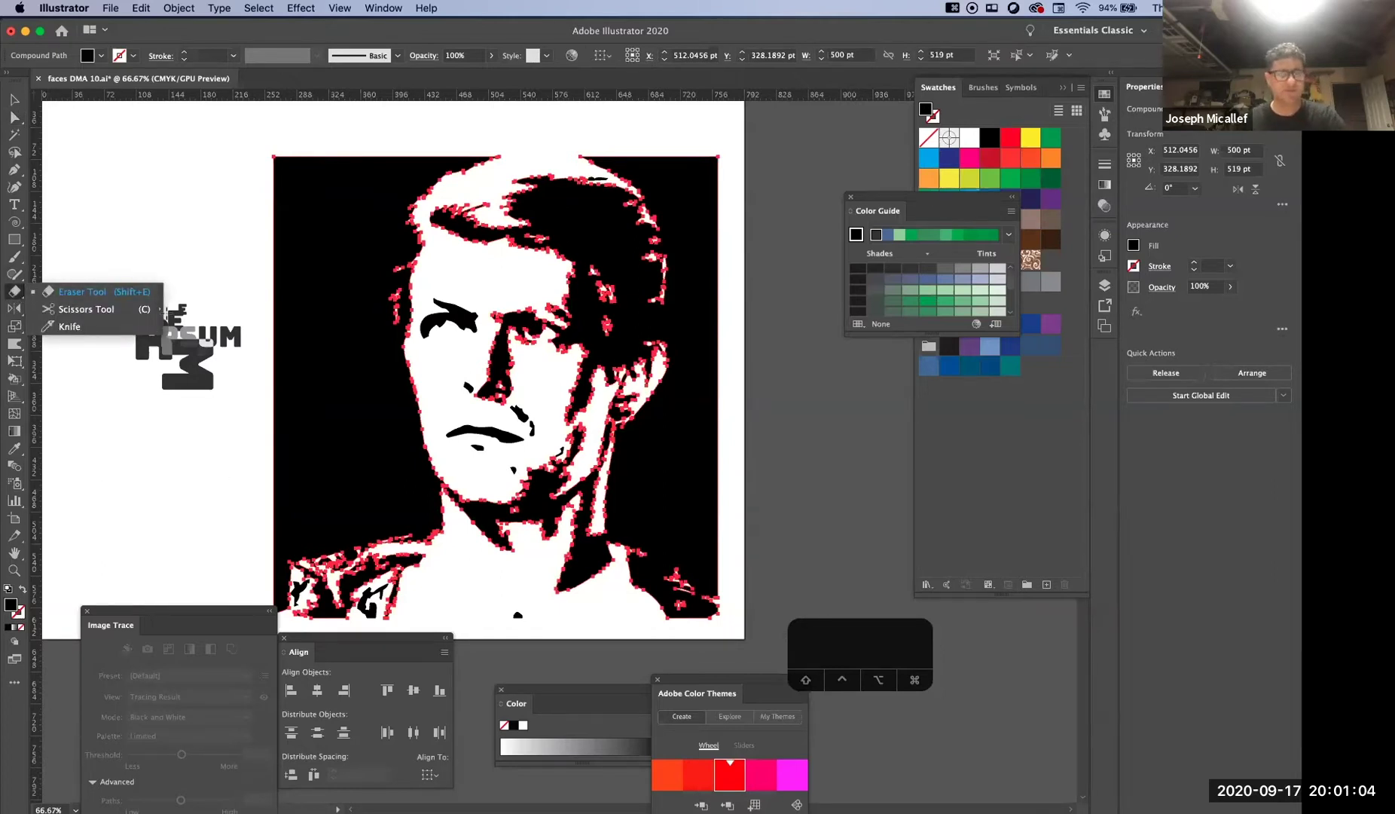
left_click(21, 294)
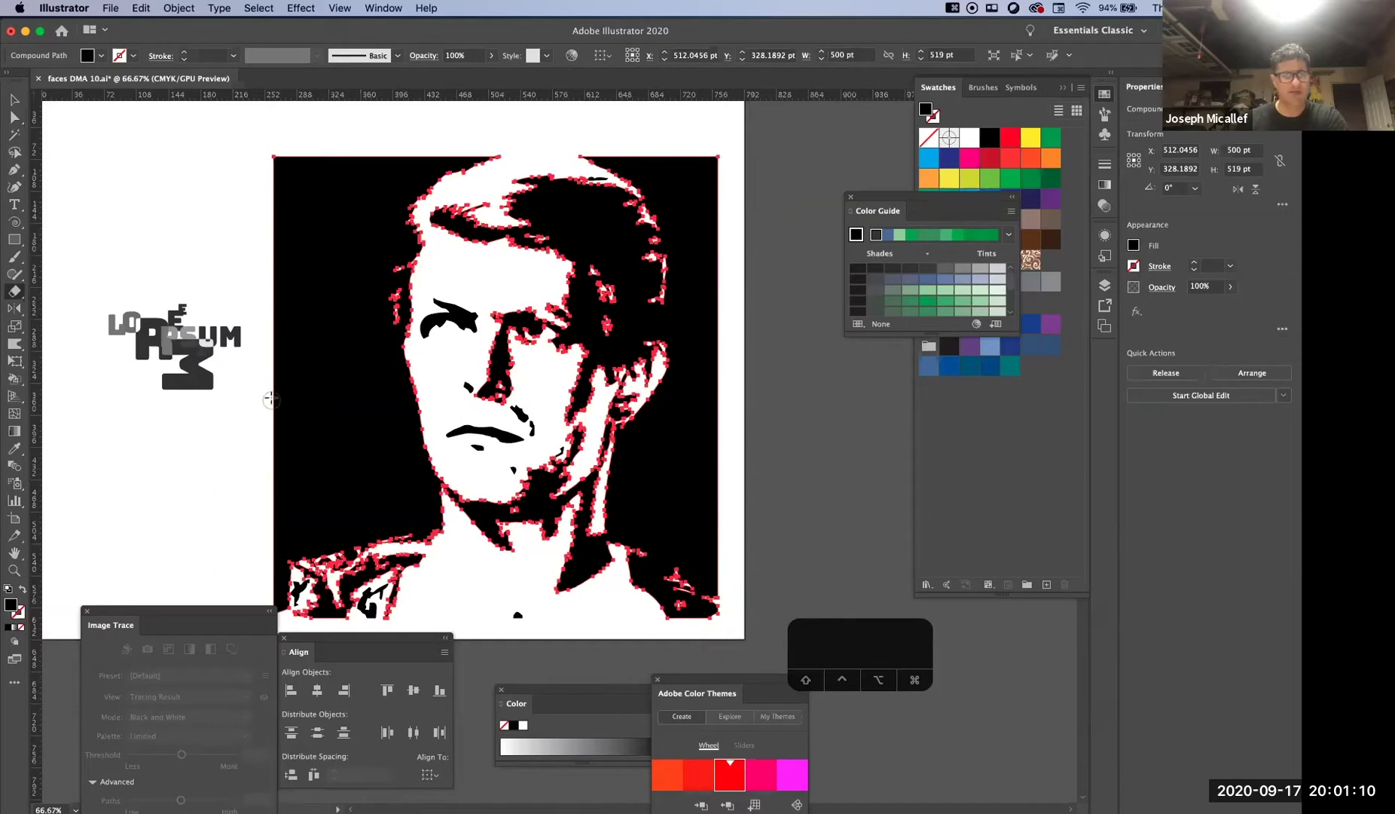
key("bracketright")
key("bracketright")
key("bracketright")
mouse_move(268, 176)
left_mouse_down()
mouse_move(264, 165)
mouse_move(282, 343)
mouse_move(264, 515)
mouse_move(280, 499)
mouse_move(380, 489)
mouse_move(376, 406)
mouse_move(367, 377)
mouse_move(343, 399)
mouse_move(336, 324)
mouse_move(354, 322)
mouse_move(359, 341)
mouse_move(344, 285)
mouse_move(370, 144)
mouse_move(423, 124)
mouse_move(380, 159)
mouse_move(437, 131)
mouse_move(289, 168)
mouse_move(342, 290)
mouse_move(343, 249)
mouse_move(670, 493)
mouse_move(729, 558)
mouse_move(663, 498)
mouse_move(657, 467)
mouse_move(719, 385)
mouse_move(726, 421)
mouse_move(687, 452)
left_mouse_up()
mouse_move(721, 340)
left_mouse_down()
mouse_move(719, 243)
mouse_move(693, 184)
mouse_move(615, 136)
left_mouse_up()
mouse_move(752, 231)
left_mouse_down()
mouse_move(768, 317)
mouse_move(716, 367)
mouse_move(649, 505)
left_mouse_up()
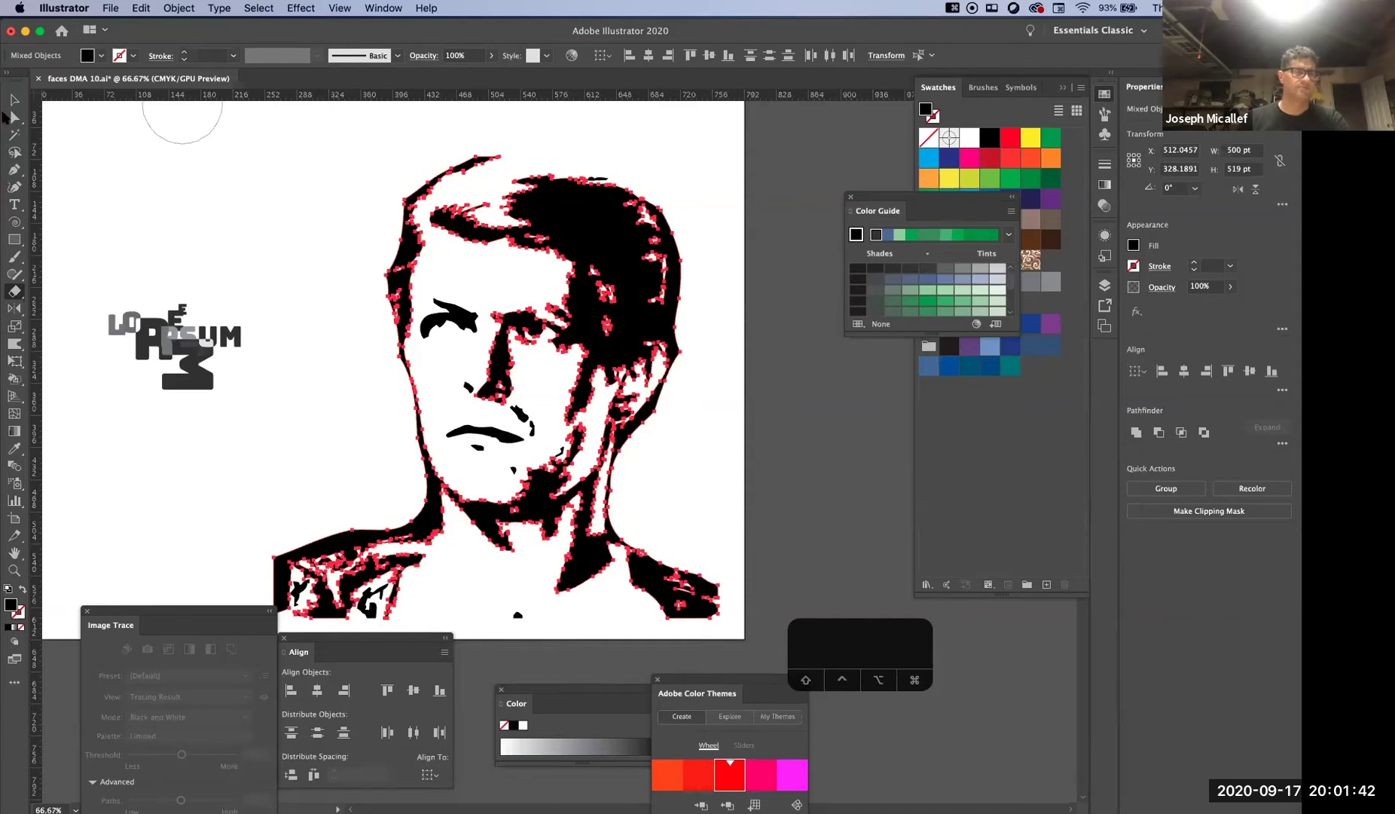
left_click(14, 101)
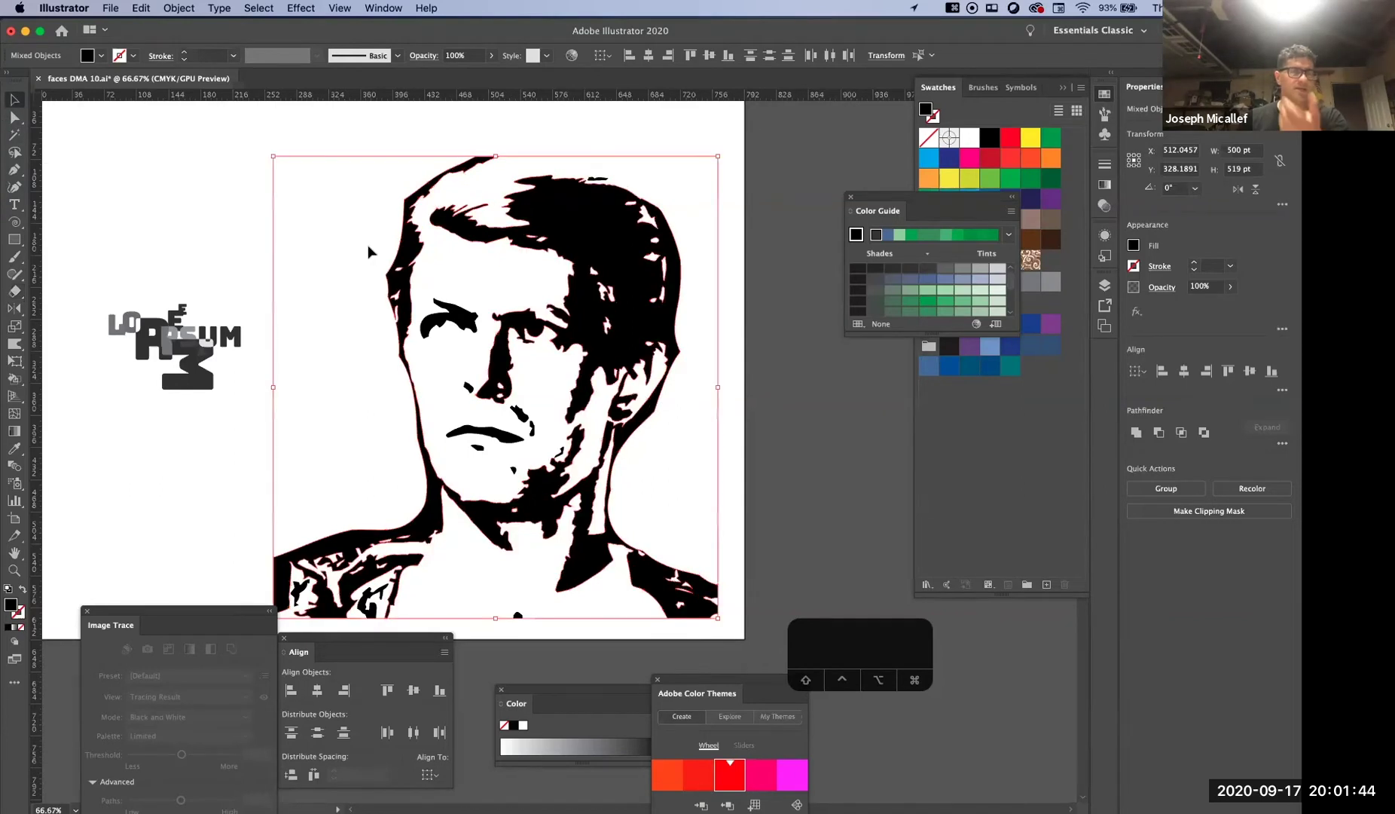
left_click(357, 249)
left_click(14, 116)
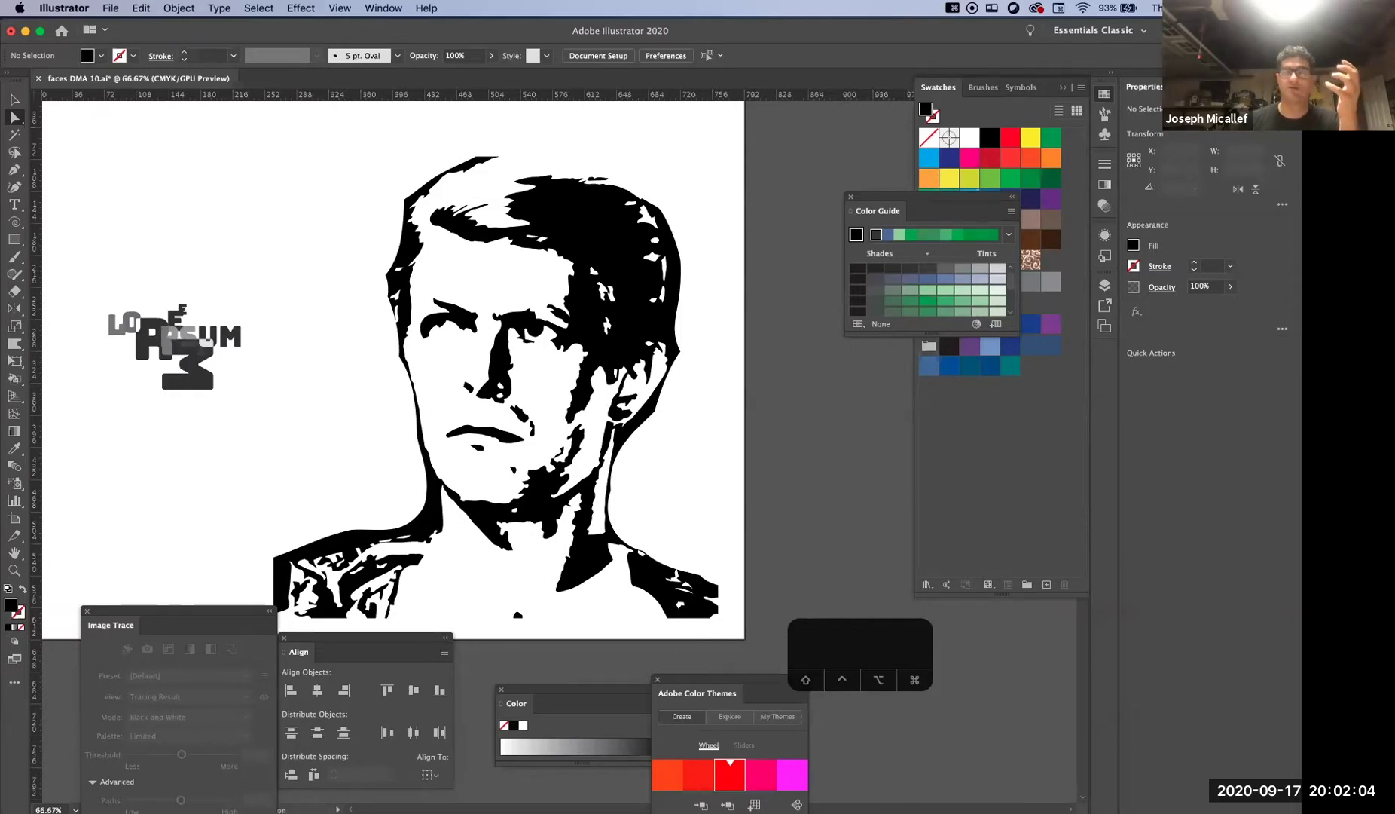
key("super+Tab")
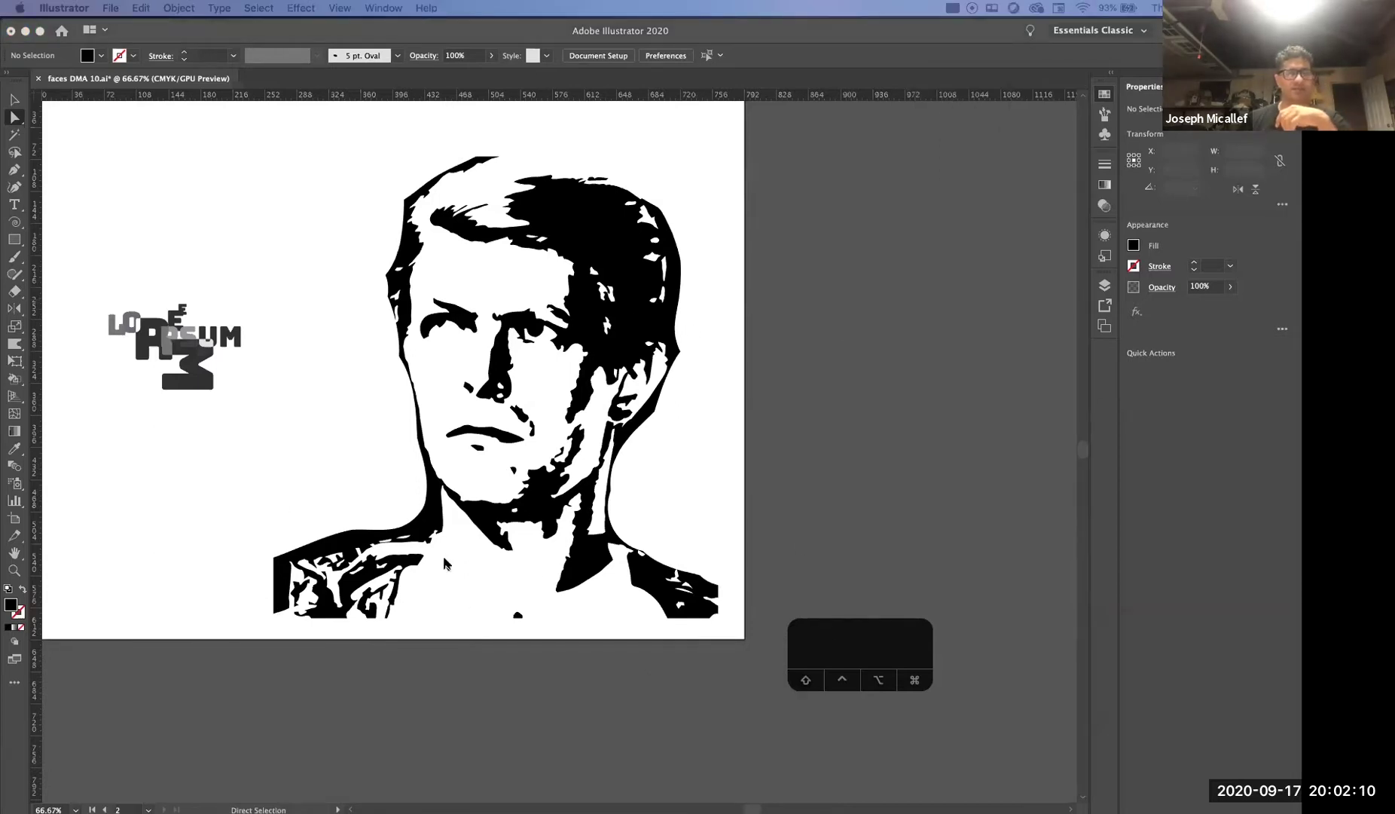
left_click(277, 220)
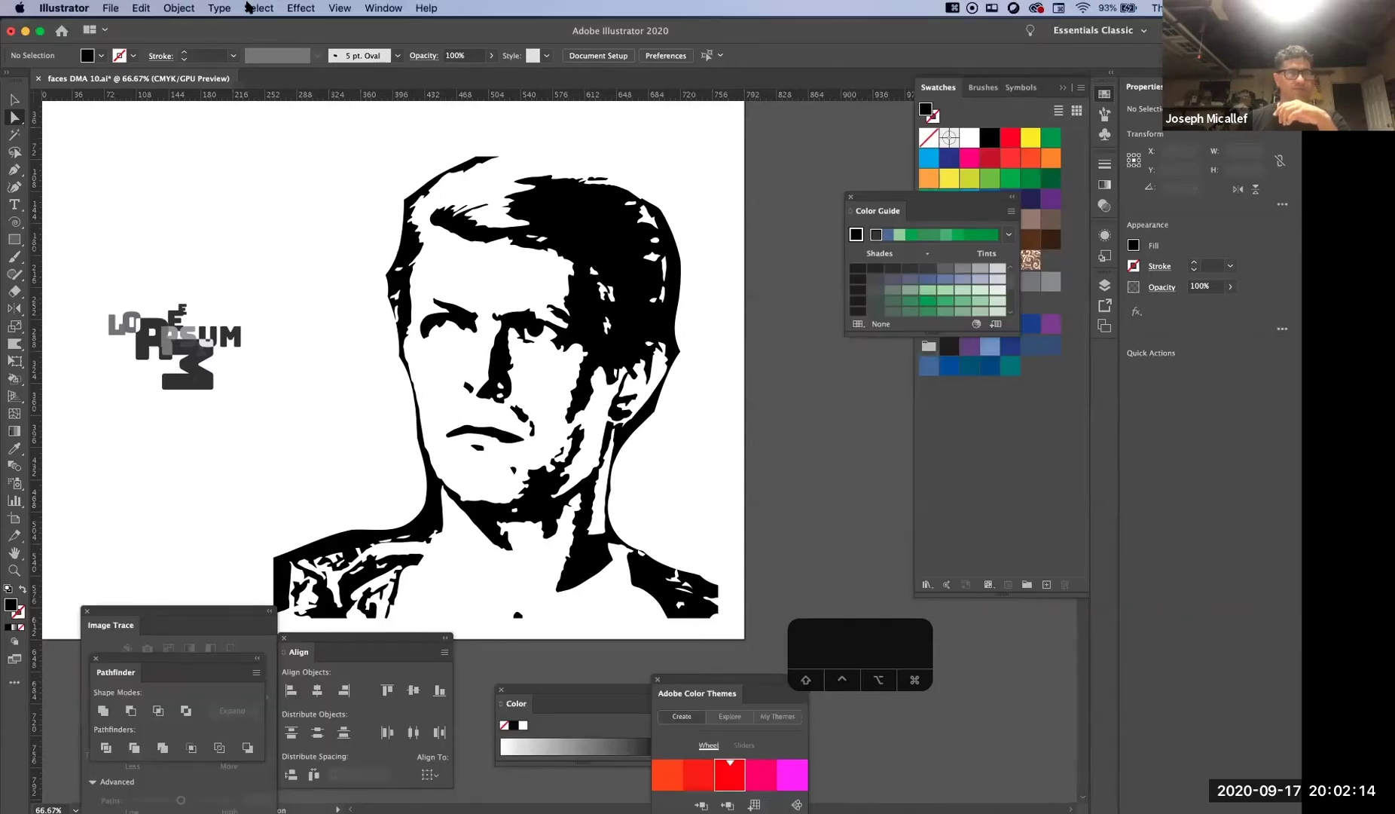
Open the Adobe Fonts website in the browser and filter its font families by the Funky tag
left_click(214, 8)
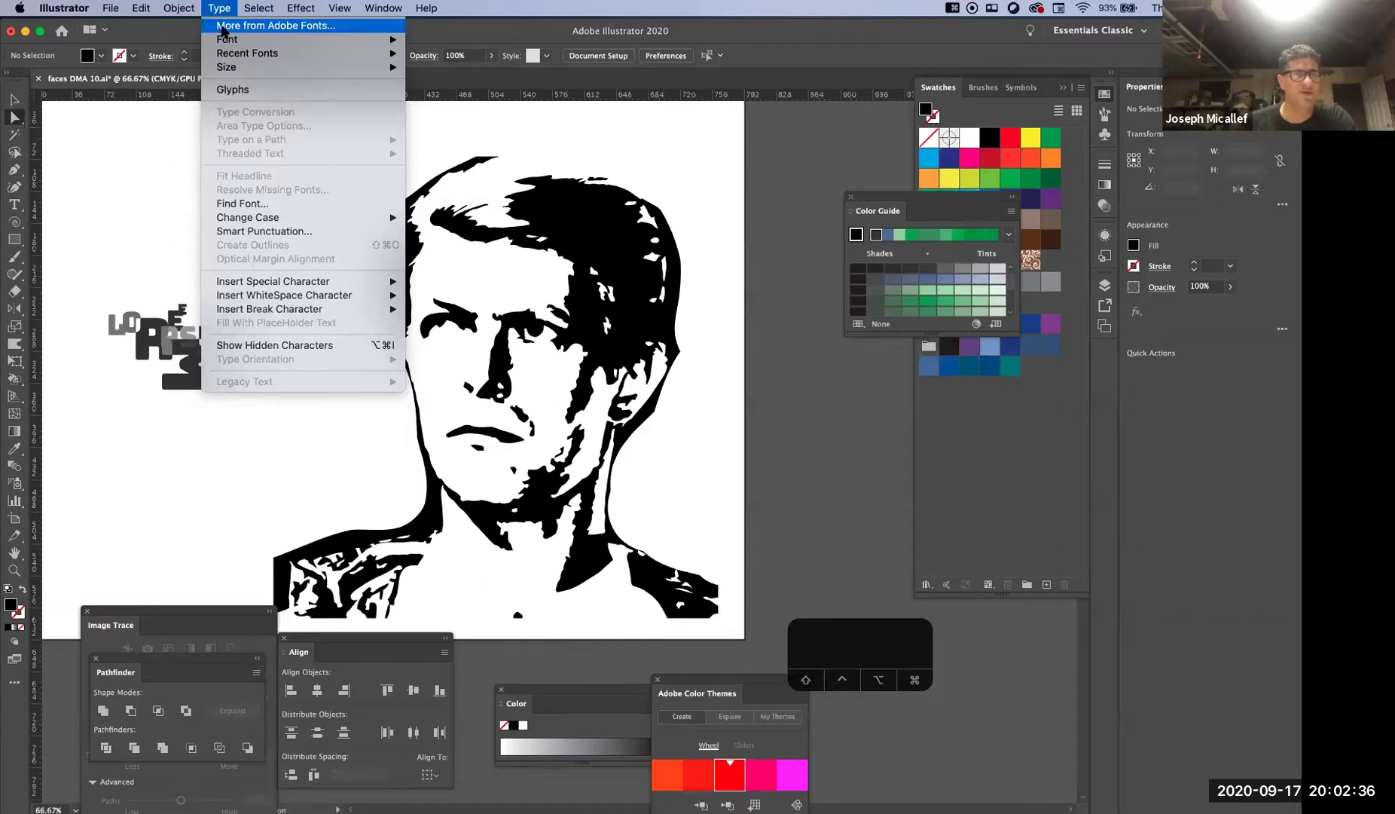
left_click(225, 28)
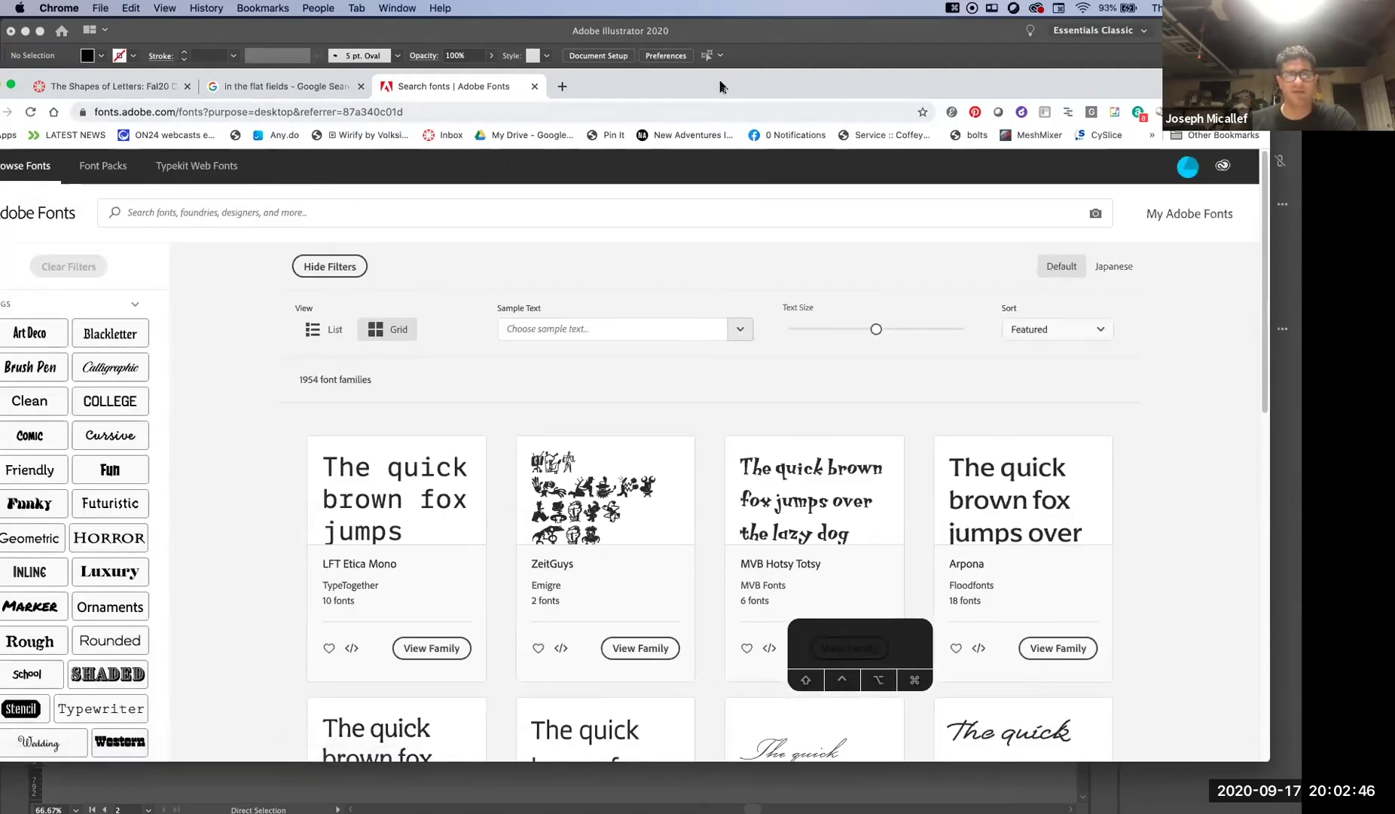
double_click(765, 98)
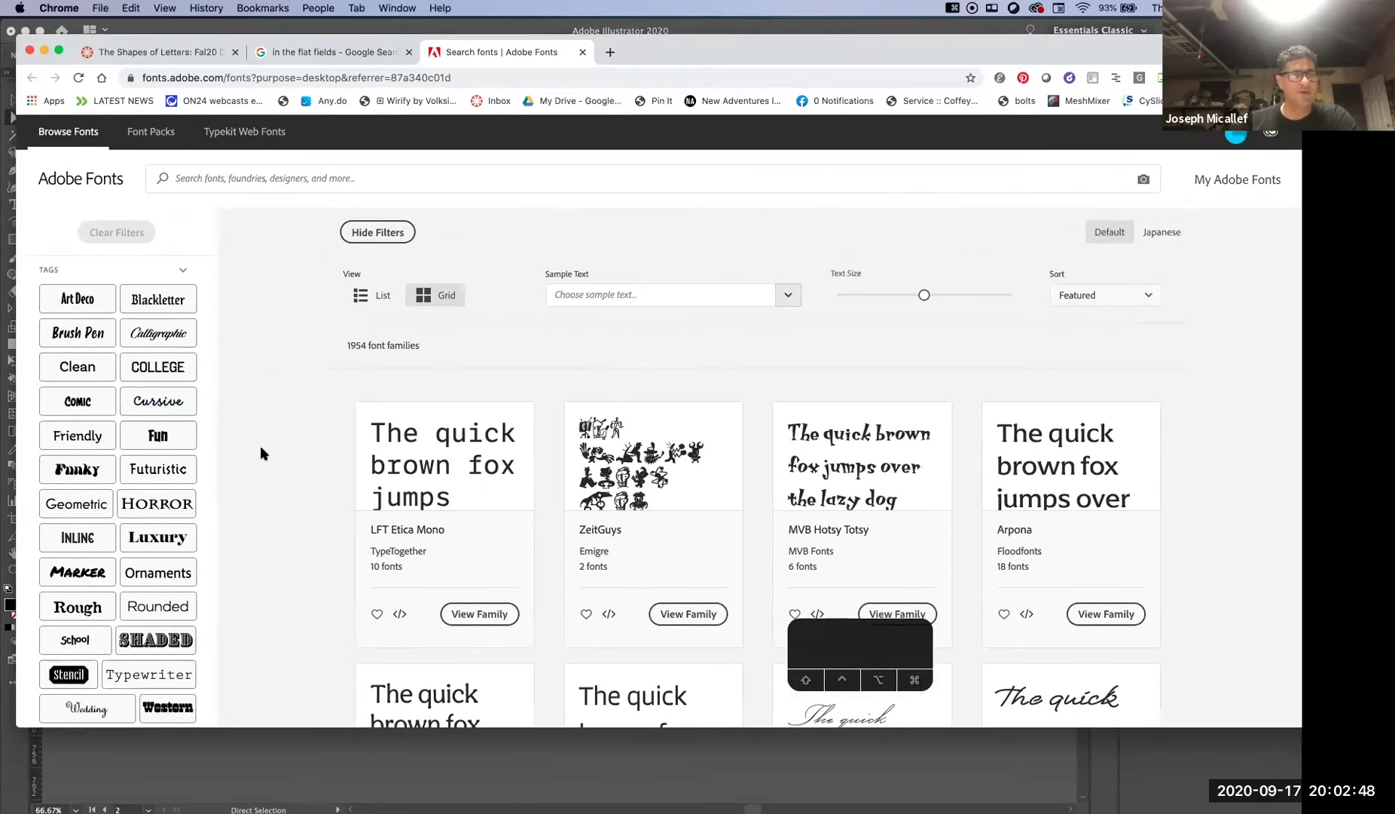
scroll(263, 452, "down", 5)
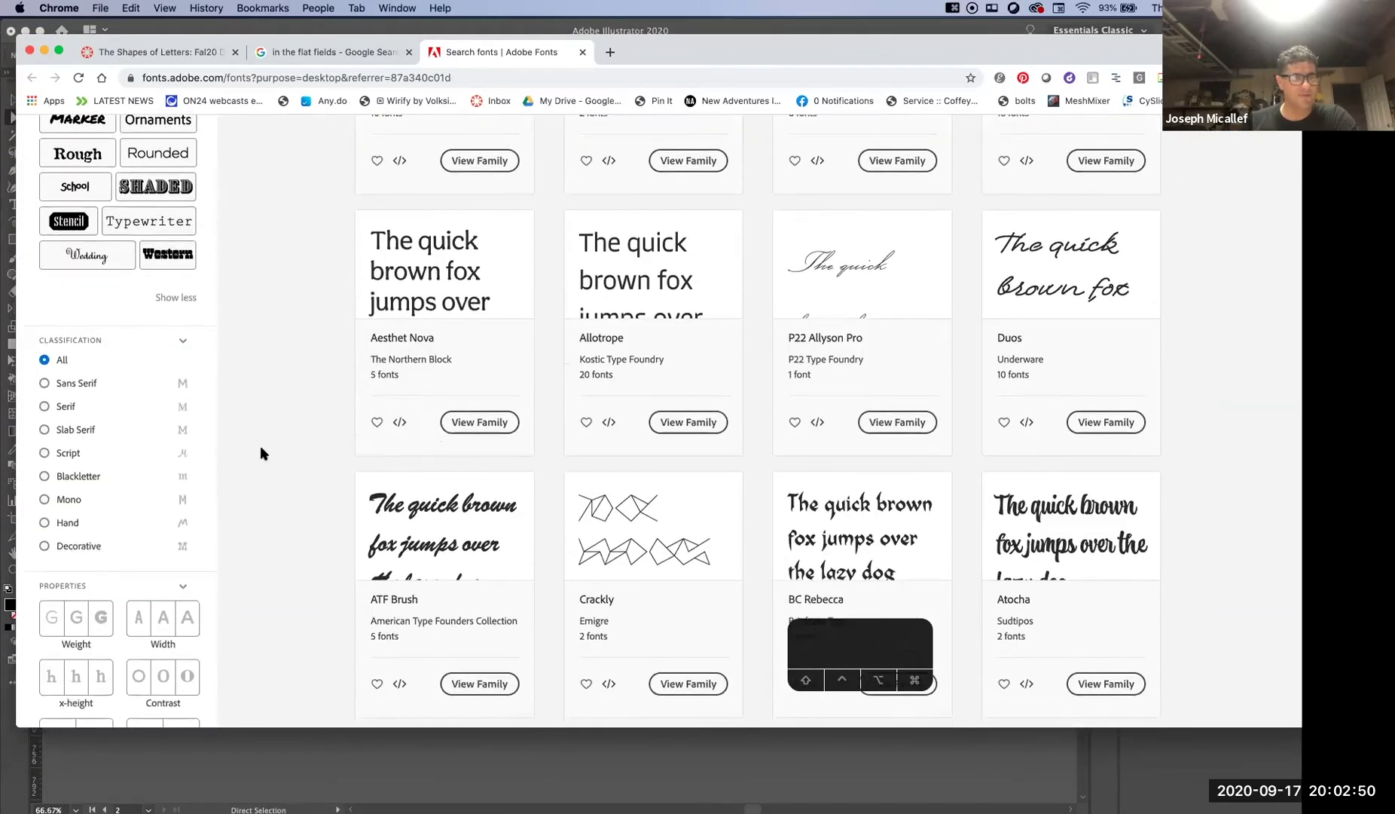
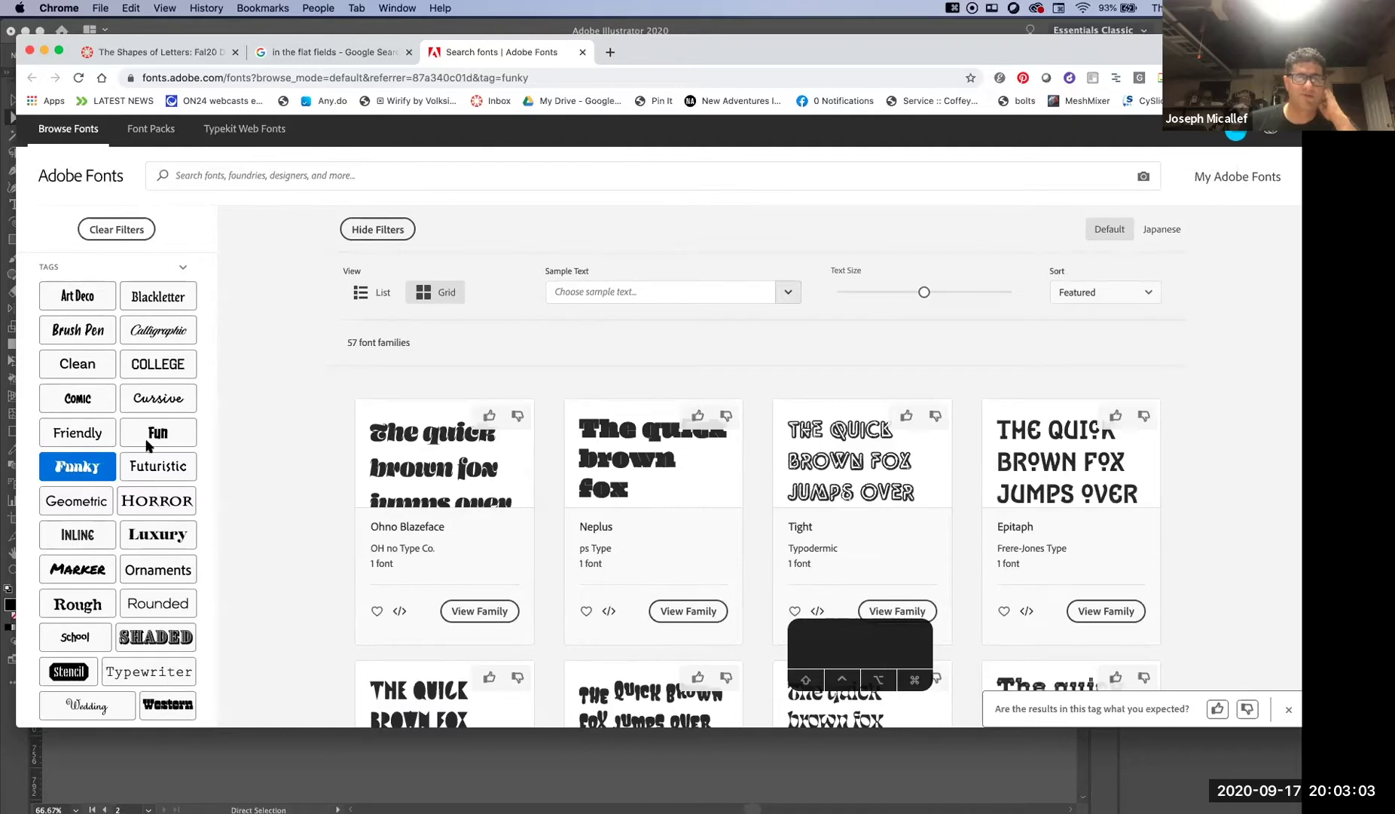
Look through the first page of Funky font families for a display typeface that suits the portrait
scroll(389, 420, "down", 2)
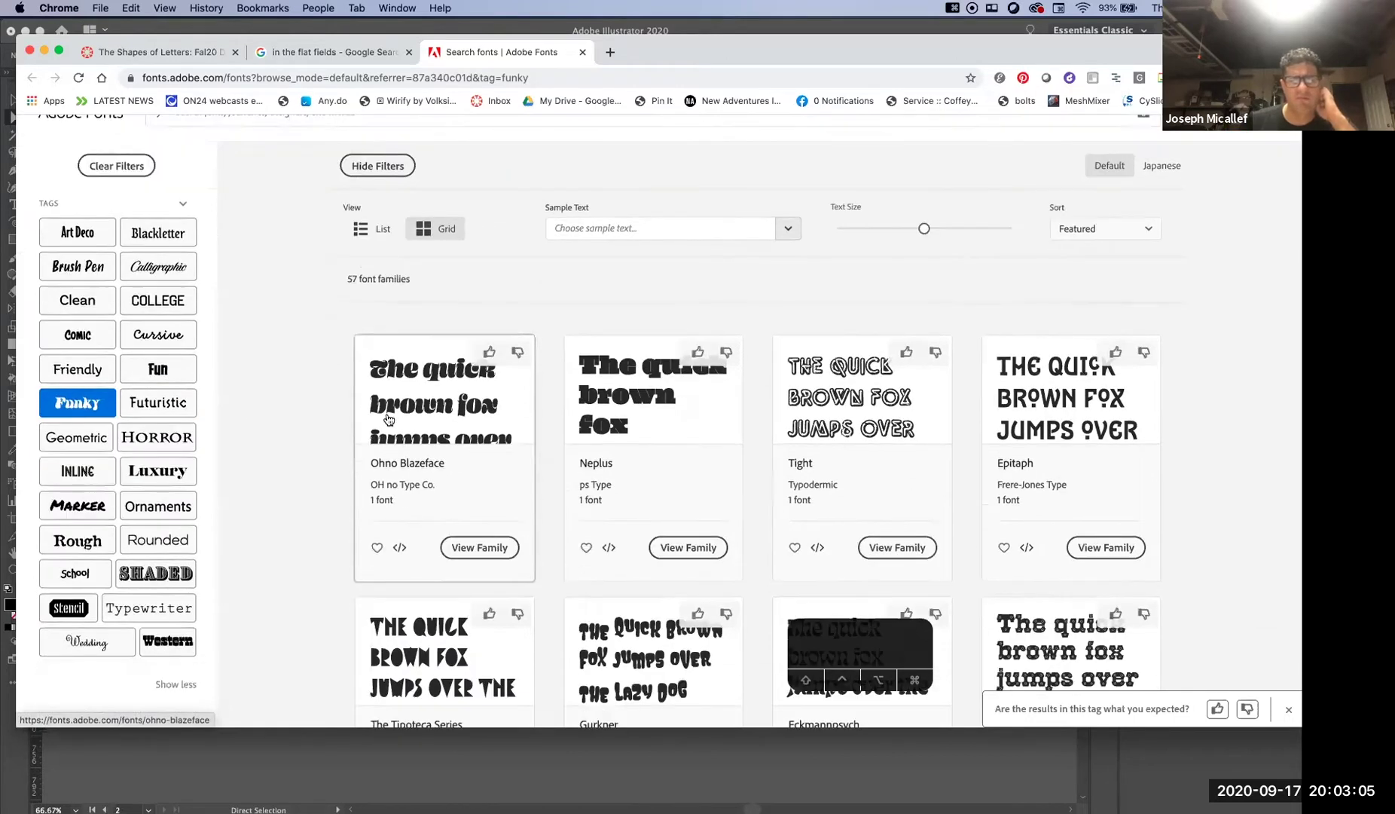
scroll(389, 419, "down", 8)
scroll(389, 420, "down", 8)
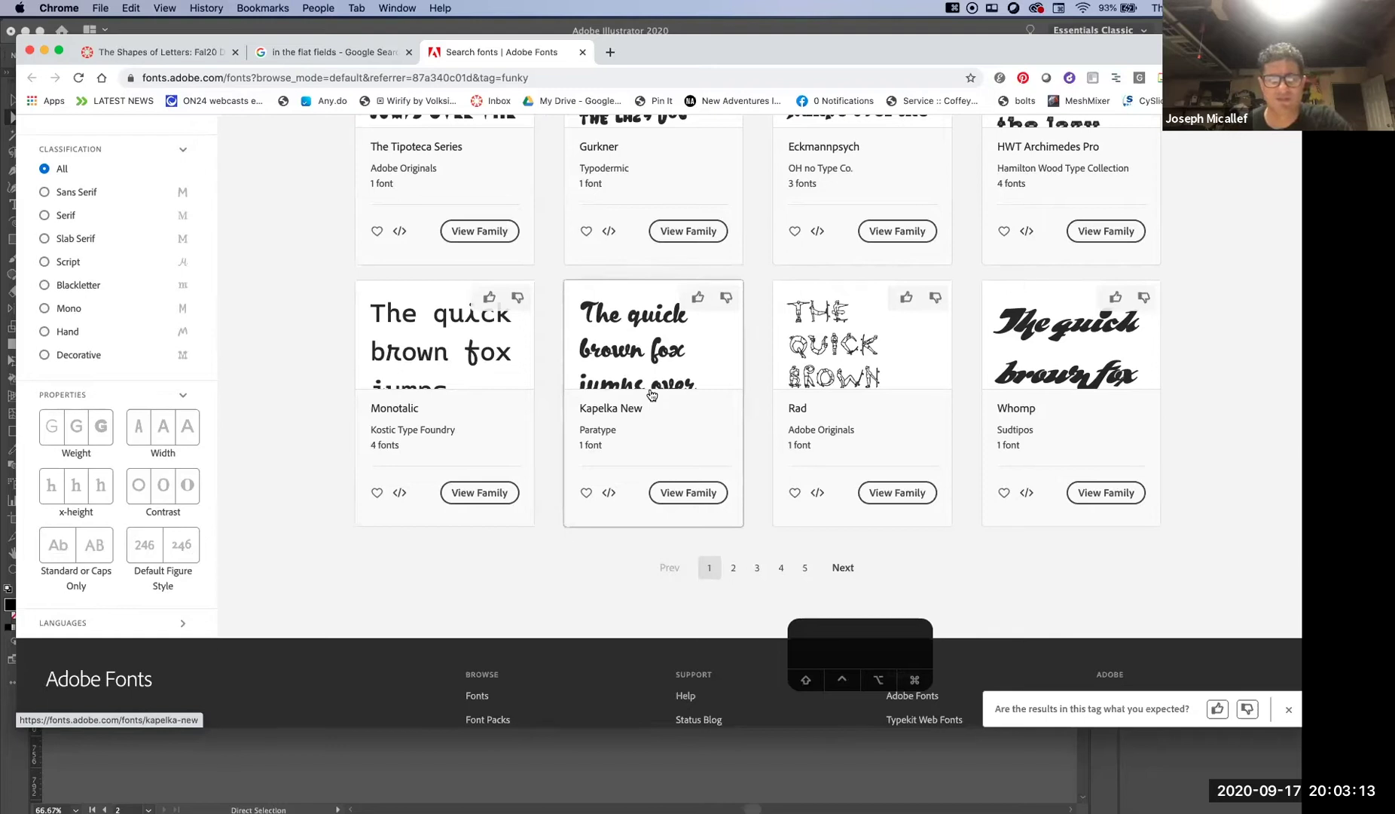
scroll(652, 394, "up", 10)
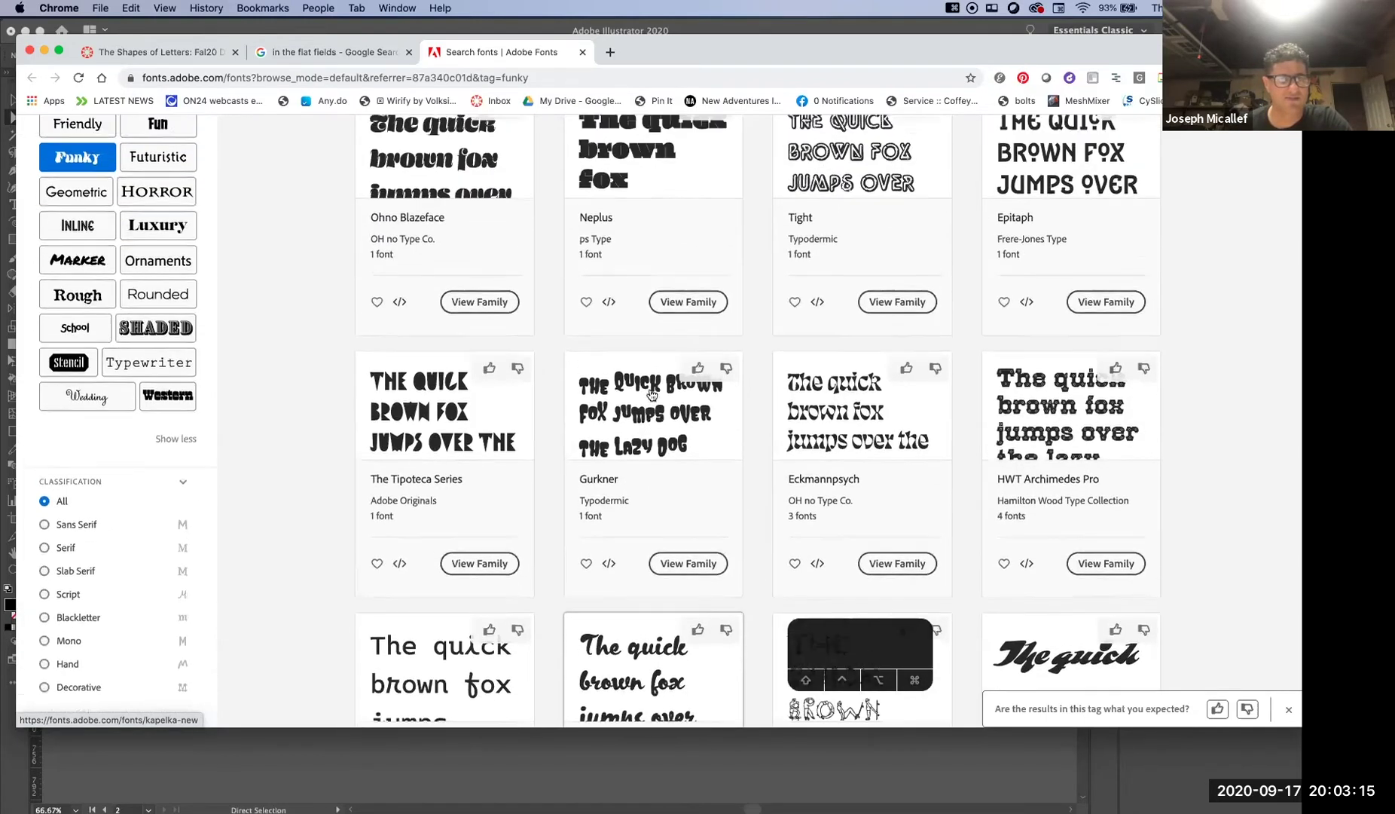
scroll(449, 213, "up", 3)
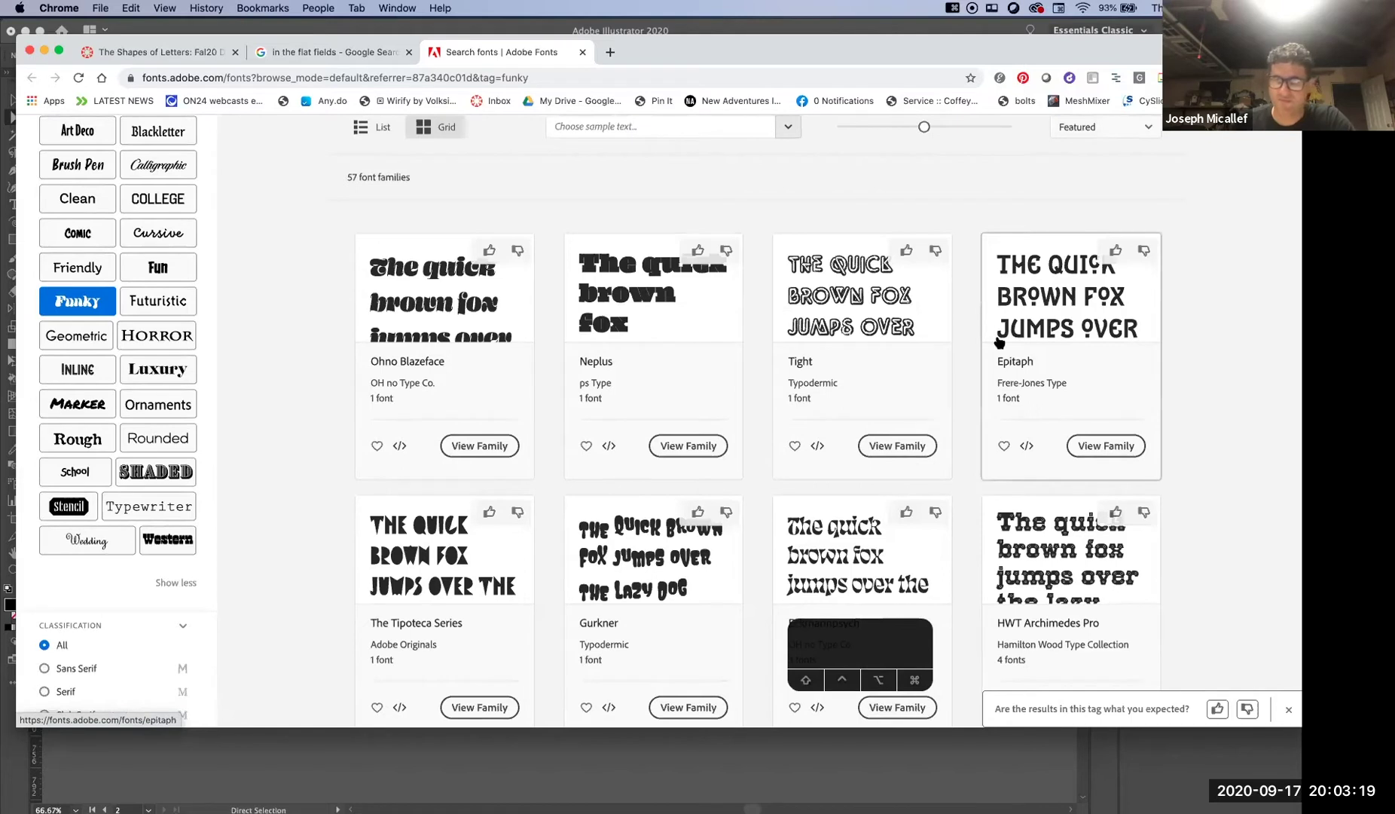
scroll(989, 418, "down", 11)
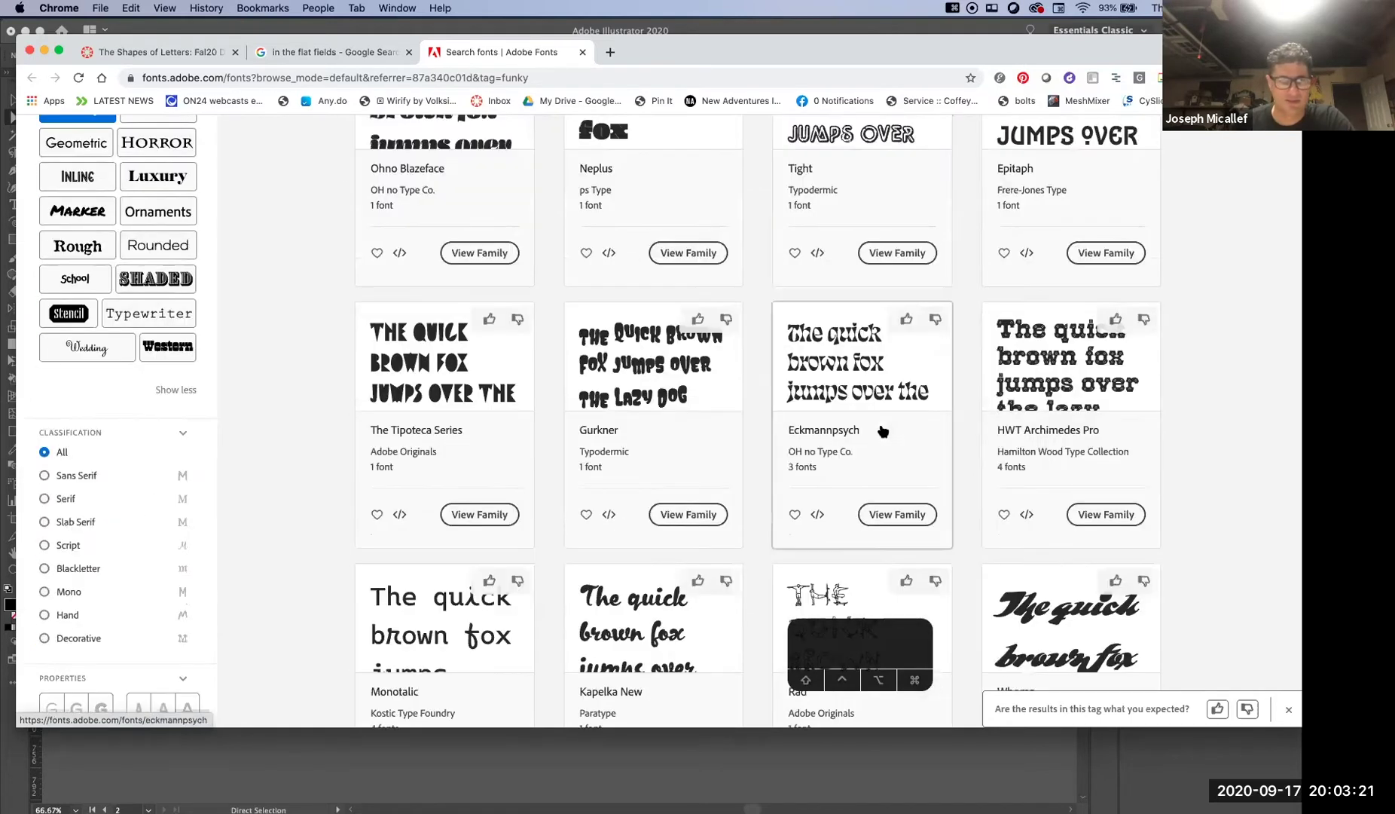
scroll(883, 431, "up", 7)
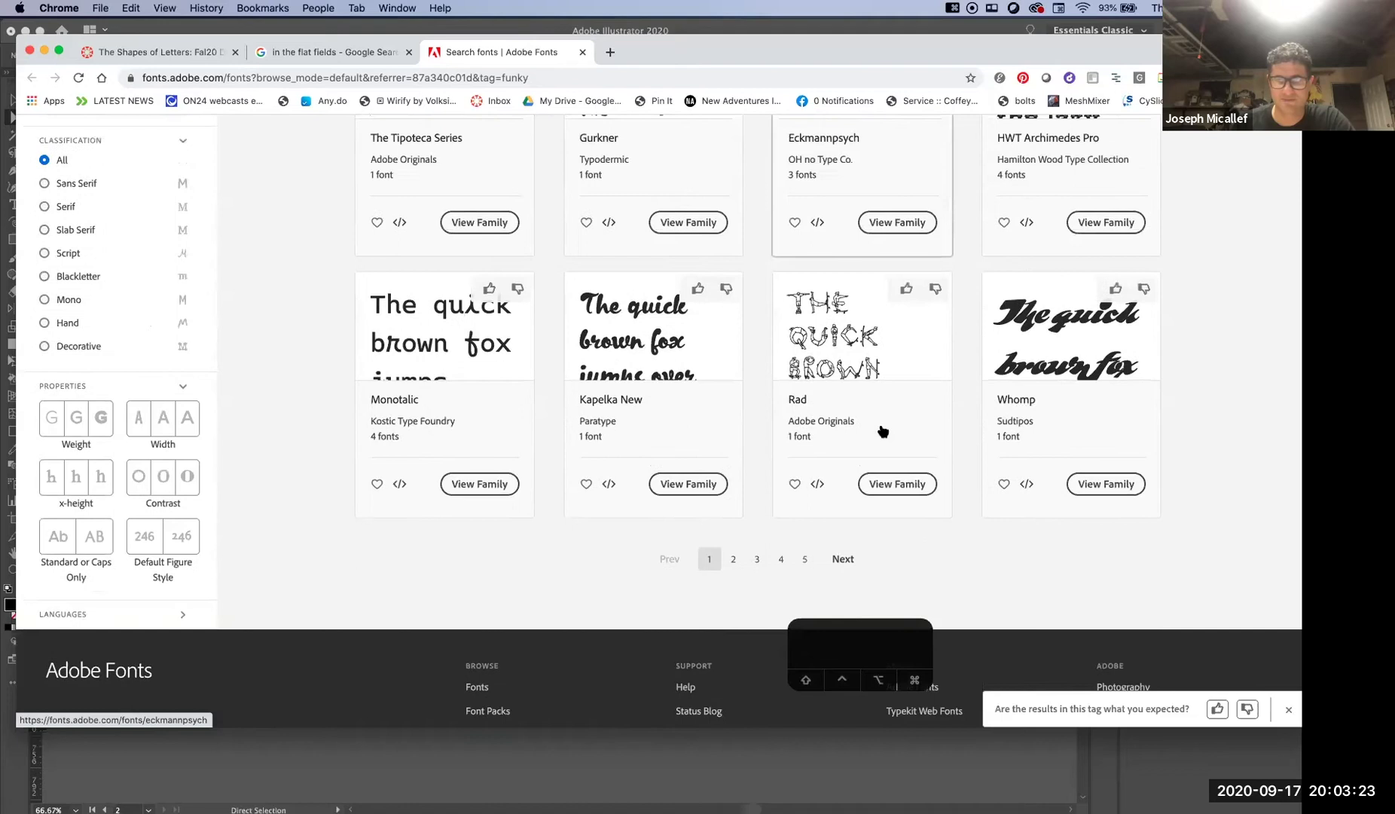
scroll(867, 405, "up", 8)
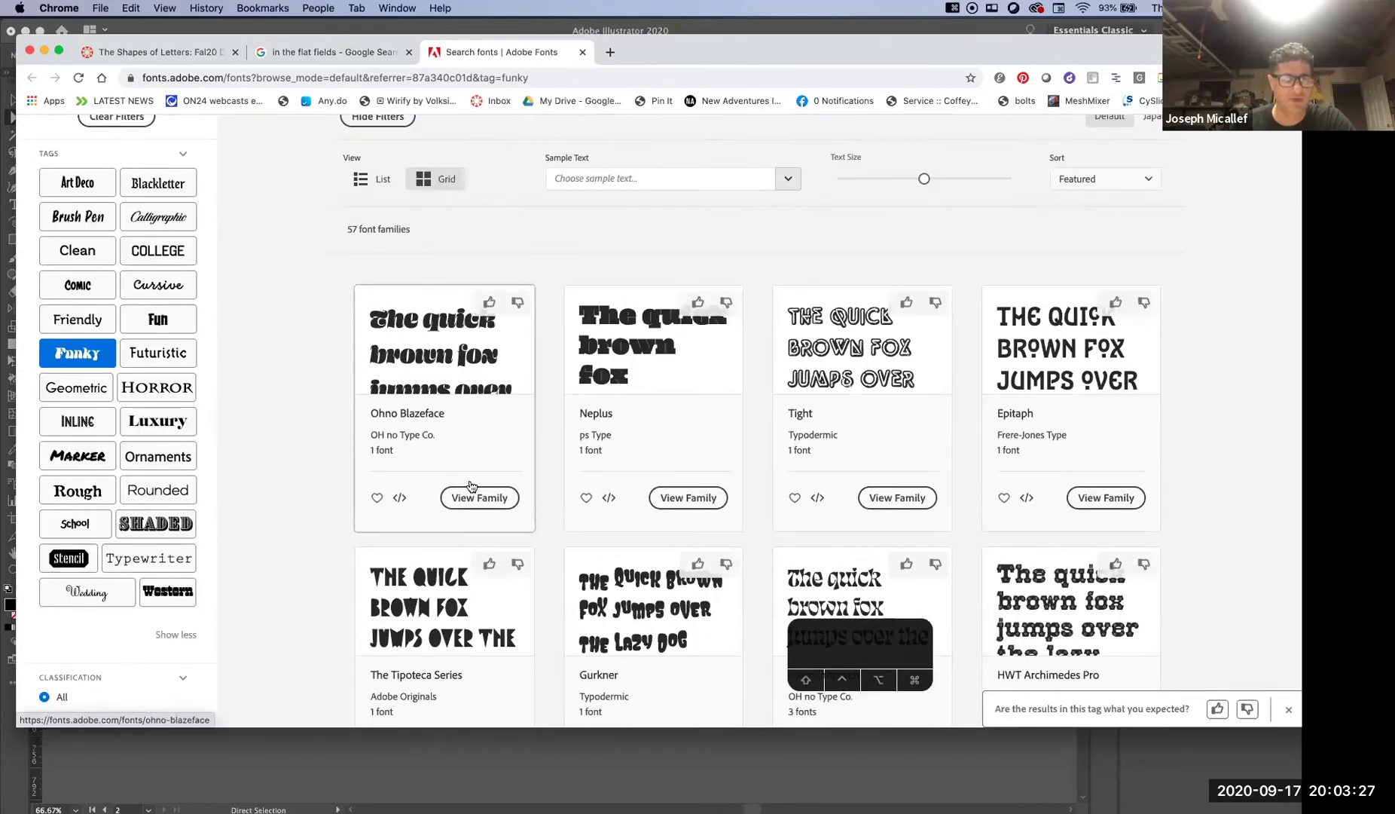
Open the Ohno Blazeface family, activate all 18 of its fonts and switch back to Illustrator
left_click(494, 499)
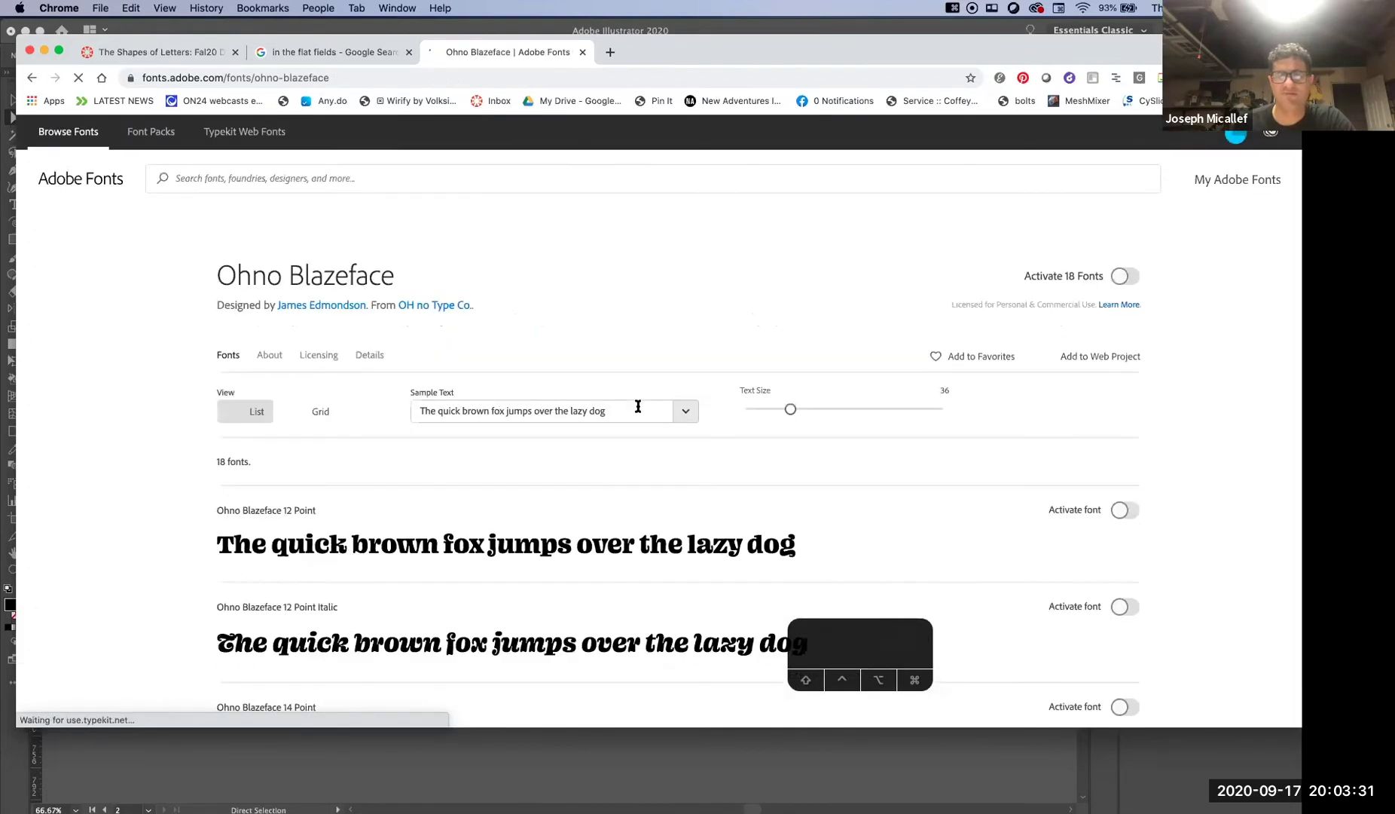
left_click(1125, 279)
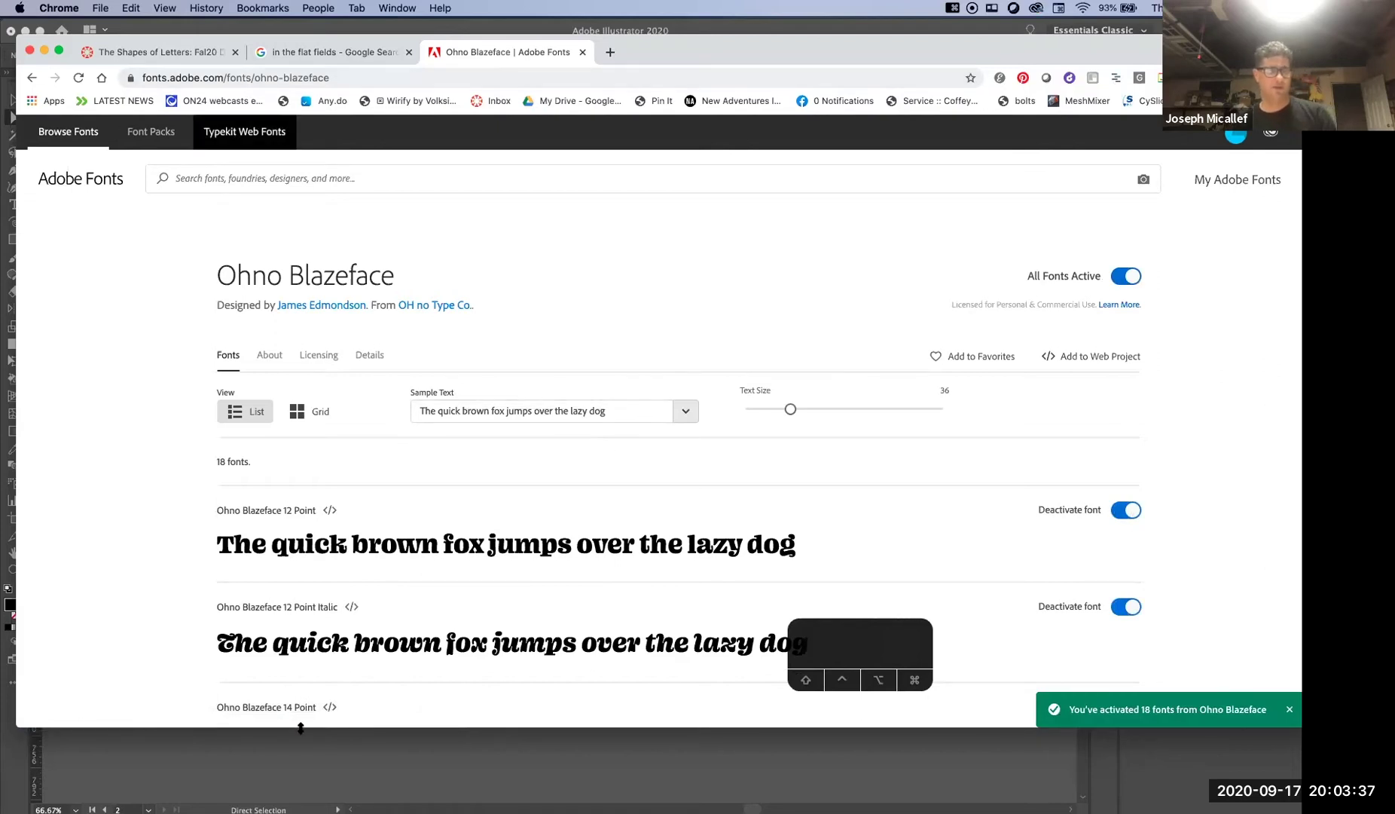
left_click(406, 757)
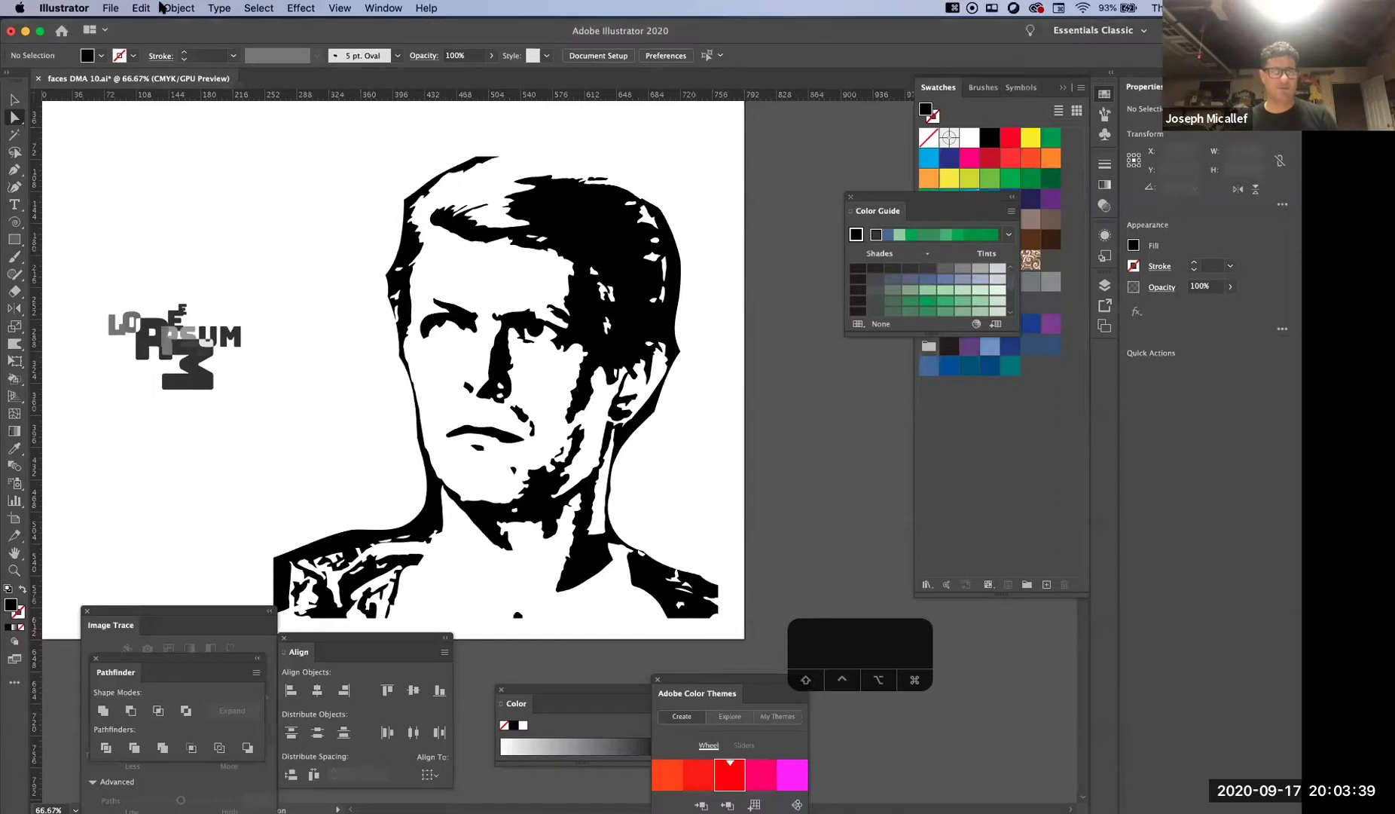
Set the font for new type to Ohno Blazeface in the 60 Point style
left_click(222, 8)
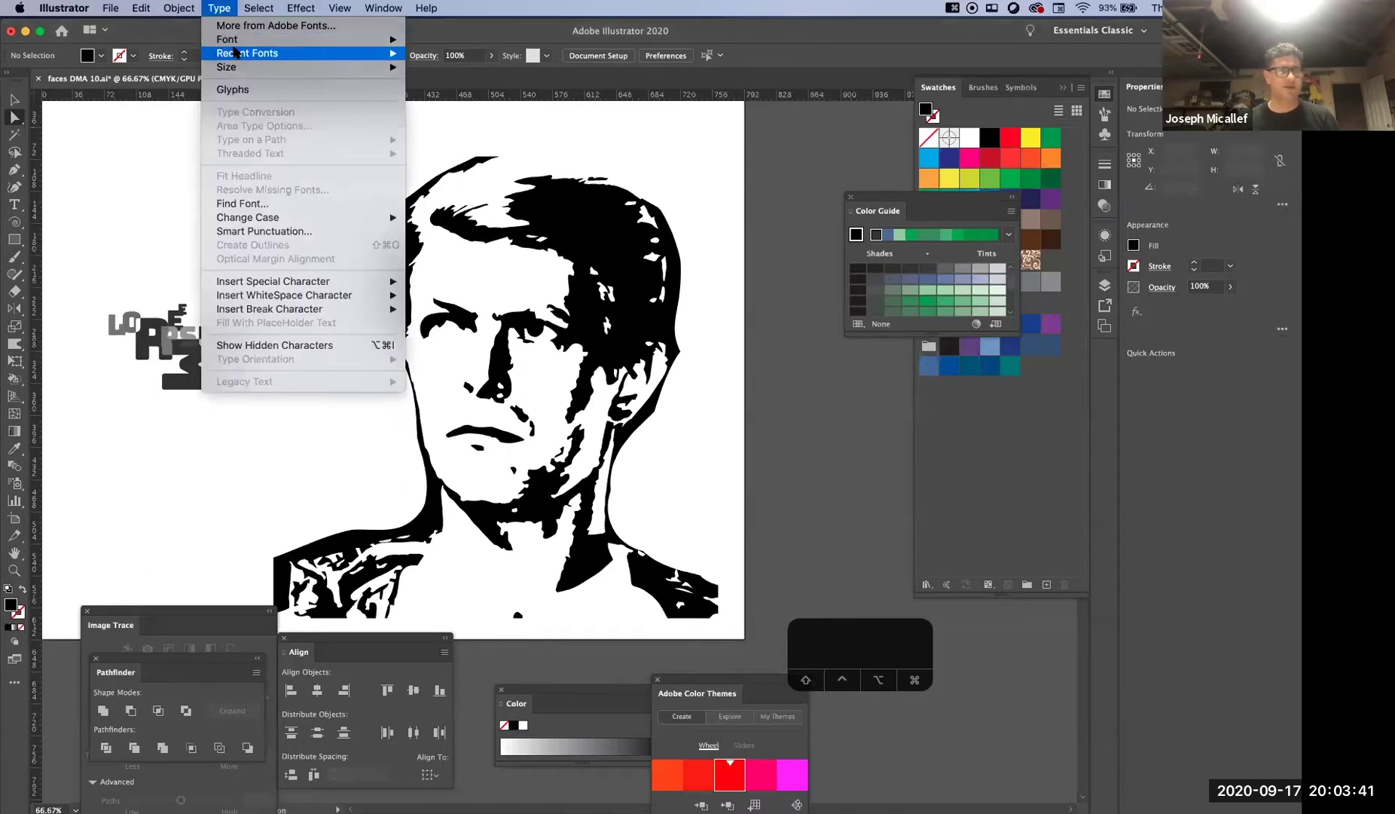
mouse_move(222, 56)
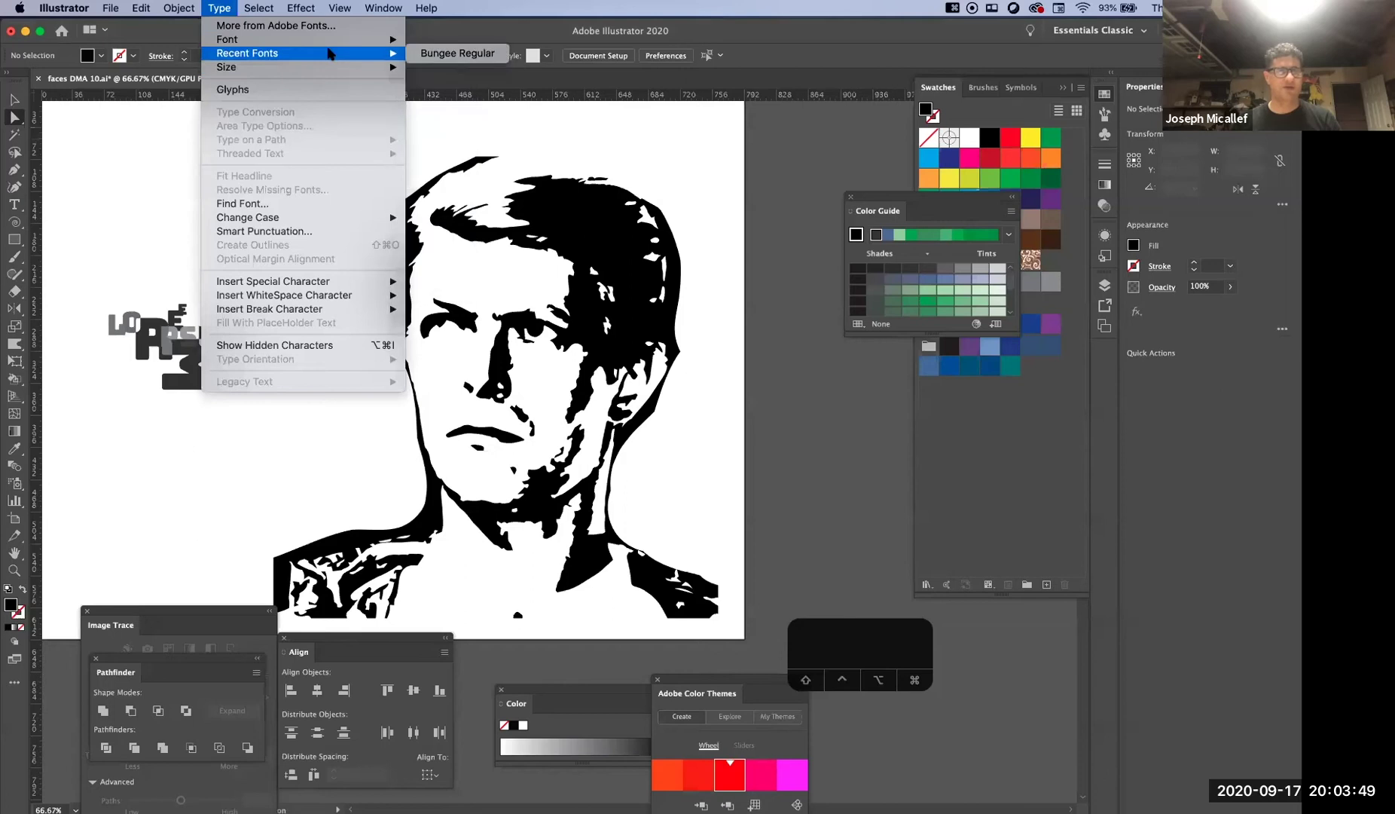
mouse_move(426, 55)
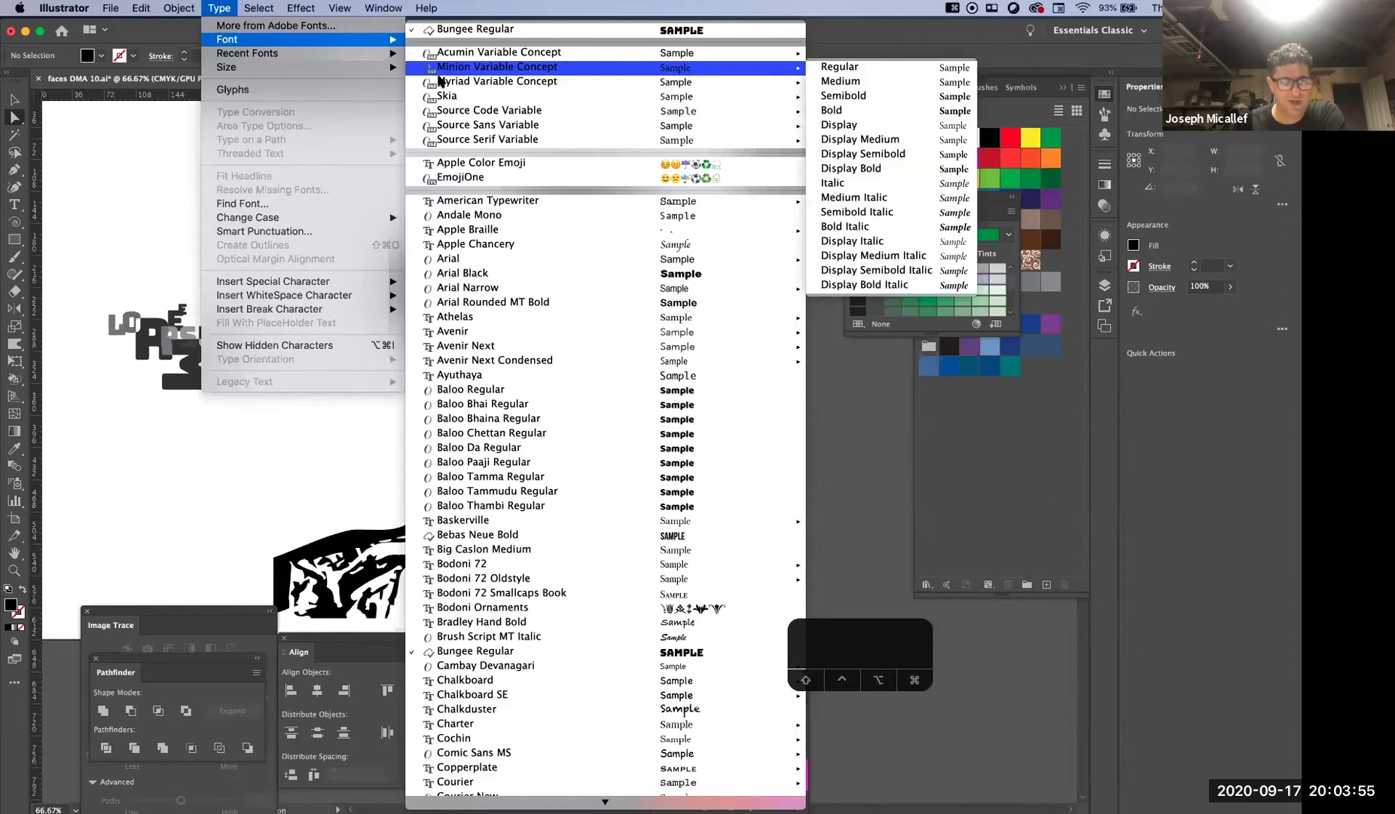
mouse_move(480, 804)
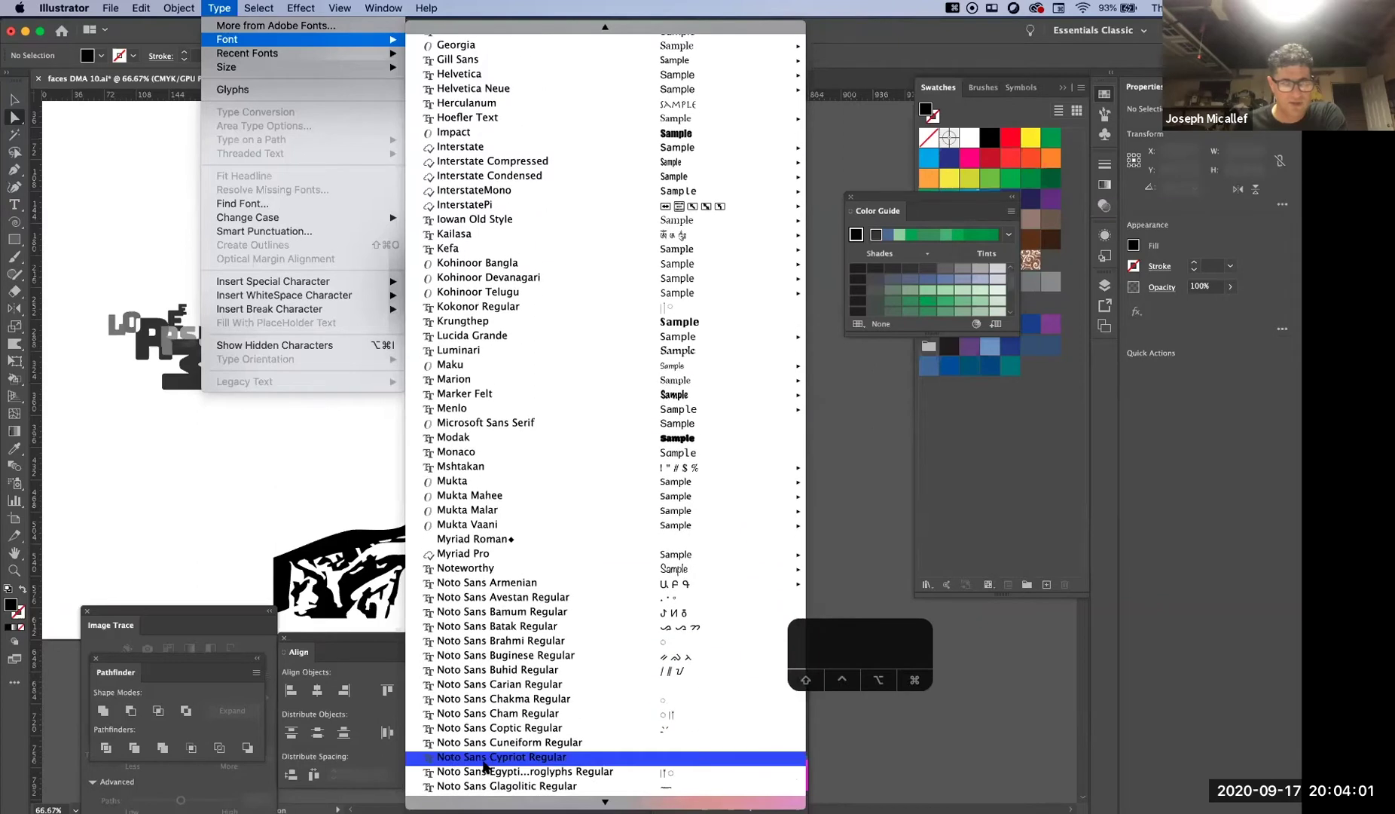
scroll(490, 765, "down", 2)
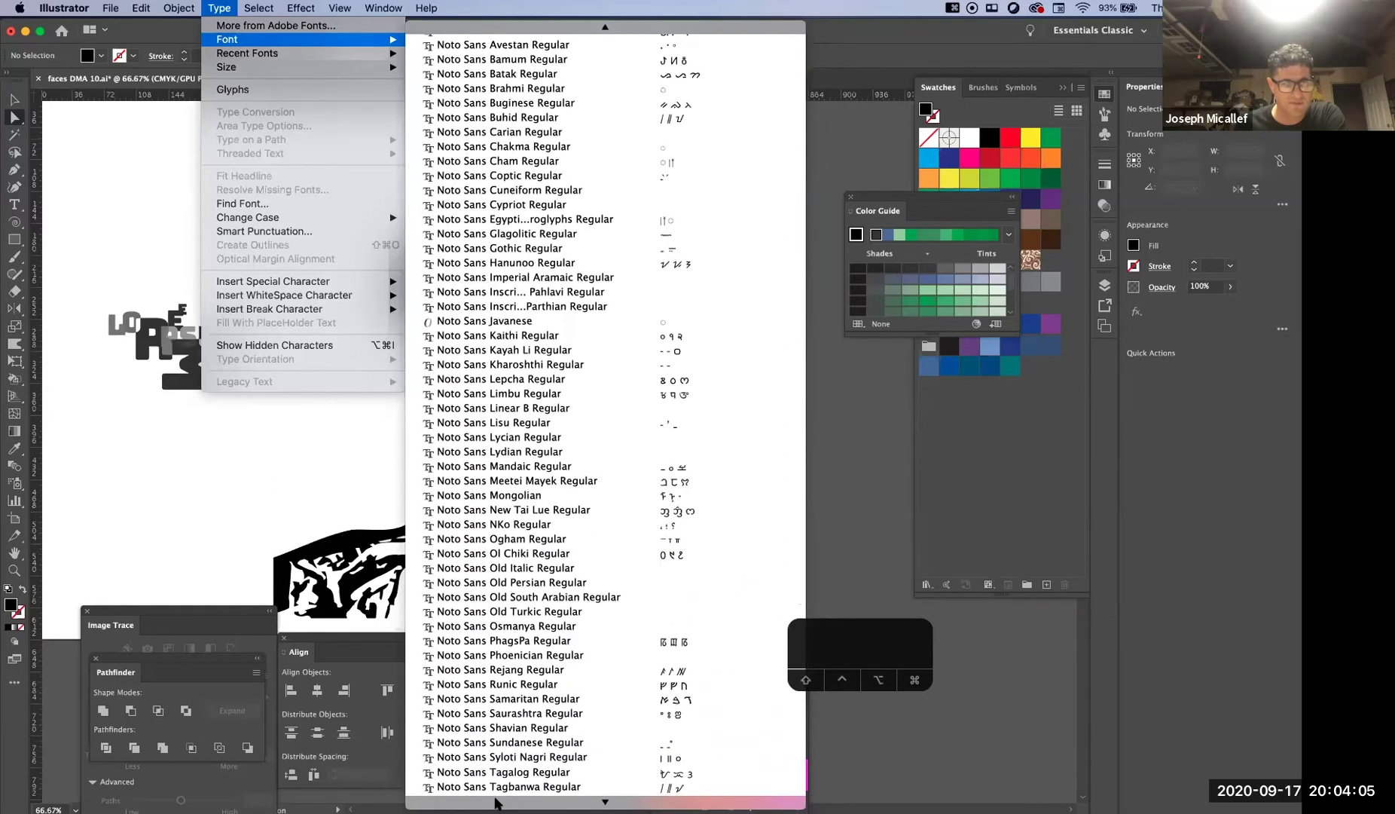
mouse_move(498, 759)
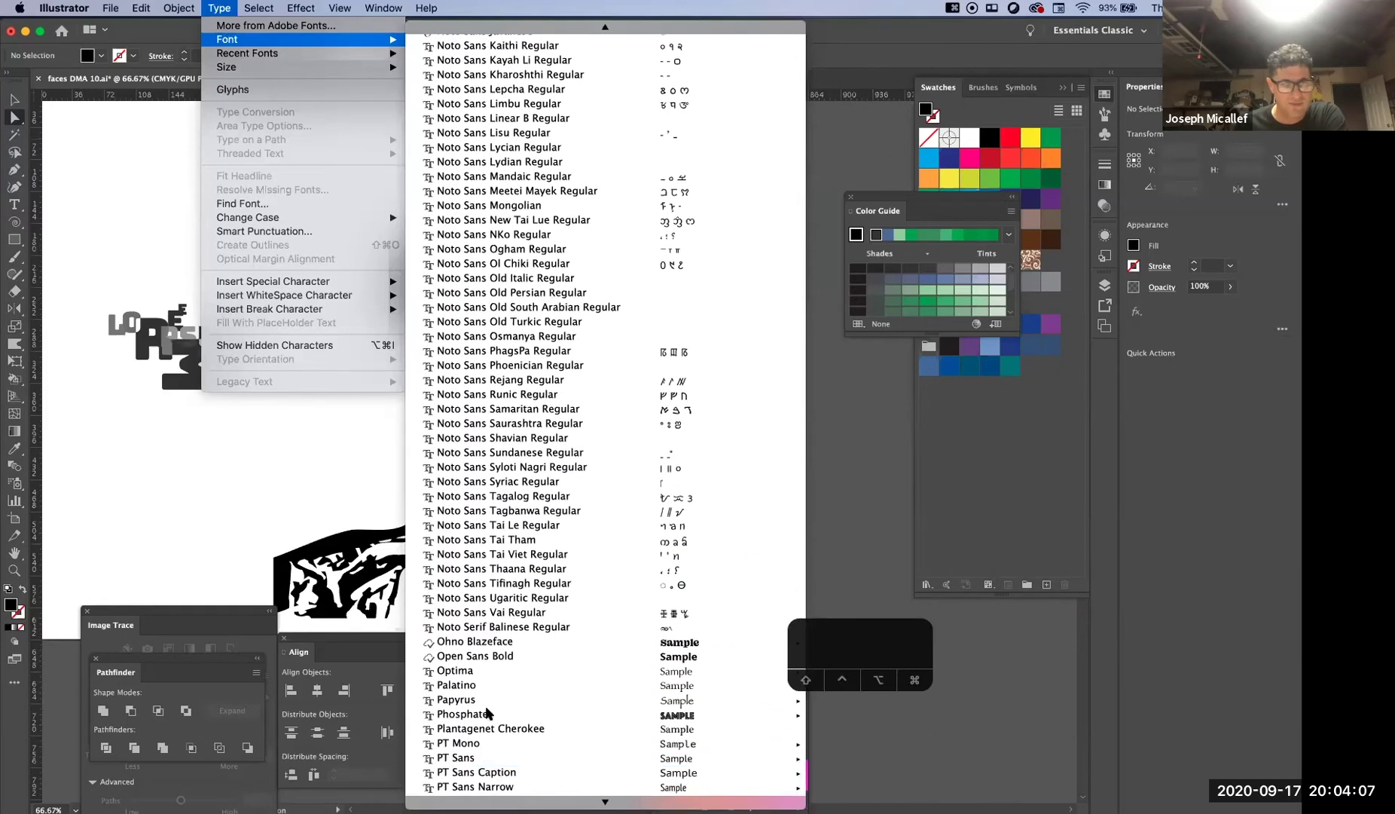
mouse_move(556, 648)
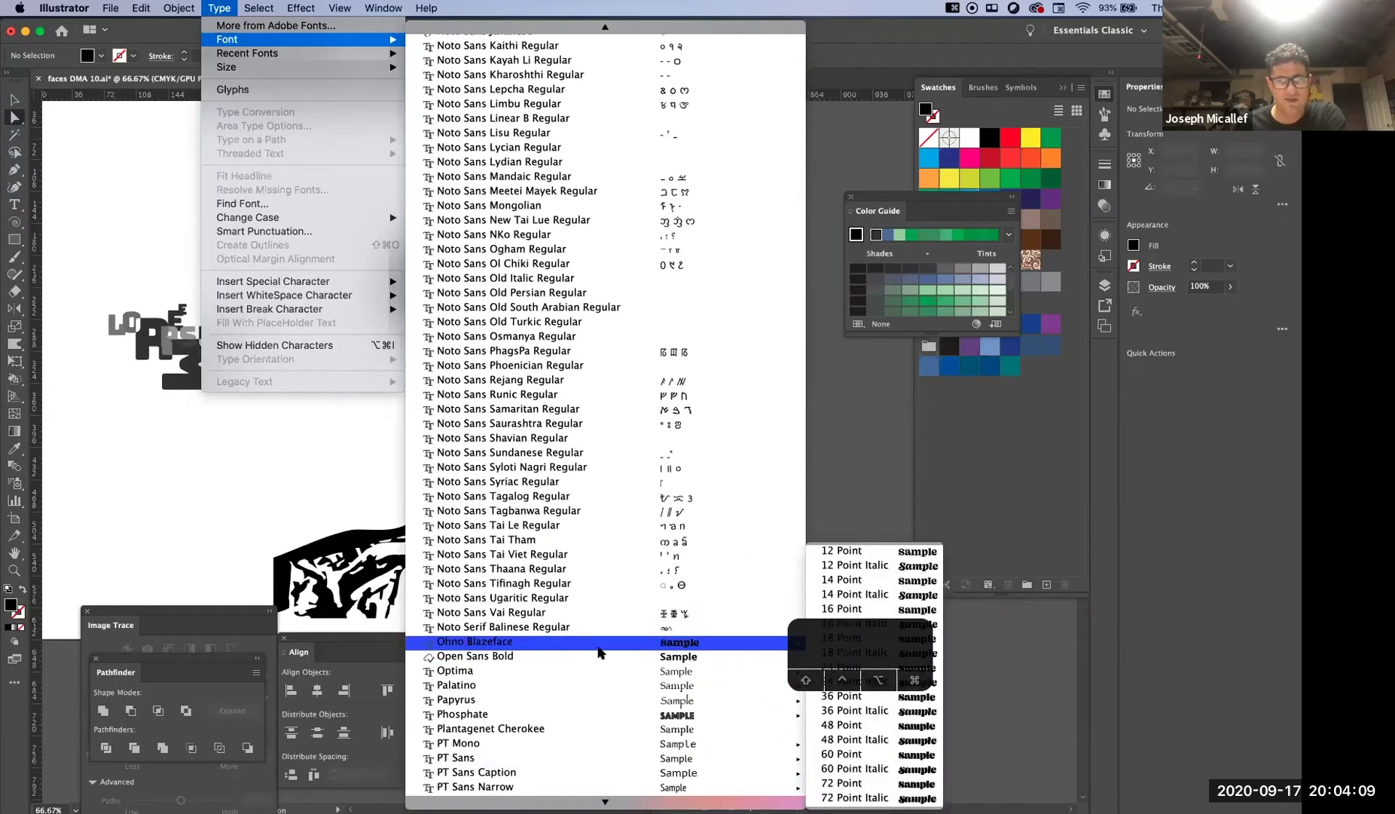
left_click(926, 755)
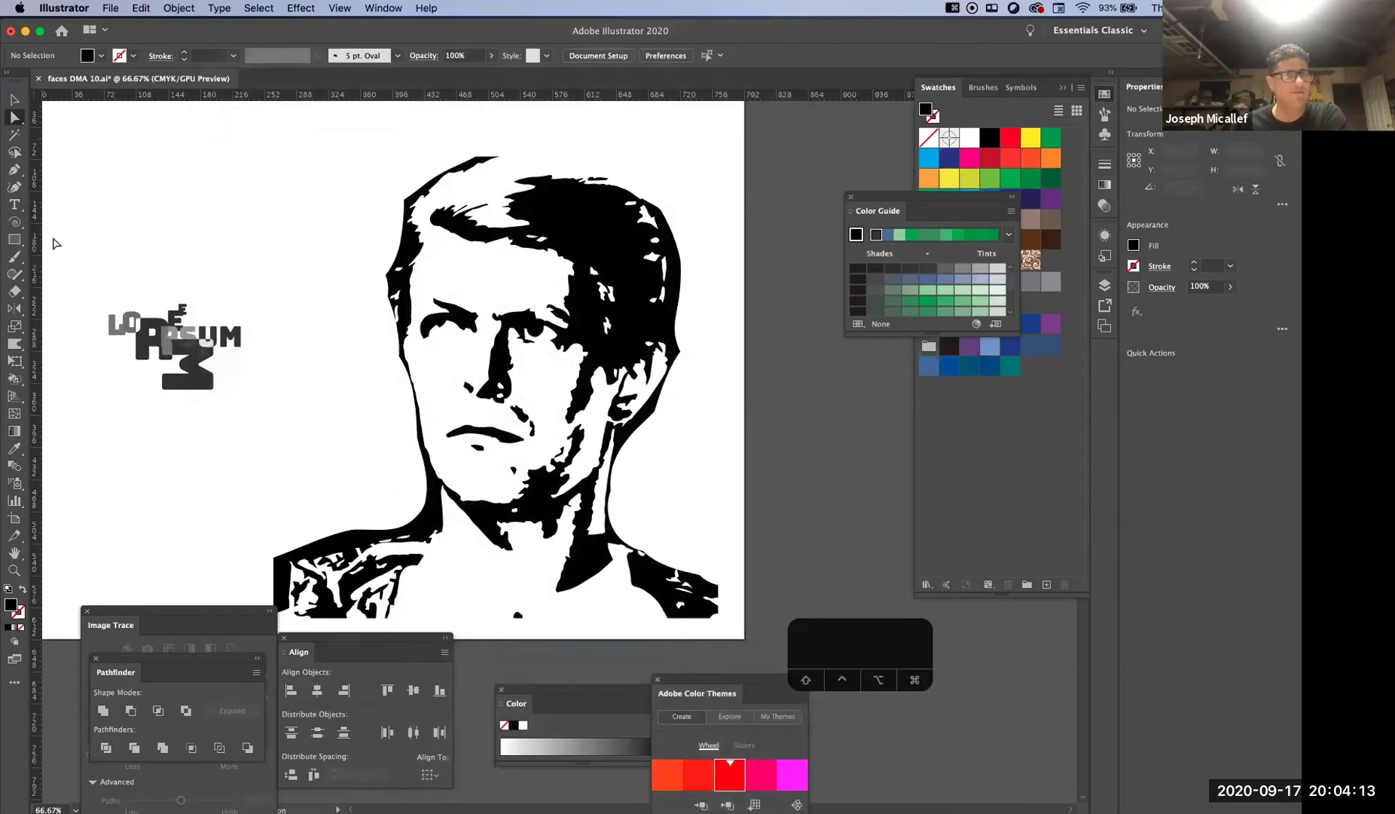
Add the point-type word BOWIE at 54 pt below the LOREM IPSUM lettering, beside the portrait's face
left_click(15, 205)
left_click(222, 446)
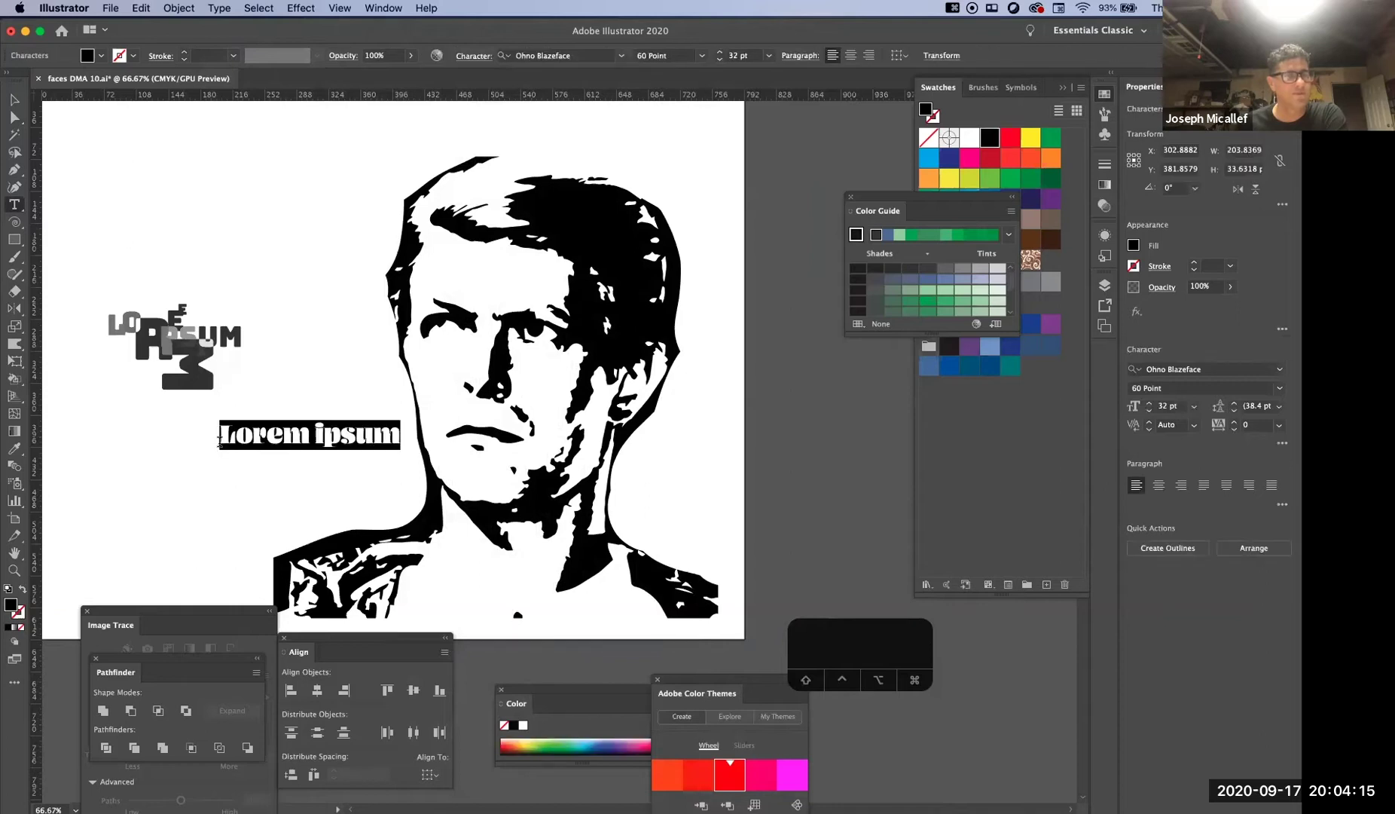
left_click_drag(220, 435, 431, 458)
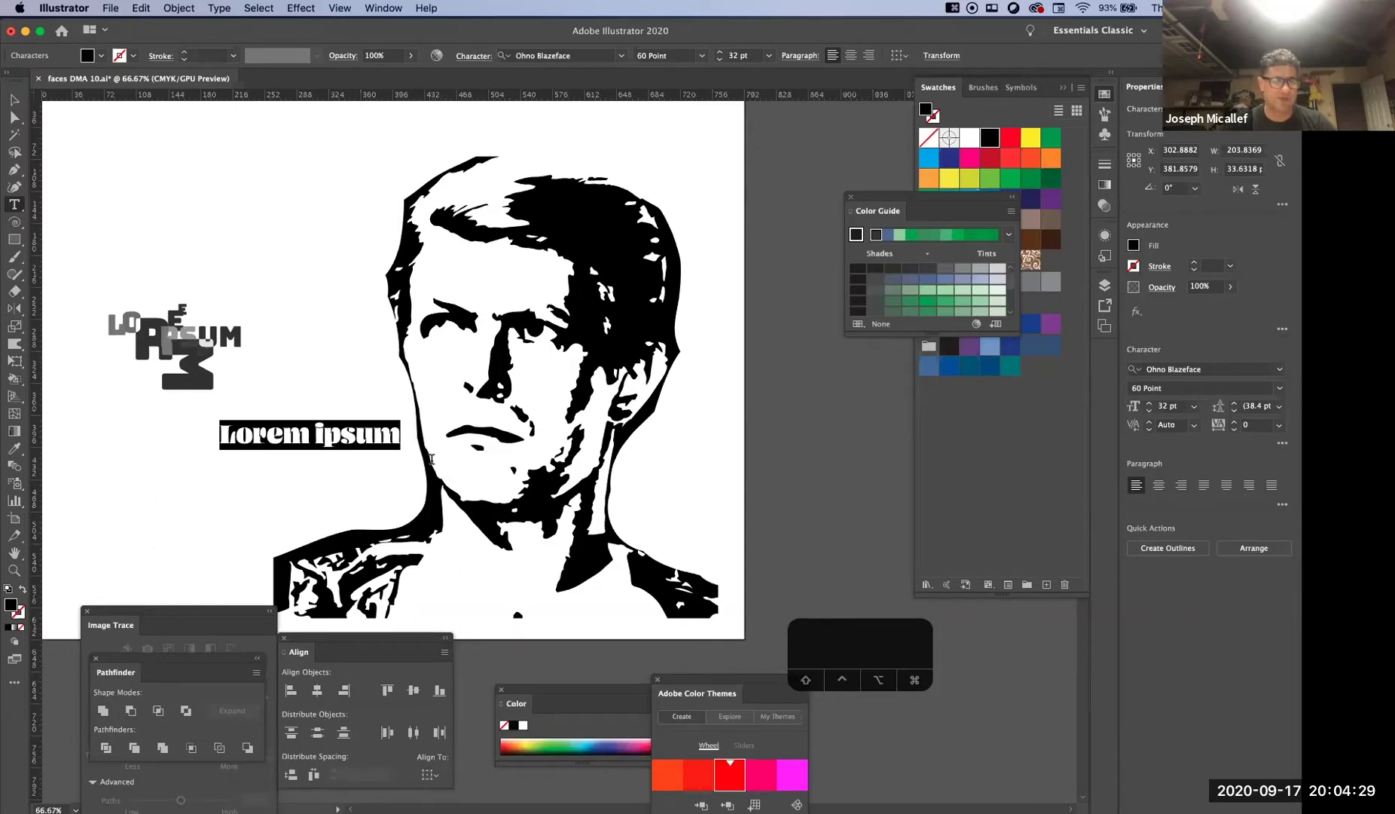
key("super+shift+period")
key("super+shift+period")
key("super+shift+period")
key("super+shift+period")
key("super+shift+period")
key("super+shift+period")
key("super+shift+period")
key("super+shift+period")
key("super+shift+period")
key("super+shift+period")
key("super+shift+period")
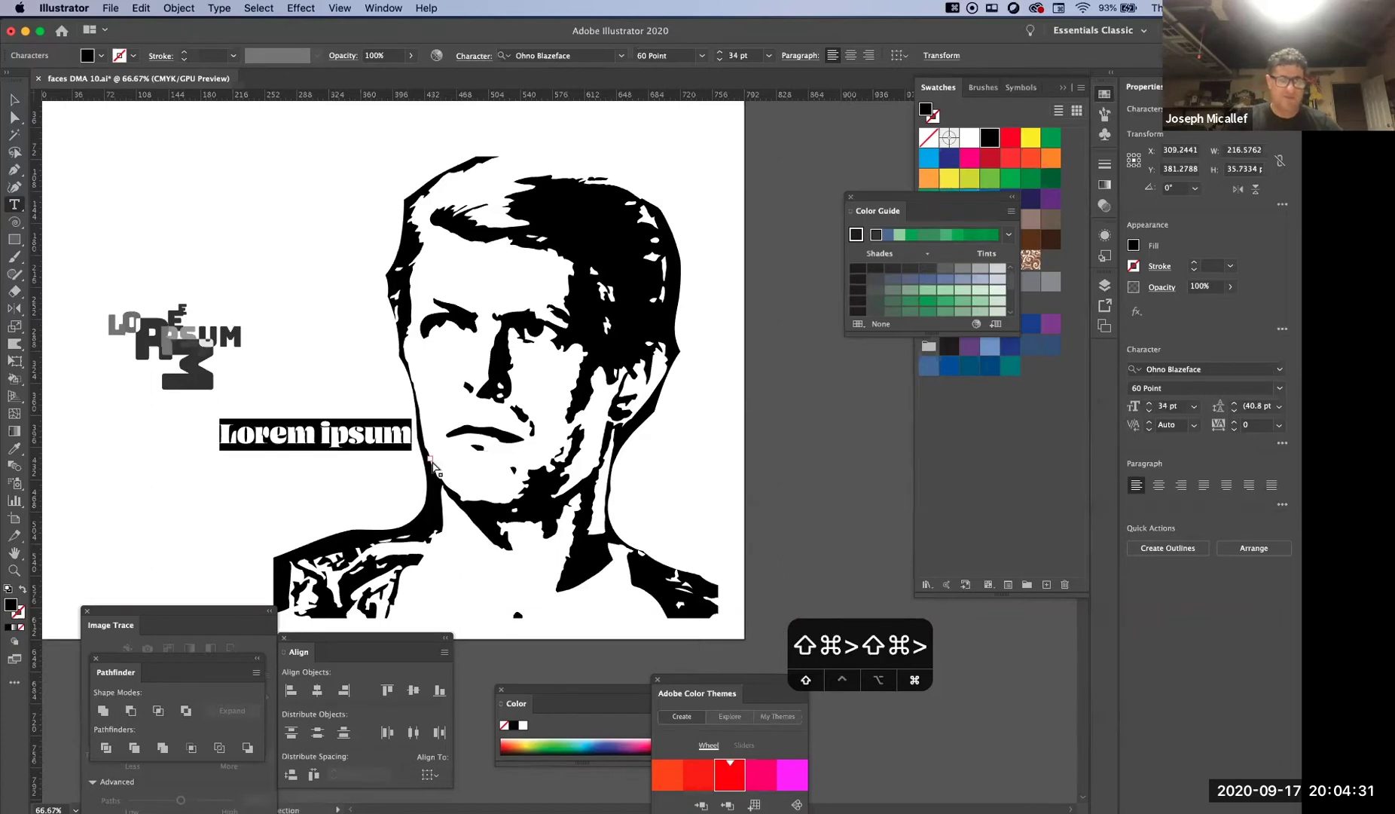
type("BOWIE")
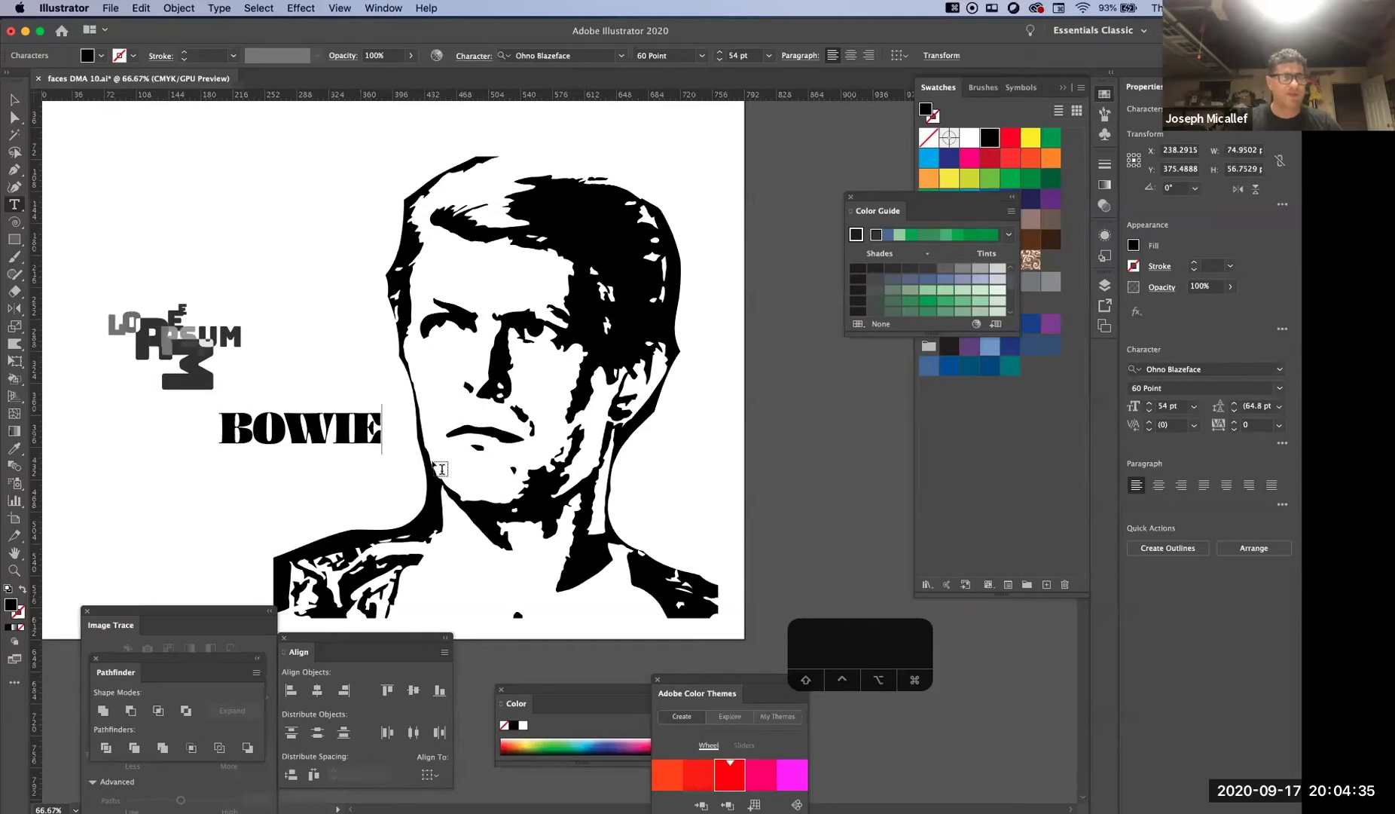
key("Escape")
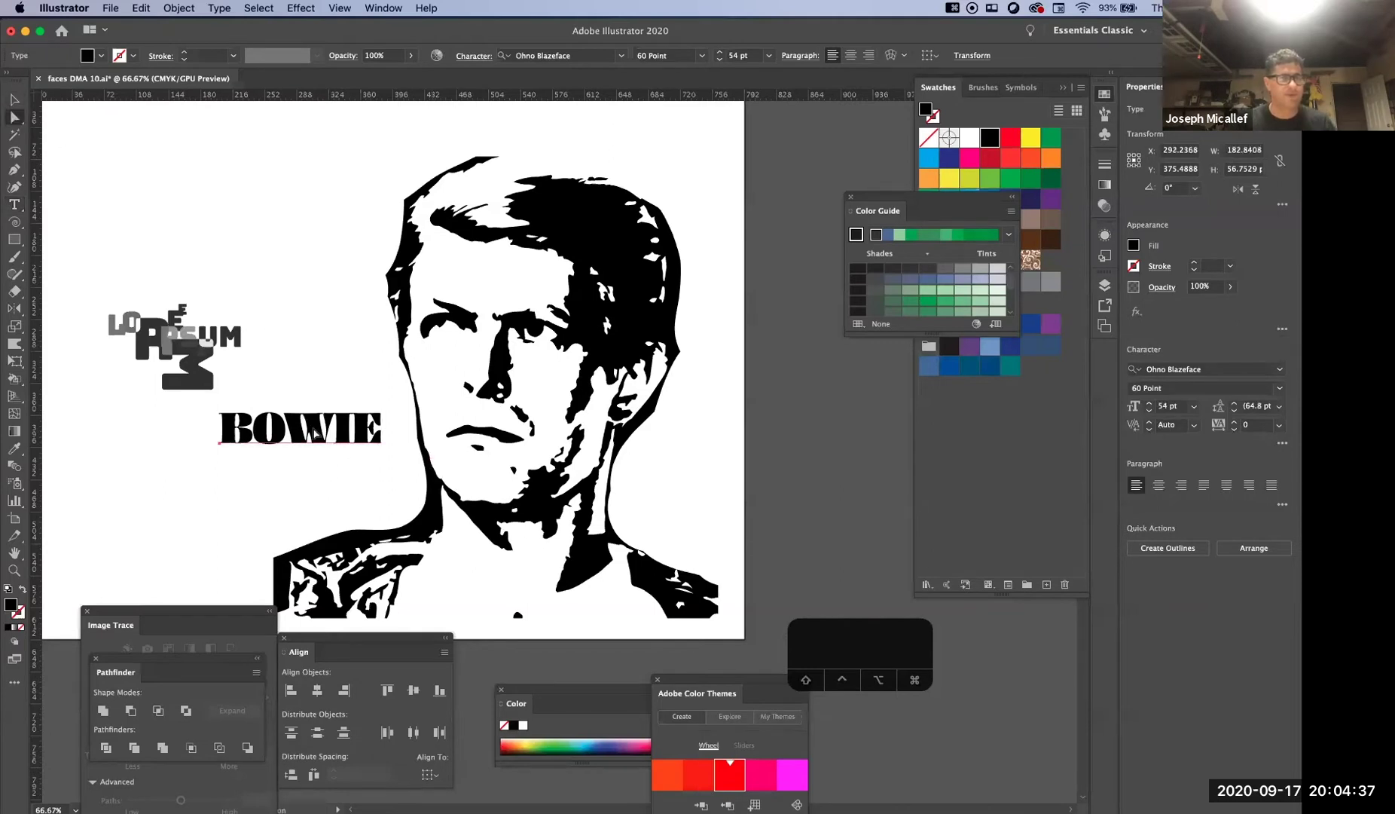
Move the BOWIE lettering down to just above the portrait's left shoulder, centred at about X 334 pt, Y 479 pt
left_click_drag(317, 446, 410, 525)
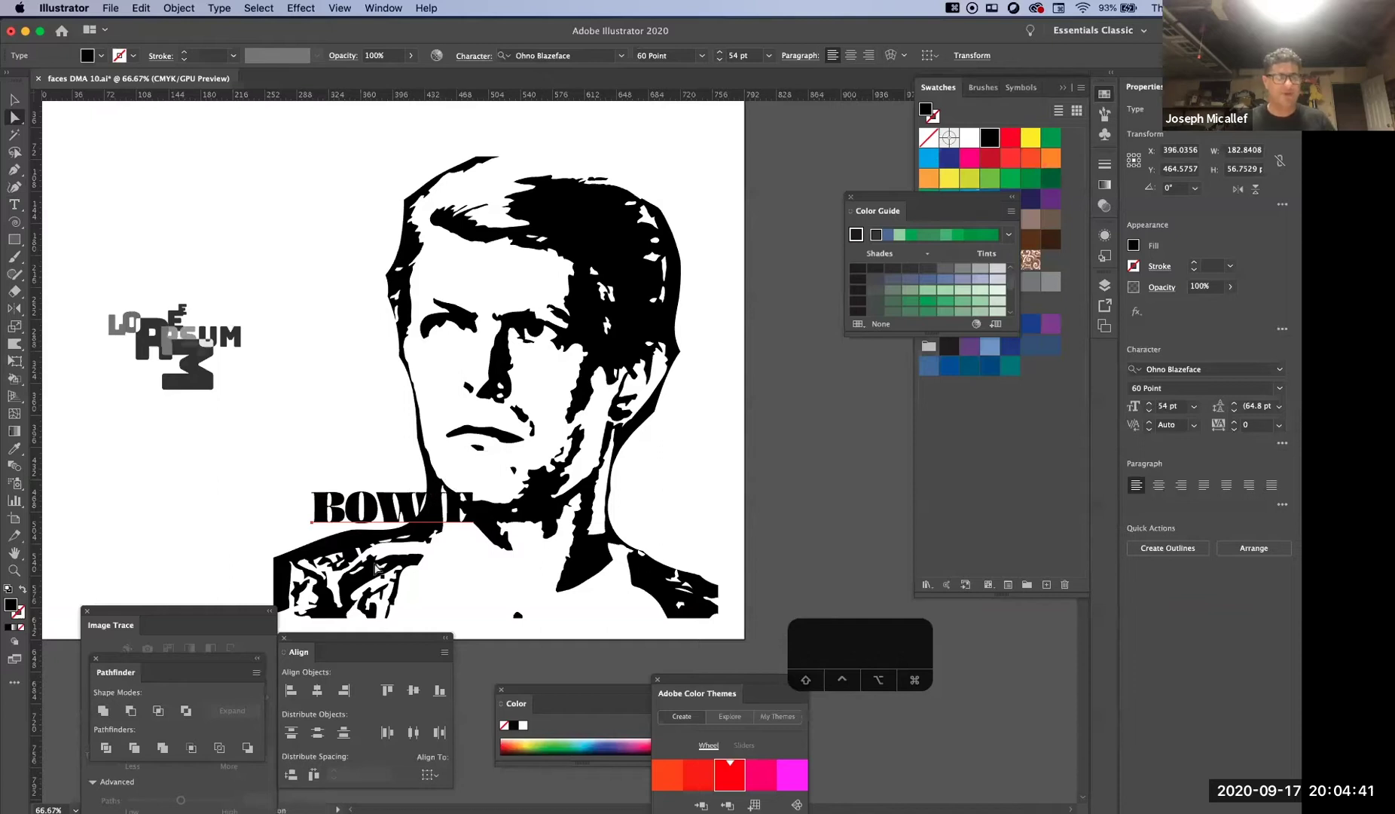
left_click_drag(379, 509, 349, 513)
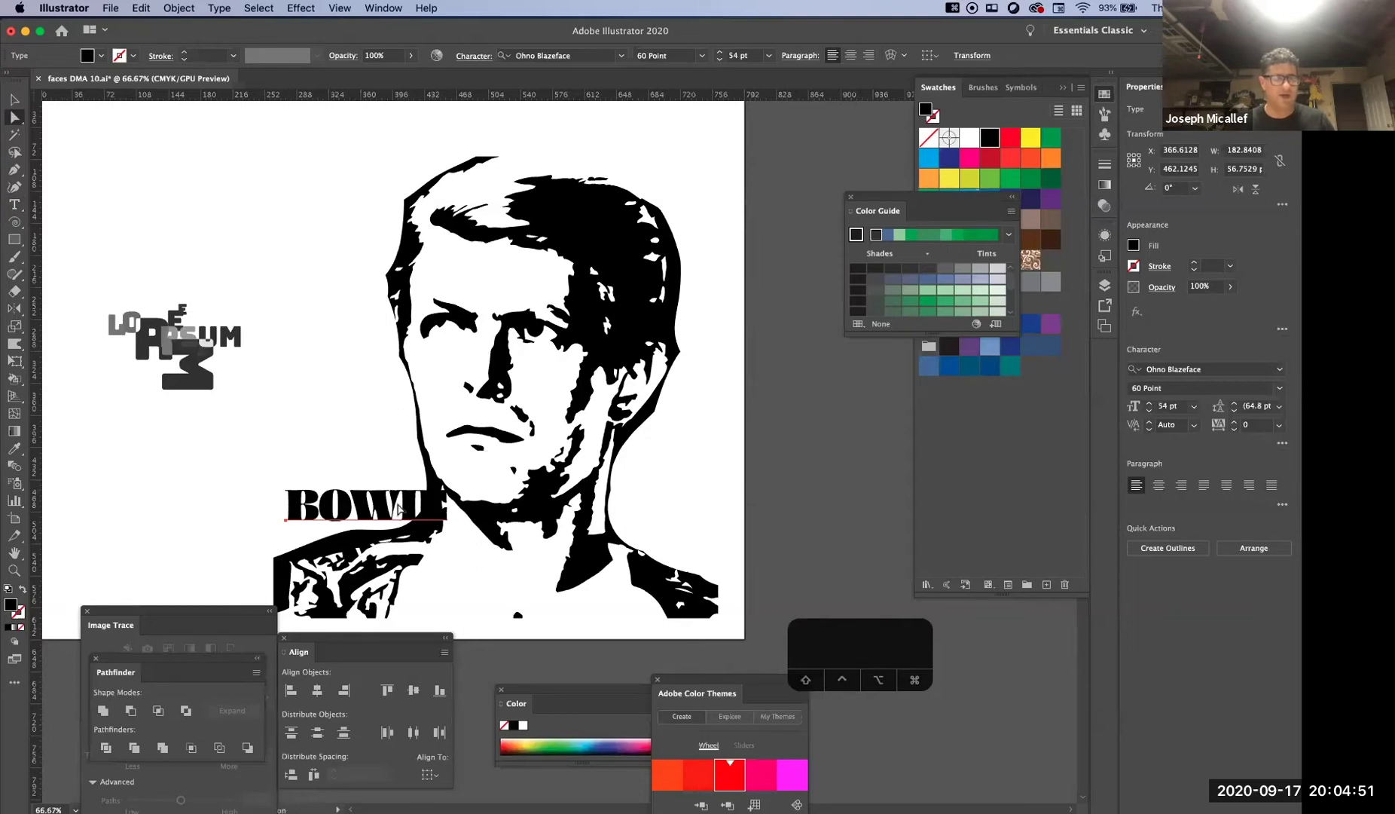
left_click_drag(417, 522, 388, 537)
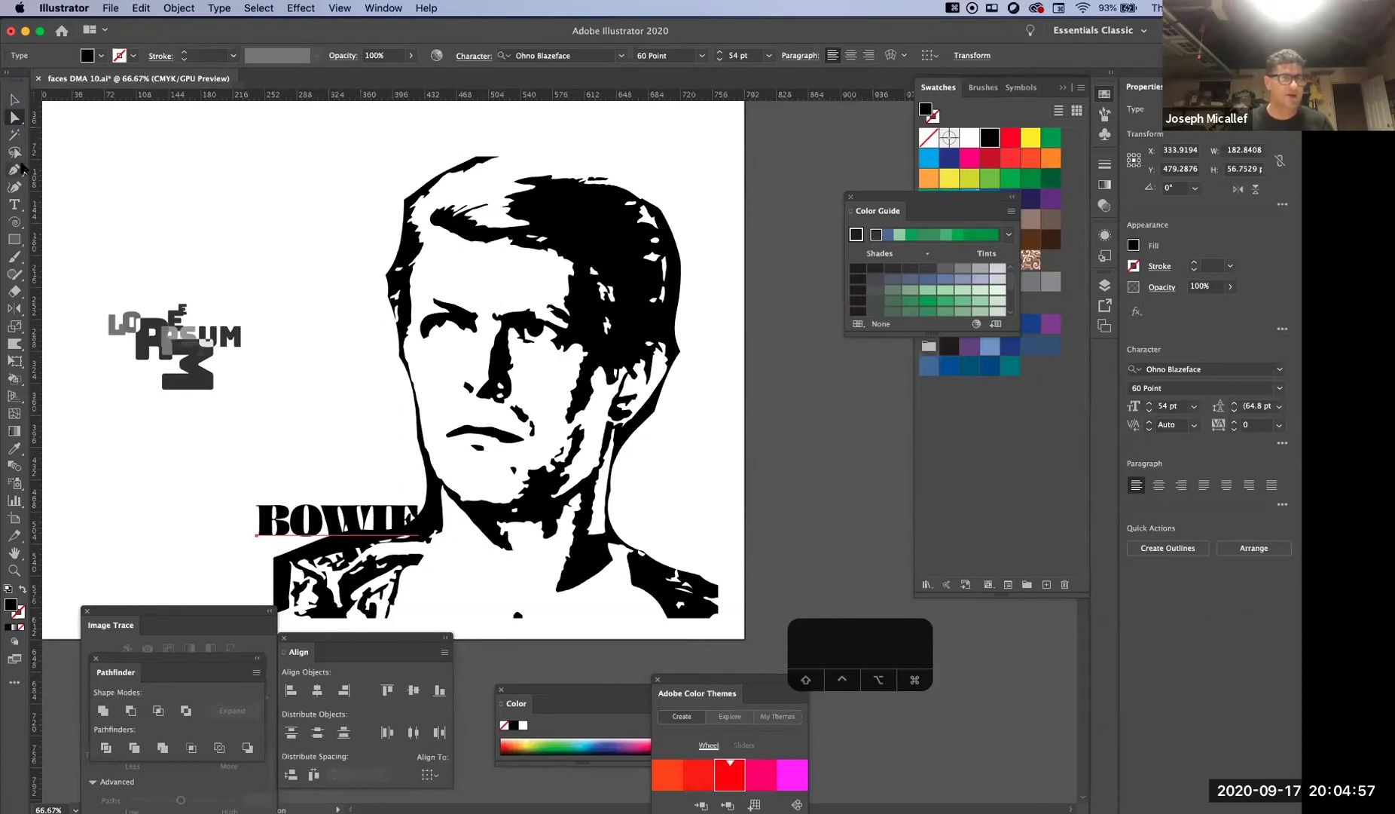
Erase a narrow white band from the portrait's compound path with a reduced Eraser, separating the hair from the outer head outline down to the ear
left_click(555, 234)
left_click(252, 177)
left_click(586, 235)
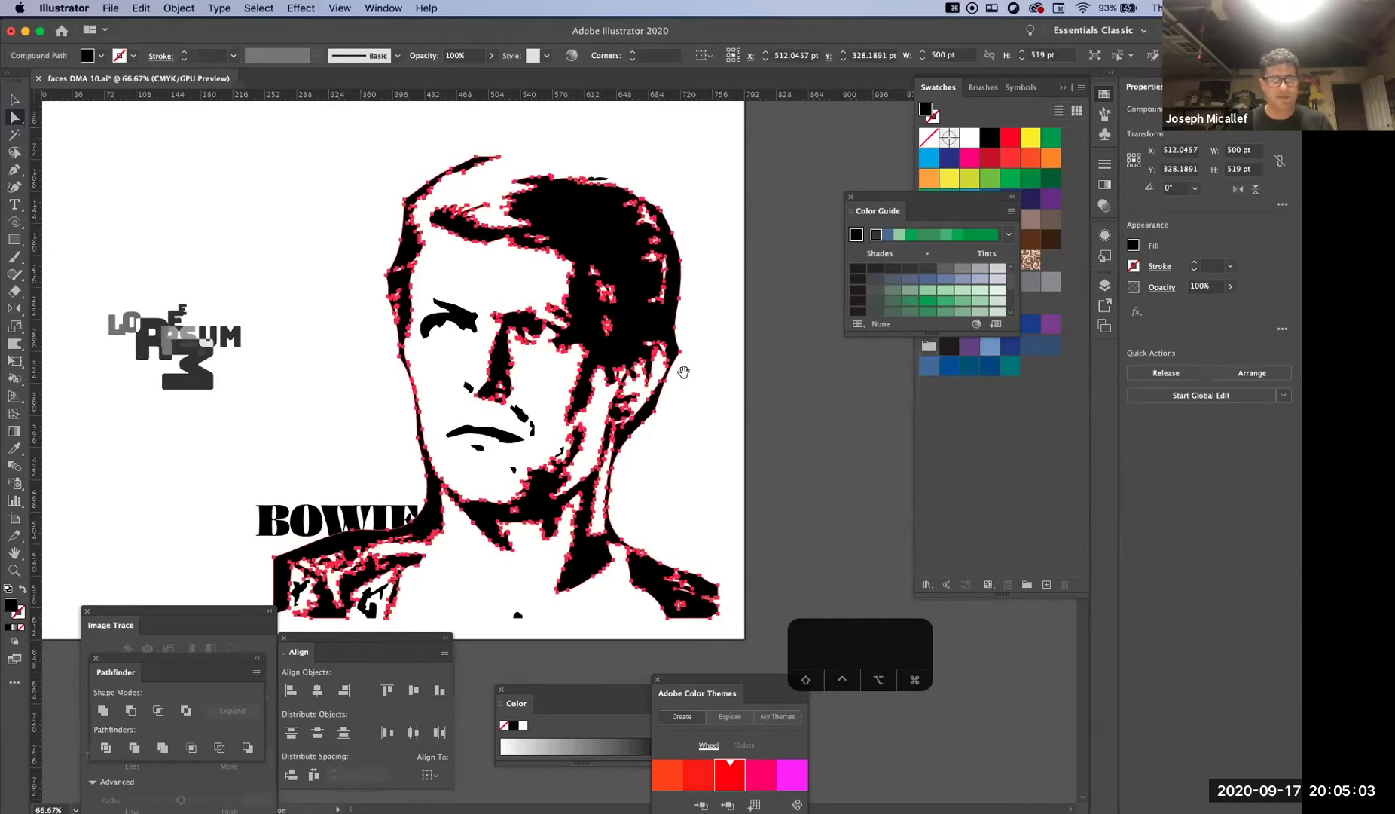
key("super+equal")
left_click_drag(466, 351, 511, 326)
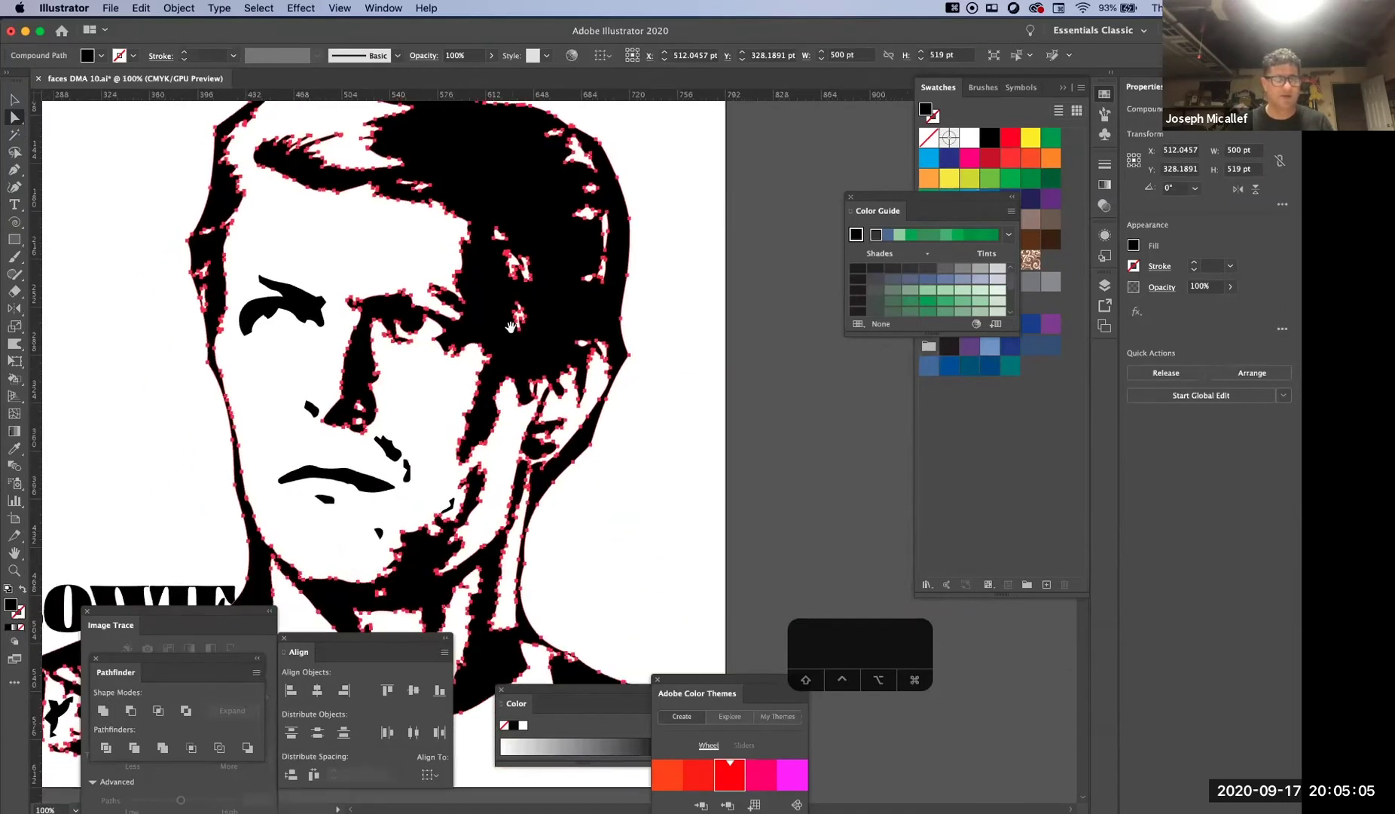
scroll(557, 309, "up", 3)
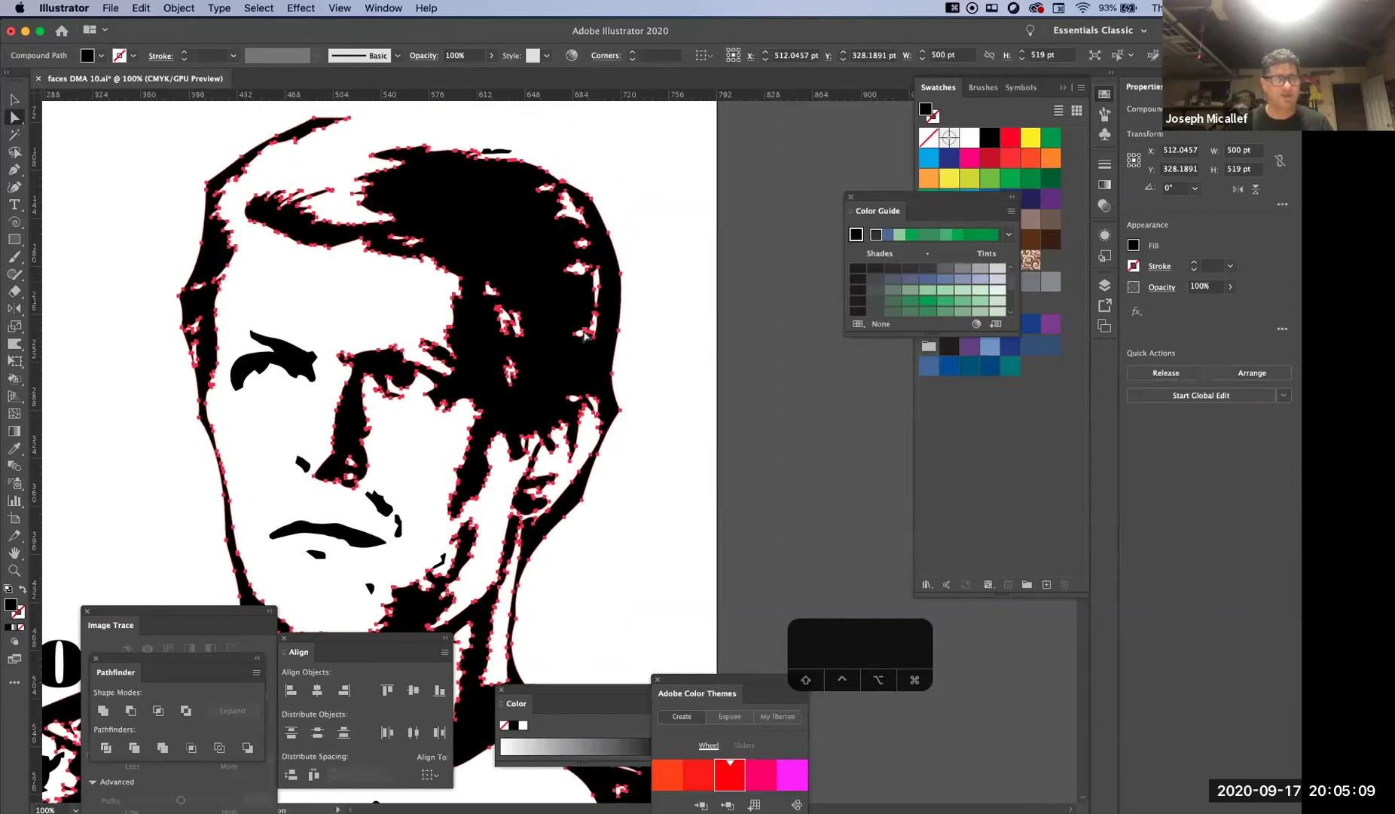
key("e")
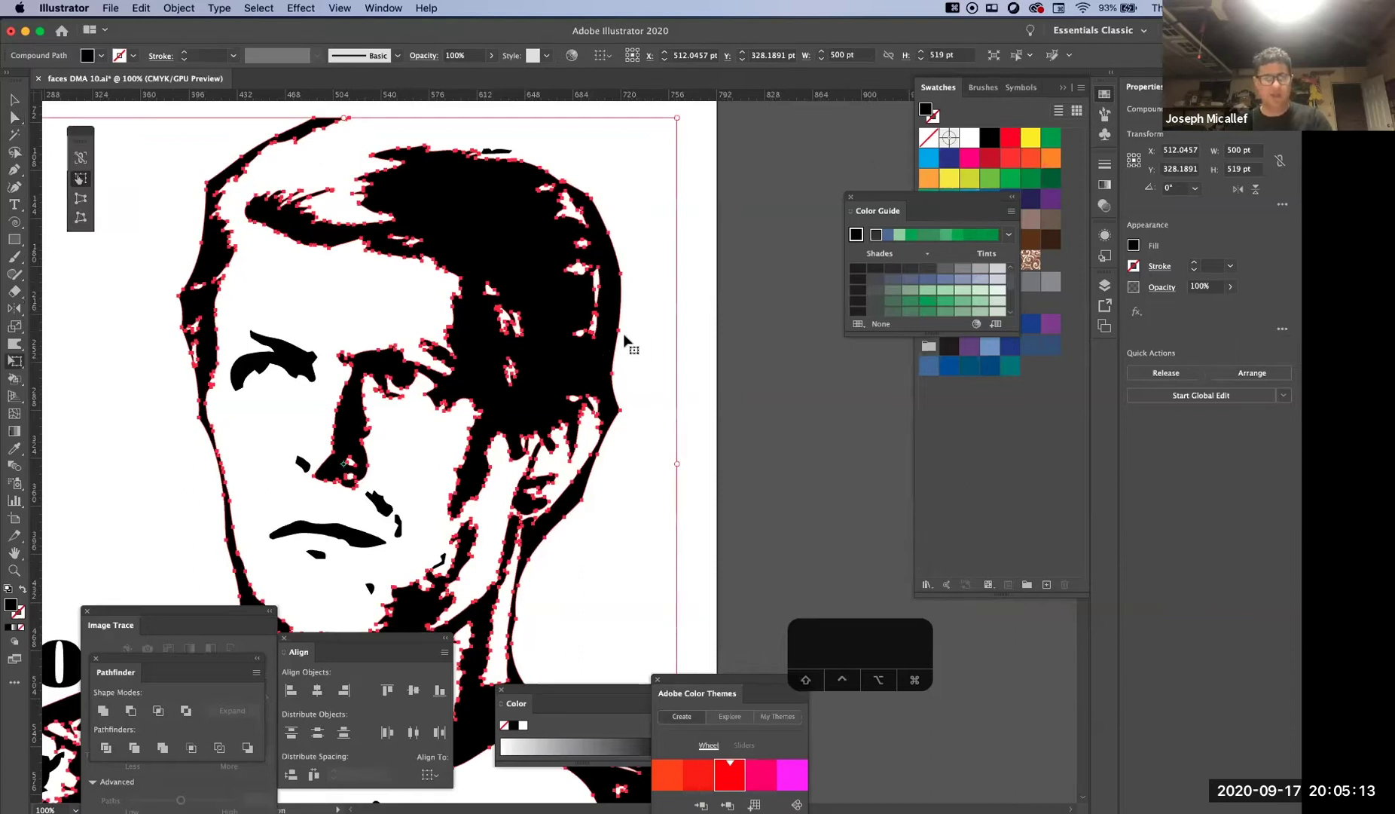
key("shift+e")
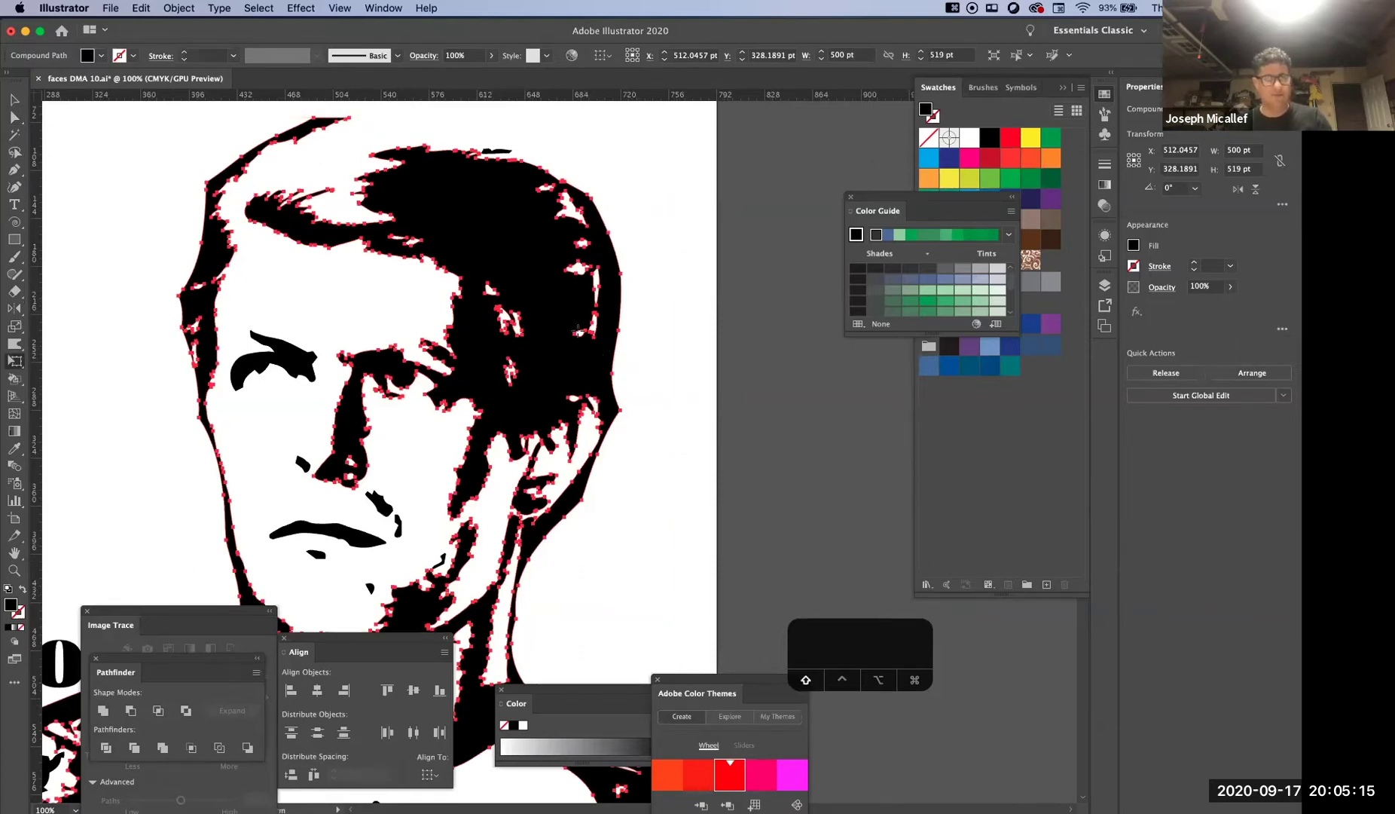
key("bracketleft")
key("bracketleft")
key("bracketleft")
key("bracketleft")
key("bracketleft")
key("bracketleft")
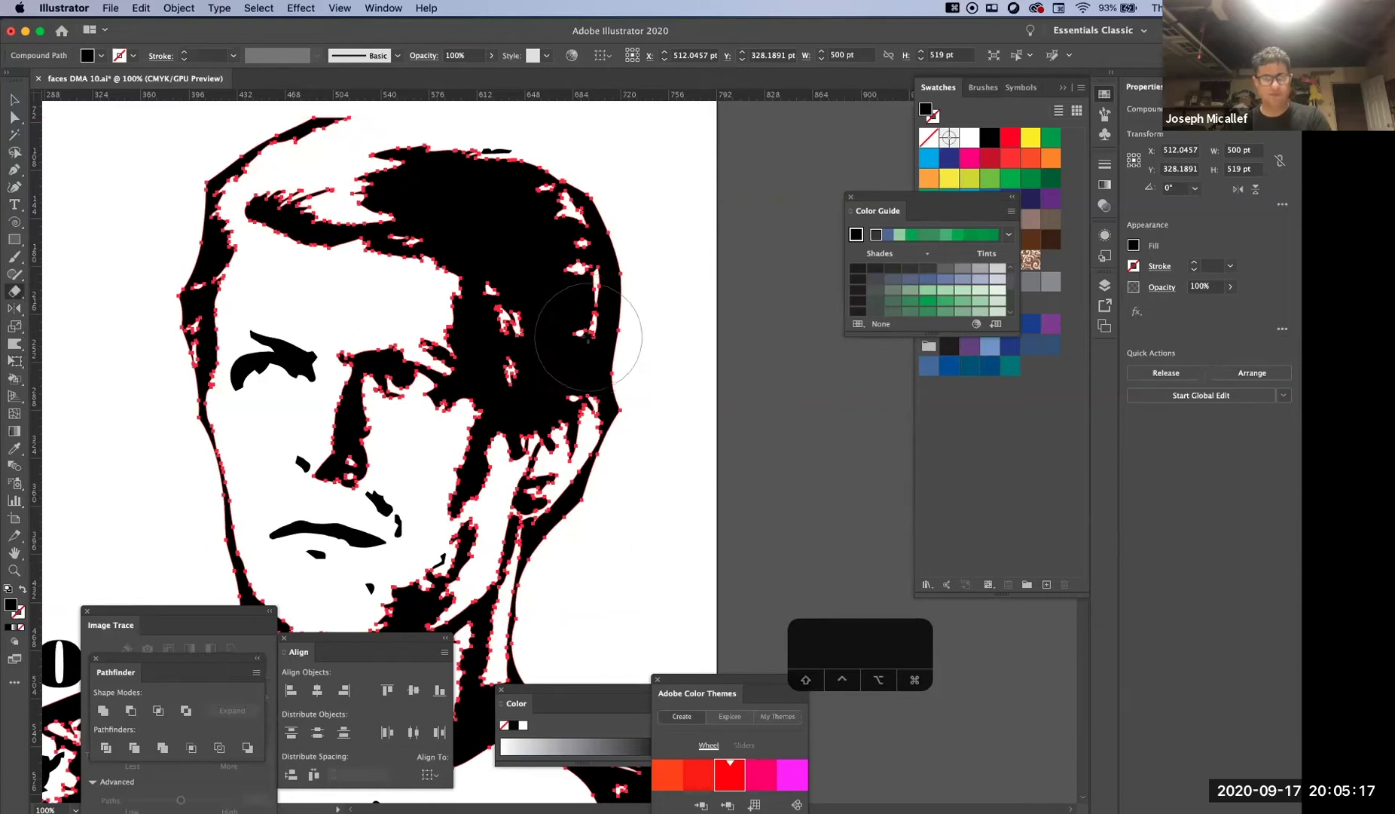
left_click_drag(585, 339, 587, 412)
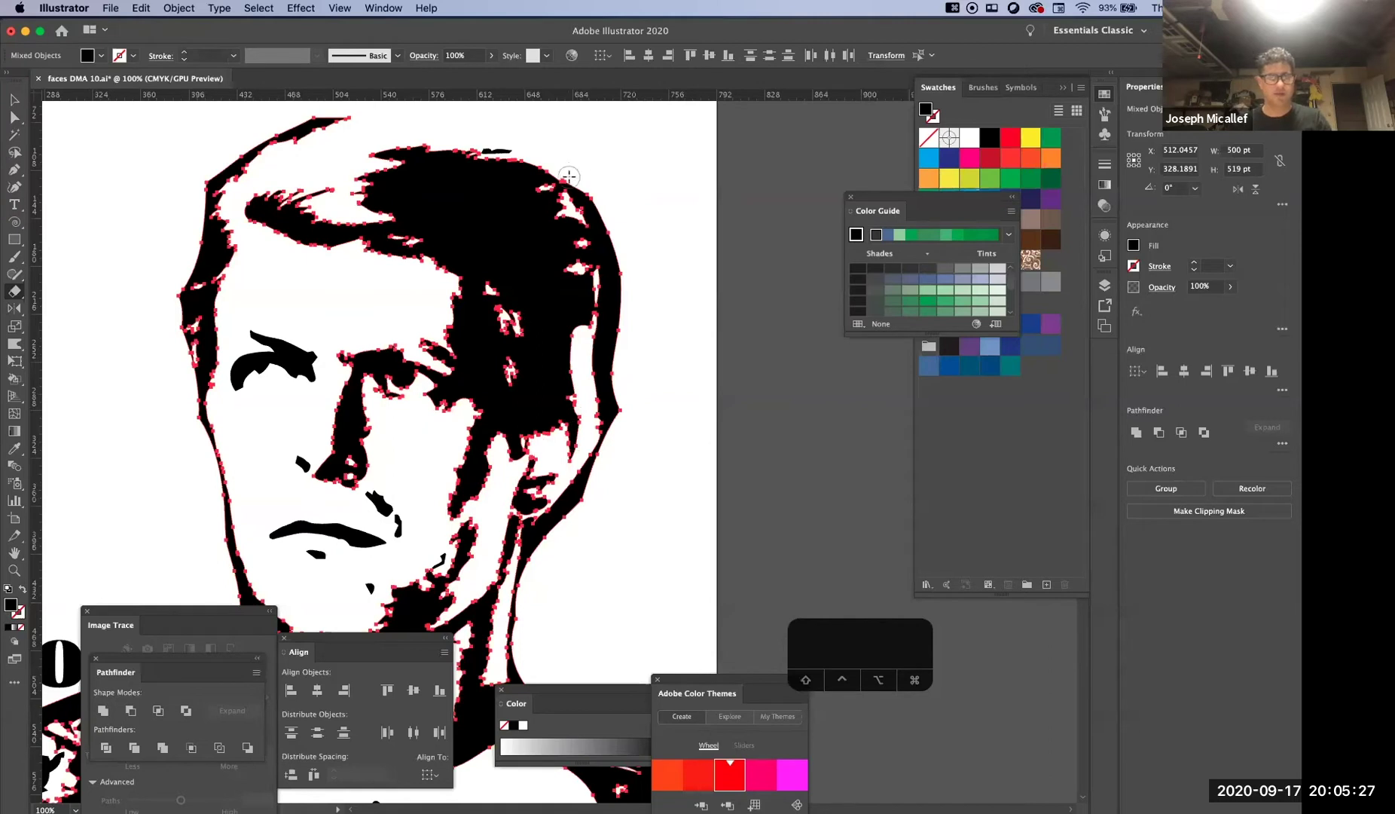
left_click_drag(563, 184, 599, 320)
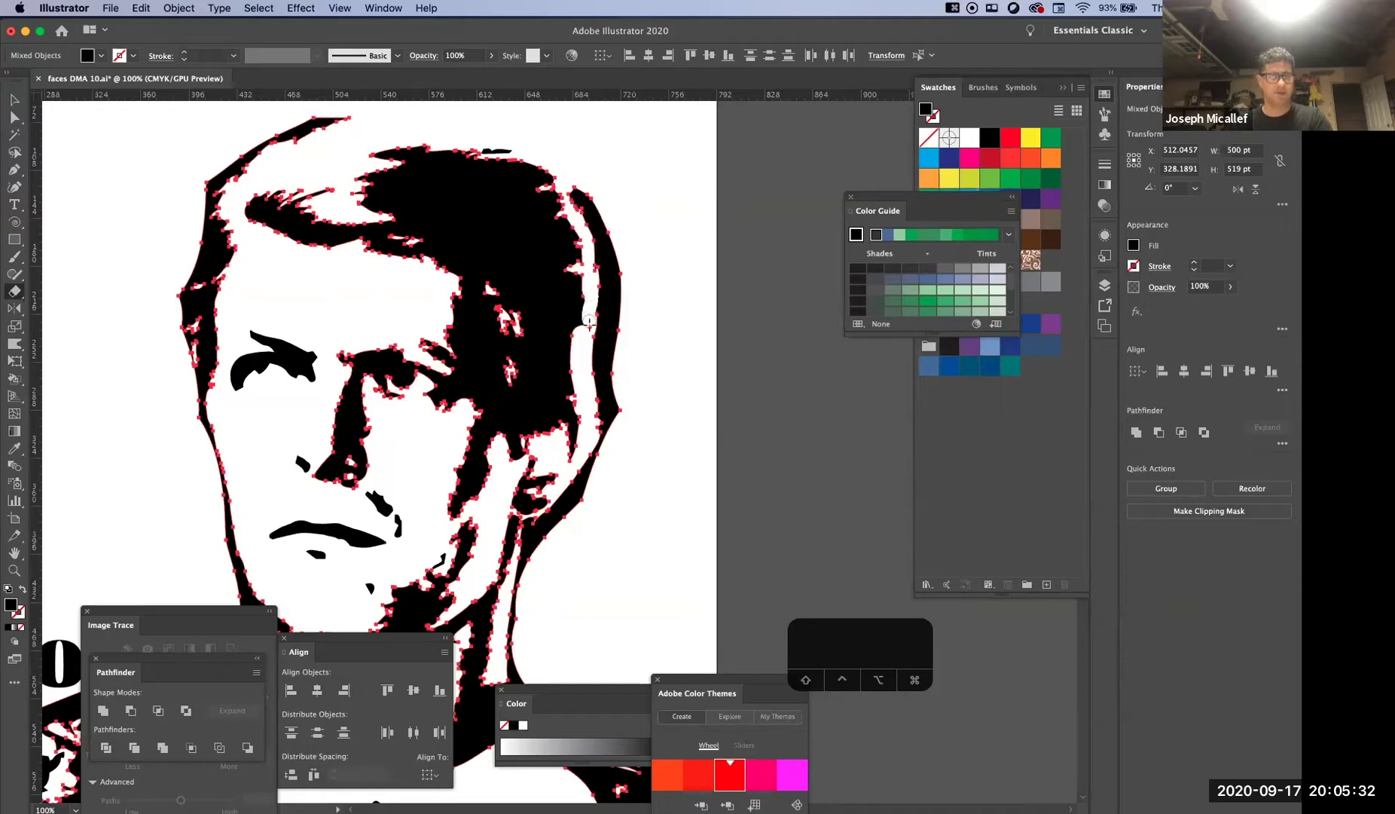
Test the detached hair shape by moving it and filling it with lime green, undoing both changes
key("a")
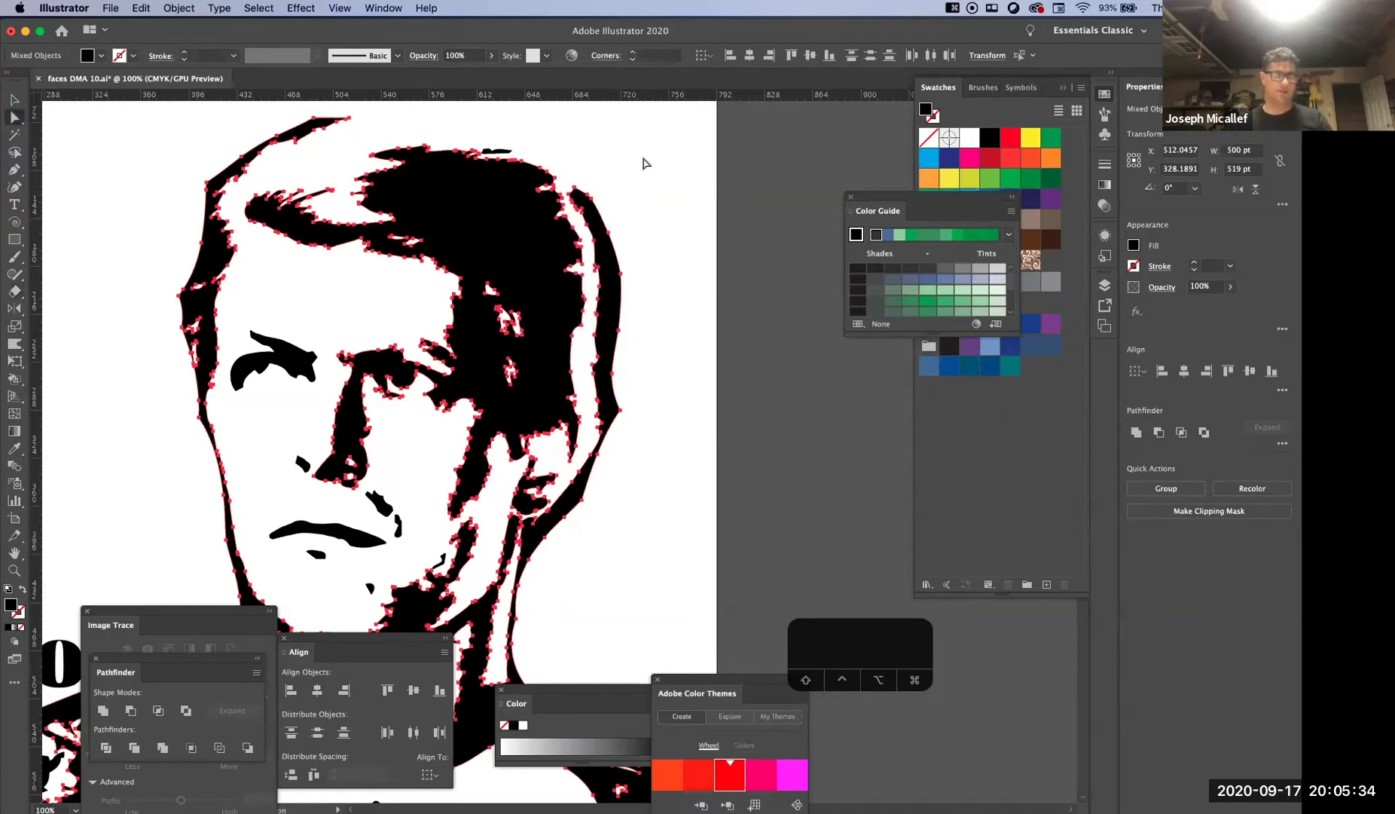
key("super+8")
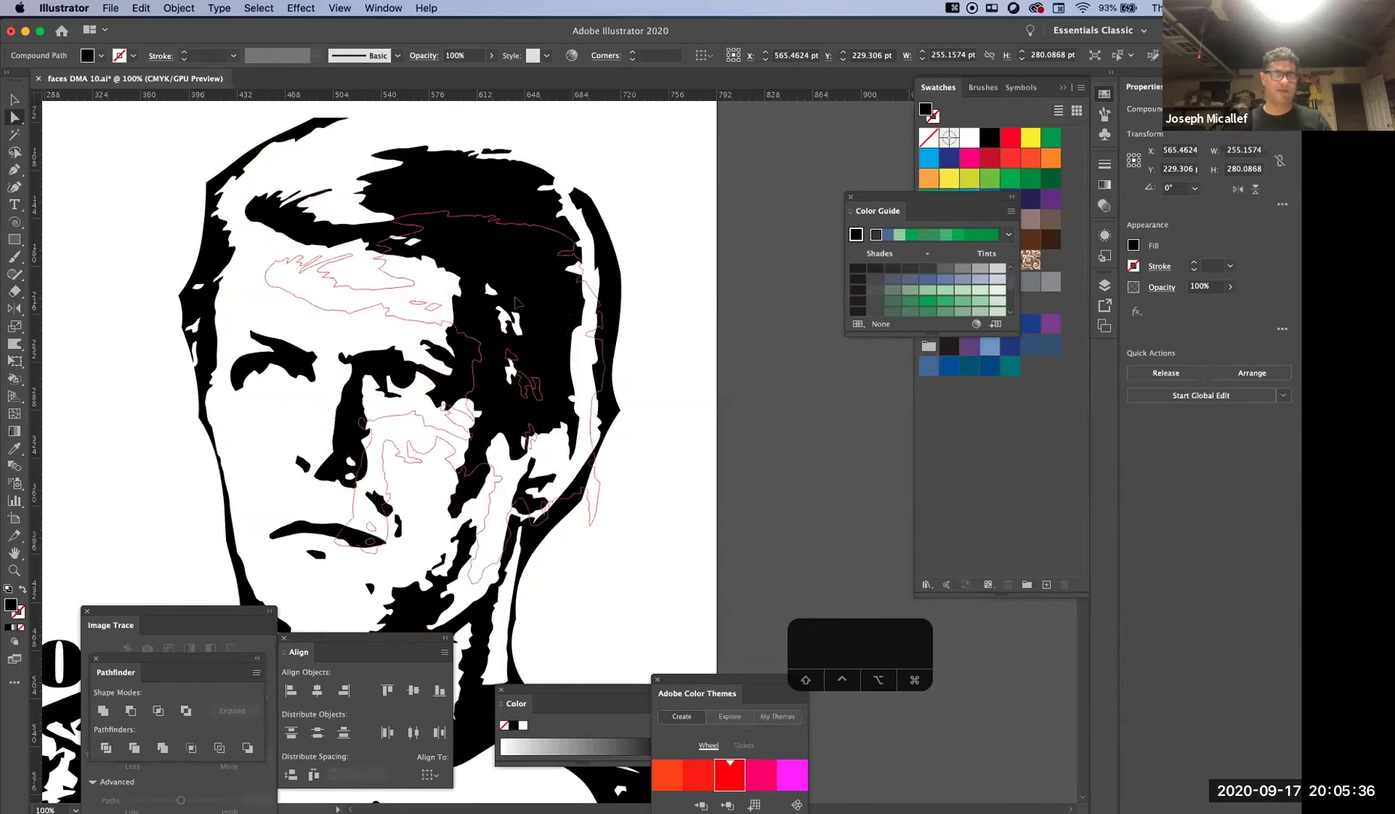
key("super+z")
key("super+z")
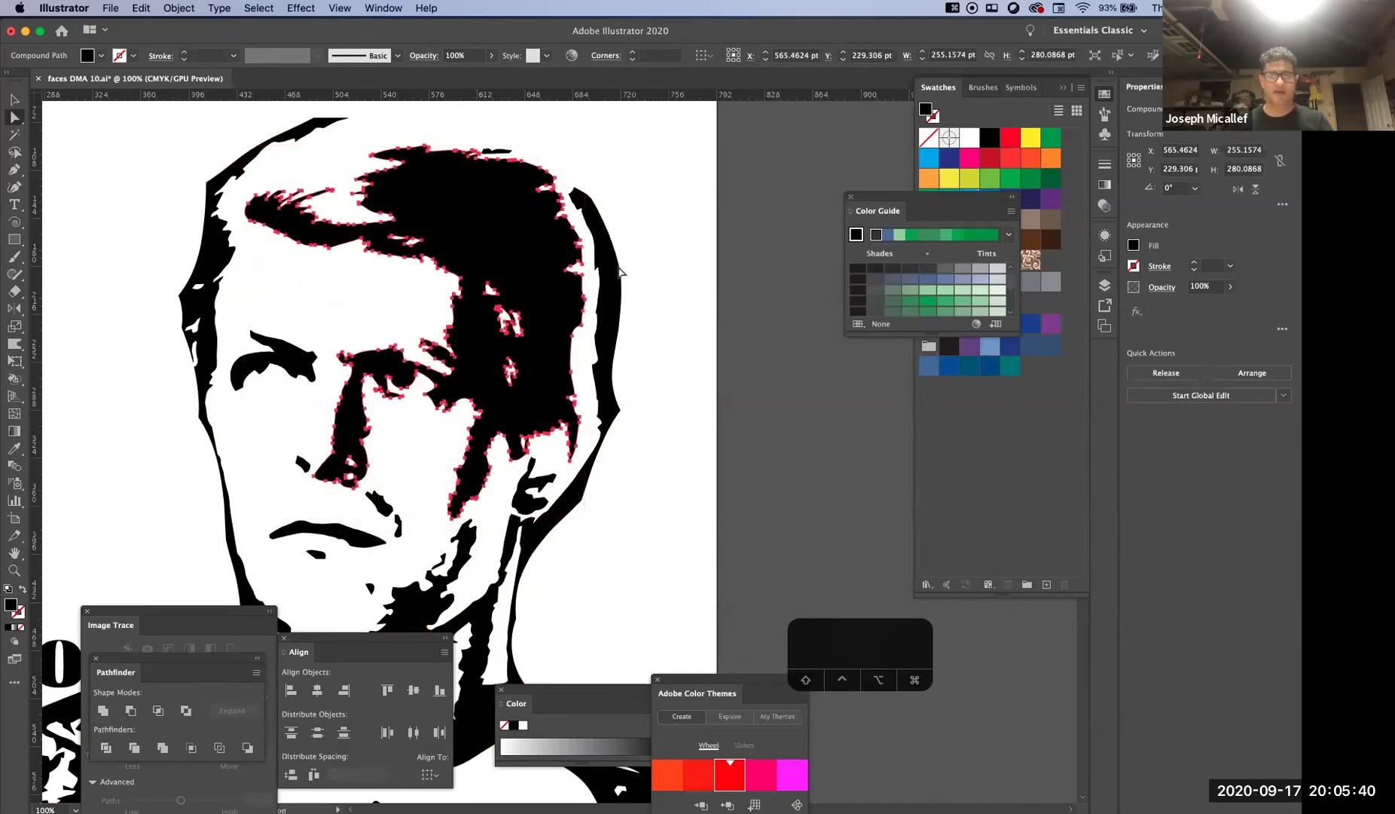
left_click(964, 182)
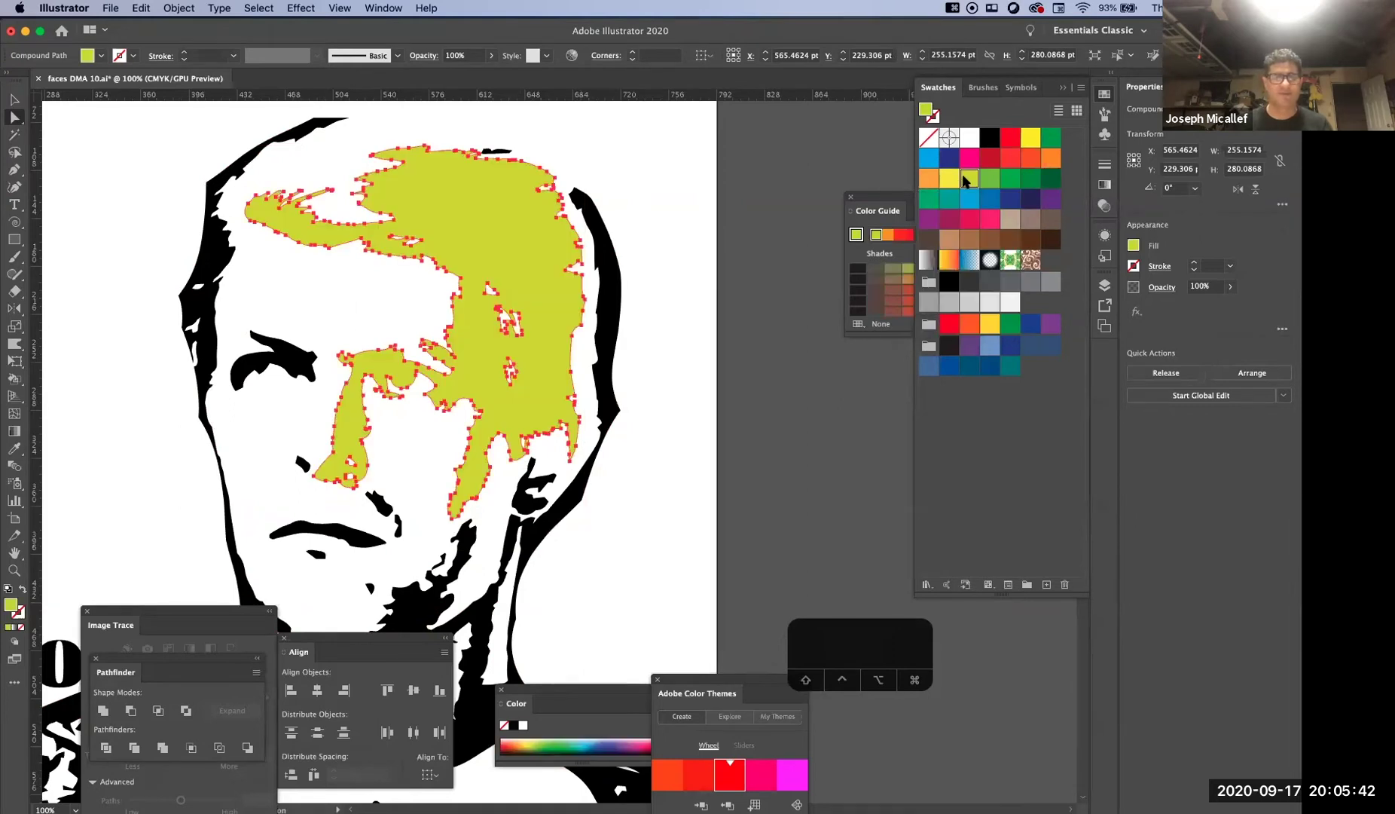
key("super+z")
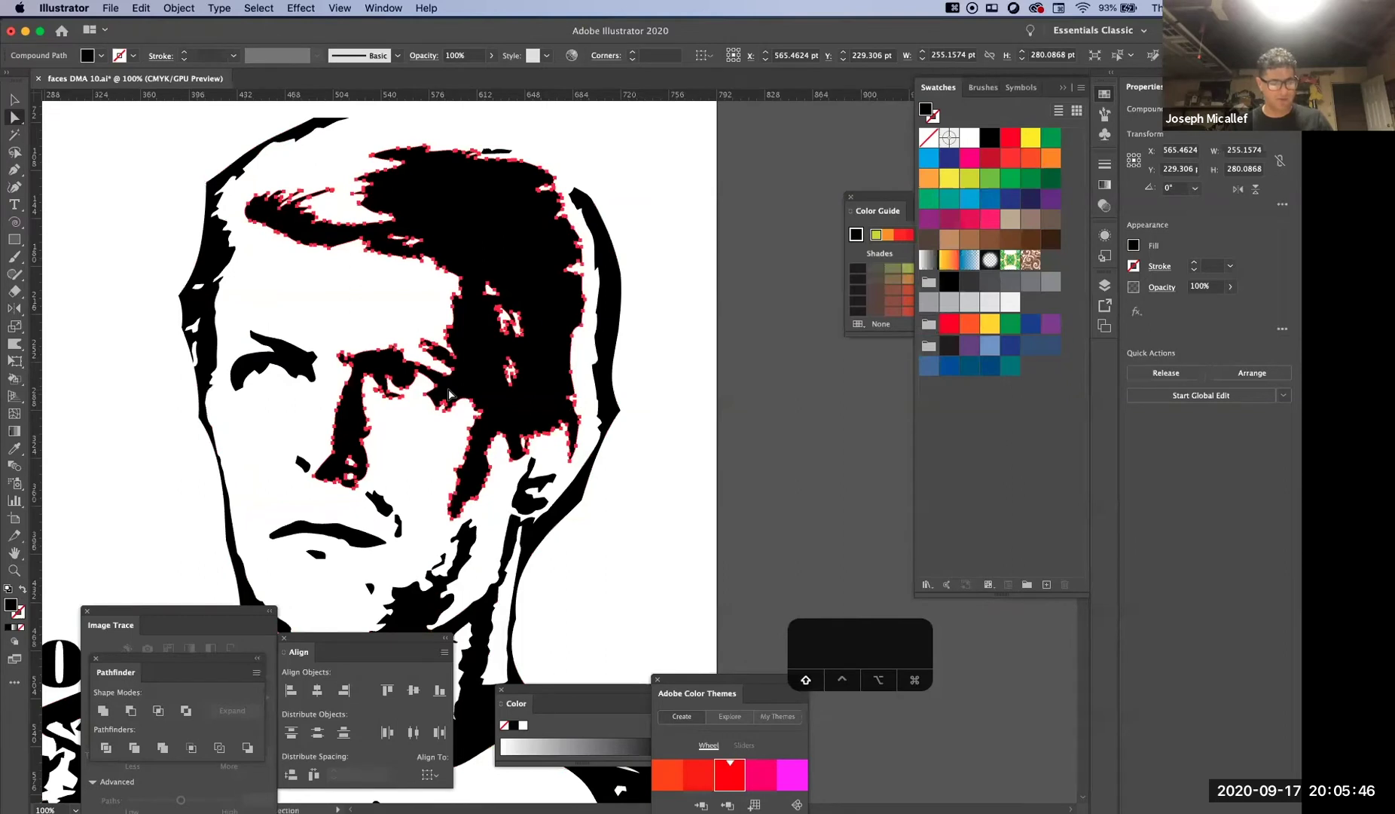
Erase the bridge between the shaded eye and the hair, and select the hair shape on its own
key("shift+e")
left_click_drag(445, 369, 446, 390)
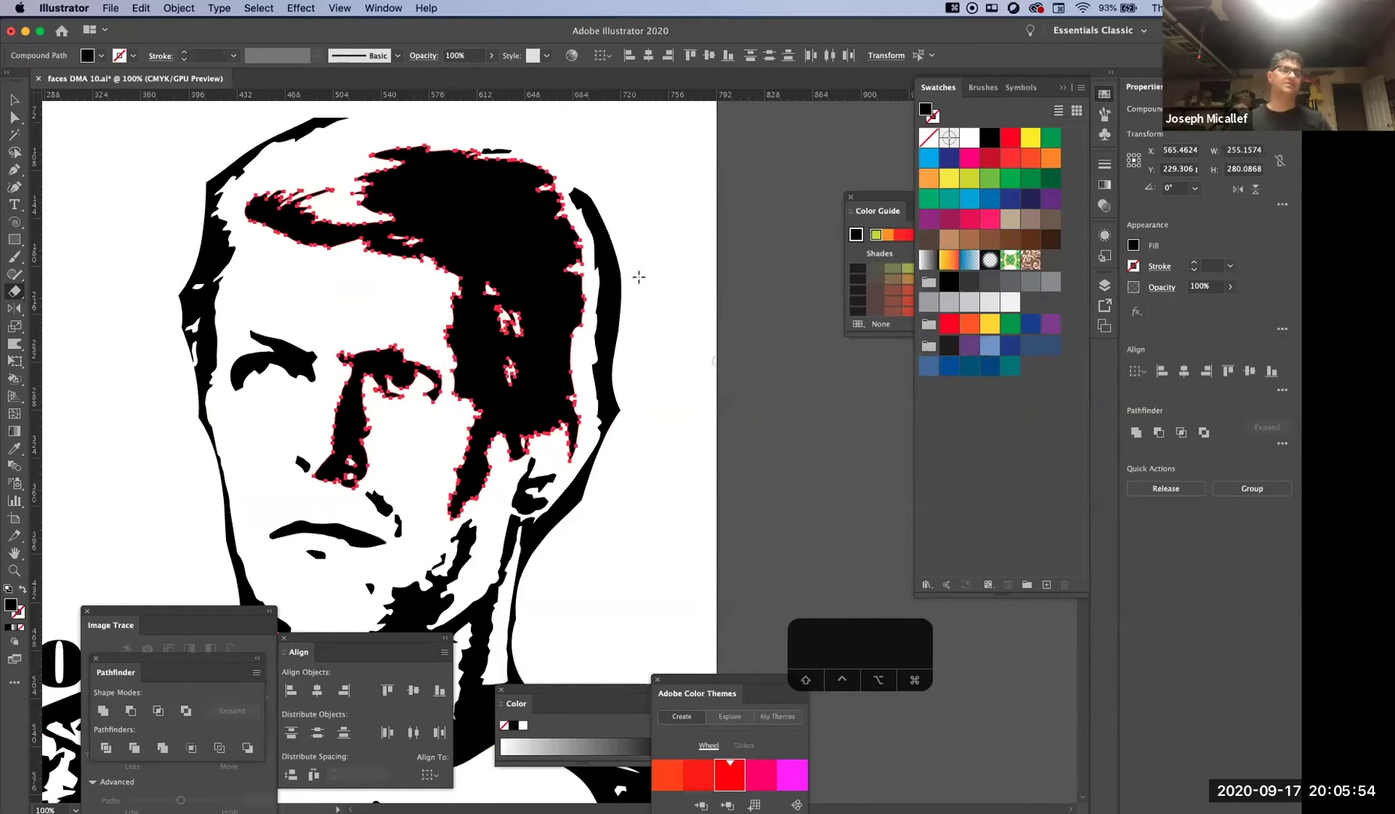
key("a")
left_click(665, 355)
left_click(533, 253)
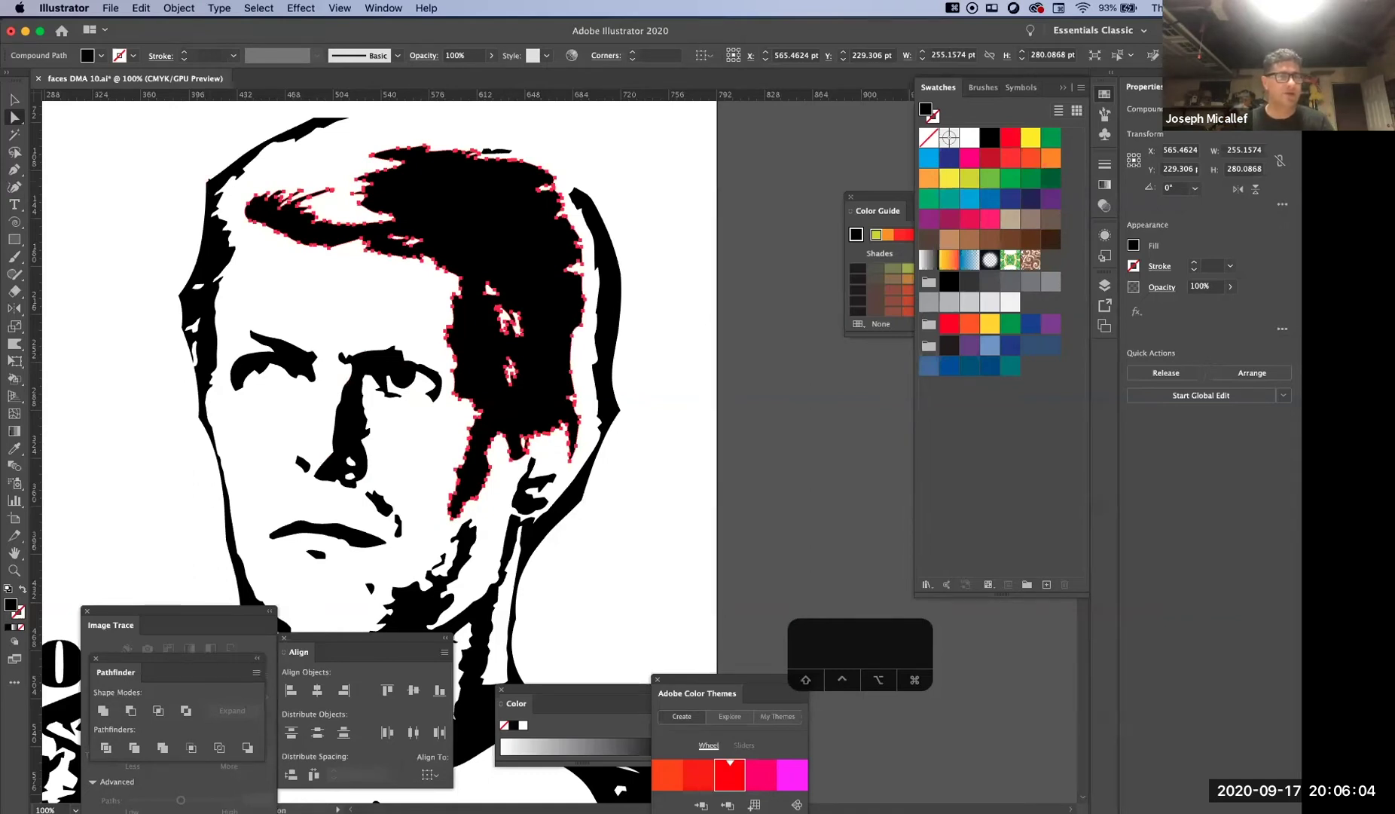
Try to create area type inside the hair's compound path
left_click(16, 205)
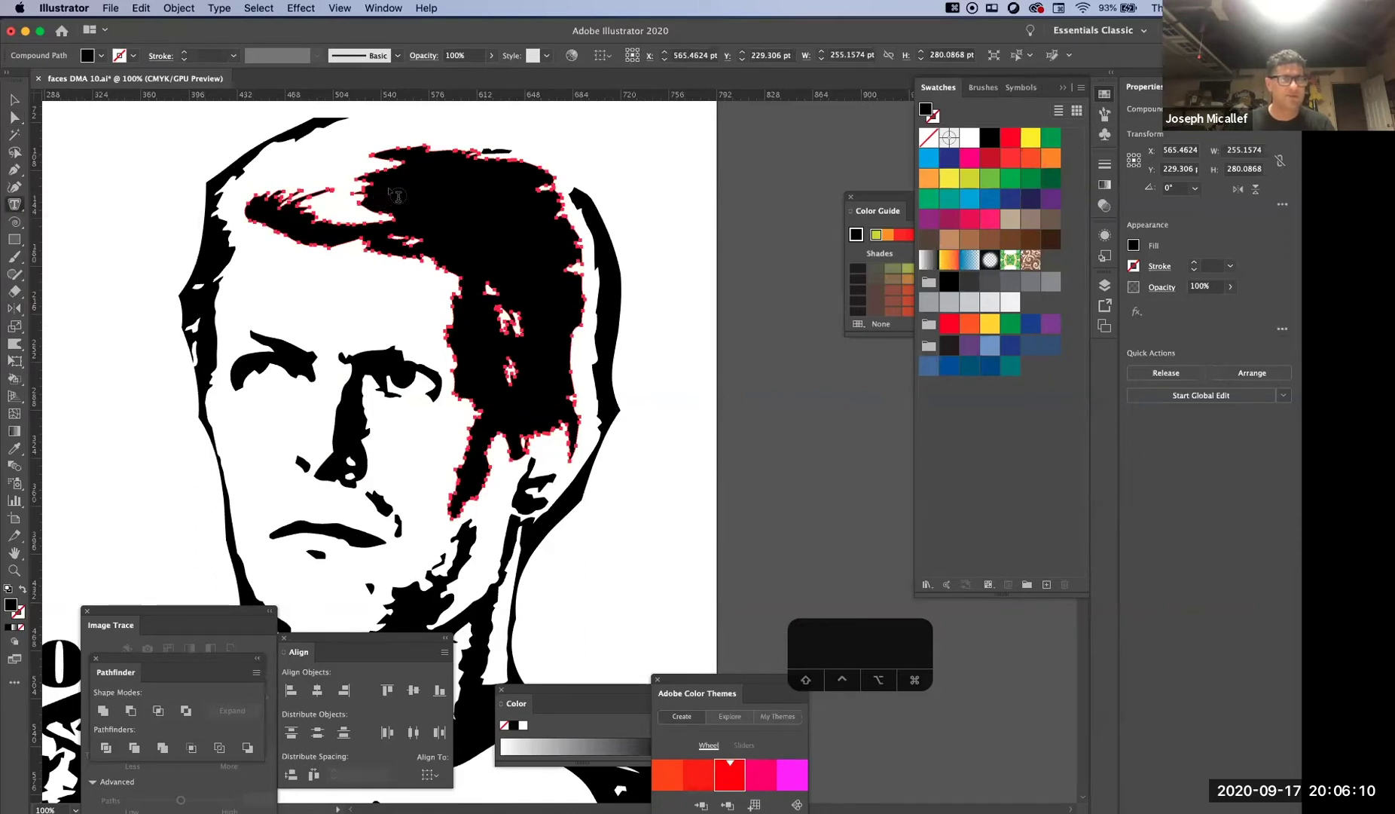
left_click(412, 184)
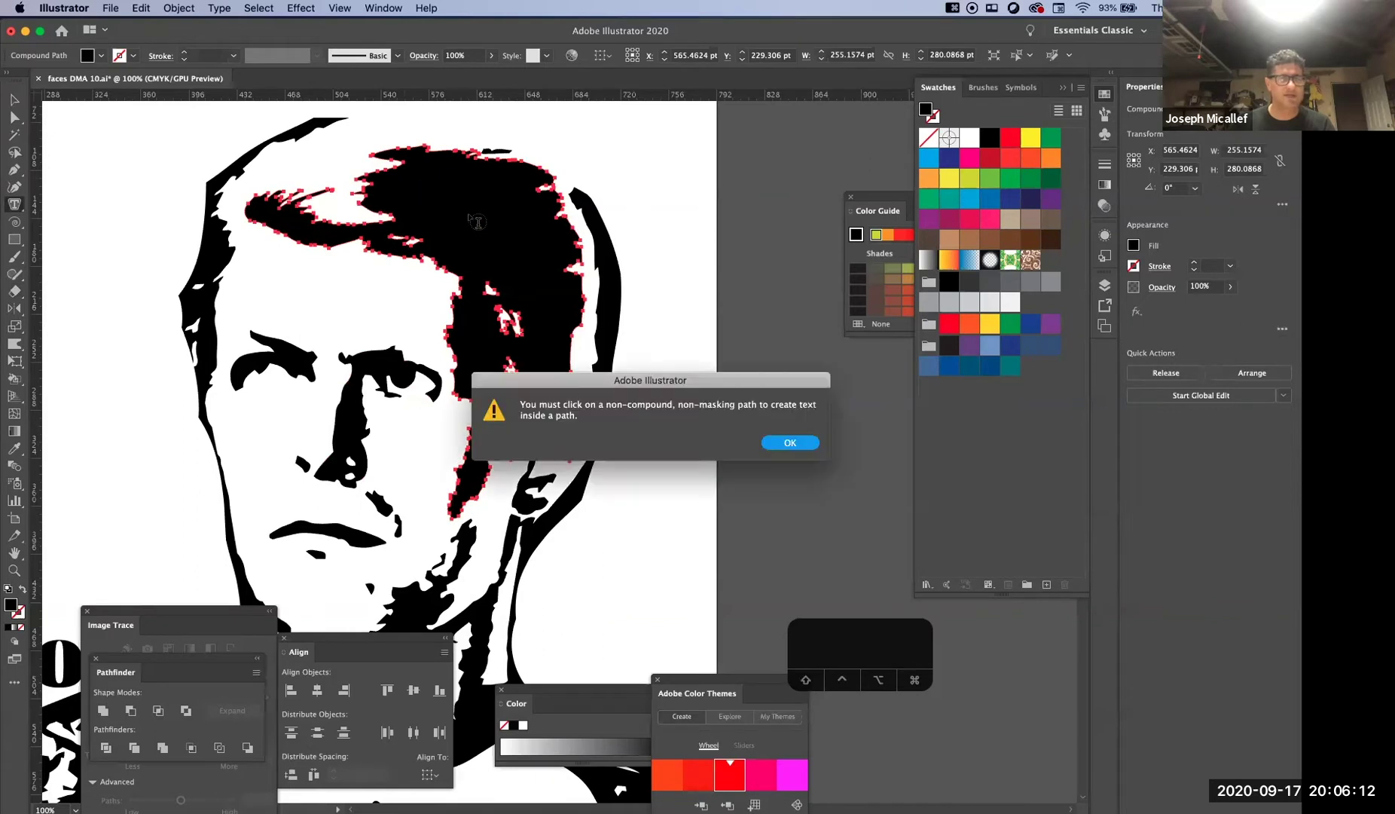
left_click(777, 444)
left_click(607, 266)
left_click(776, 446)
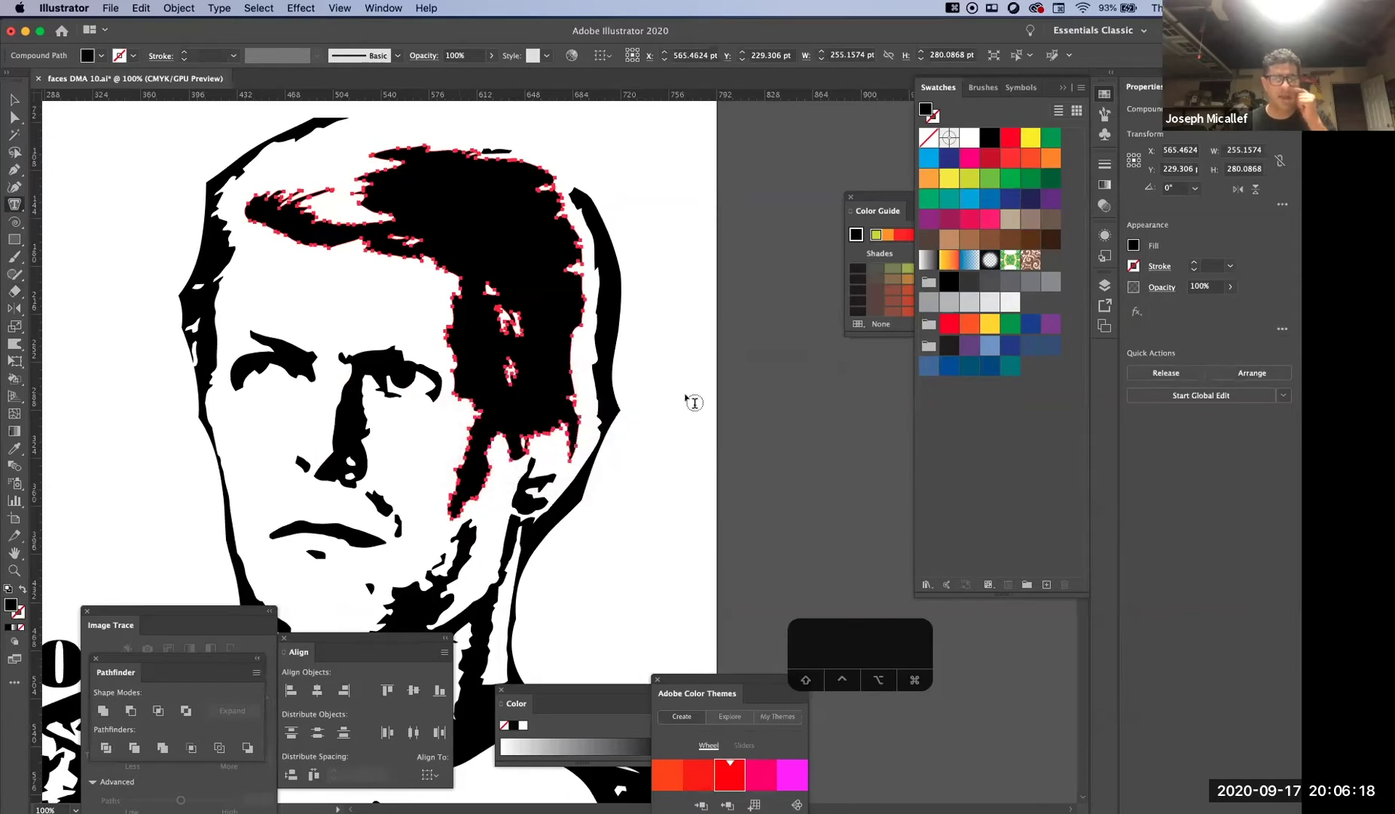
left_click(492, 173)
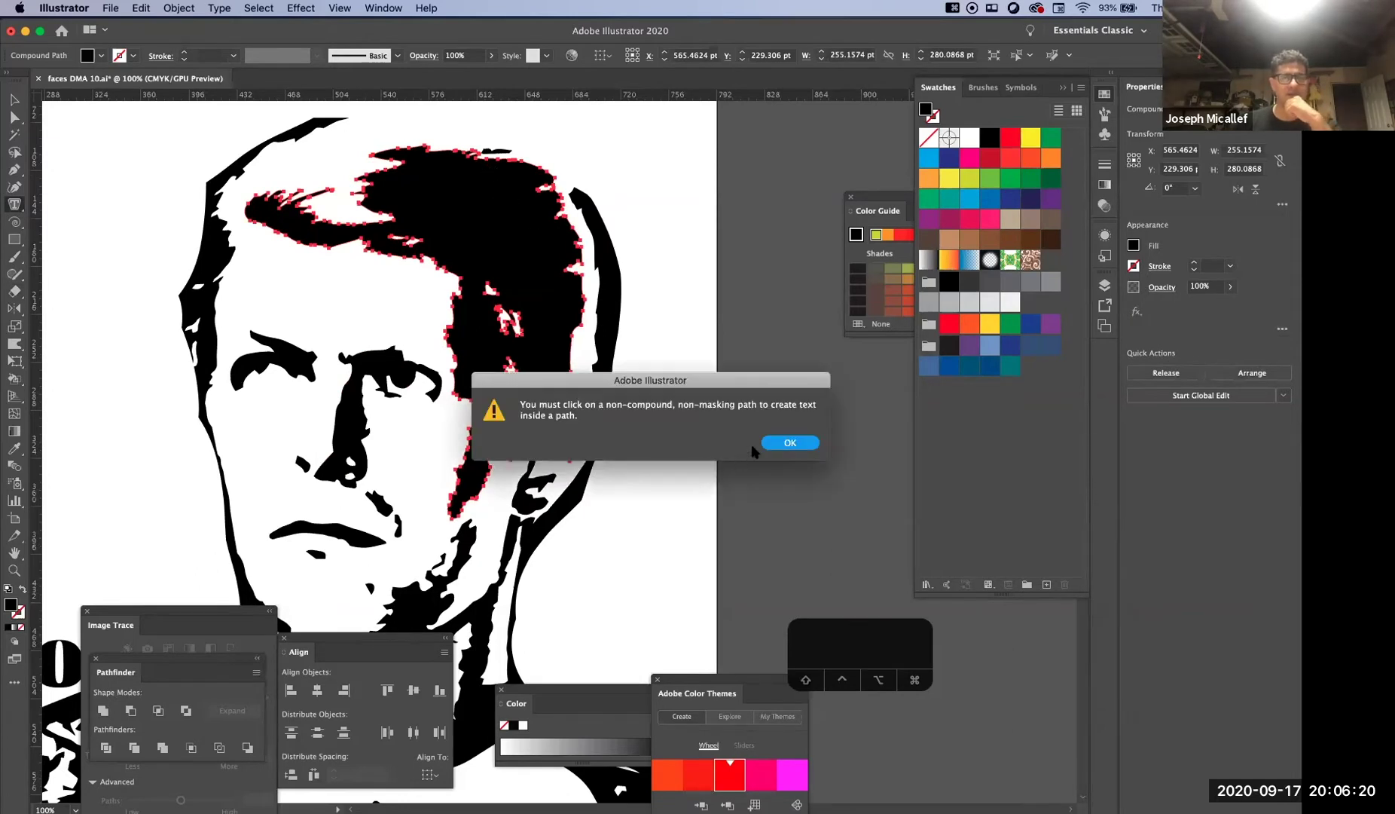
left_click(789, 444)
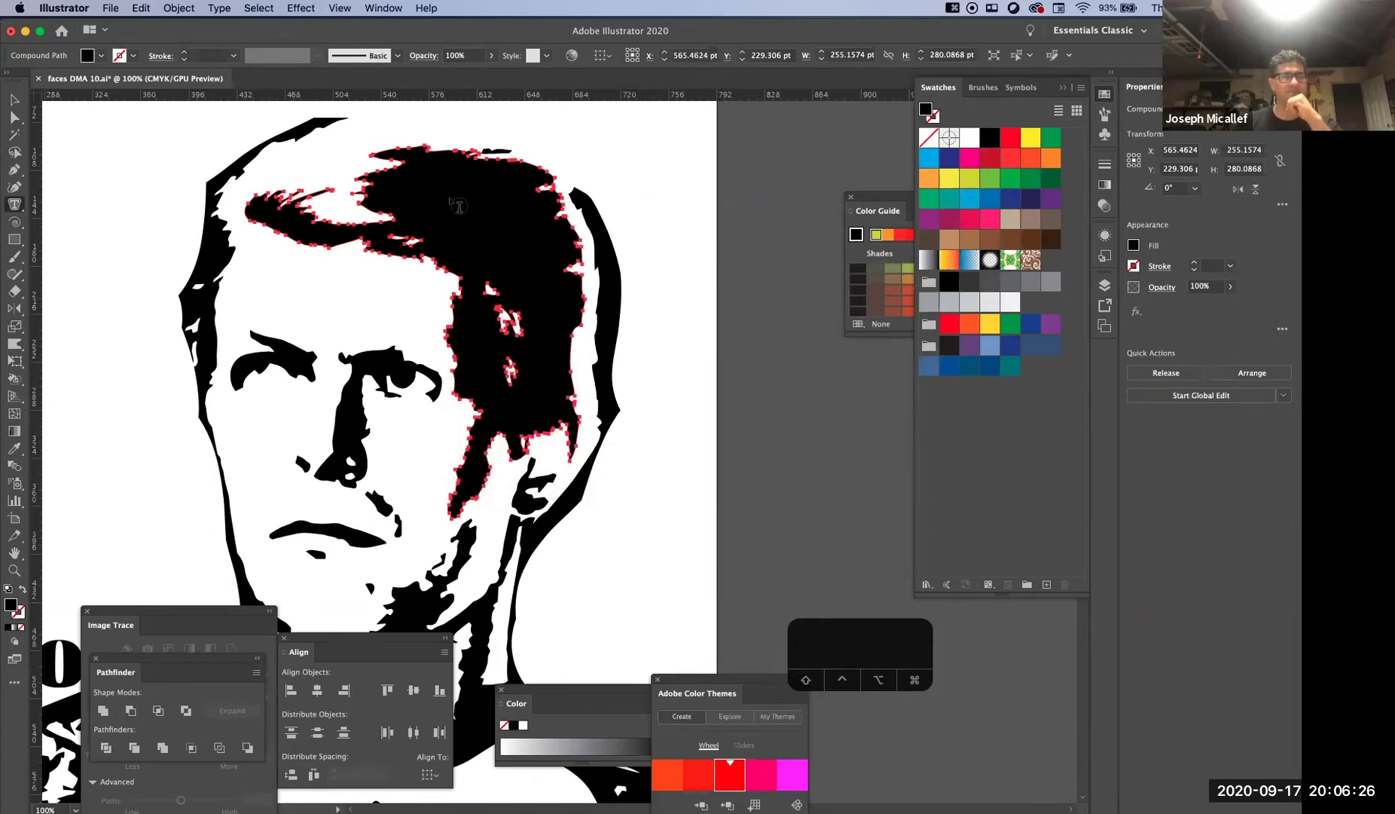
Release the hair's compound path and turn its outline into an area type container with placeholder text
left_click(181, 8)
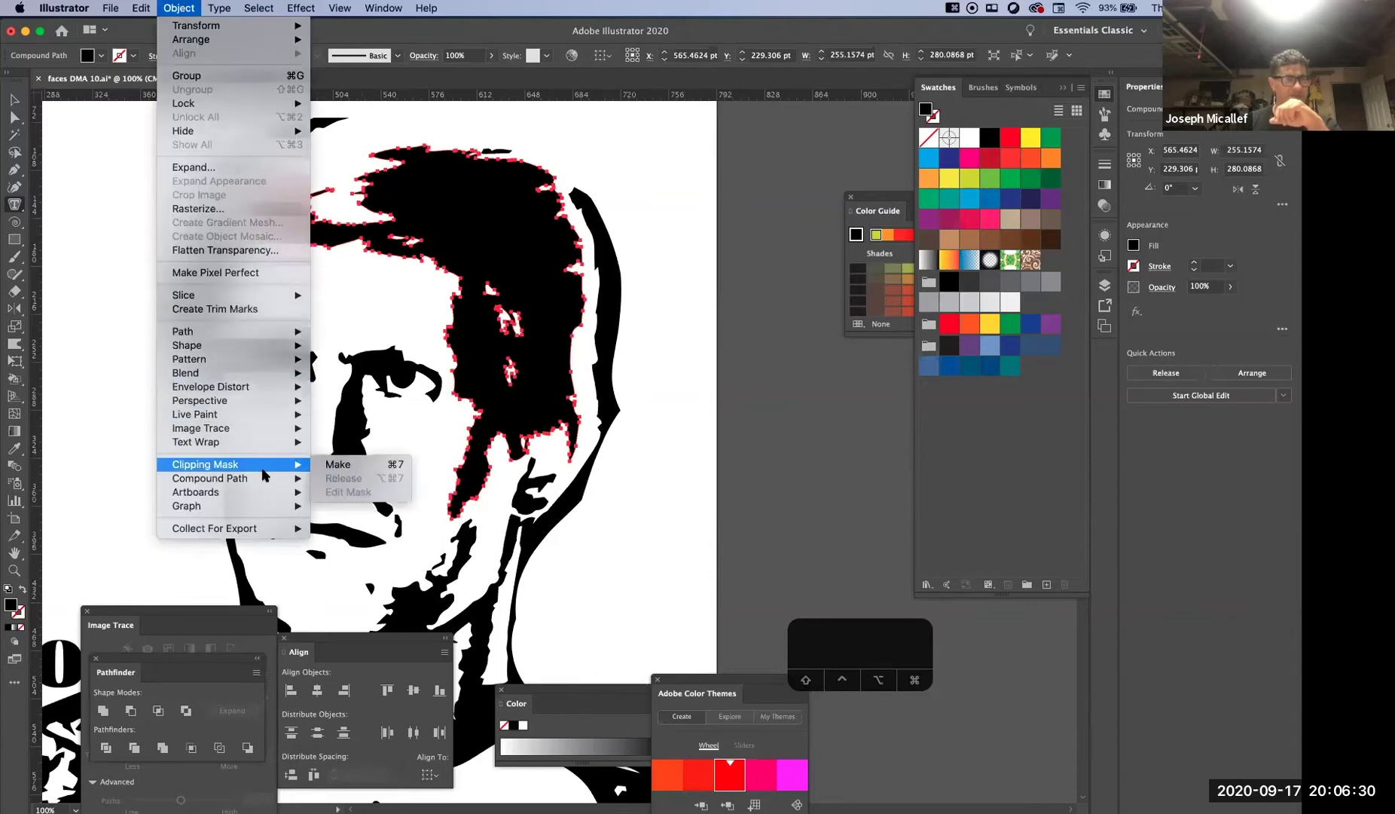
mouse_move(261, 479)
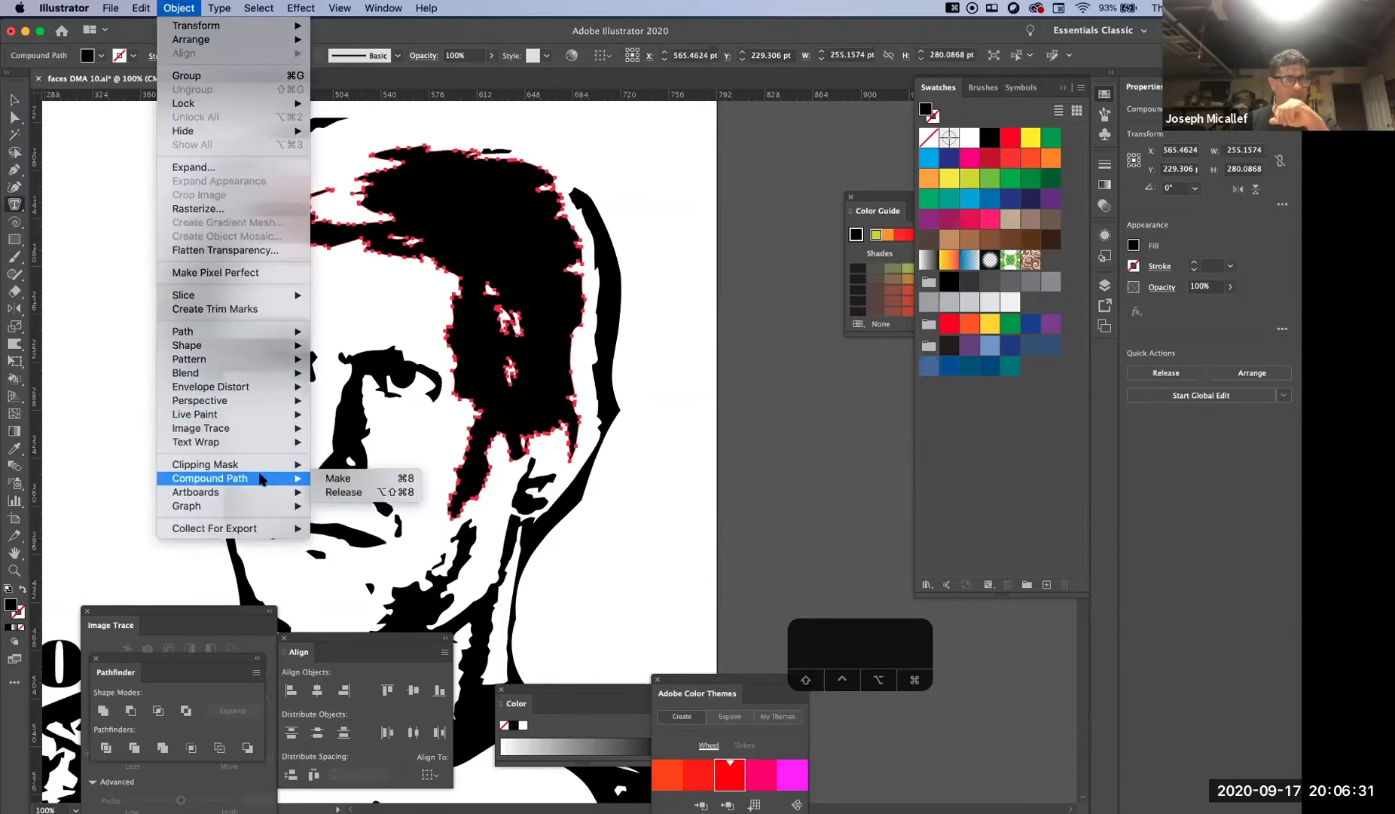
left_click(344, 492)
left_click(613, 187)
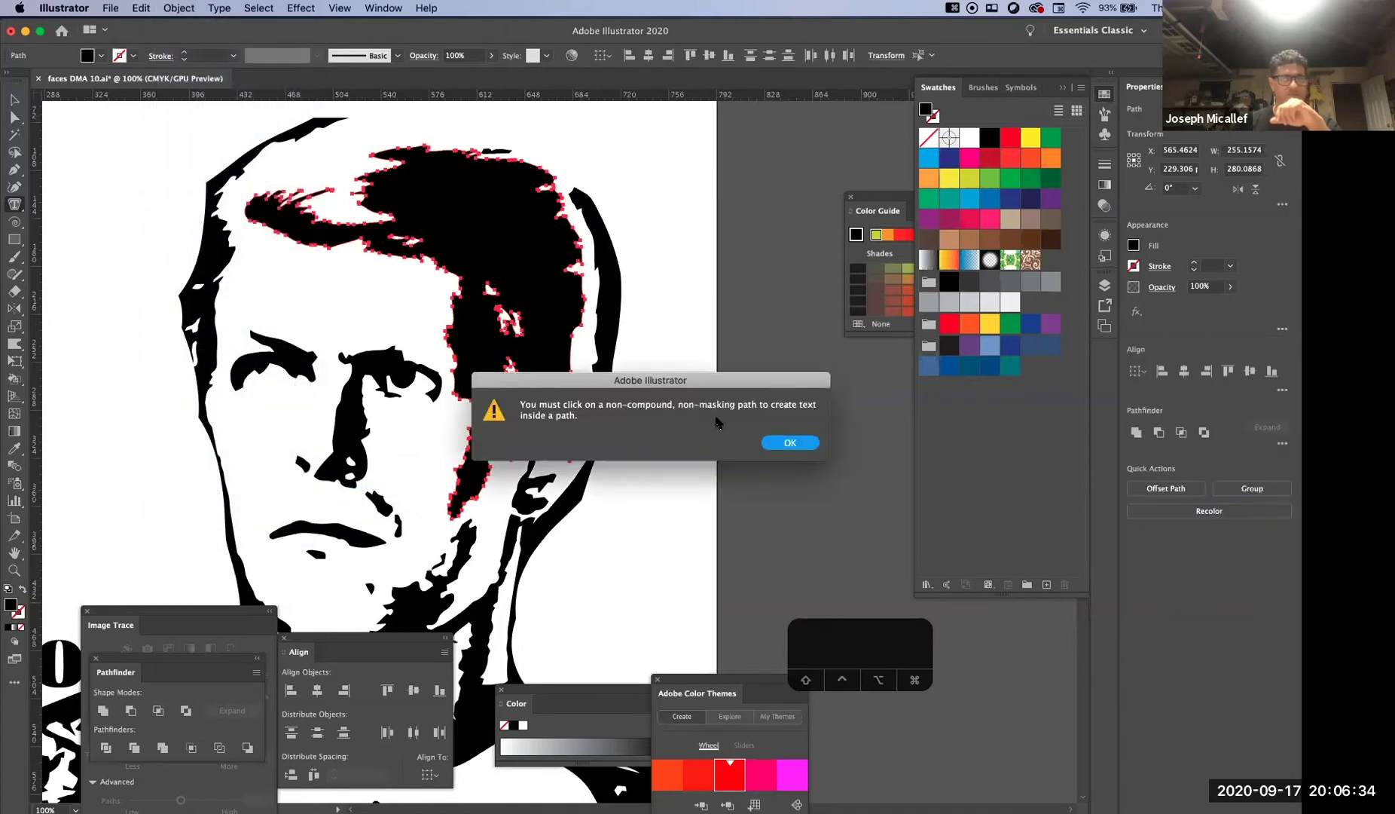
left_click(789, 443)
left_click(507, 166)
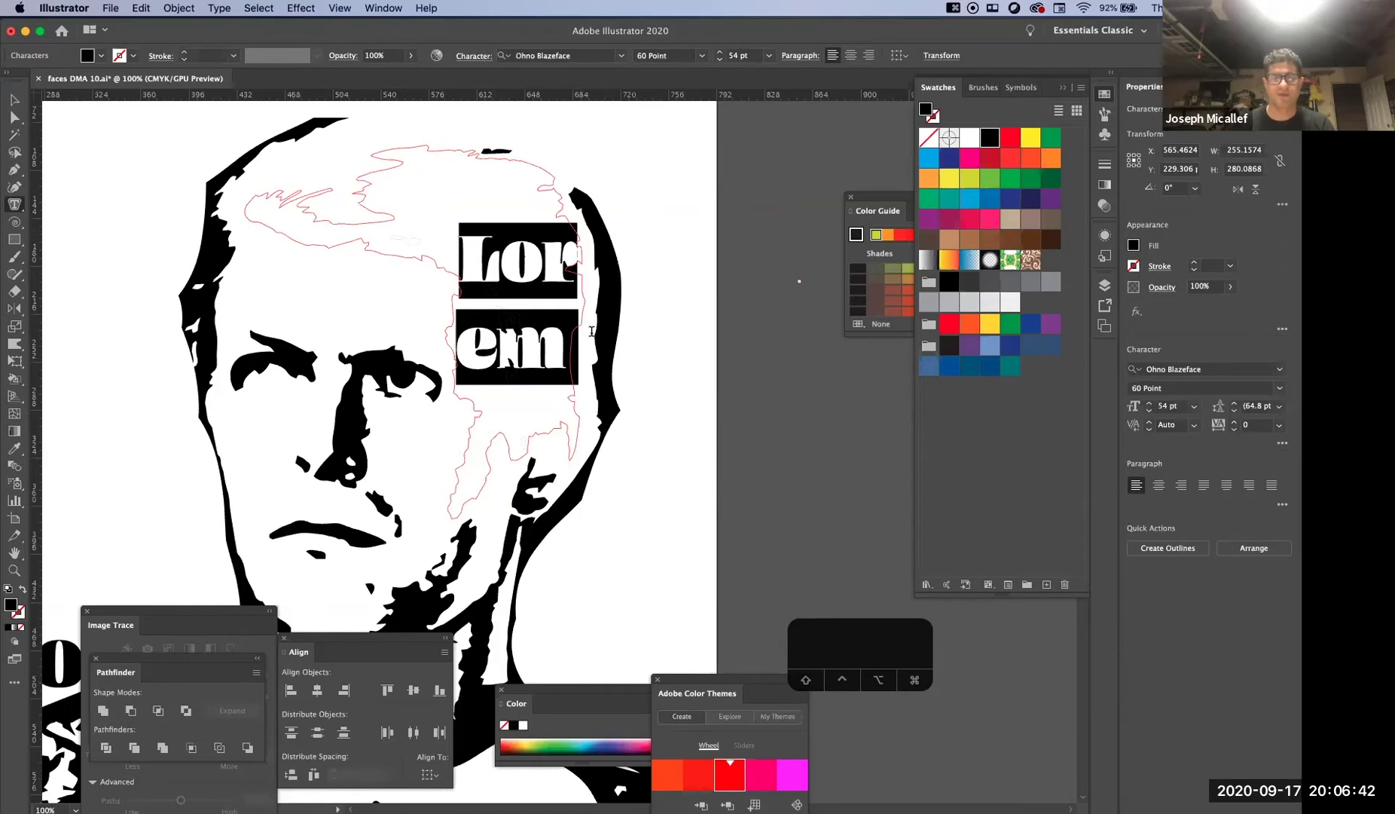
Move the Image Trace panel off the shoulder artwork to the empty canvas beside the portrait
left_click(180, 612)
mouse_move(180, 612)
left_mouse_down()
mouse_move(549, 640)
mouse_move(813, 588)
mouse_move(801, 465)
left_mouse_up()
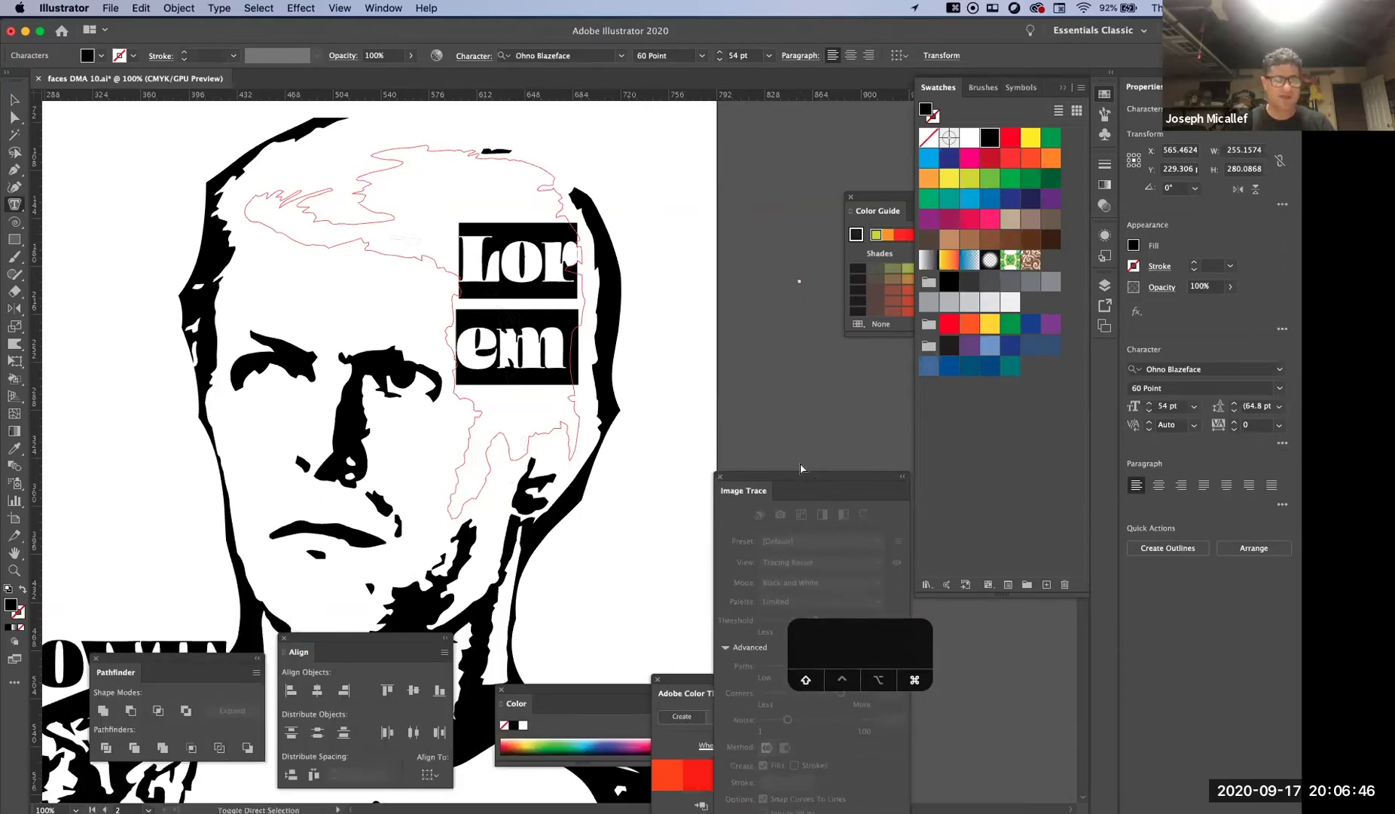
Reduce the selected placeholder text inside the hair shape to 8 pt
key("shift+super+comma")
key("shift+super+comma")
key("shift+super+comma")
key("shift+super+comma")
key("shift+super+comma")
key("shift+super+comma")
key("shift+super+comma")
key("shift+super+comma")
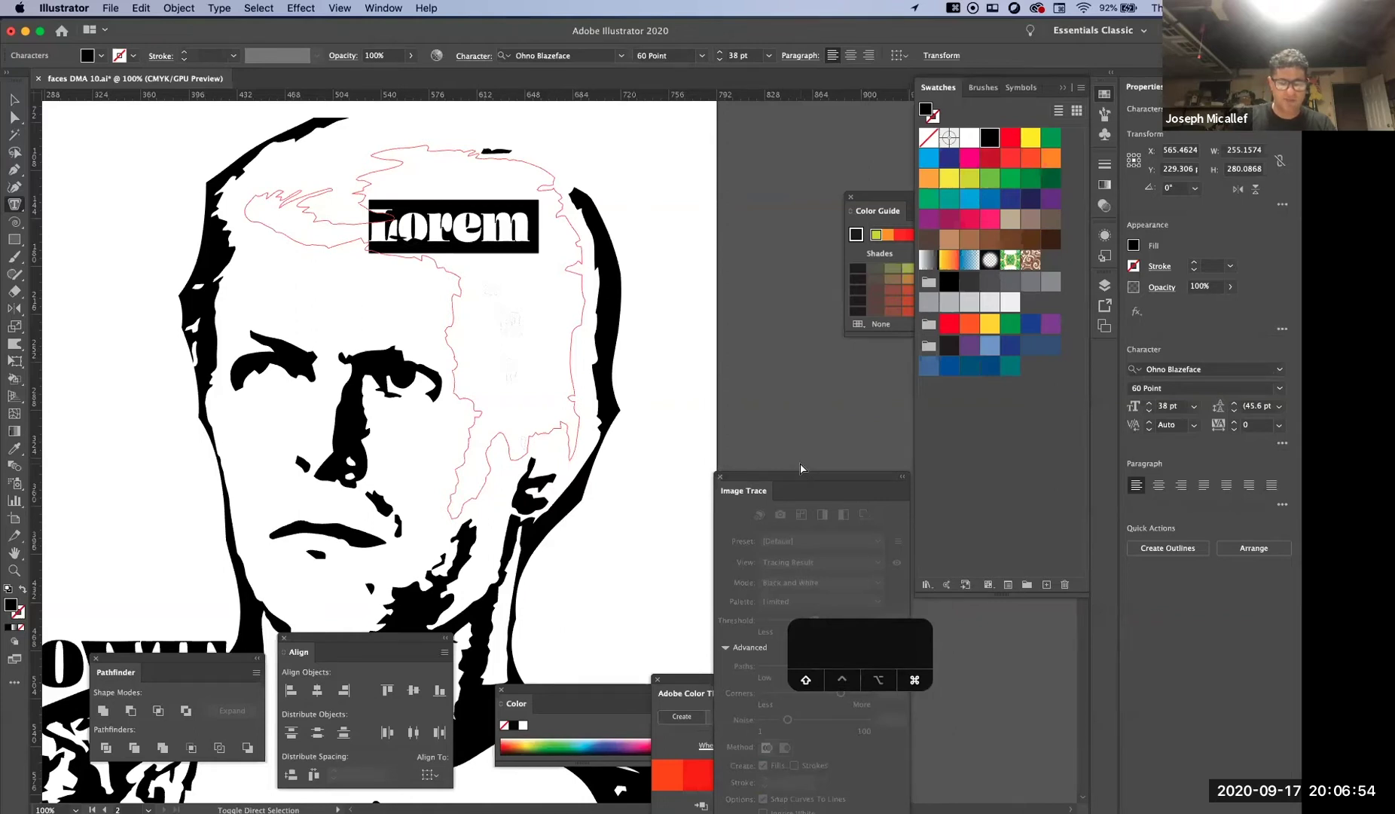
key("shift+super+comma")
key("shift+super+comma")
key("shift+super+comma")
key("shift+super+comma")
key("shift+super+comma")
key("shift+super+comma")
key("shift+super+comma")
key("shift+super+comma")
key("shift+super+comma")
key("shift+super+comma")
key("shift+super+comma")
key("shift+super+comma")
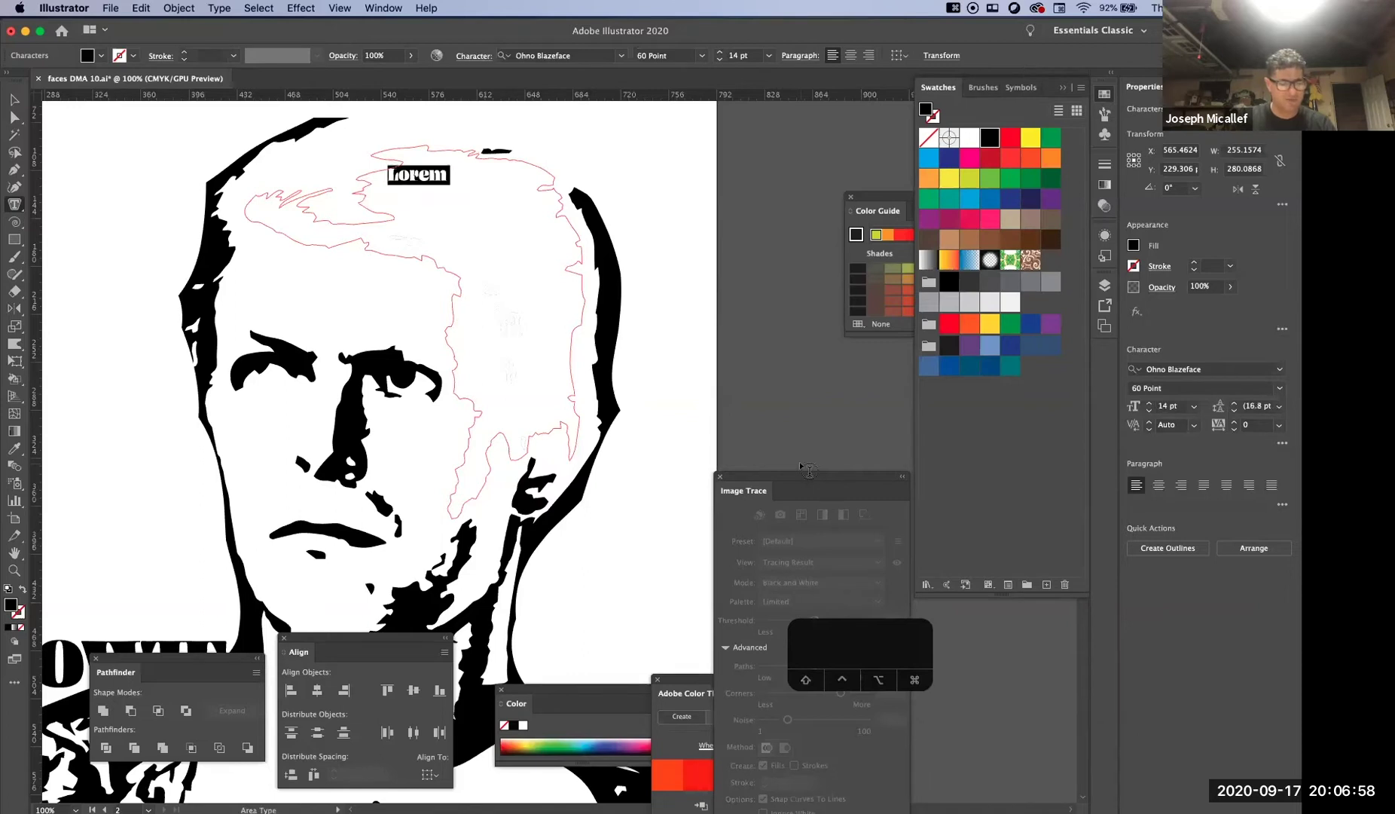
key("shift+super+comma")
key("shift+super+comma")
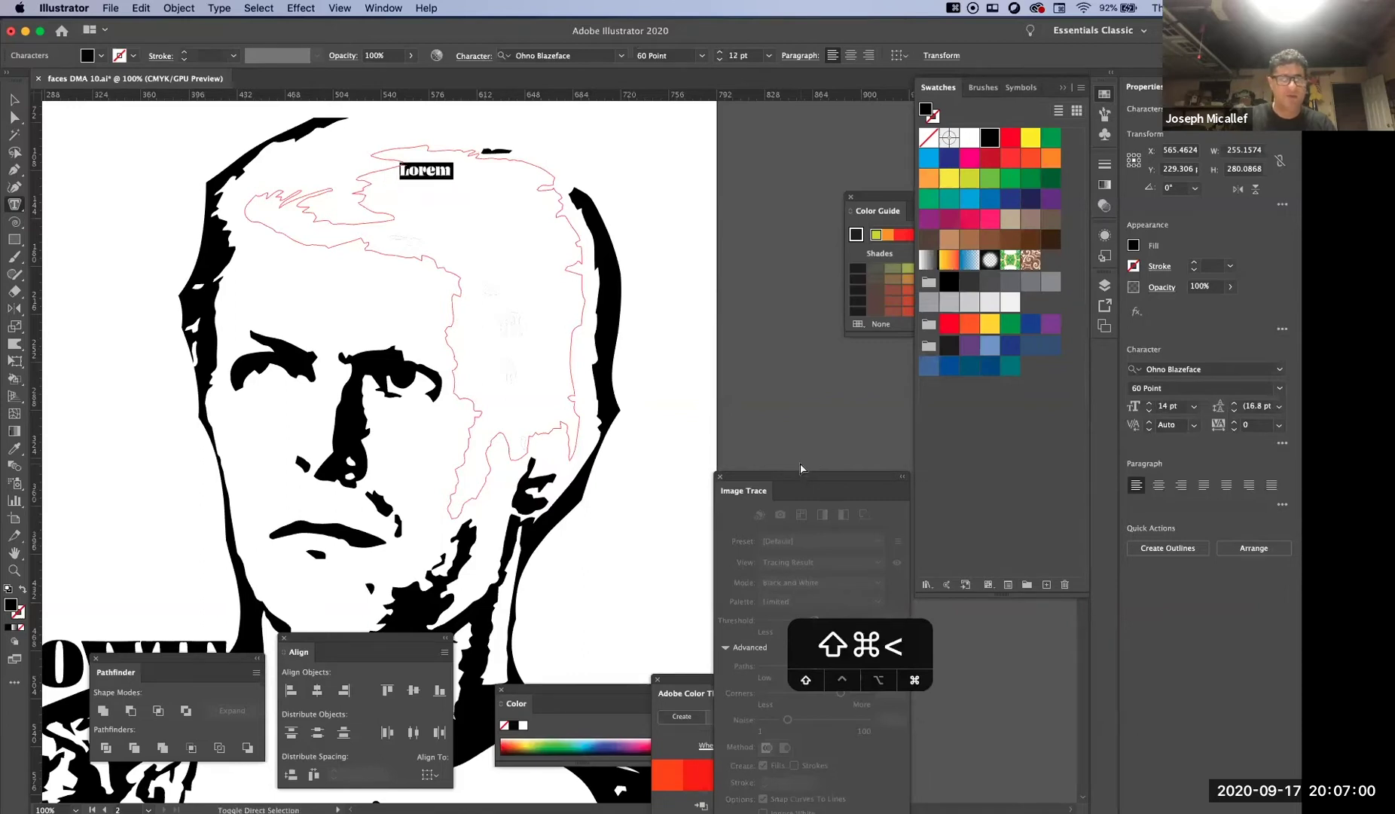
key("shift+super+comma")
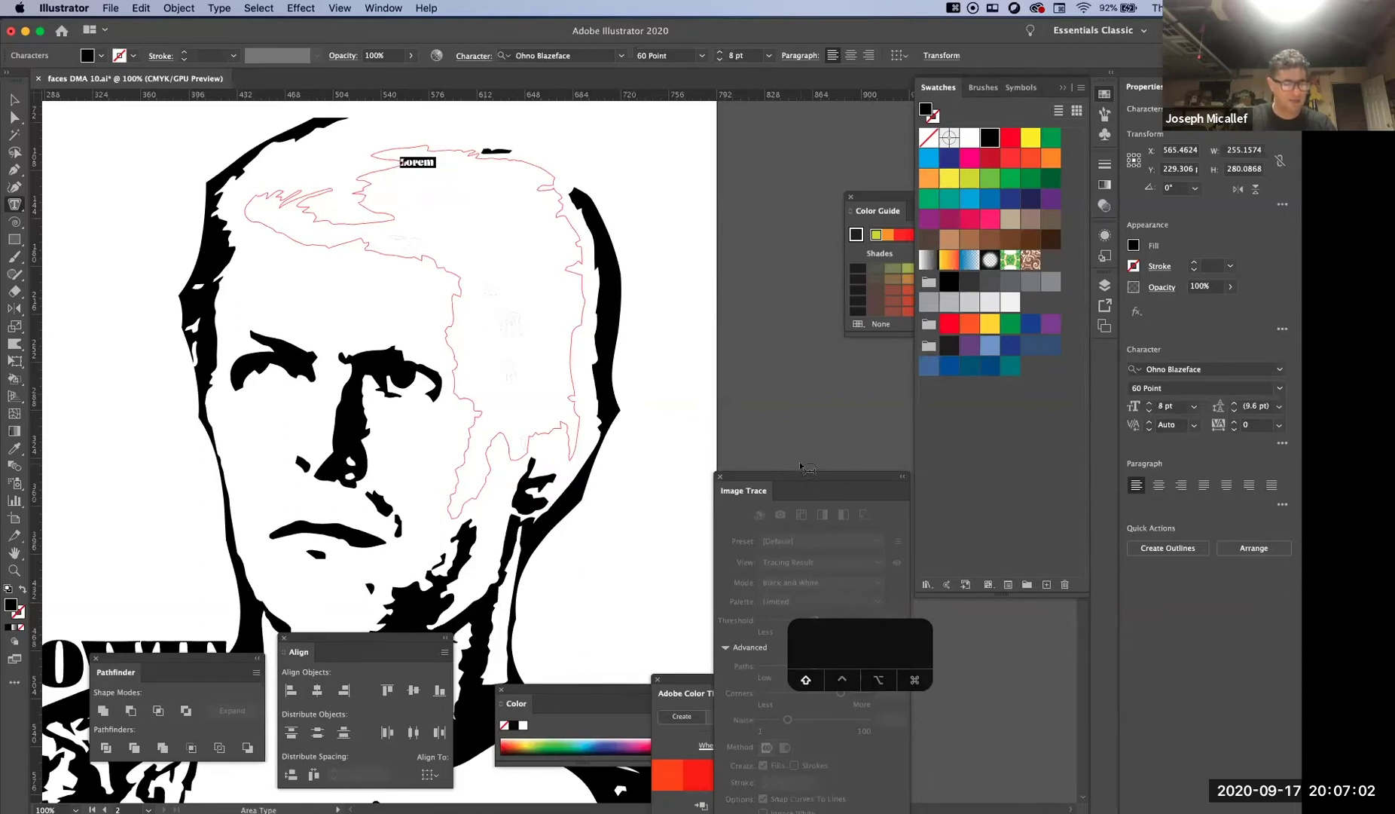
Try enlarging the selected word inside the hair shape step by step to 56 pt
key("shift+super+period")
key("shift+super+period")
key("shift+super+period")
key("shift+super+period")
key("shift+super+period")
key("shift+super+period")
key("shift+super+period")
key("shift+super+period")
key("shift+super+period")
key("shift+super+period")
key("shift+super+period")
key("shift+super+period")
key("shift+super+period")
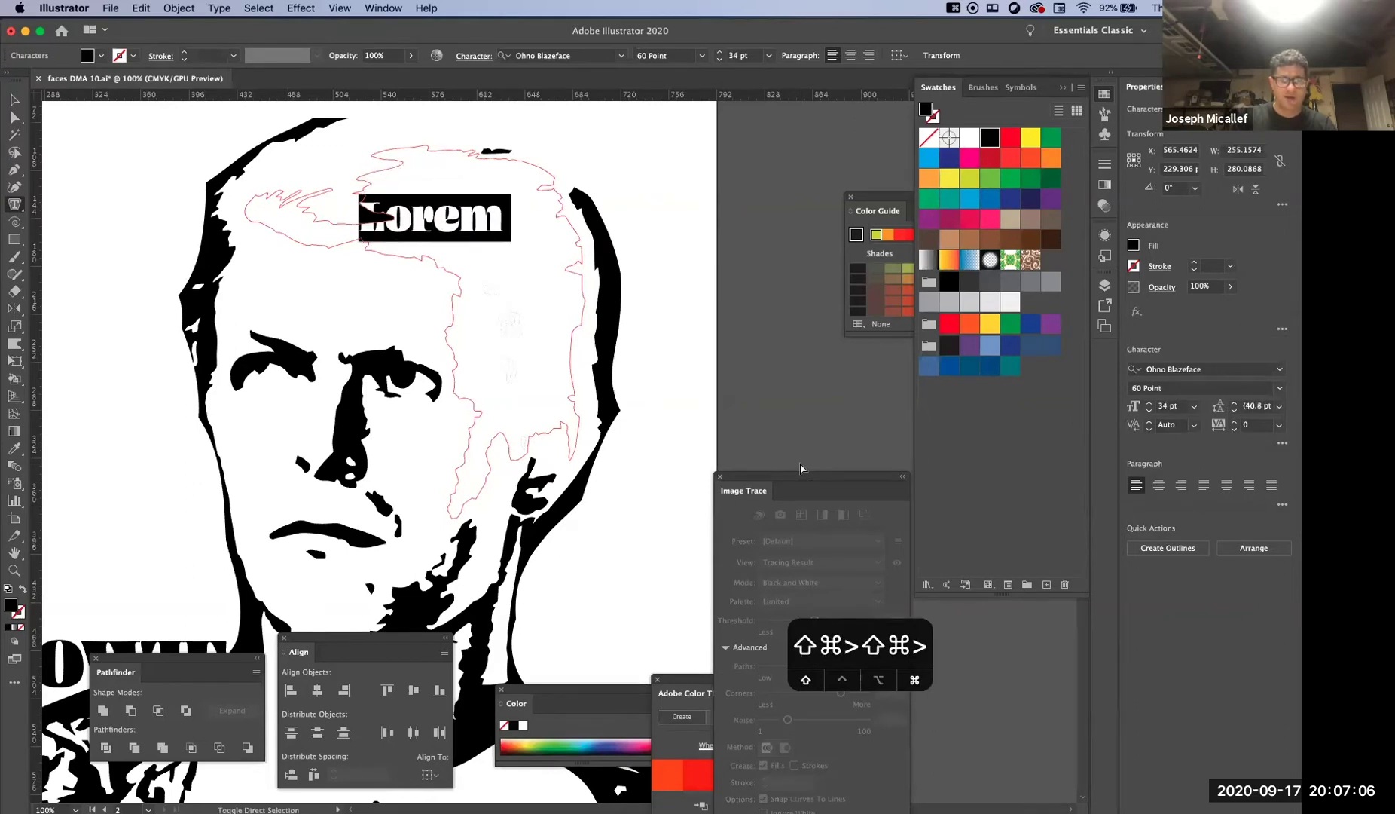
key("shift+super+period")
key("shift+super+period")
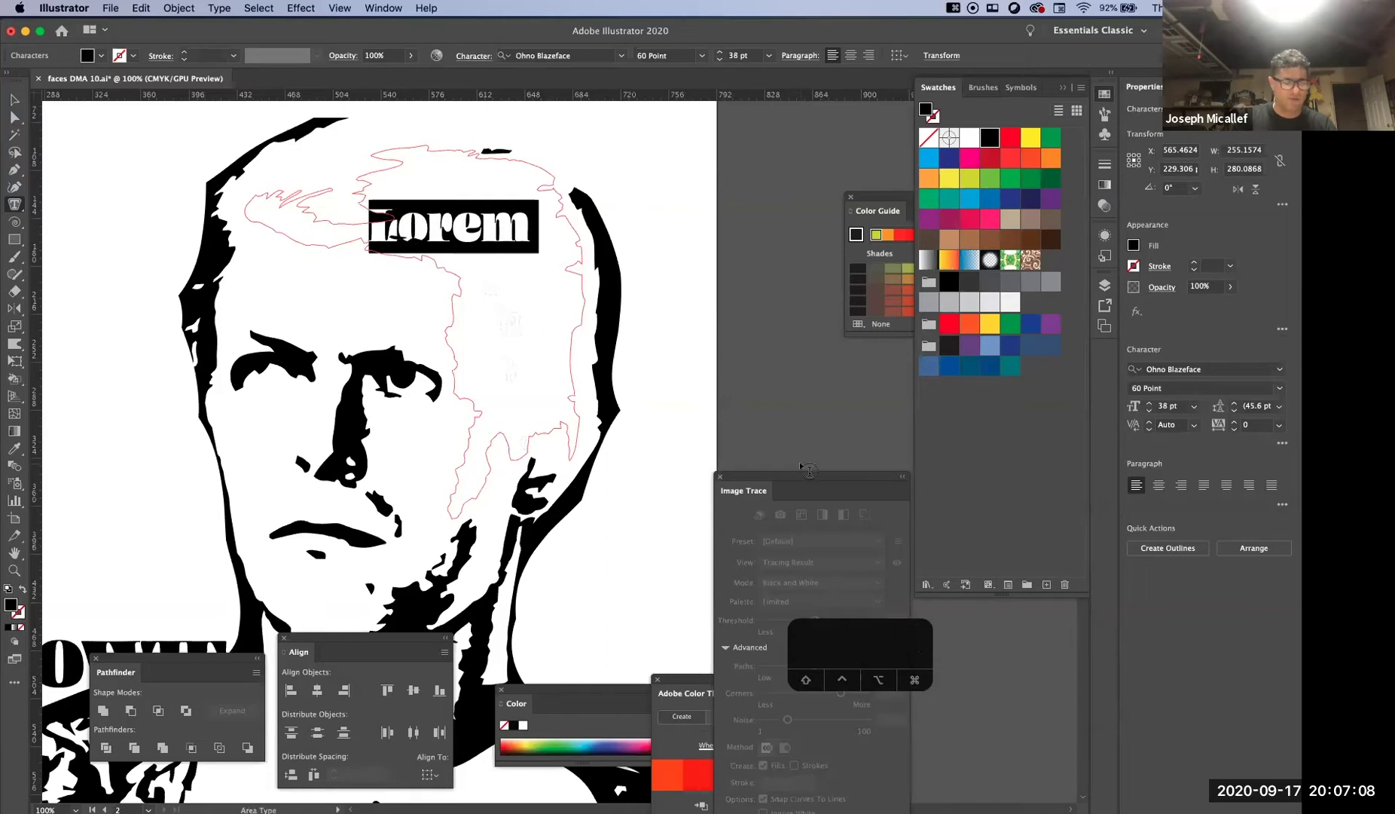
key("shift+super+period")
key("shift+super+period")
key("shift+super+period")
key("shift+super+period")
key("shift+super+period")
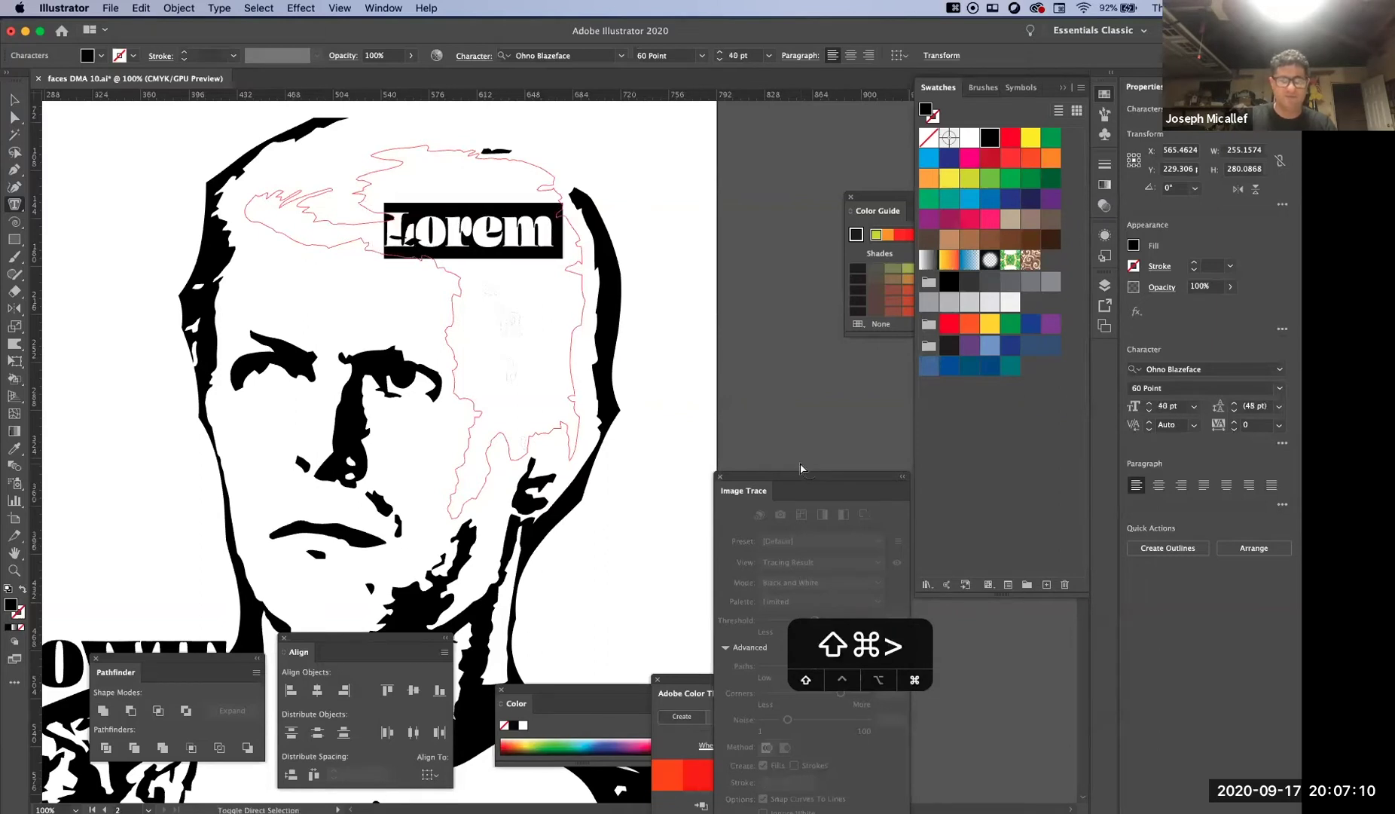
key("shift+super+period")
key("shift+super+period")
key("shift+super+period")
key("shift+super+period")
key("shift+super+period")
key("shift+super+period")
key("shift+super+period")
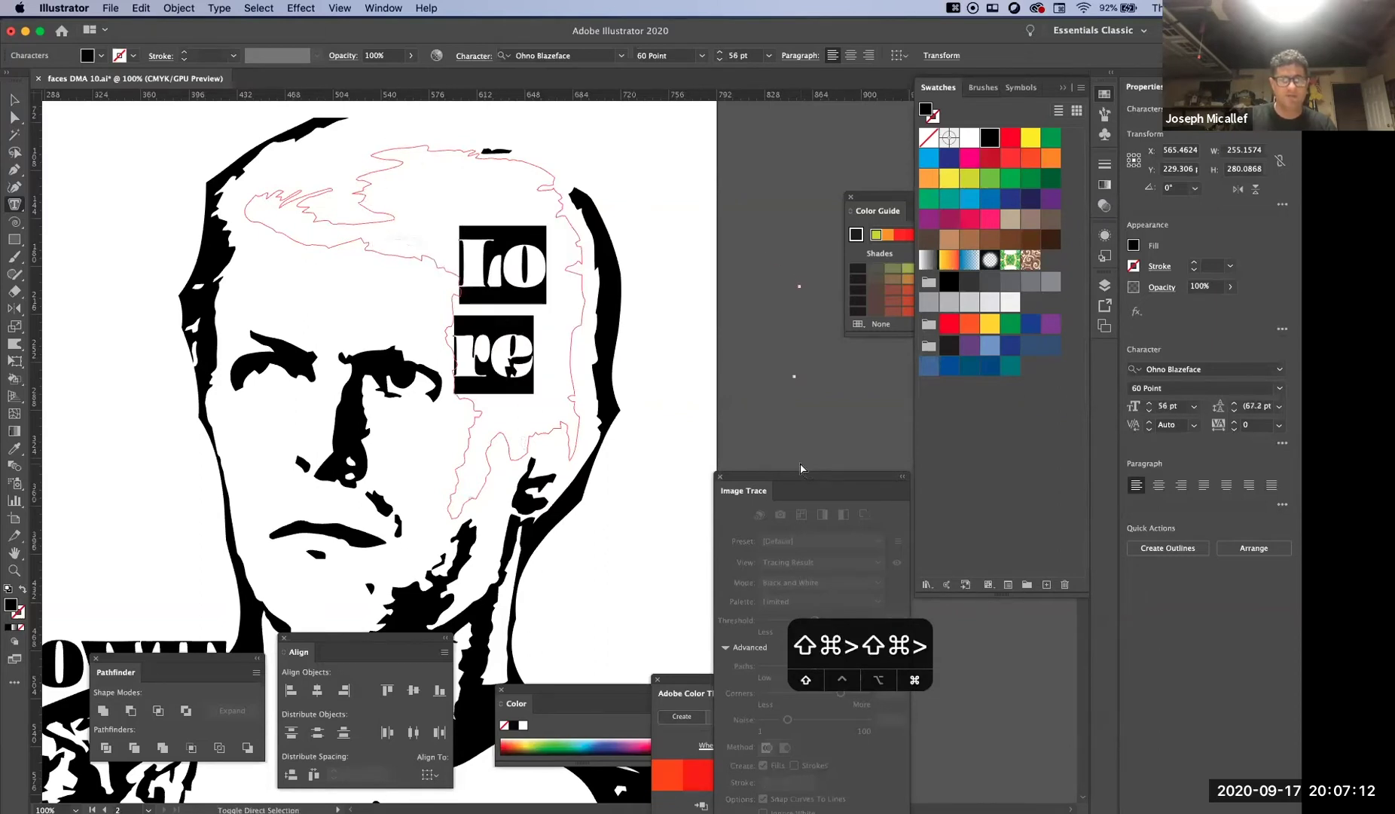
Reduce the selected word in the hair shape to 16 pt and fill the shape with placeholder text
key("shift+super+comma")
key("shift+super+comma")
key("shift+super+comma")
key("shift+super+comma")
key("shift+super+comma")
key("shift+super+comma")
key("shift+super+comma")
key("shift+super+comma")
key("shift+super+comma")
key("shift+super+comma")
key("shift+super+comma")
key("shift+super+comma")
key("shift+super+comma")
key("shift+super+comma")
key("shift+super+comma")
key("shift+super+comma")
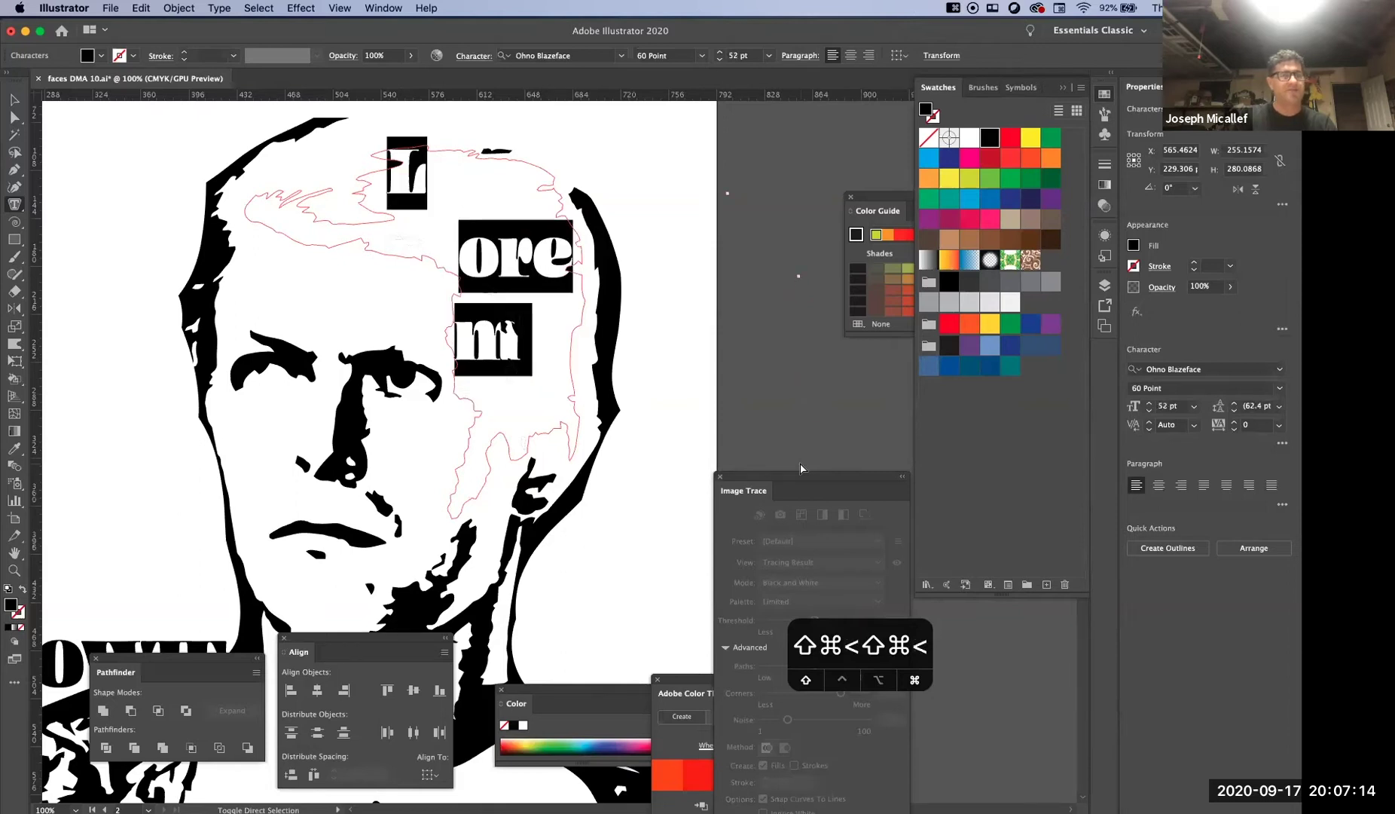
key("shift+super+comma")
key("shift+super+comma")
key("shift+super+comma")
key("shift+super+comma")
key("shift+super+comma")
key("shift+super+comma")
key("shift+super+comma")
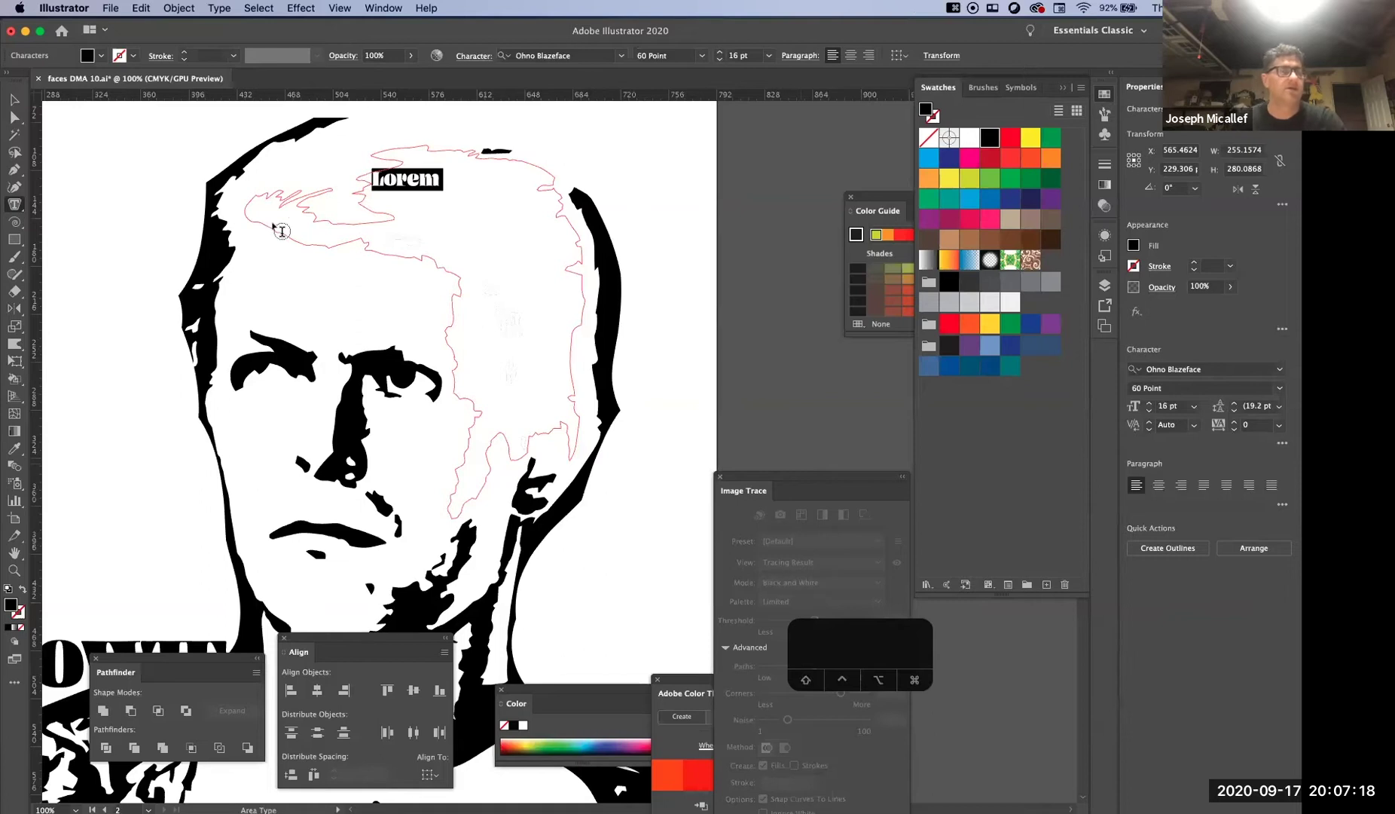
left_click(219, 9)
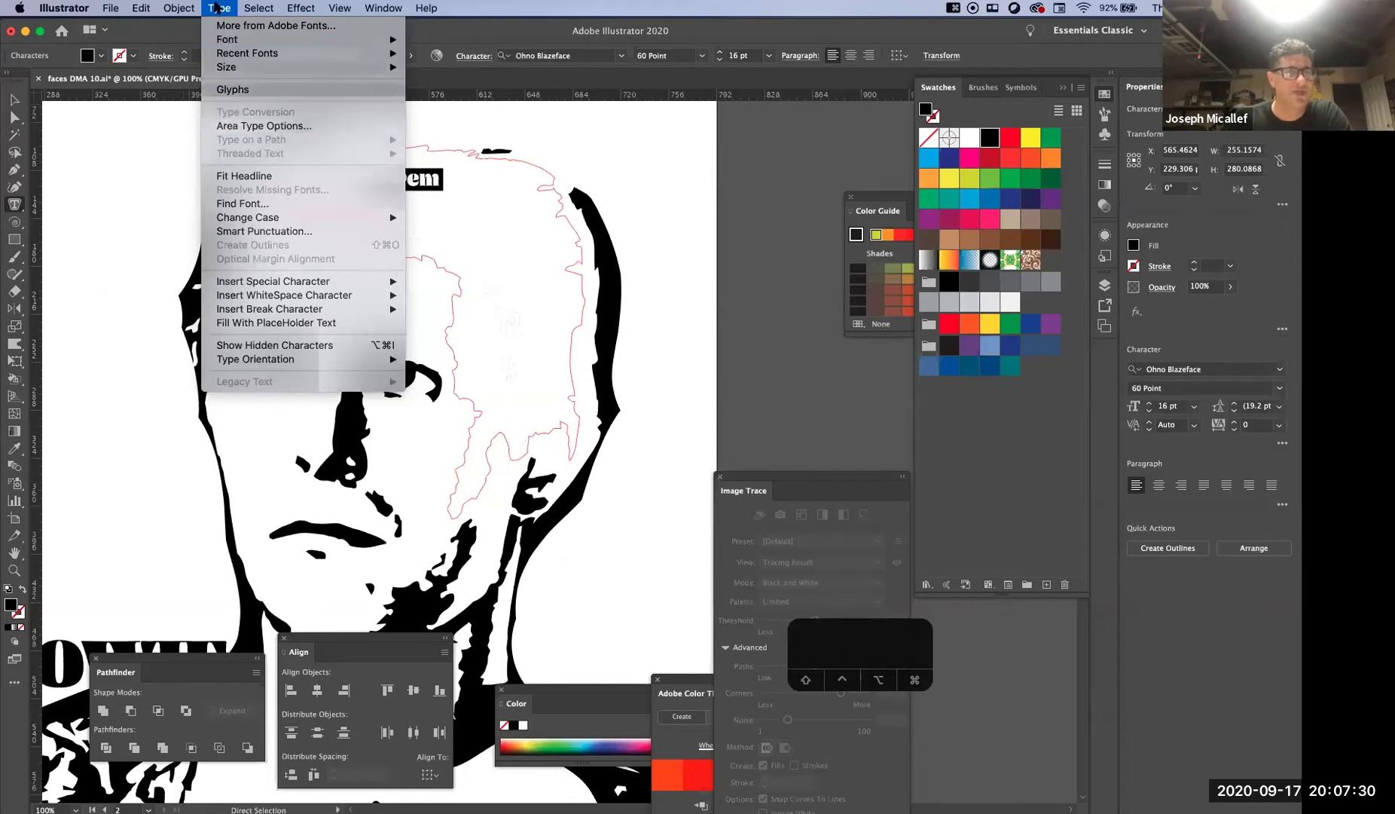
left_click(286, 323)
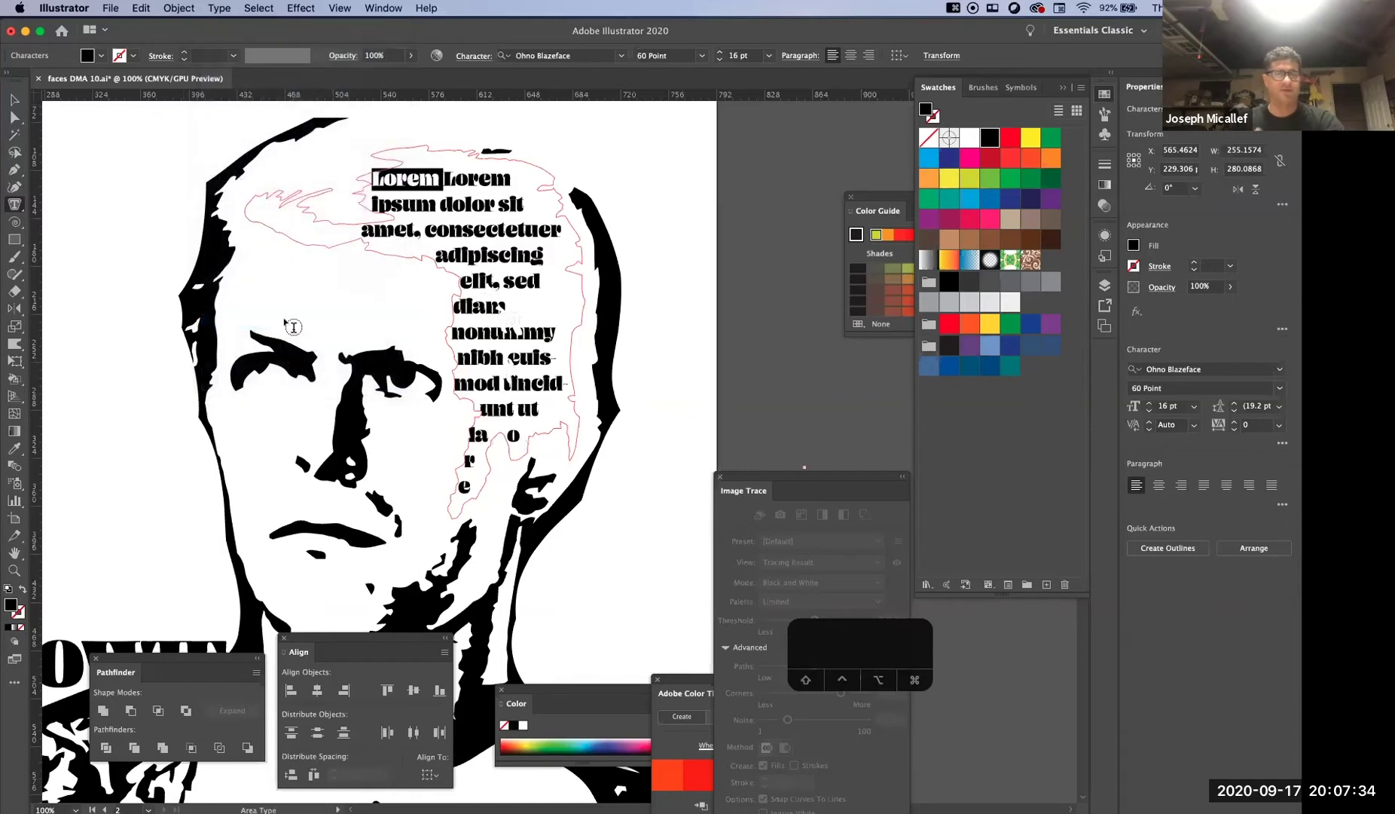
Set all the hair text to 6 pt, fill the remaining hair shape with placeholder text, and deselect it
key("super+a")
key("shift+super+comma")
key("shift+super+comma")
key("shift+super+comma")
key("shift+super+comma")
key("shift+super+comma")
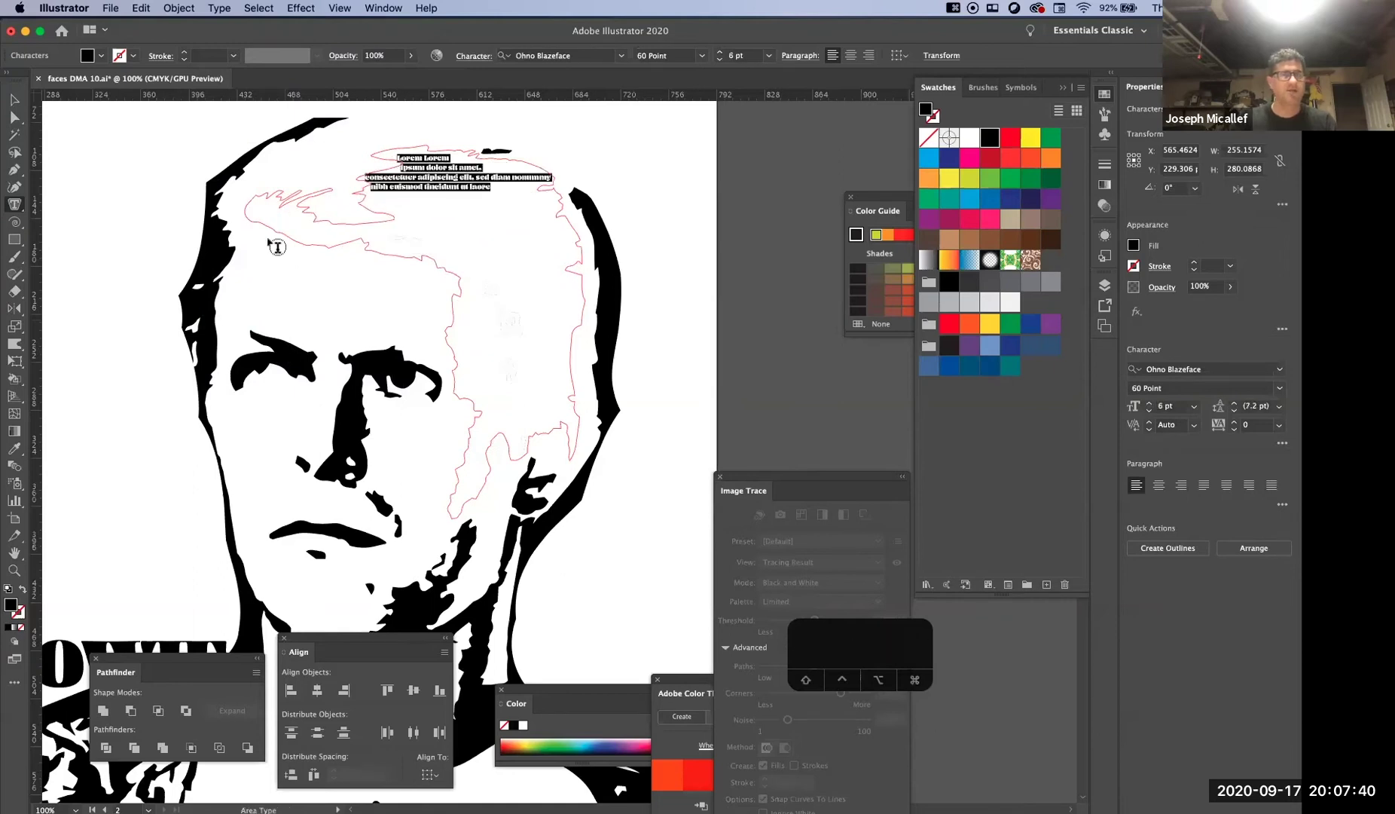
left_click(219, 8)
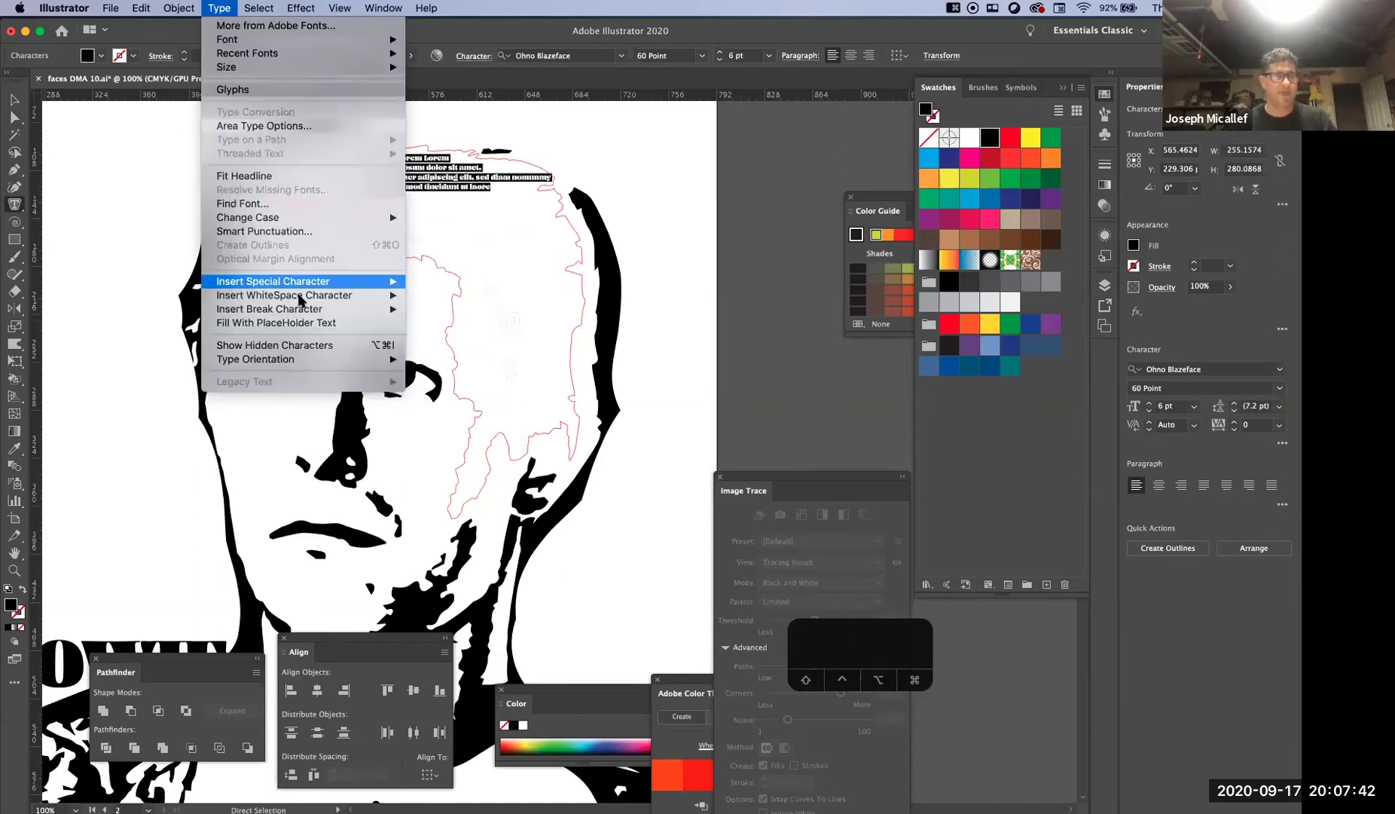
left_click(305, 323)
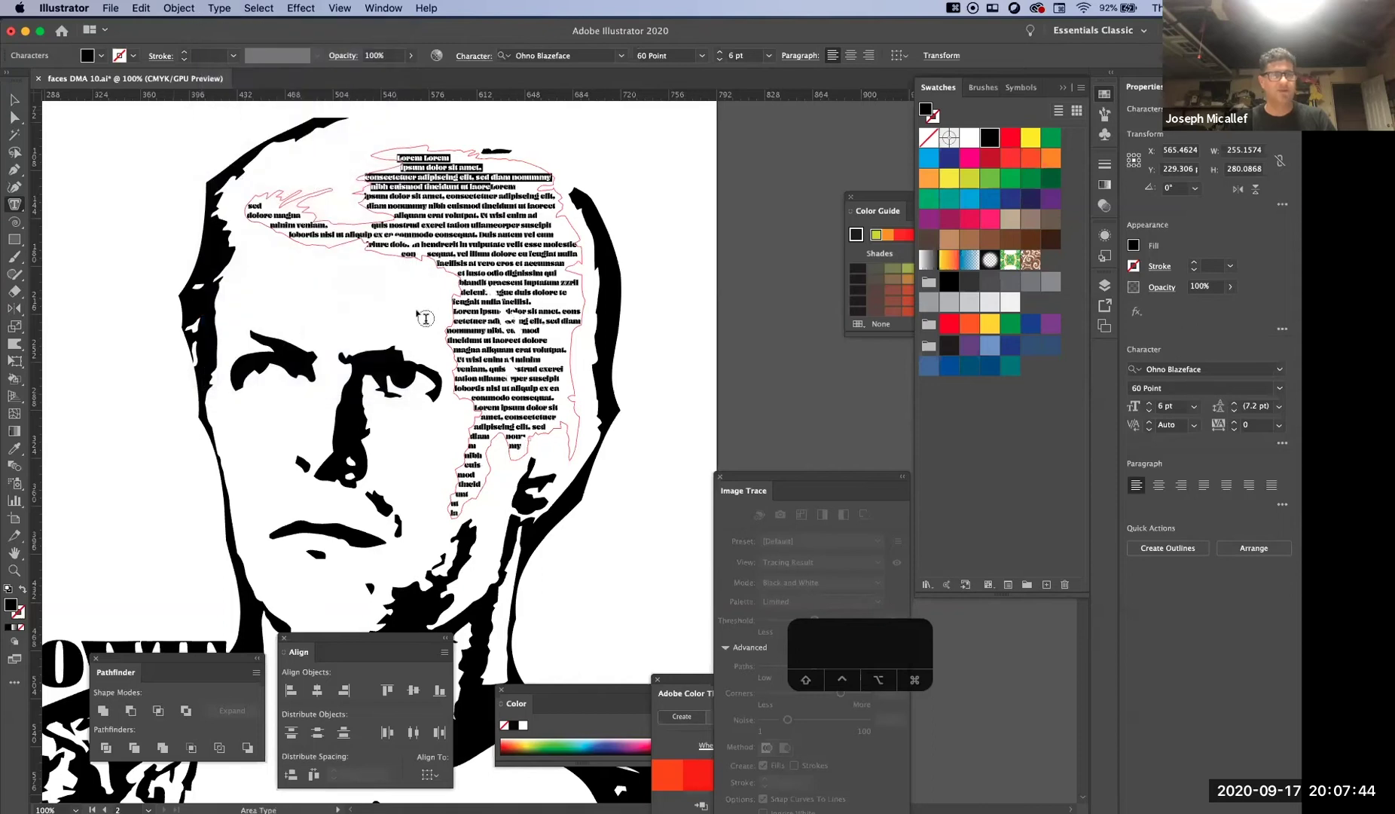
left_click(652, 187)
left_click(788, 443)
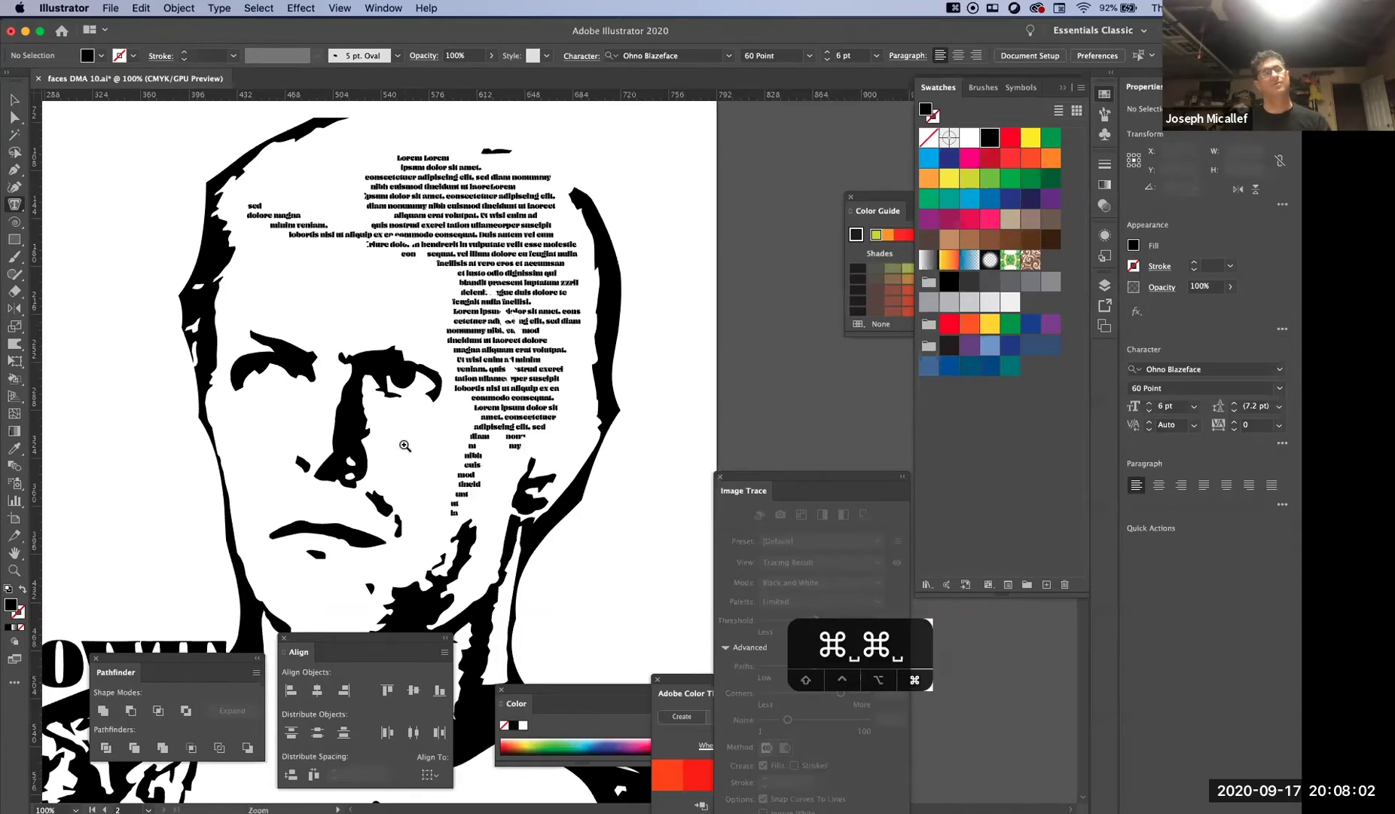
Release the compound path of the joined eye and nose shadow and turn its outline into an area type container
key("super+equal")
key("a")
left_click(458, 433)
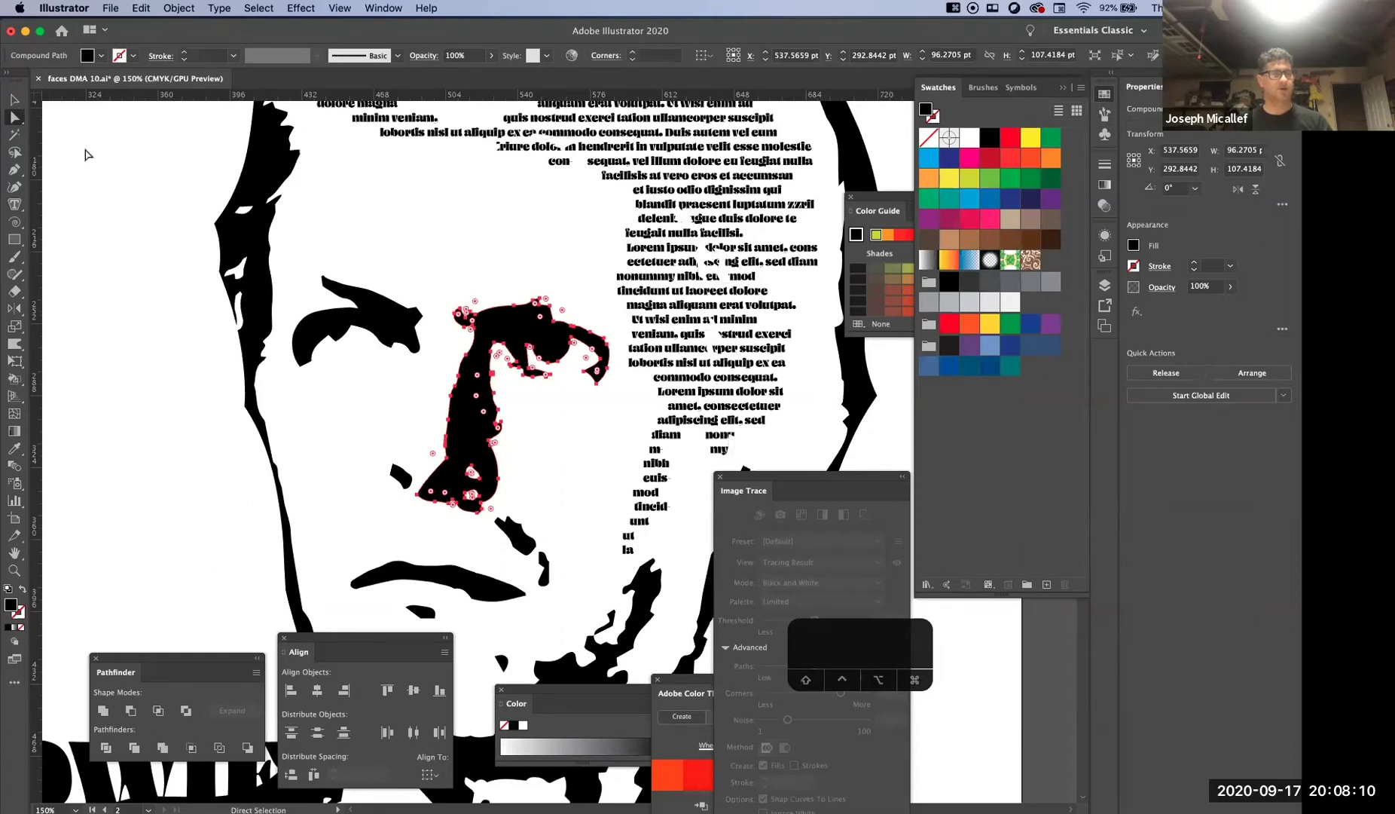
left_click(182, 7)
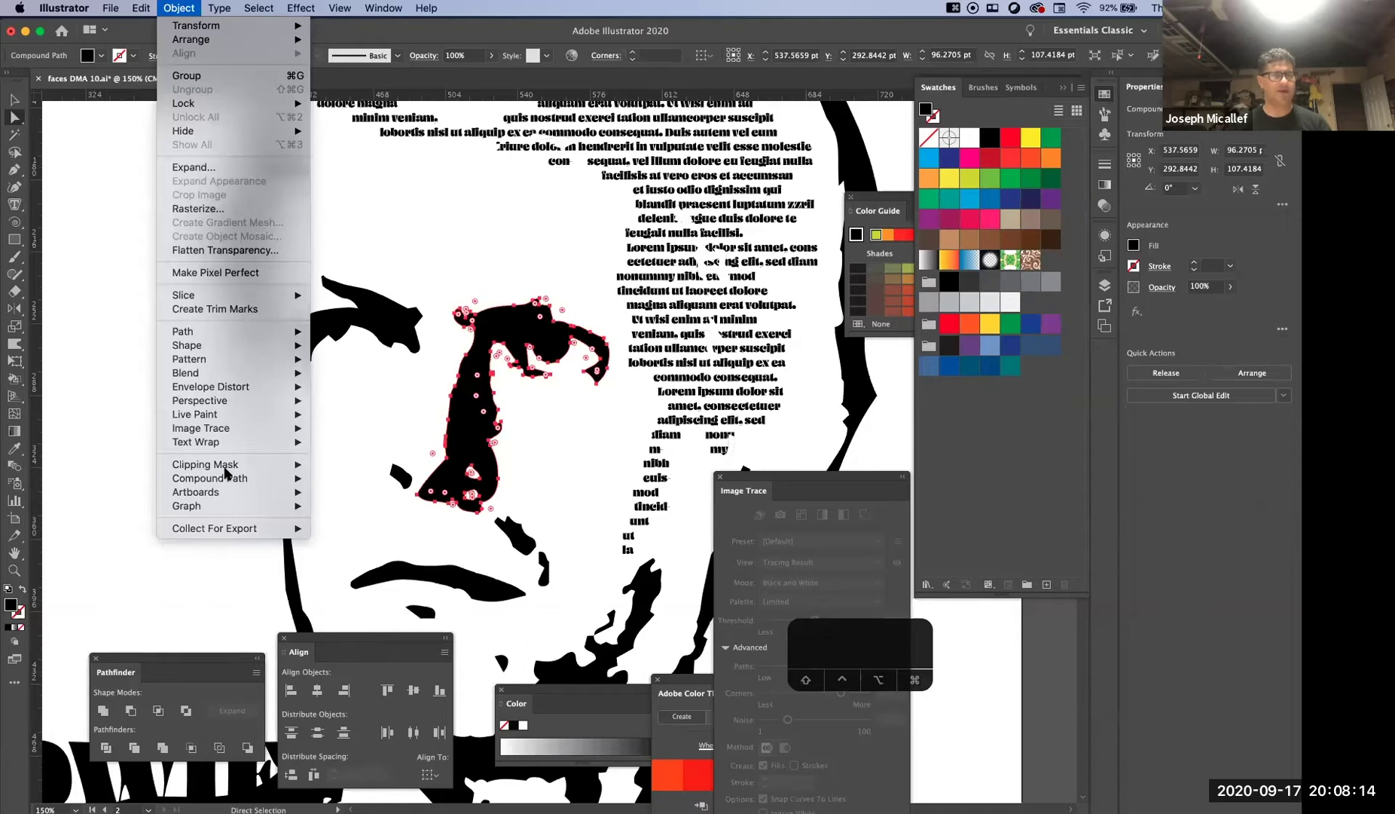
mouse_move(229, 485)
left_click(328, 492)
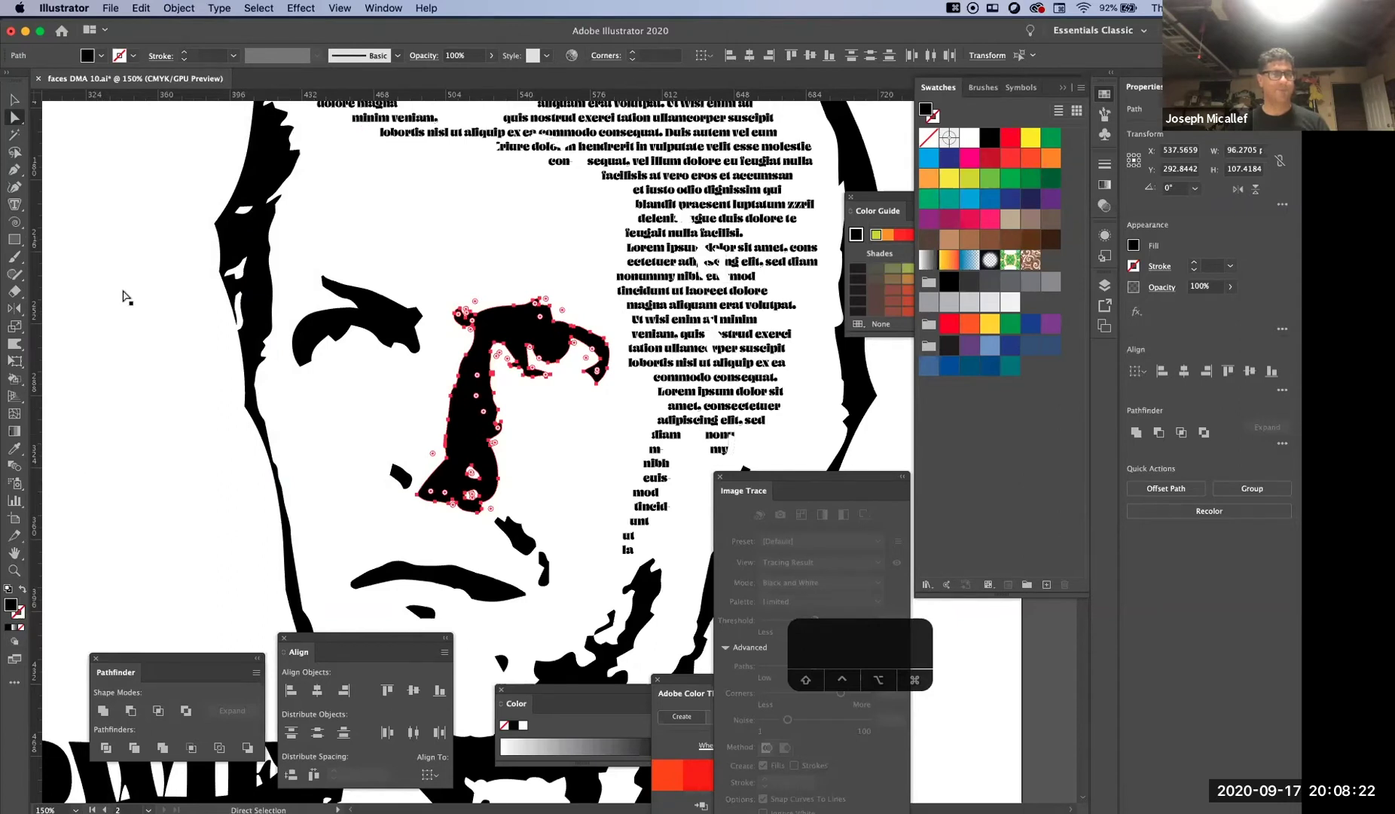
left_click(15, 205)
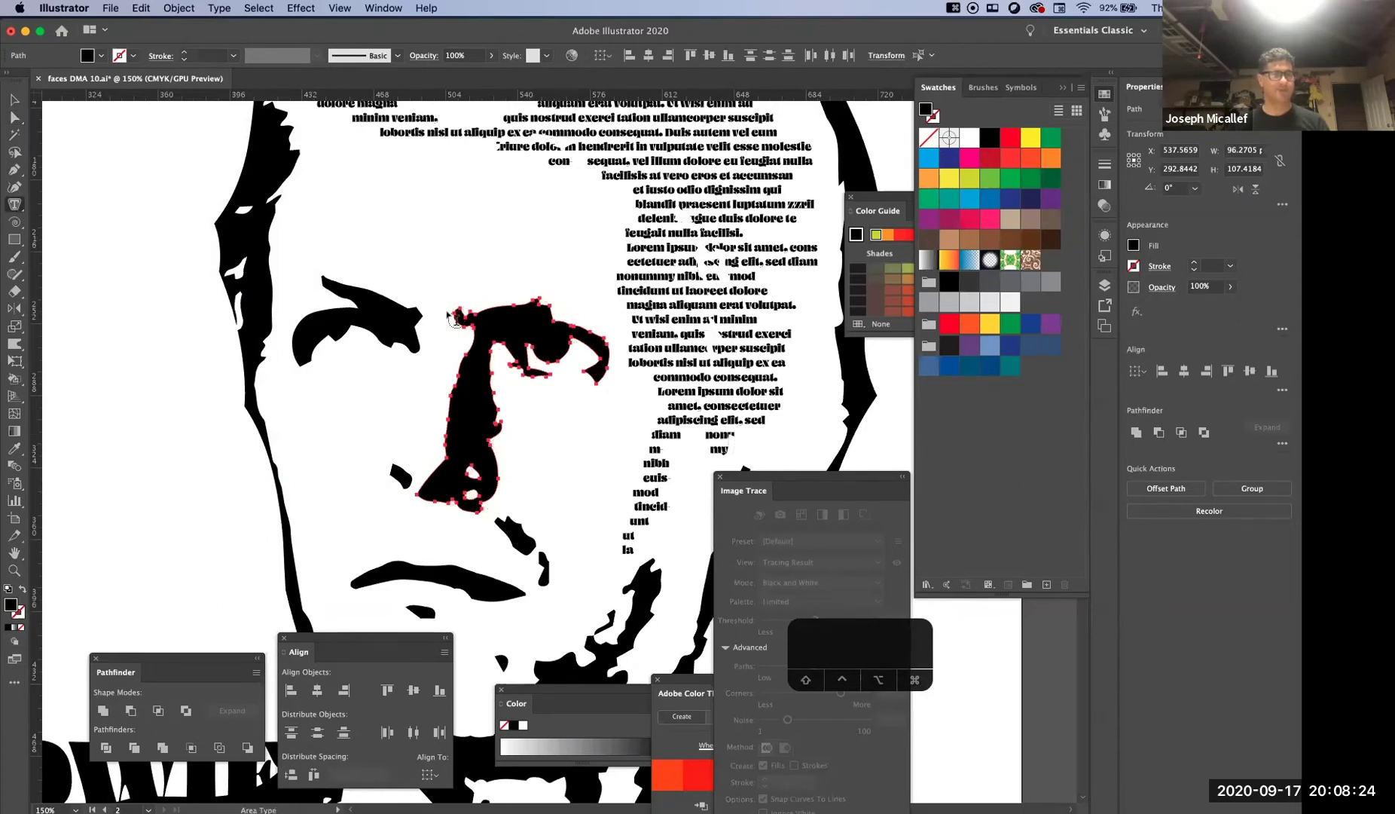
left_click(498, 319)
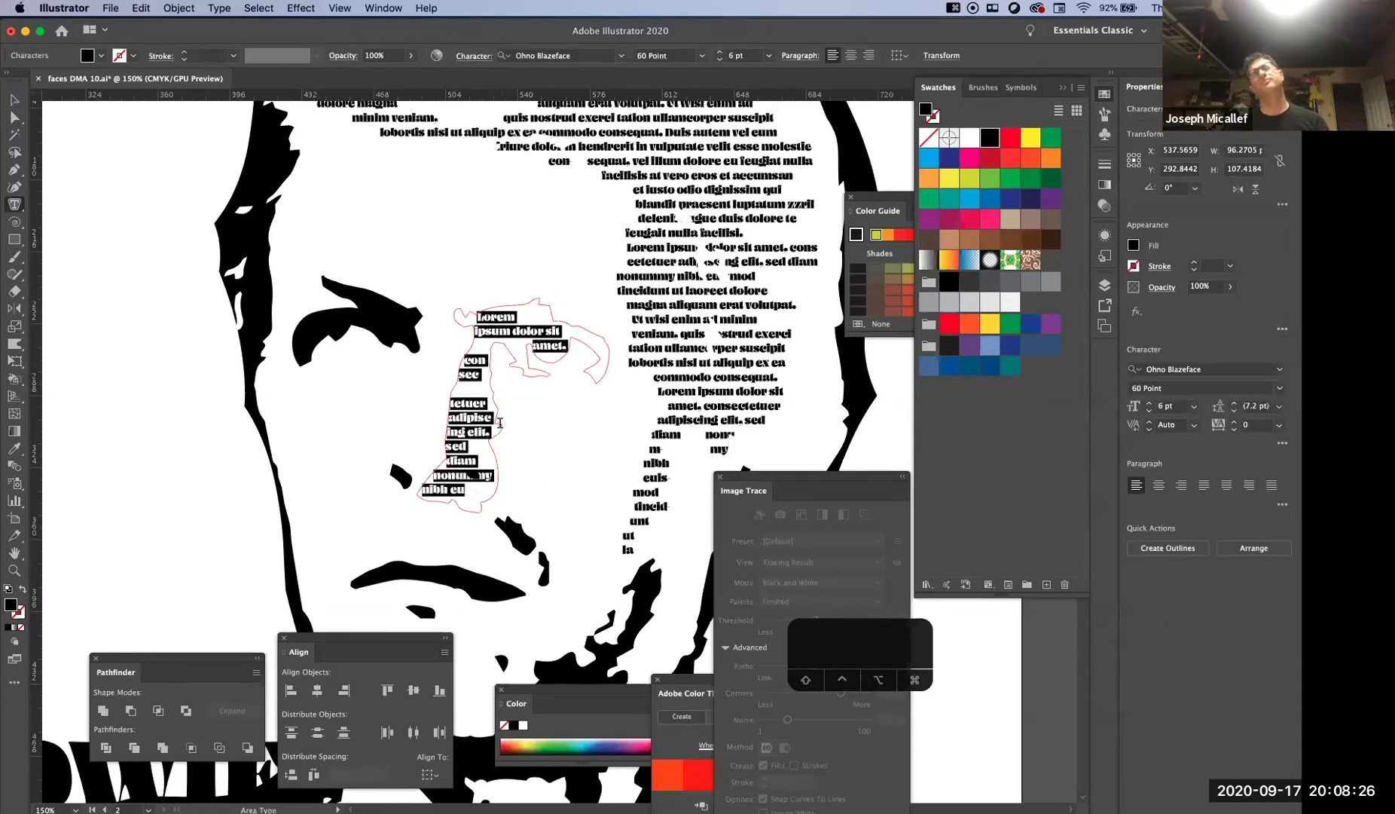
Set the eye and nose text to 4 pt, fill the rest of that shape with placeholder text, and deselect it
key("shift+super+comma")
key("shift+super+comma")
key("shift+super+period")
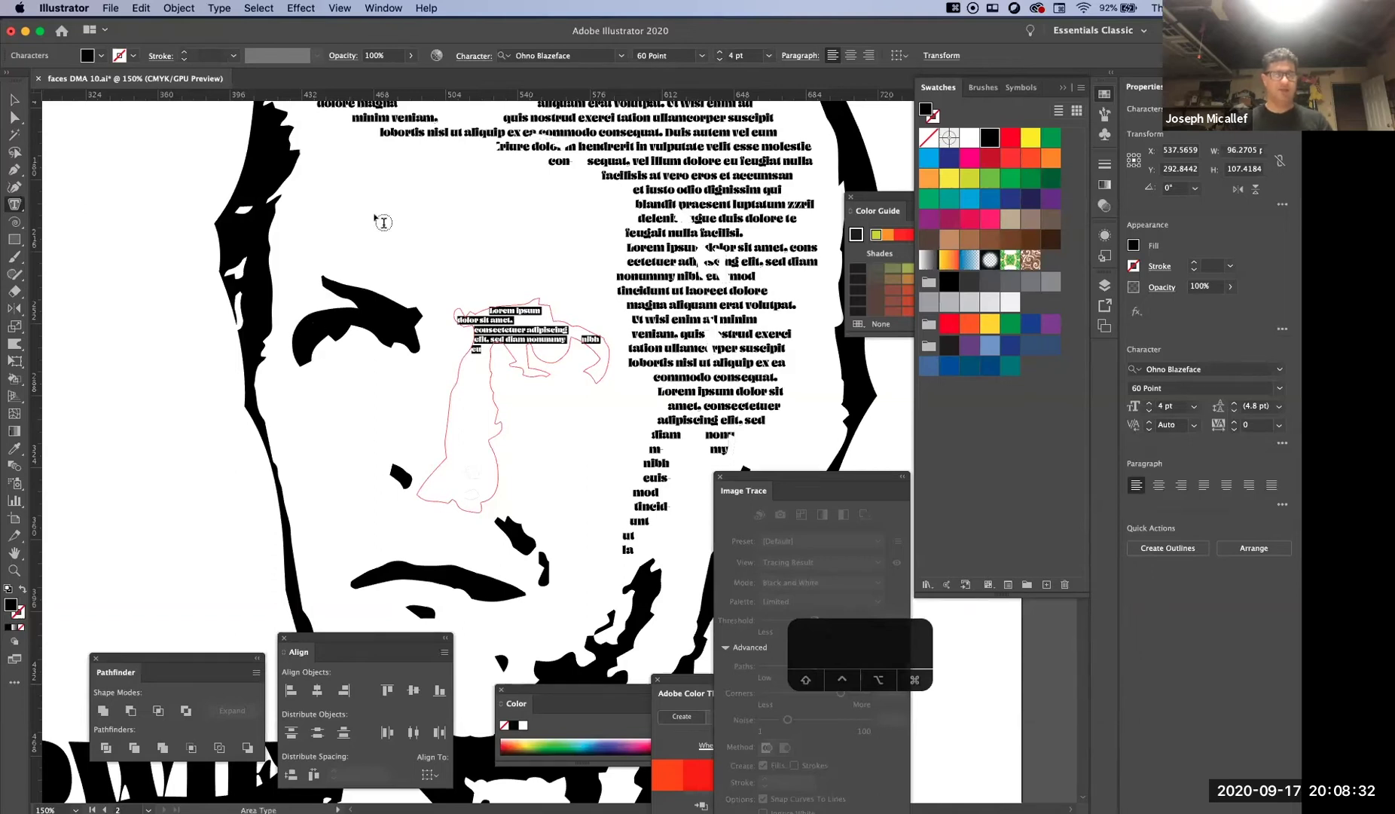
left_click(207, 9)
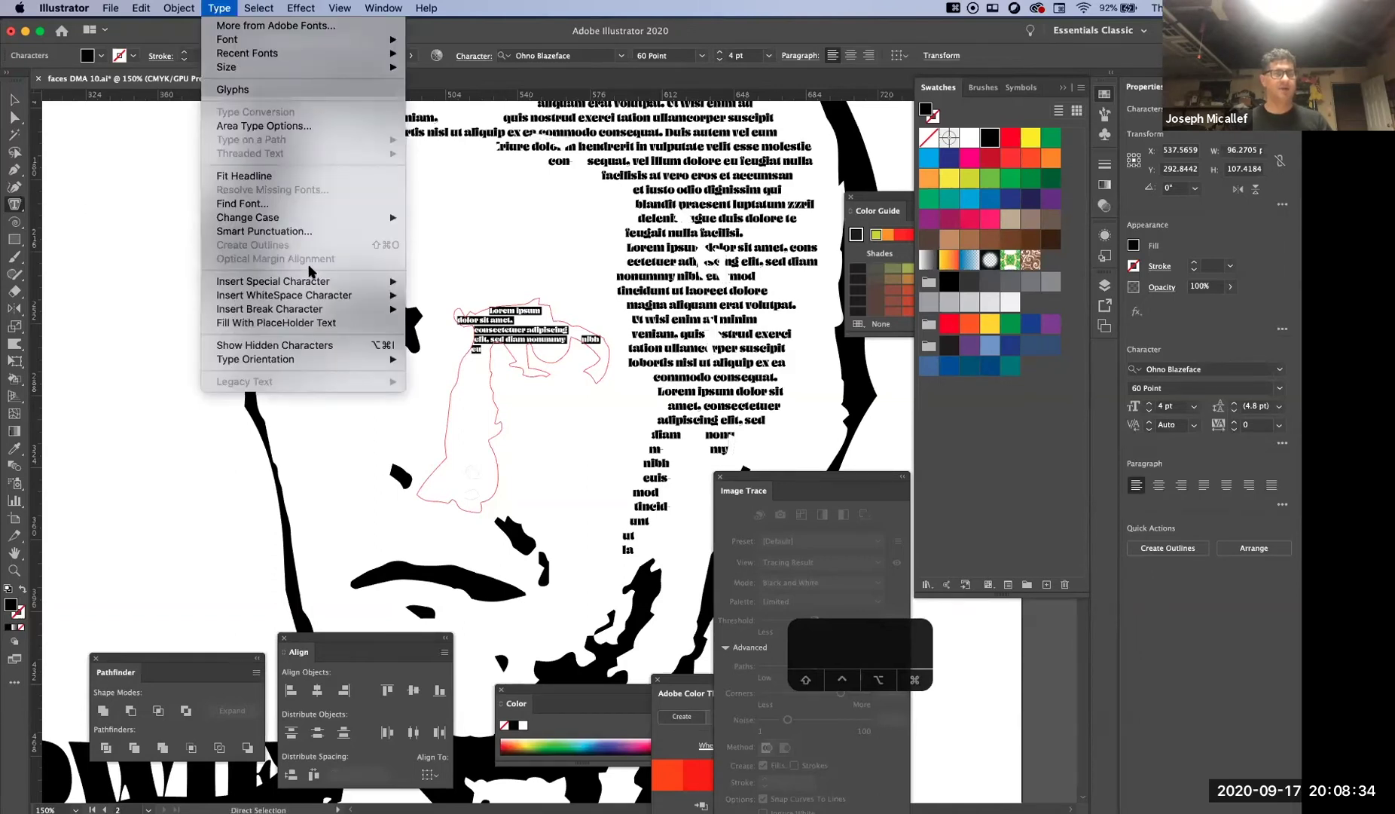
left_click(327, 317)
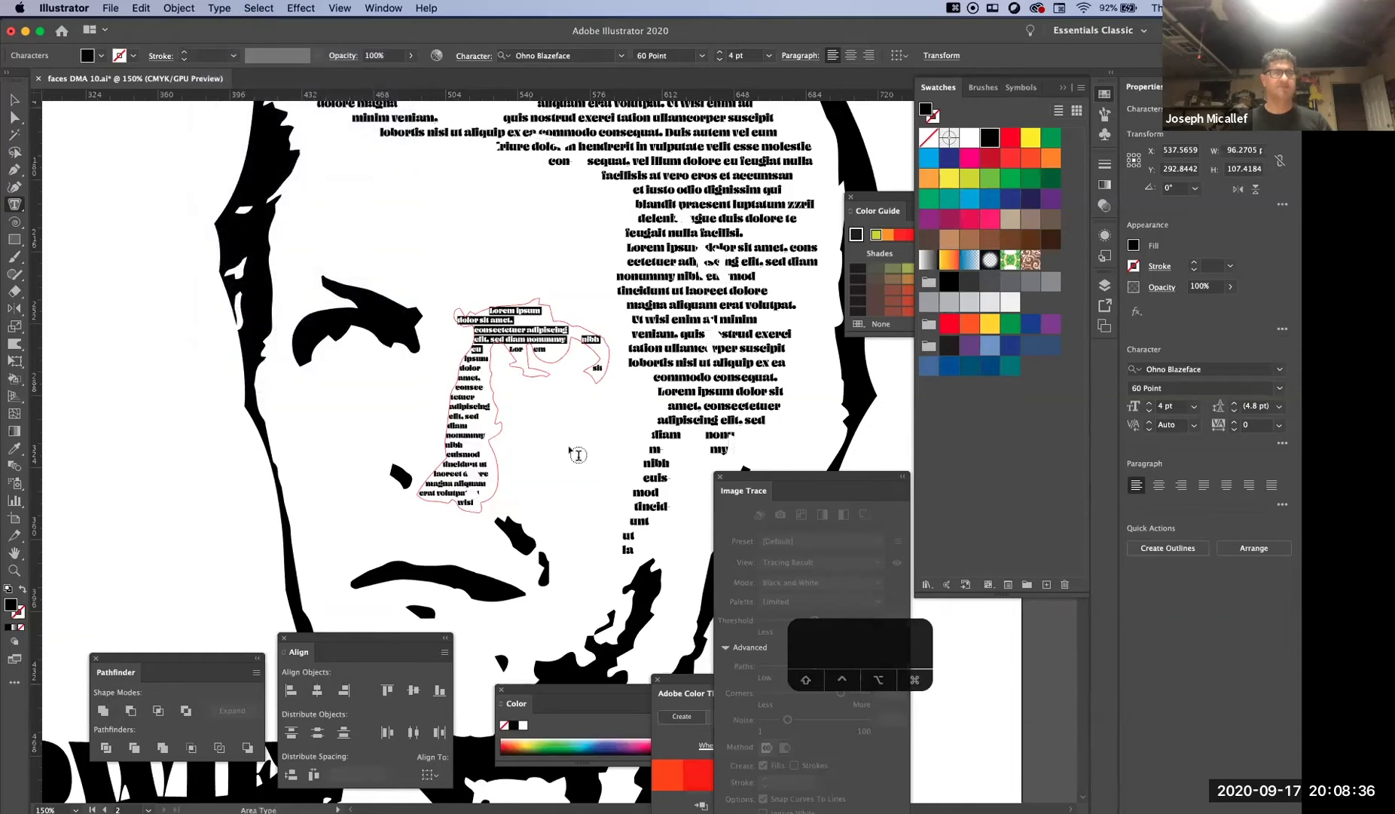
key("v")
left_click(97, 149)
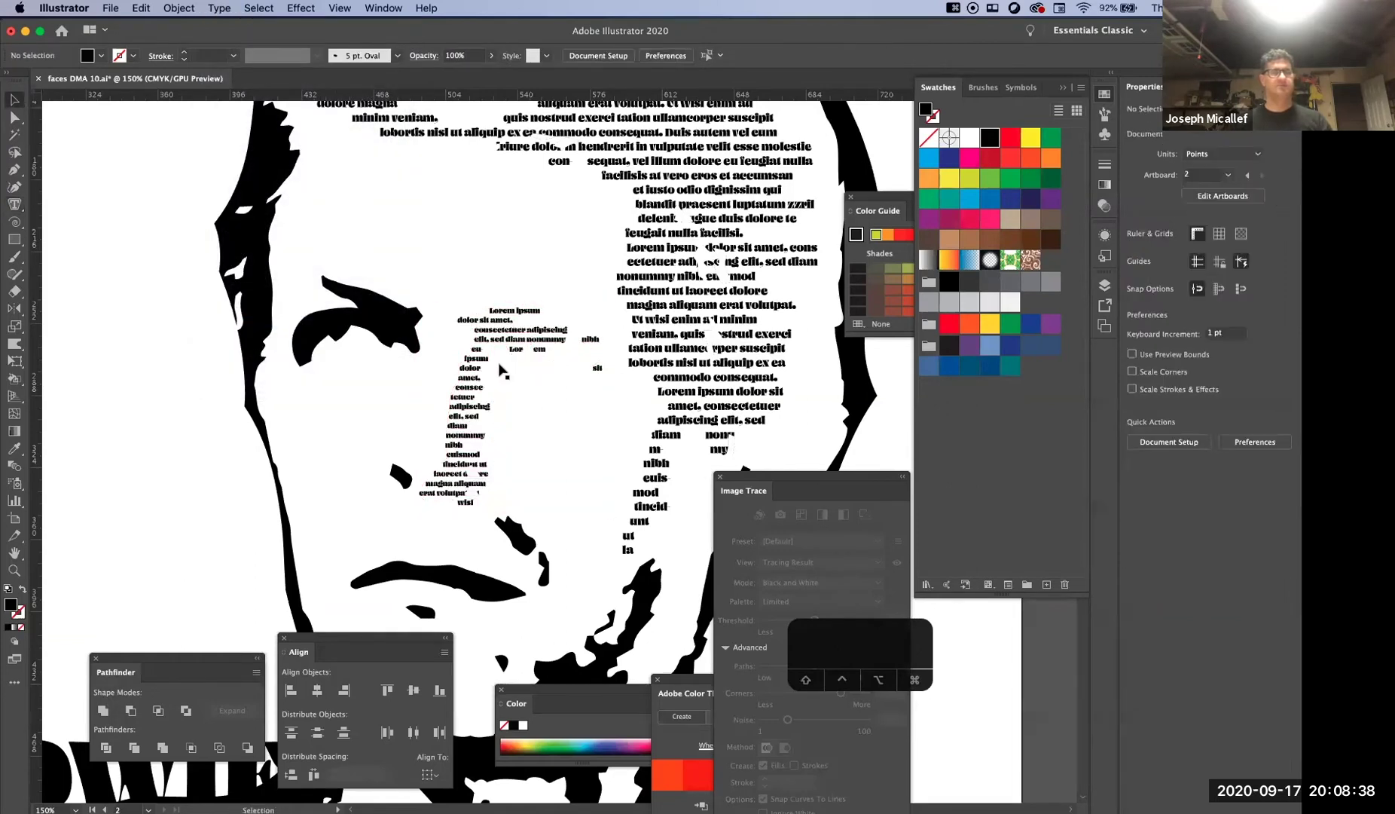
Examine the text-filled hair and nose shapes up close and within the whole portrait at different magnifications
left_click(607, 411, "alt+super")
left_click(607, 411, "alt+super")
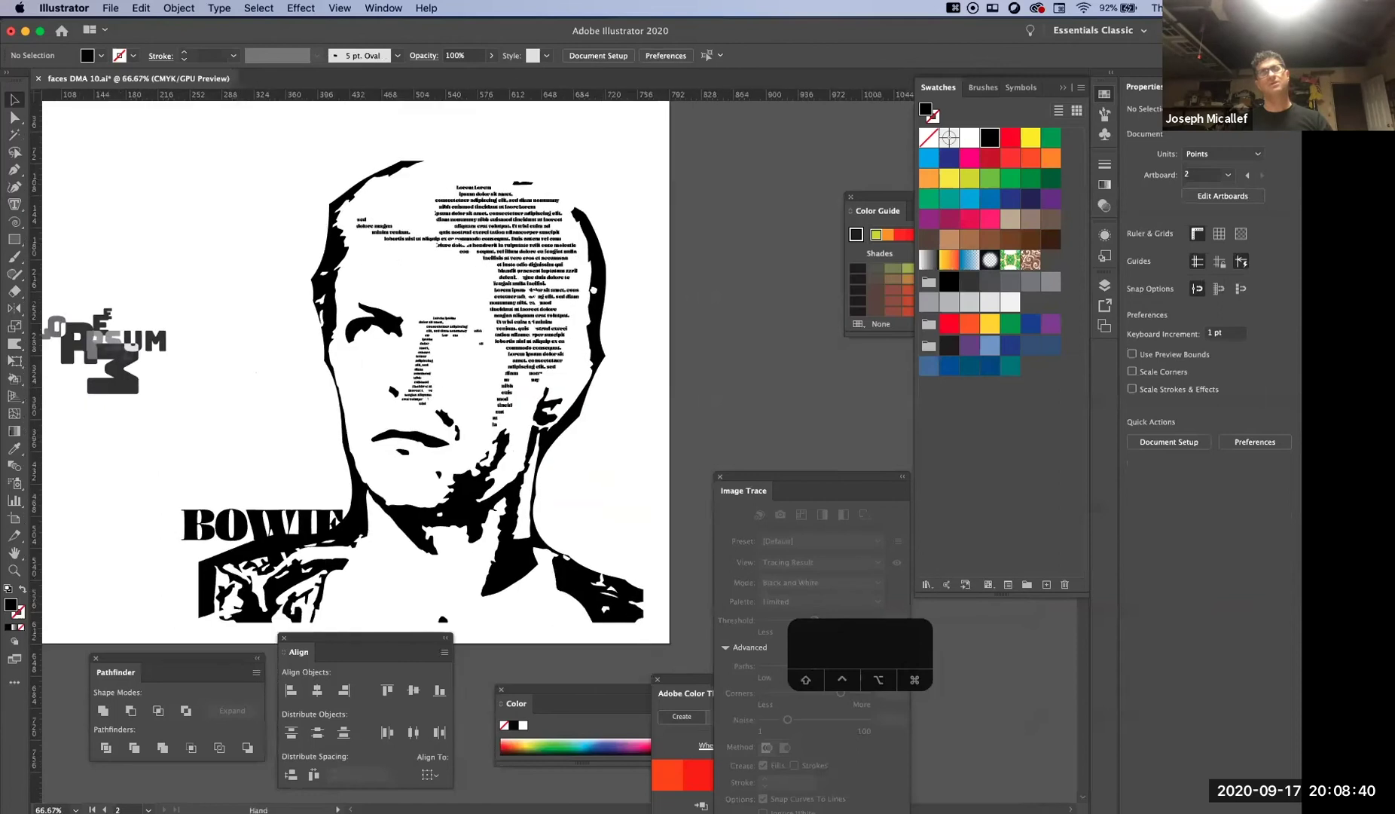
scroll(595, 293, "down", 2)
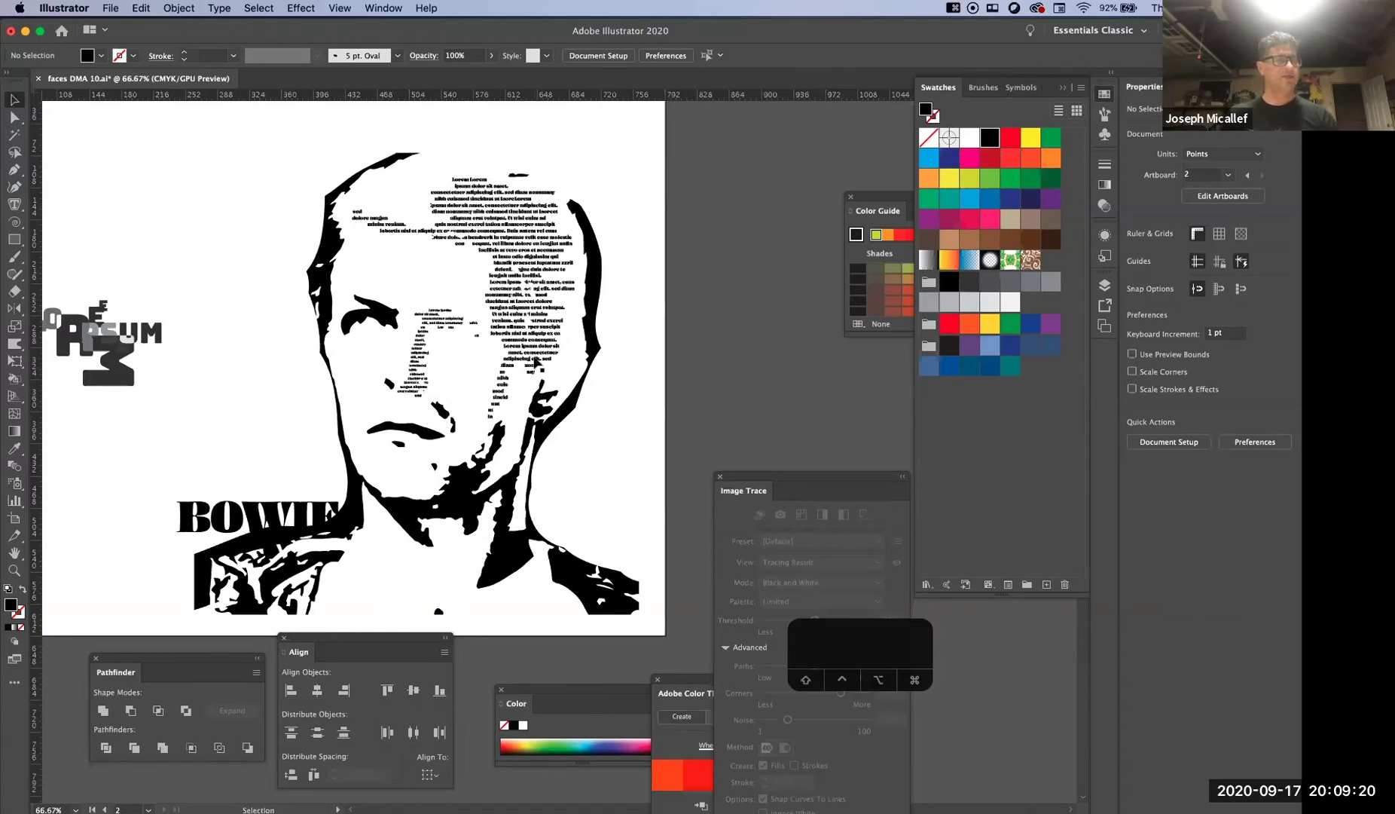
left_click(397, 281)
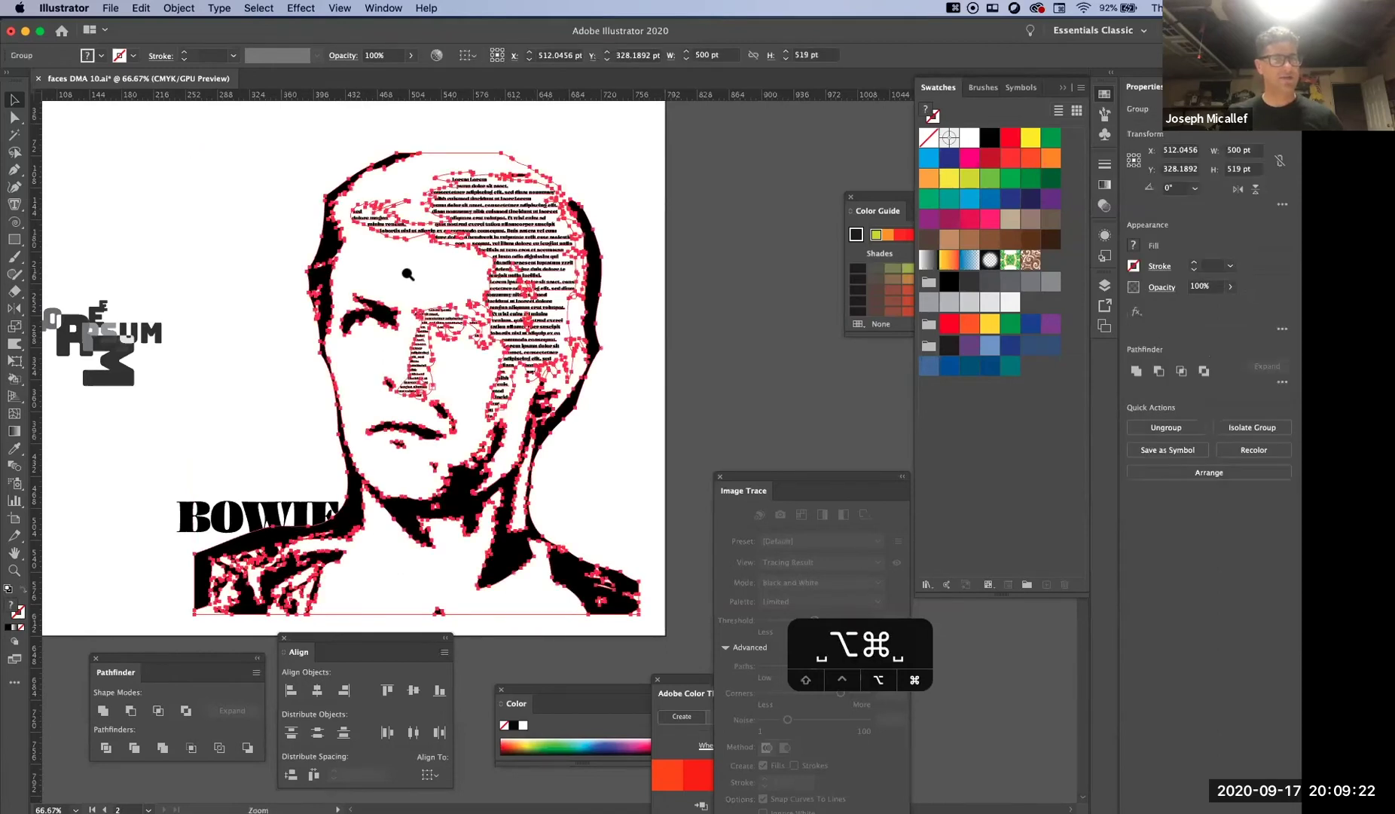
left_click(532, 348, "alt+super")
scroll(533, 349, "down", 5)
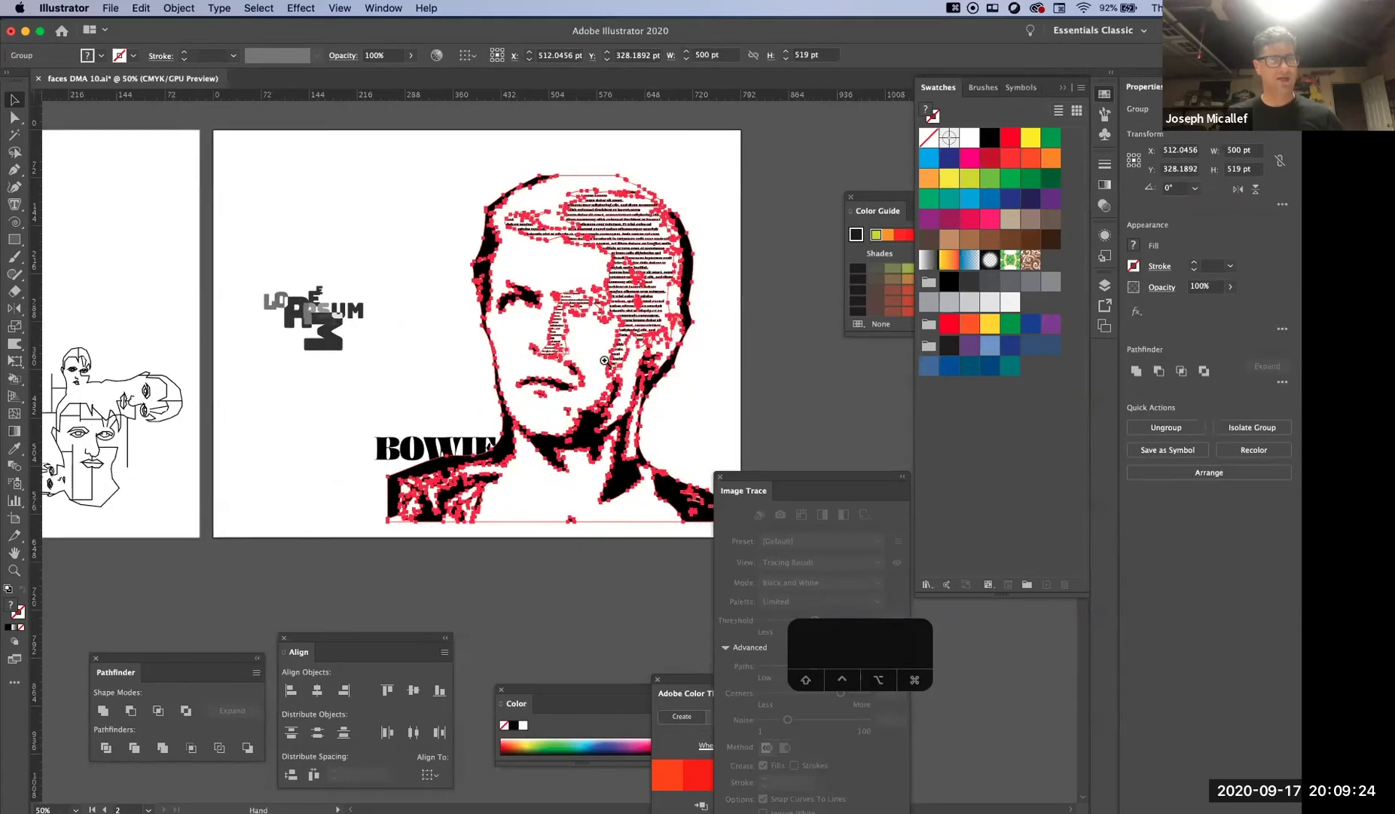
left_click(600, 356, "super")
left_click(598, 348, "super")
left_click(594, 350, "super")
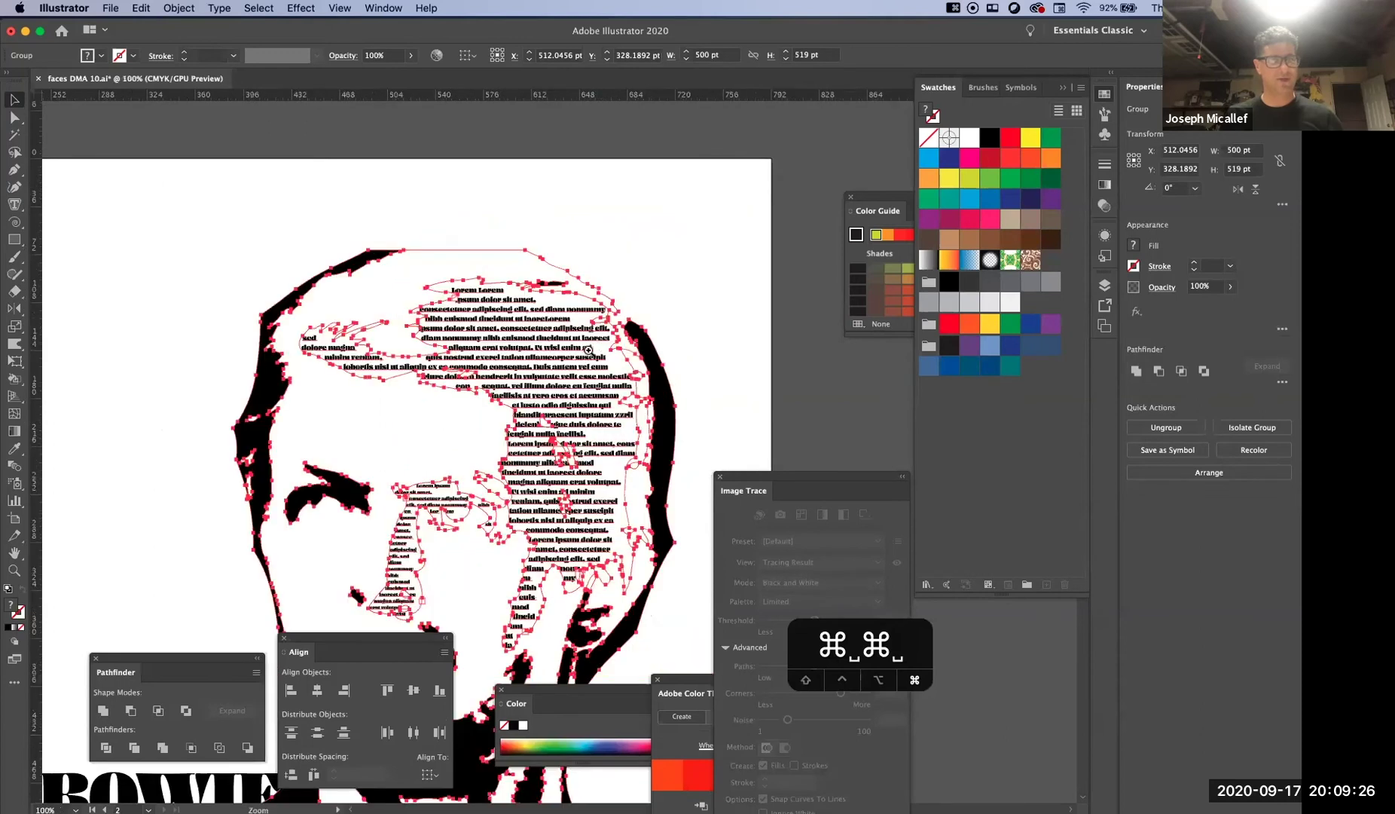
left_click_drag(595, 329, 626, 288)
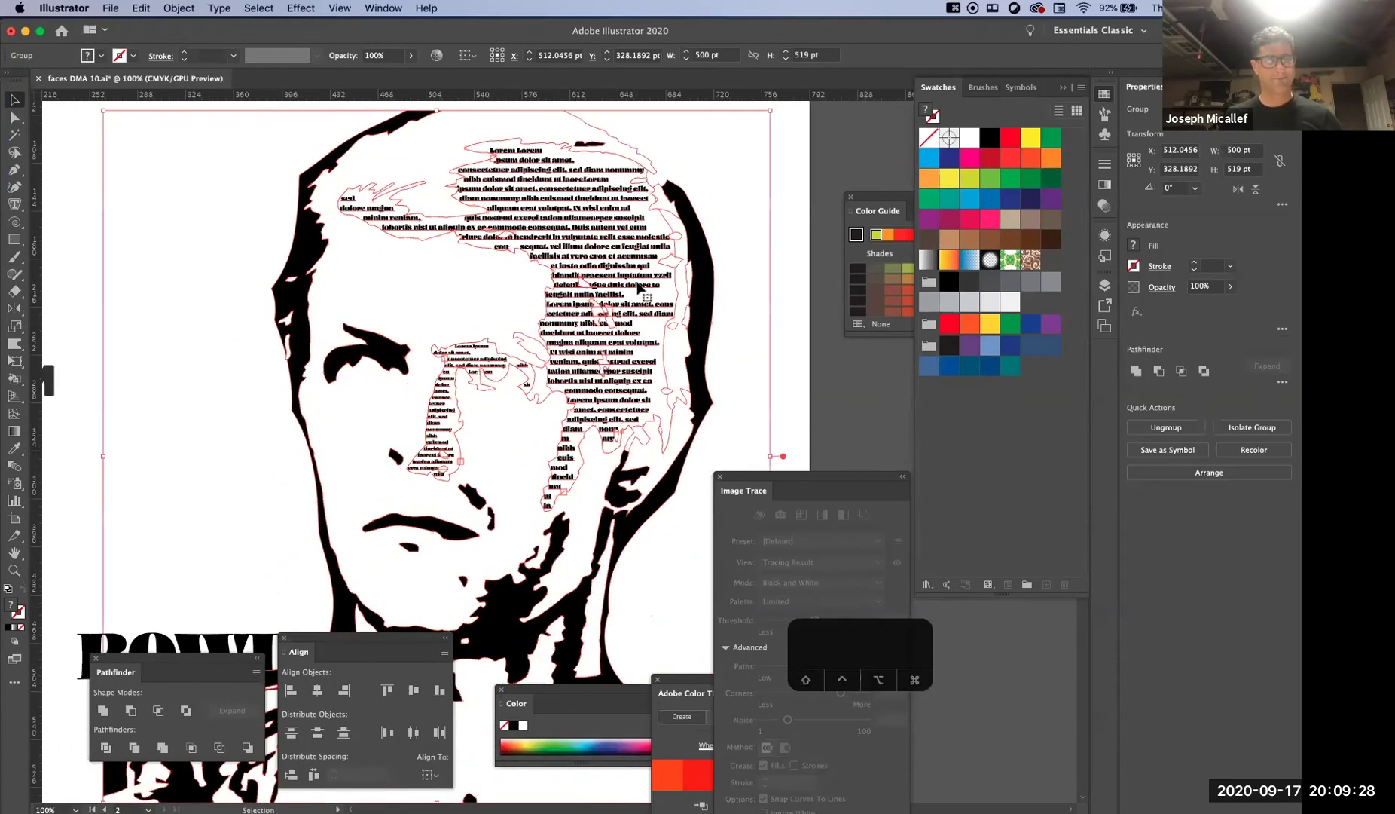
key("super+alt+space")
left_click(515, 418, "alt+super")
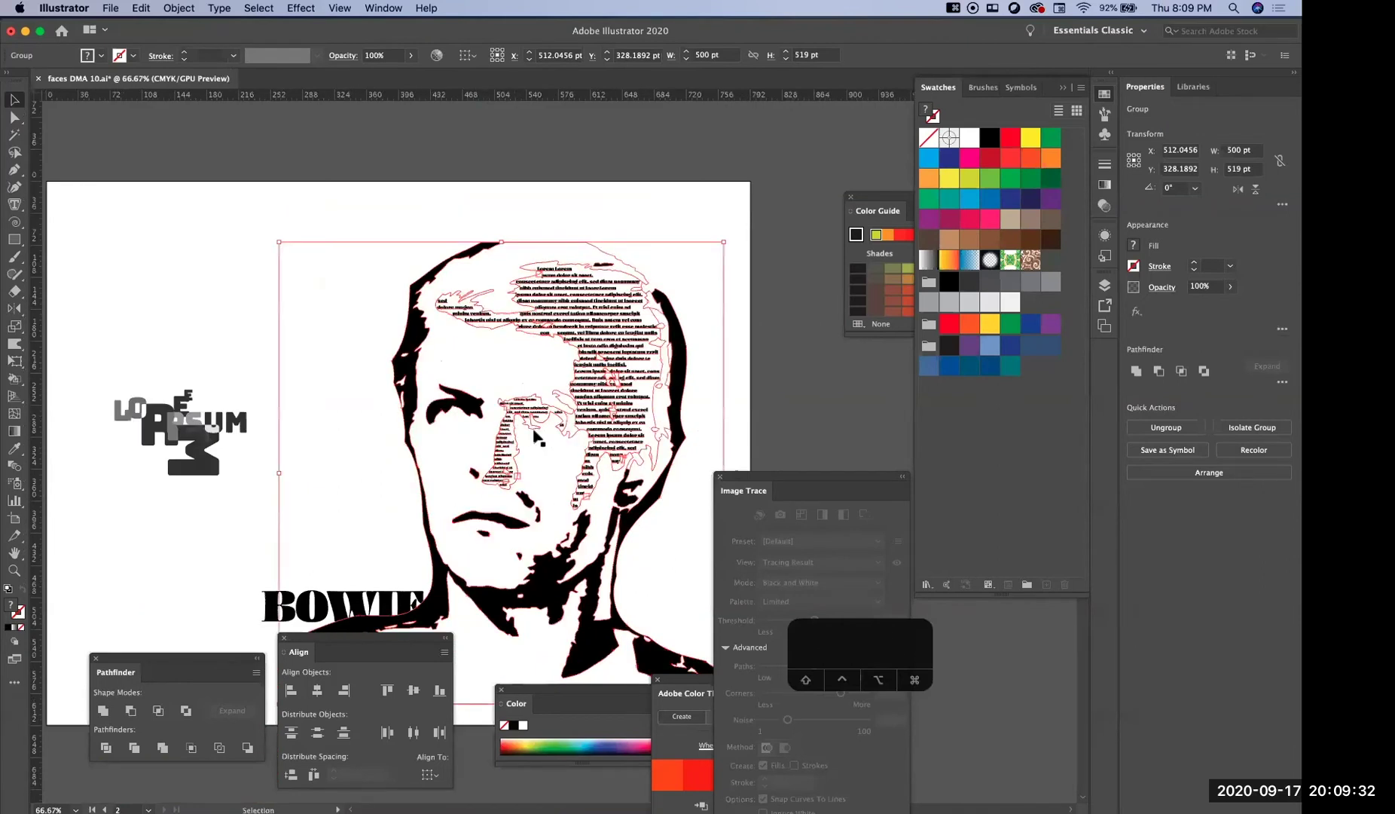
left_click(676, 283)
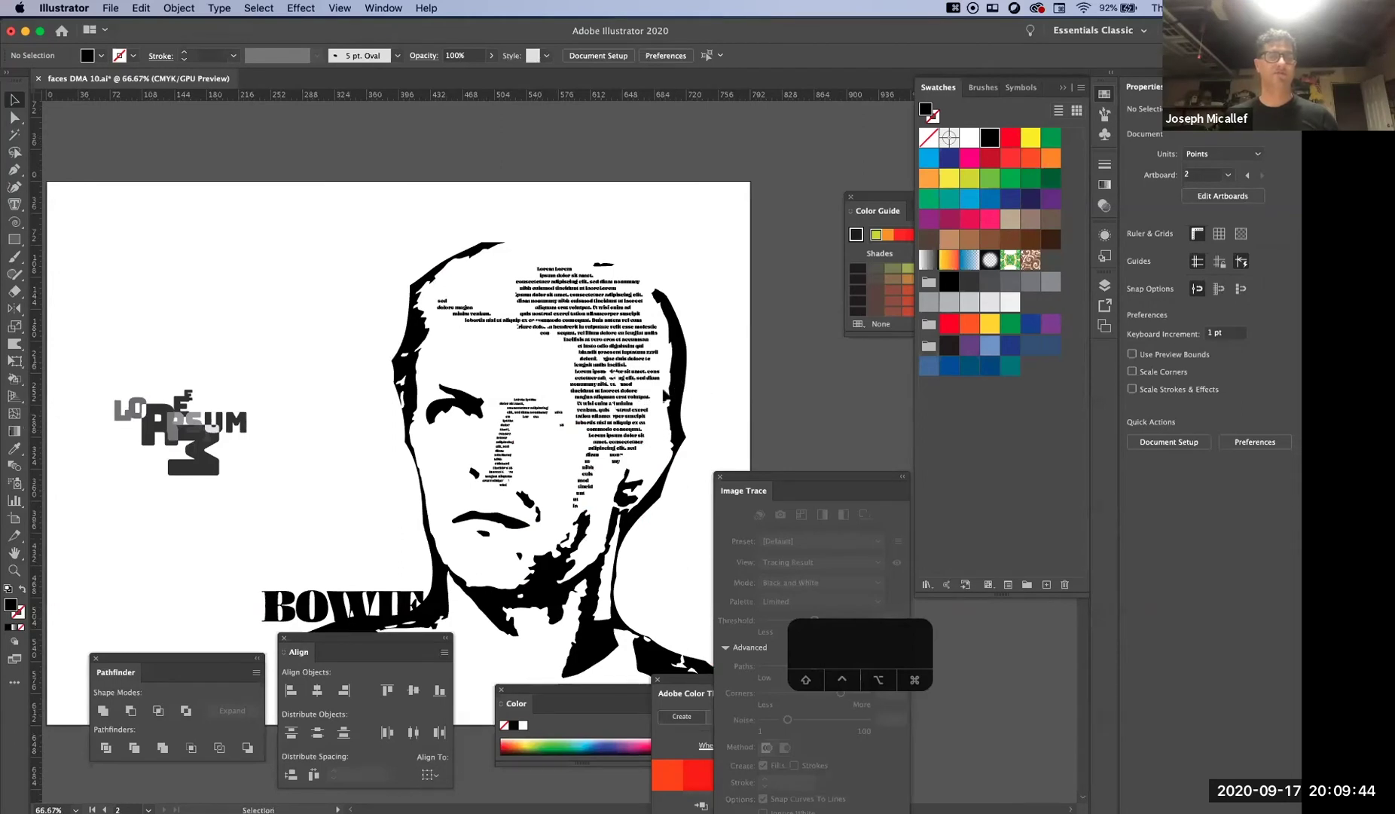
key("super+space")
left_click(610, 429)
left_click(491, 426)
key("alt+super+space")
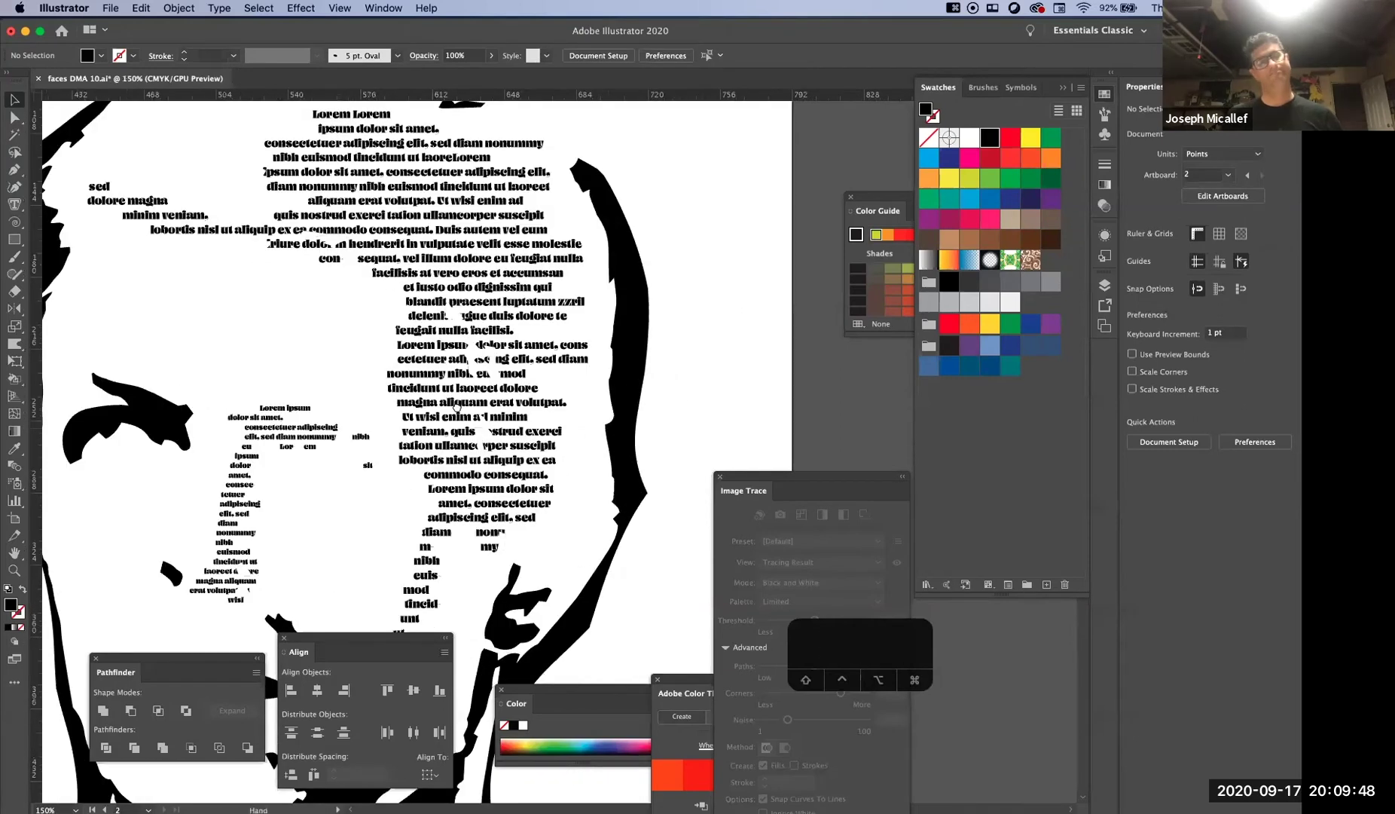
left_click(595, 343)
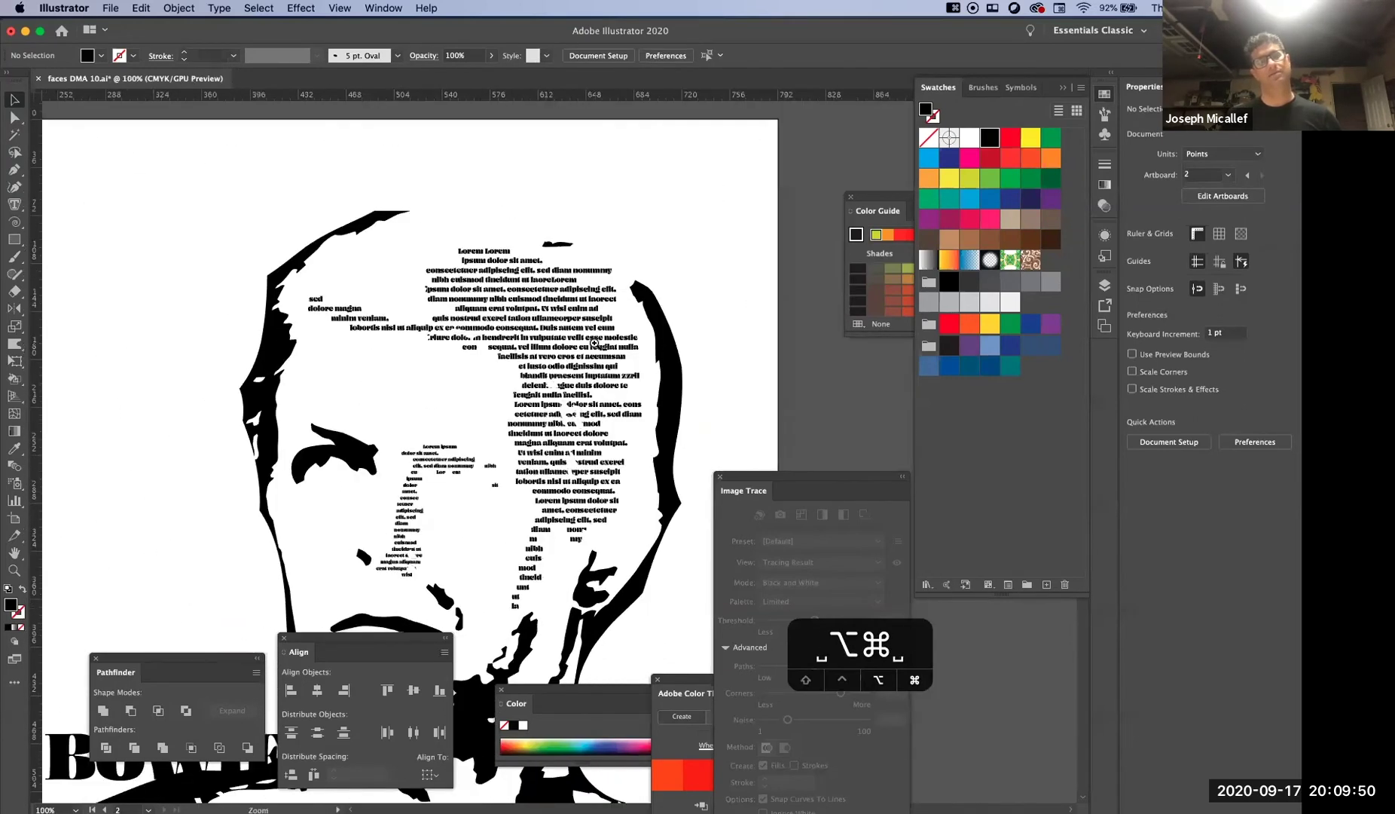
left_click(595, 343, "alt+super")
left_click_drag(592, 362, 676, 190)
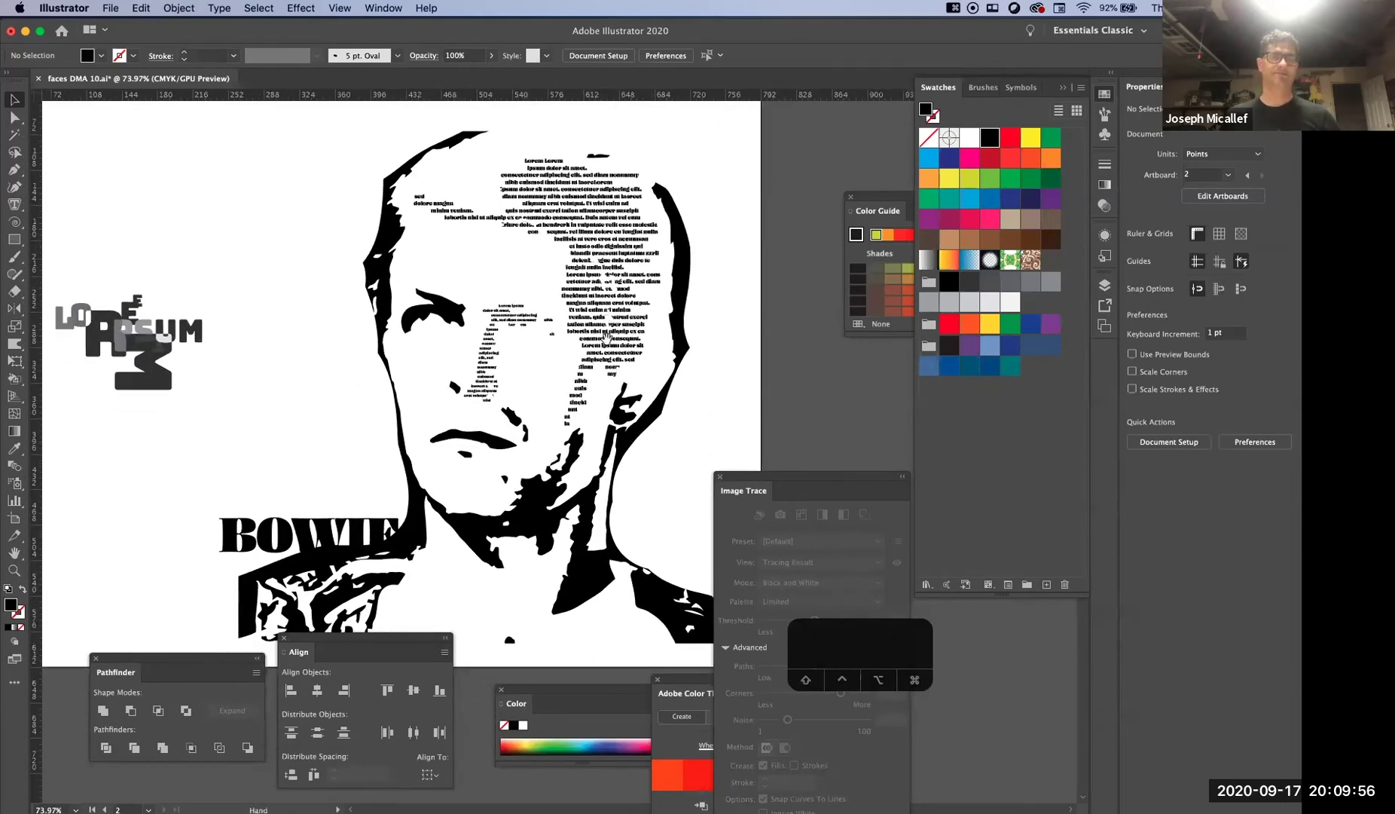
left_click(608, 337, "super")
left_click_drag(340, 437, 441, 420)
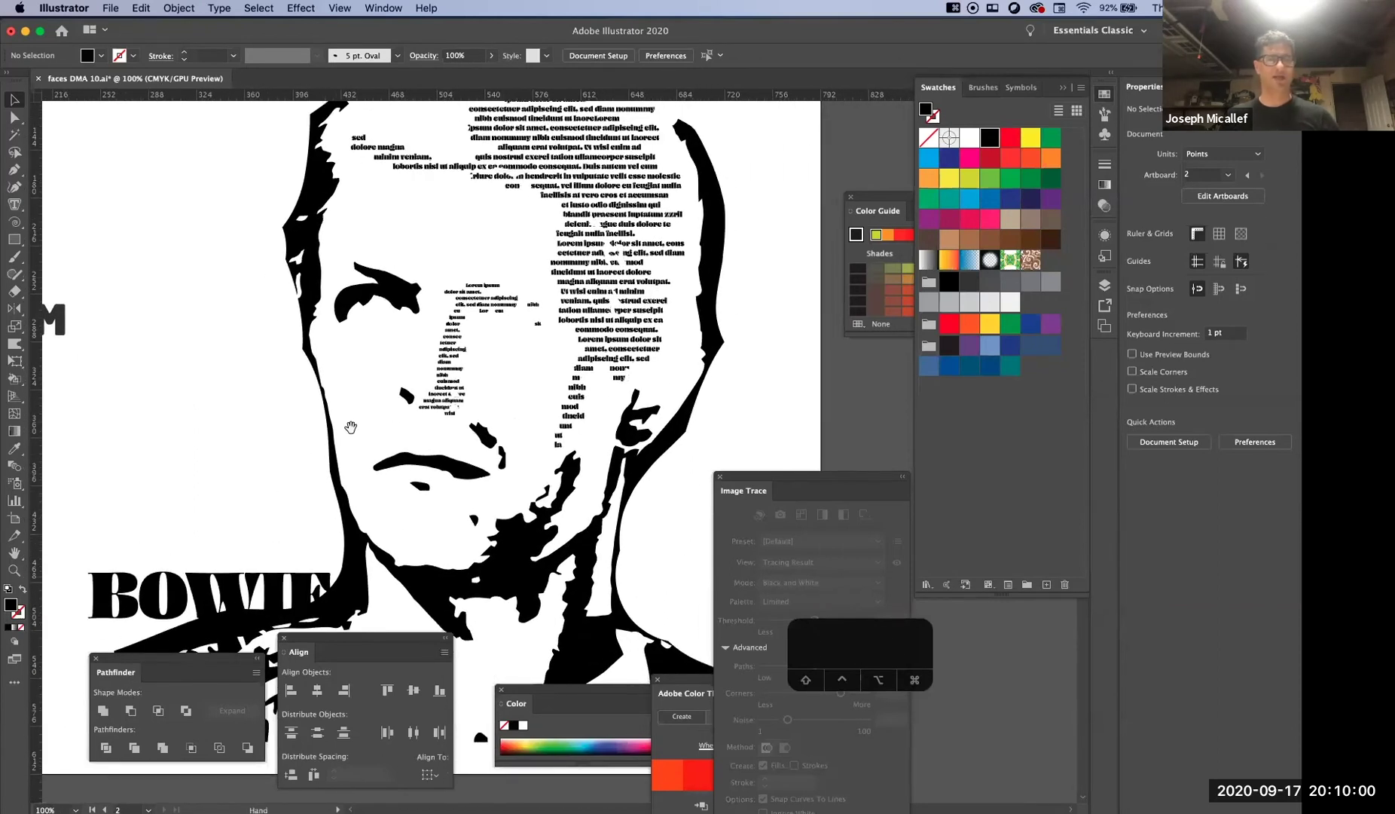
key("space")
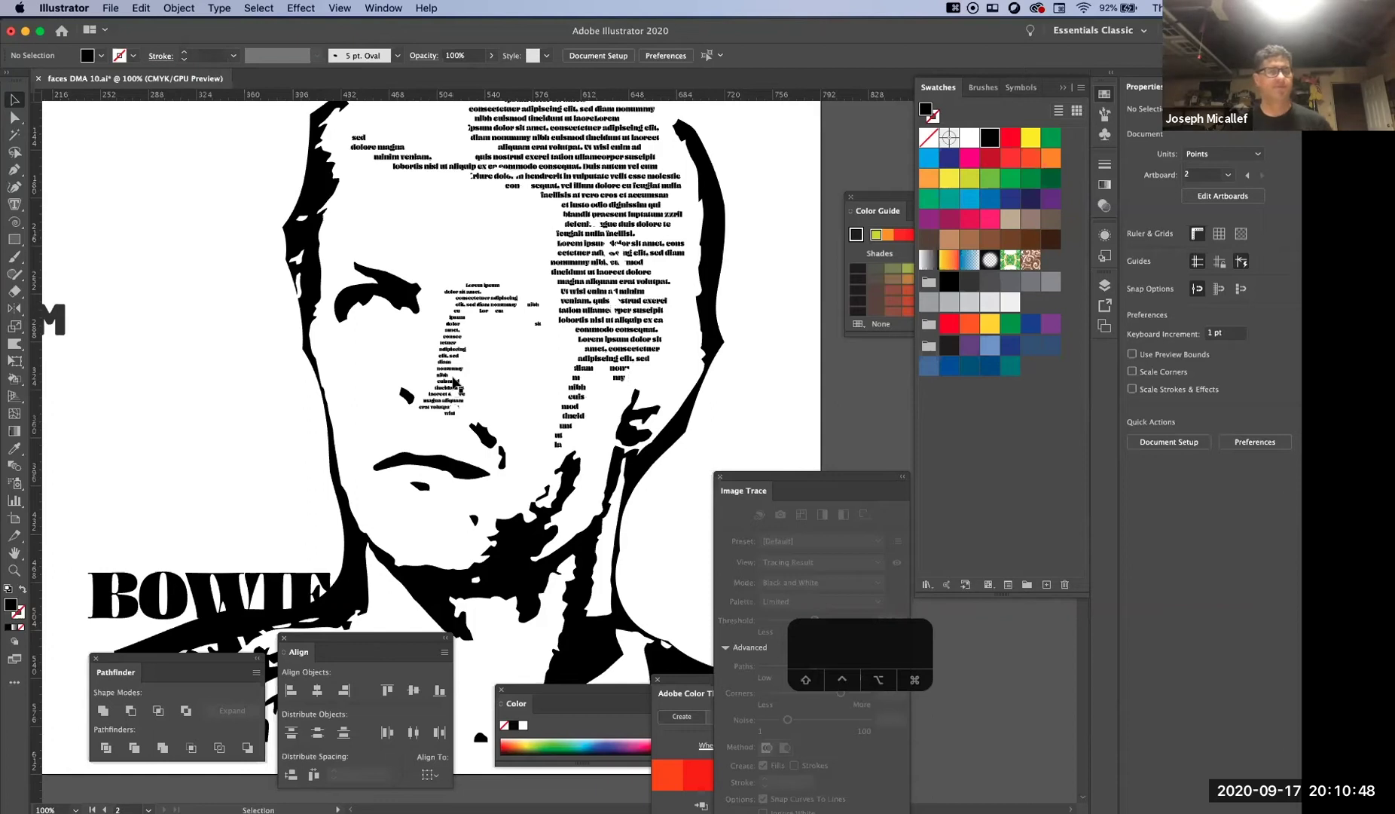
left_click(438, 544)
left_click(311, 521)
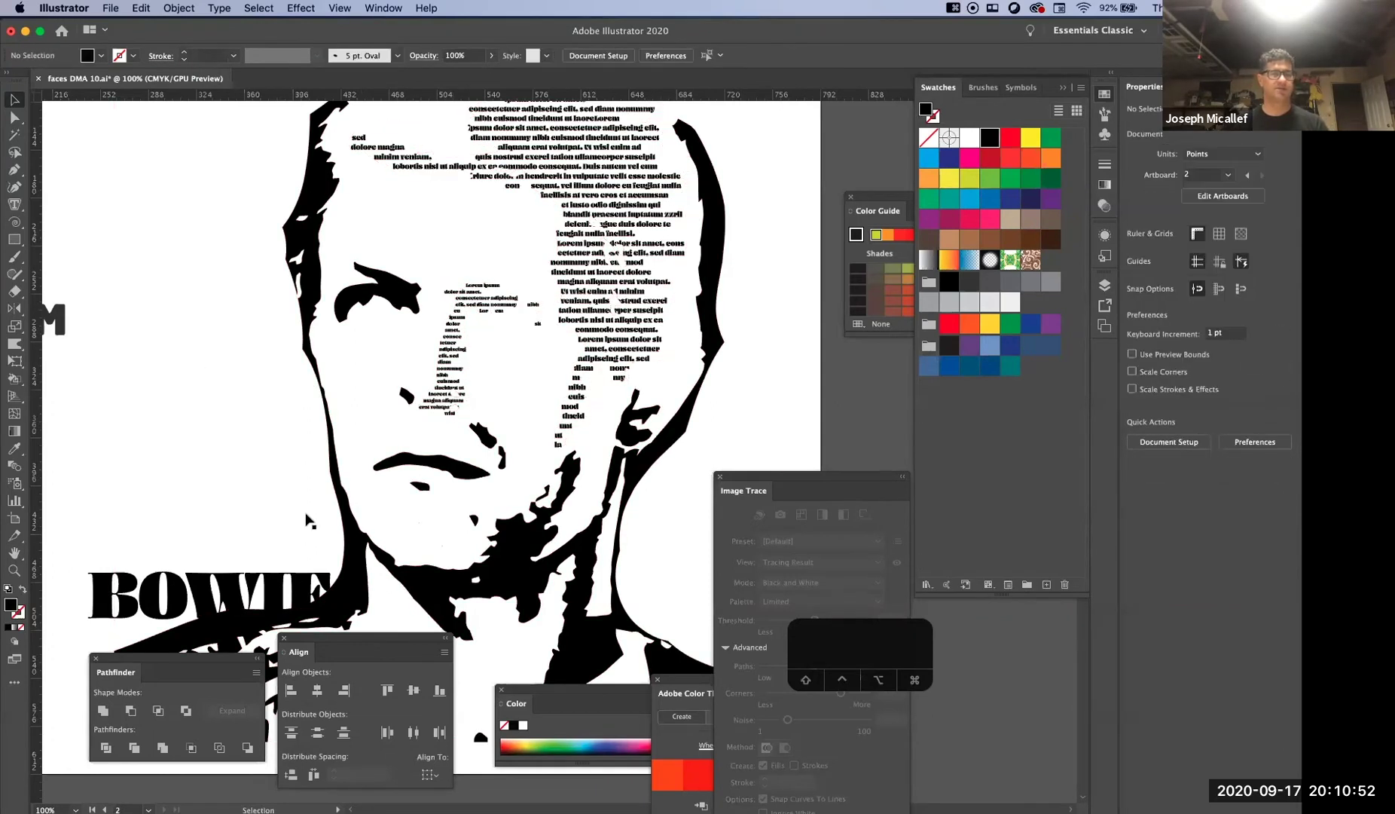
Examine the whole portrait artboard, including the text-filled shapes and the BOWIE lettering
key("z")
key("super+0")
key("super+minus")
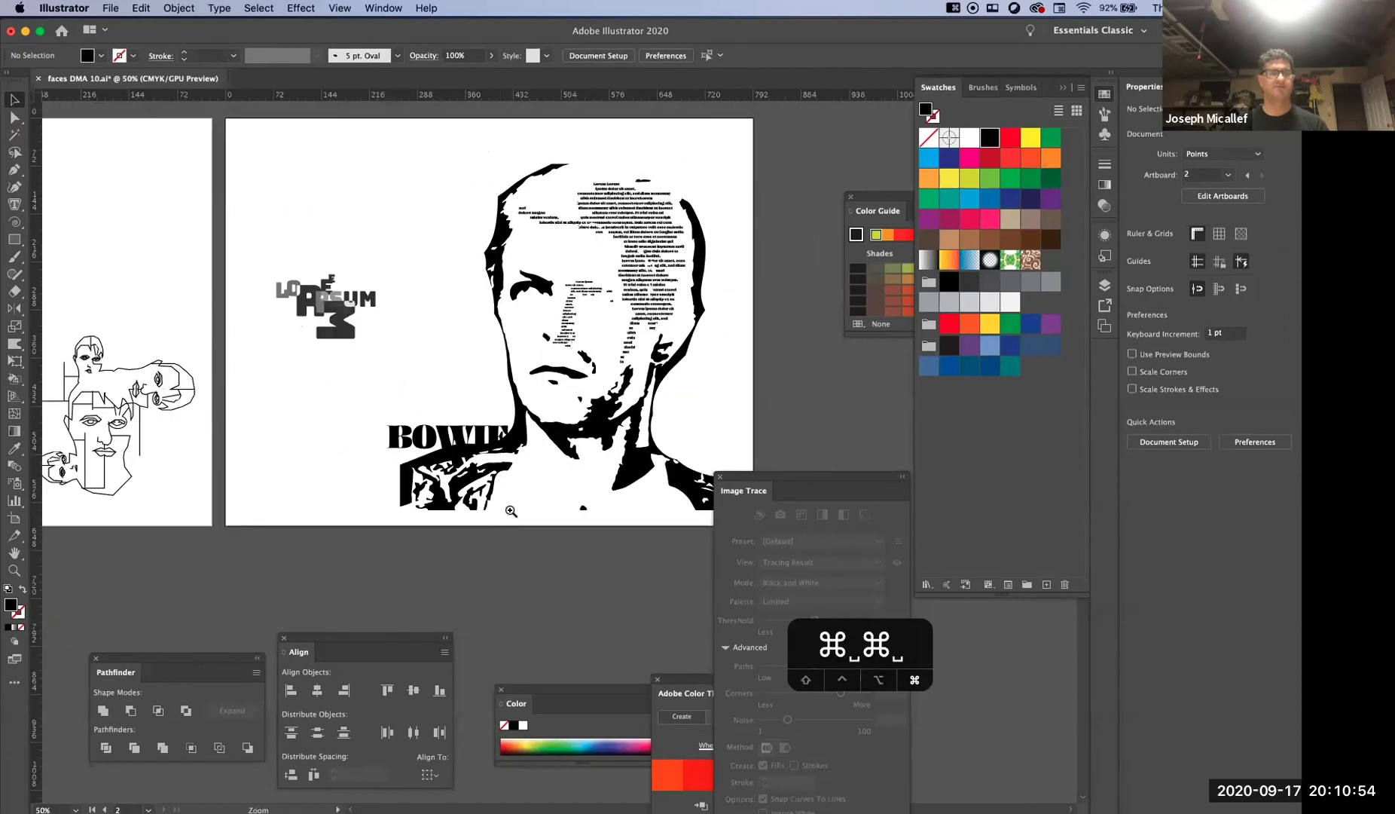
key("super+alt+0")
left_click_drag(458, 489, 525, 507)
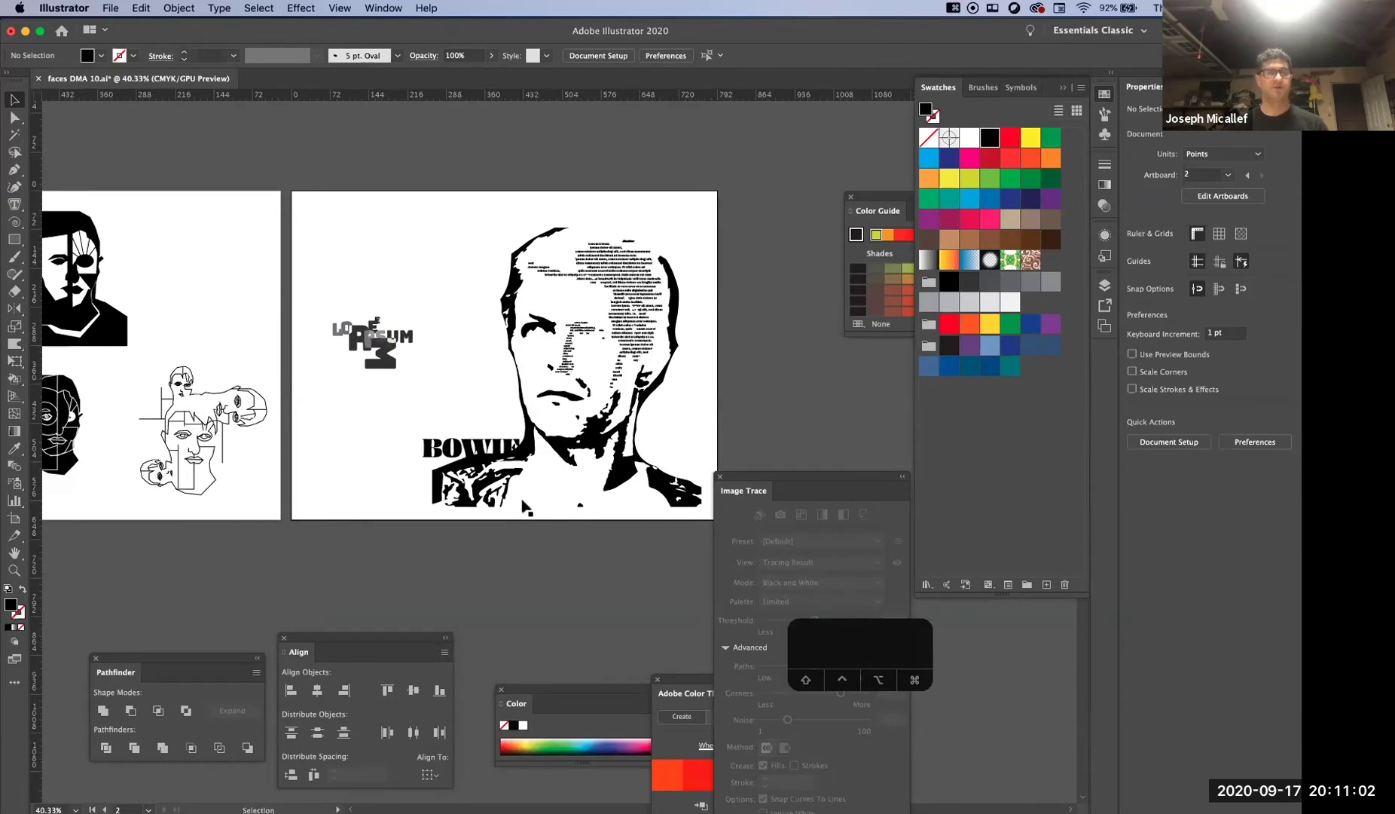
left_click(637, 435, "super")
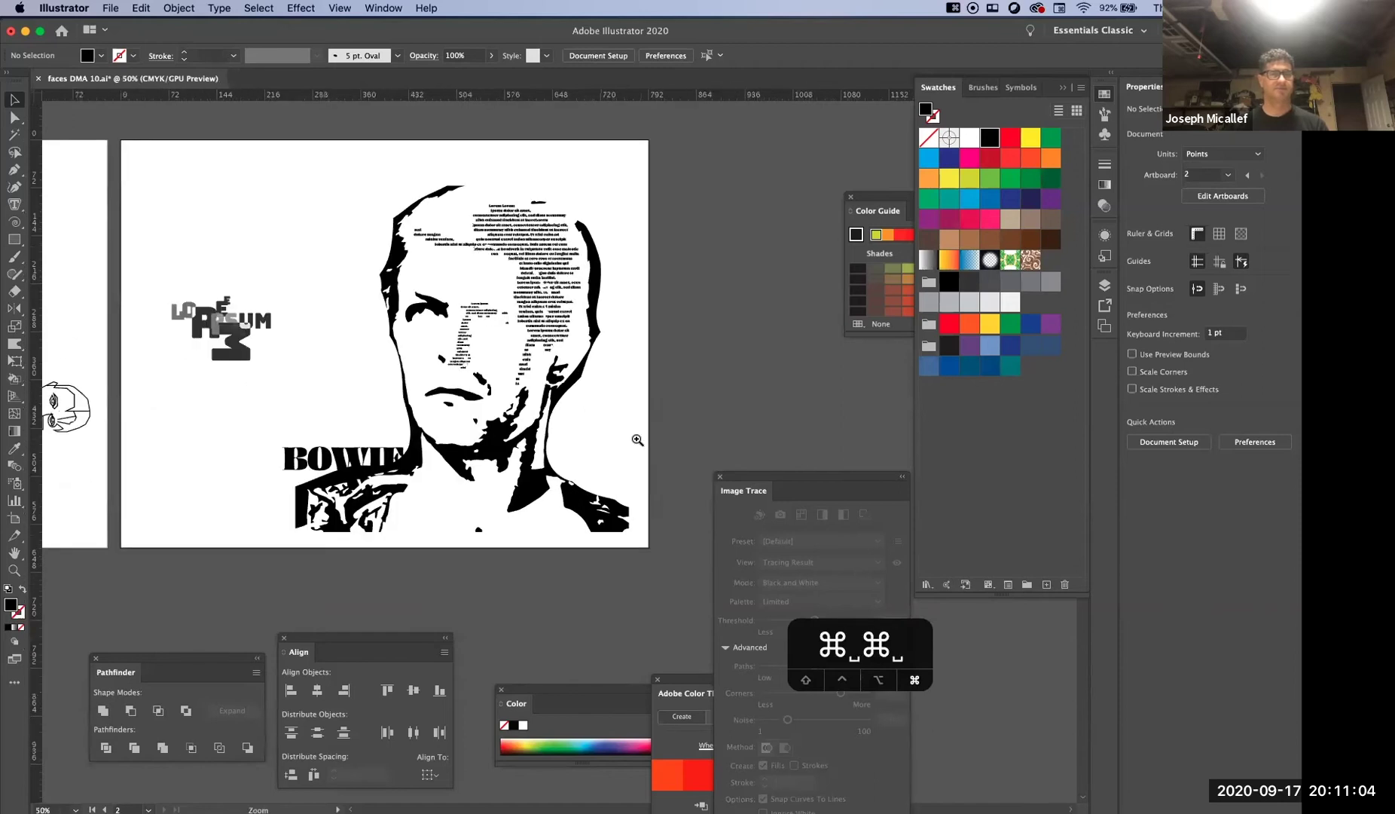
left_click(597, 434, "super")
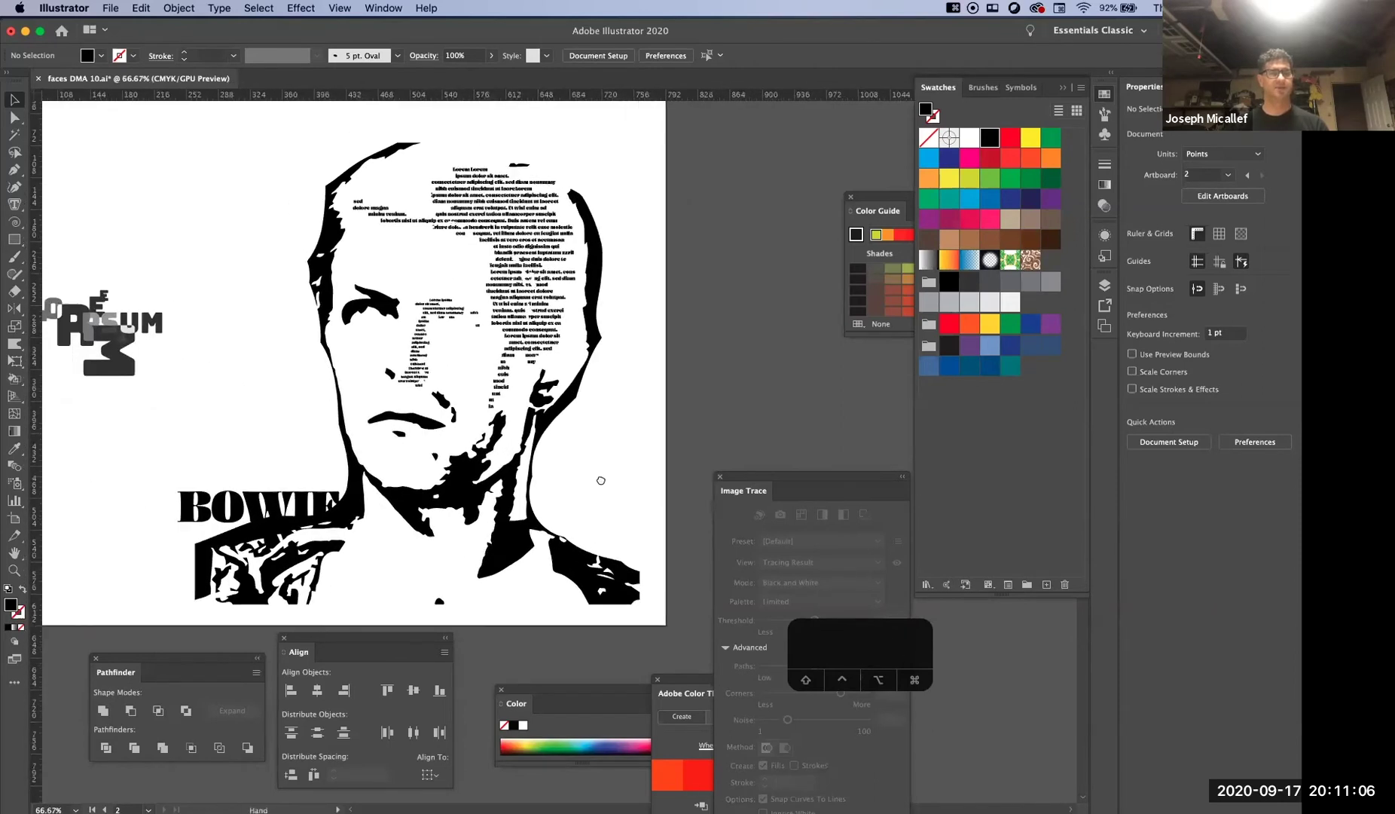
scroll(588, 471, "up", 2)
scroll(588, 471, "left", 2)
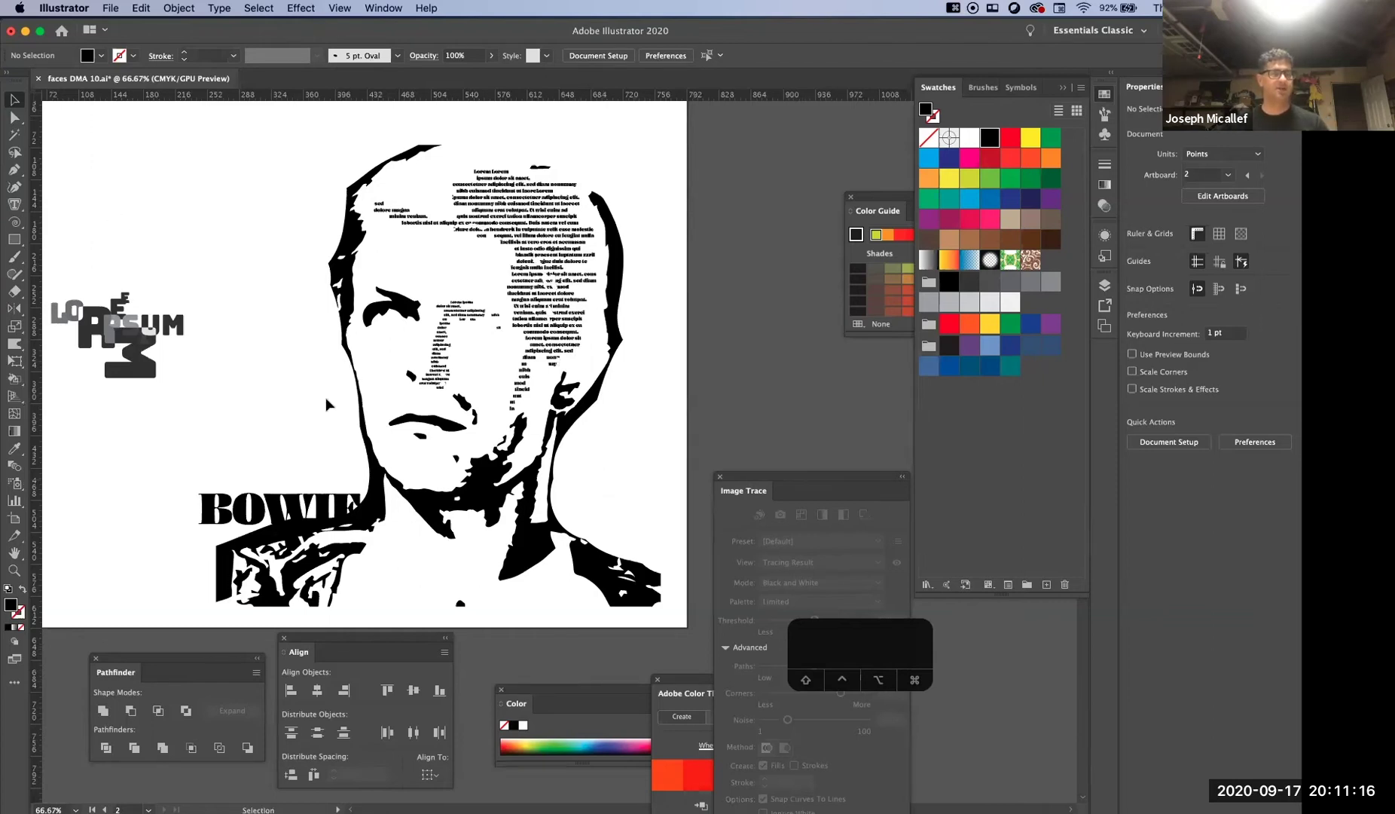
left_click(298, 512)
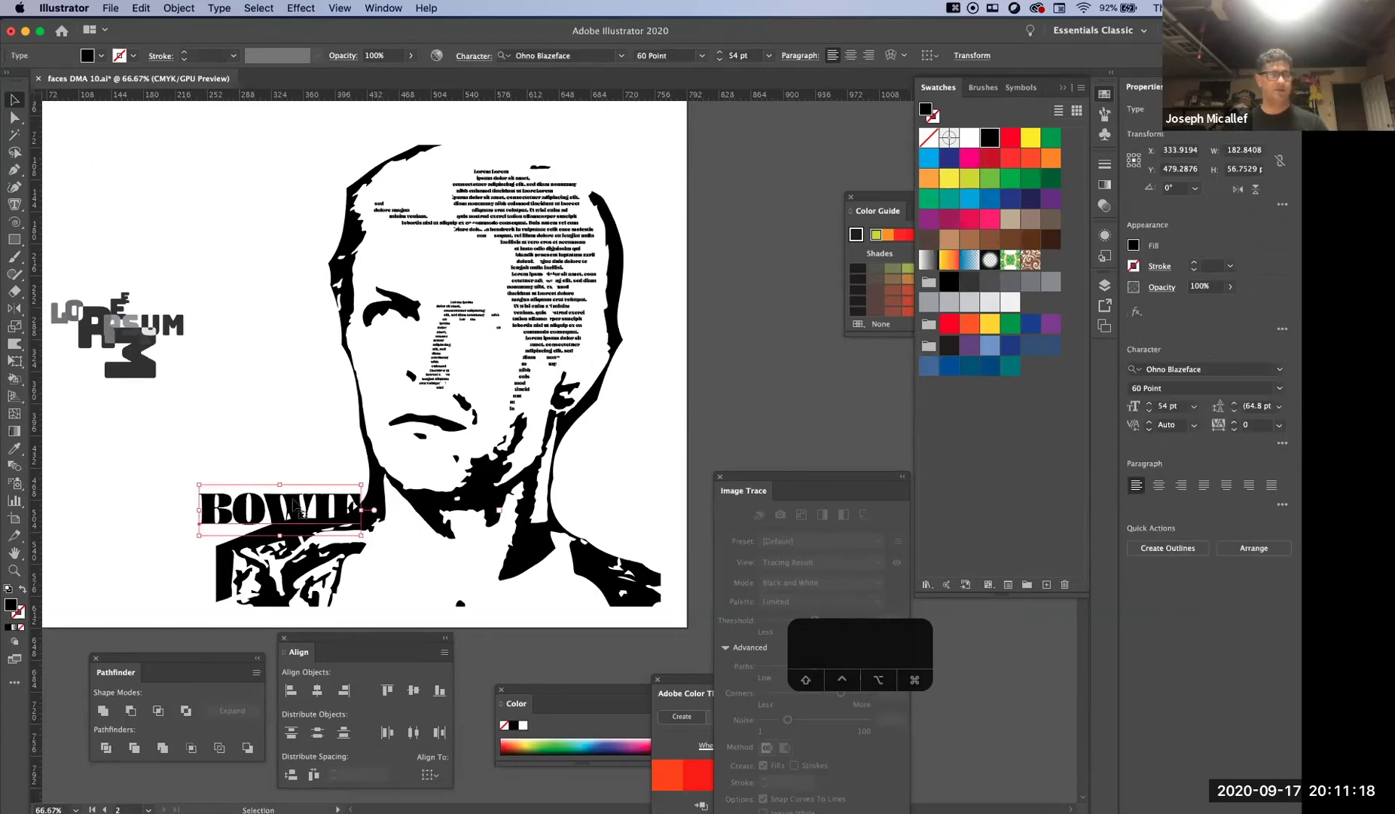
scroll(386, 374, "left", 5)
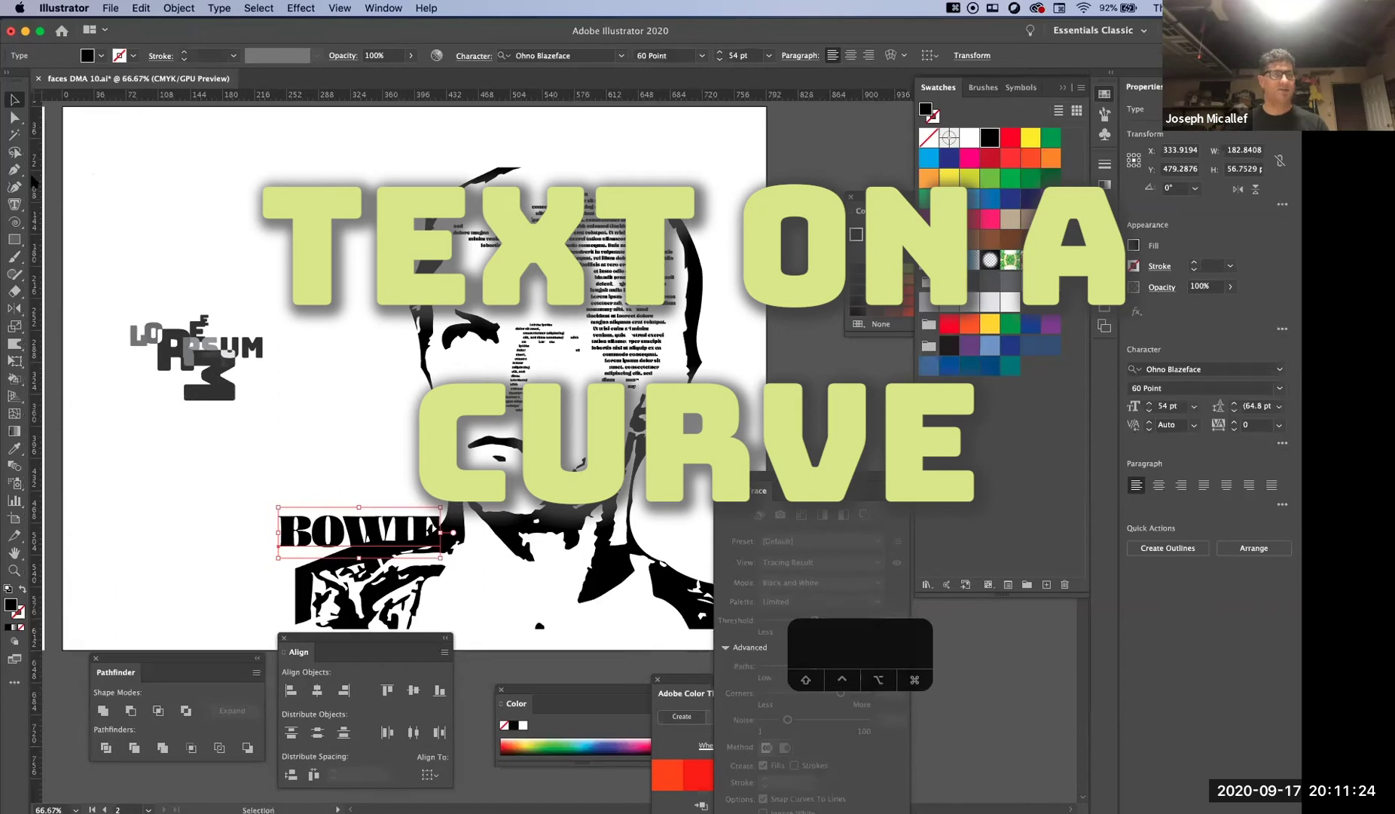
Draw an open S-shaped path about 496 pt wide and 209 pt high from the artboard's upper-left edge to the portrait's nose
left_click(15, 171)
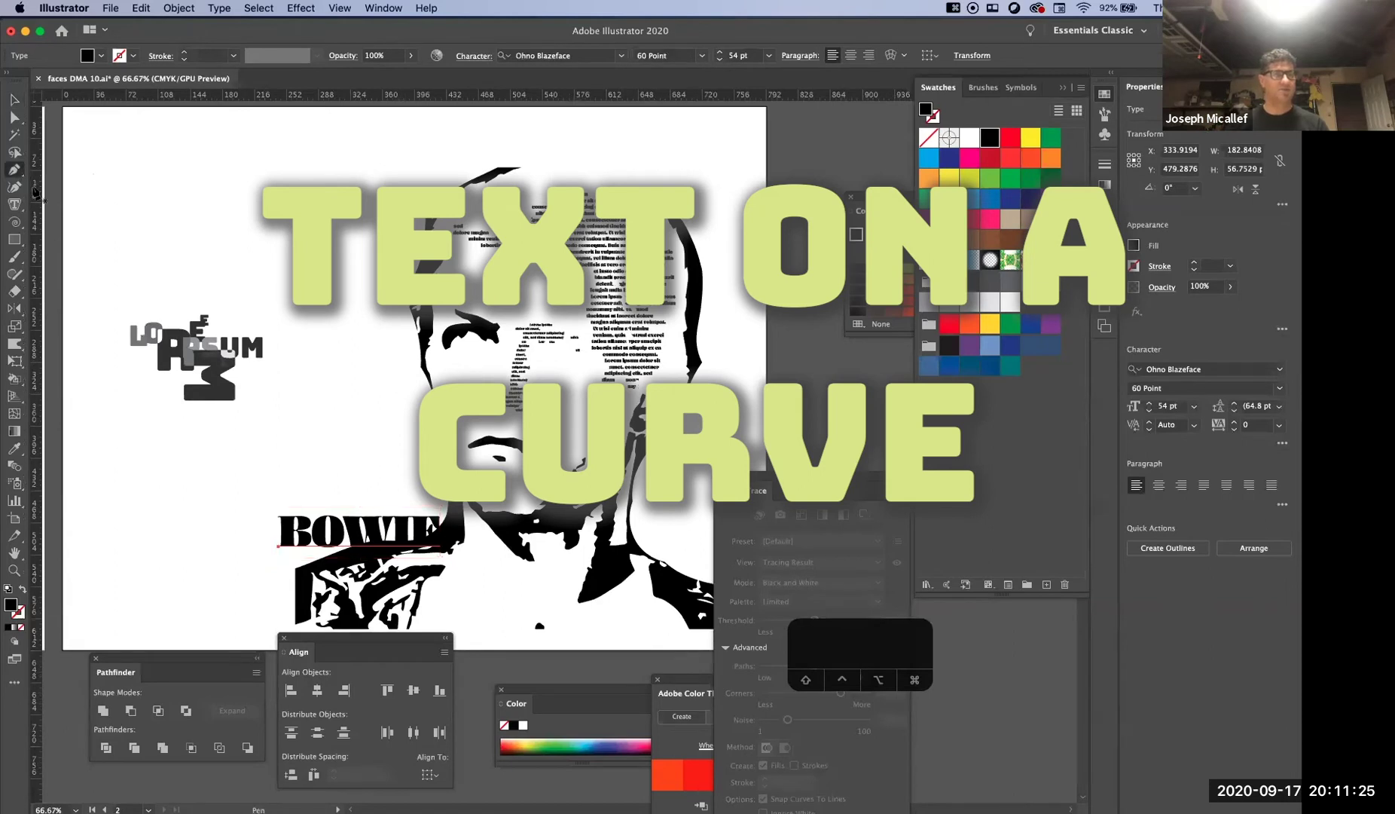
left_click(177, 212)
left_click(262, 225)
key("super+z")
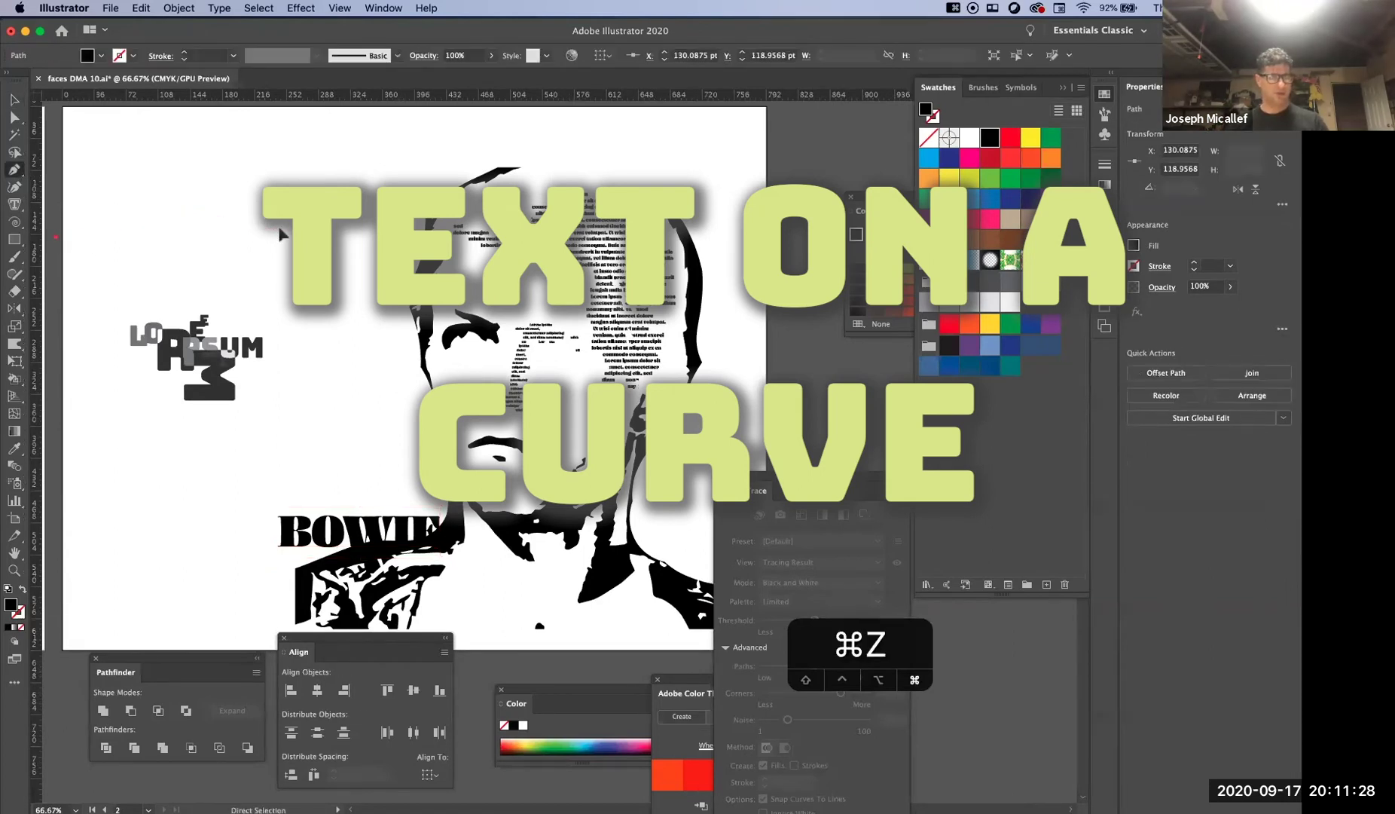
key("super+z")
left_click_drag(59, 236, 155, 209)
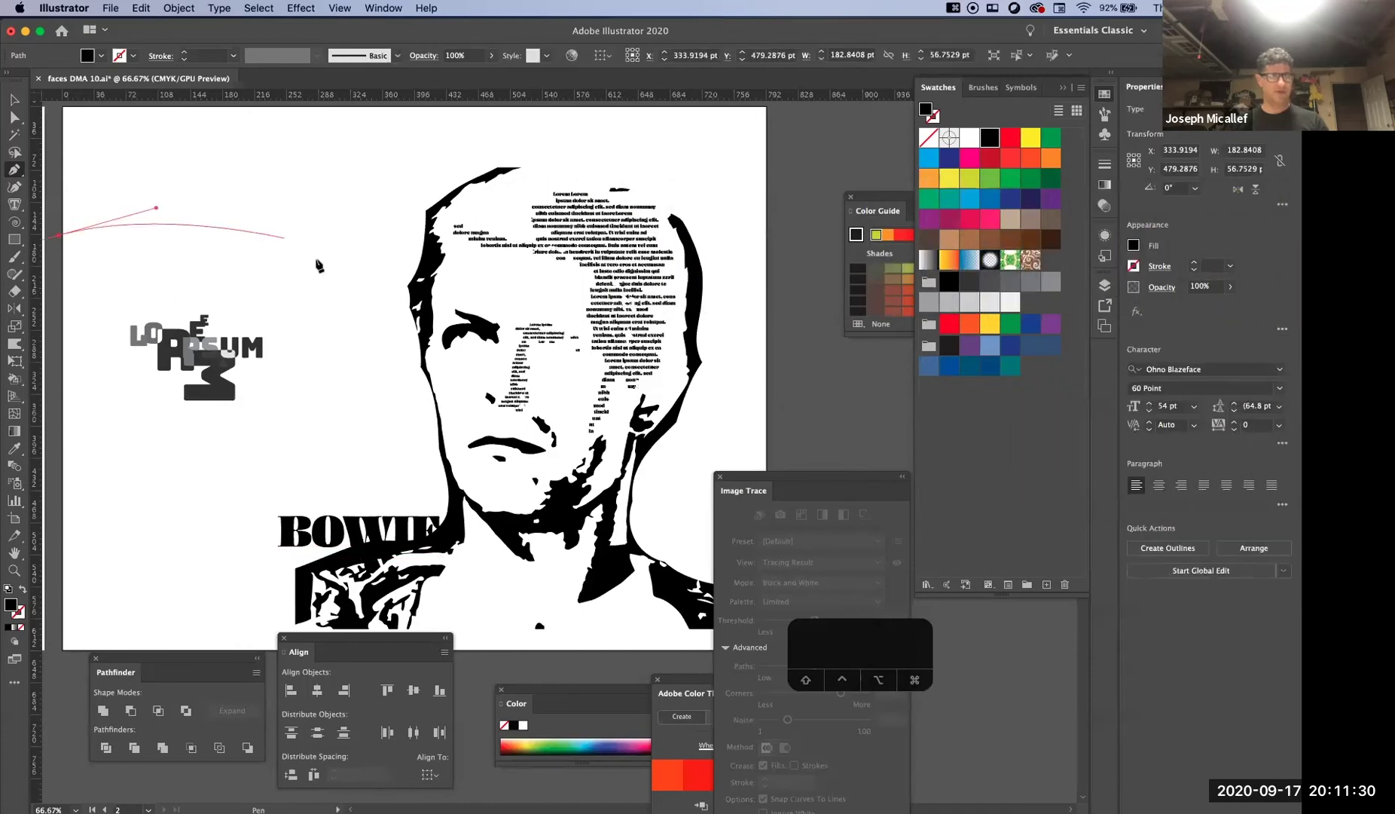
left_click_drag(337, 321, 403, 401)
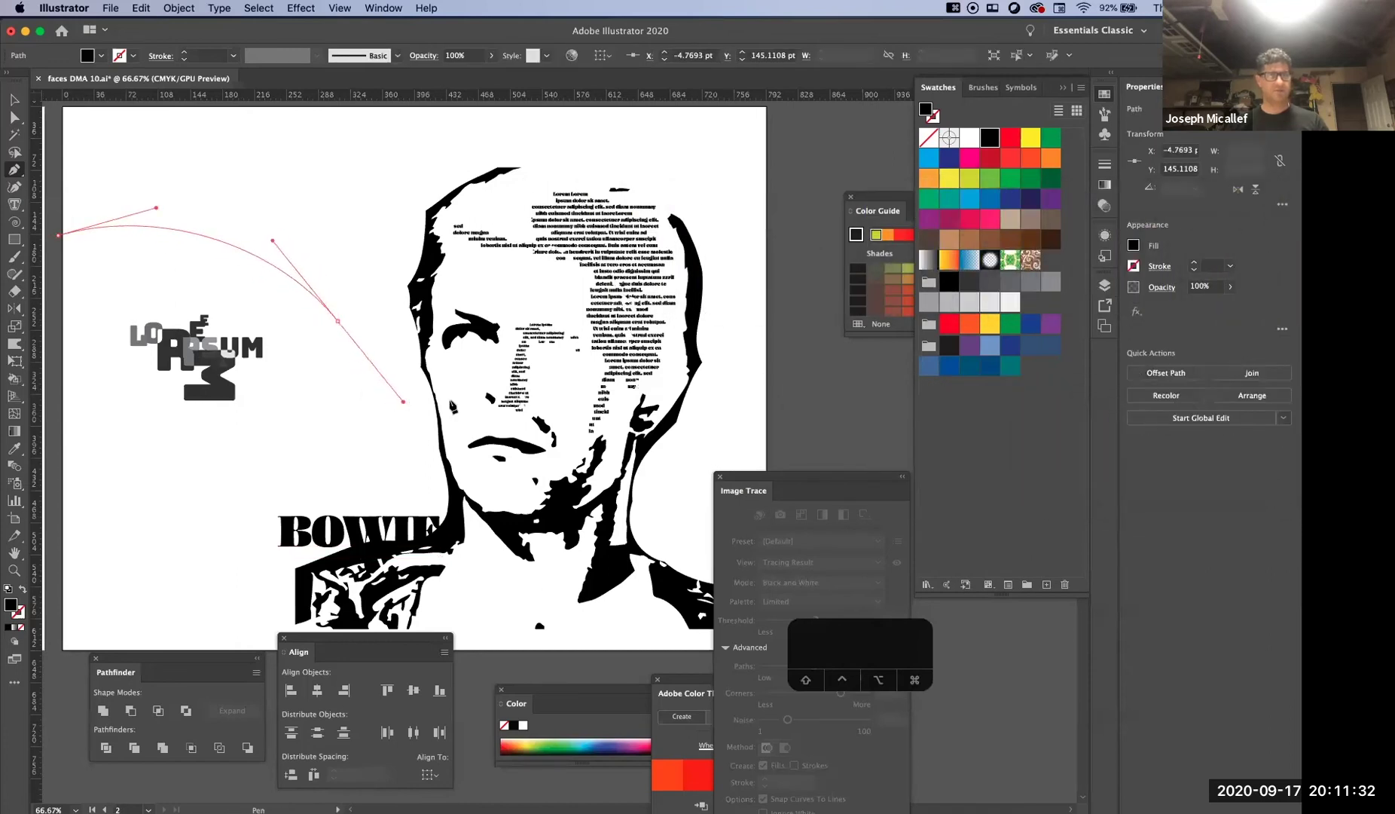
left_click(499, 411)
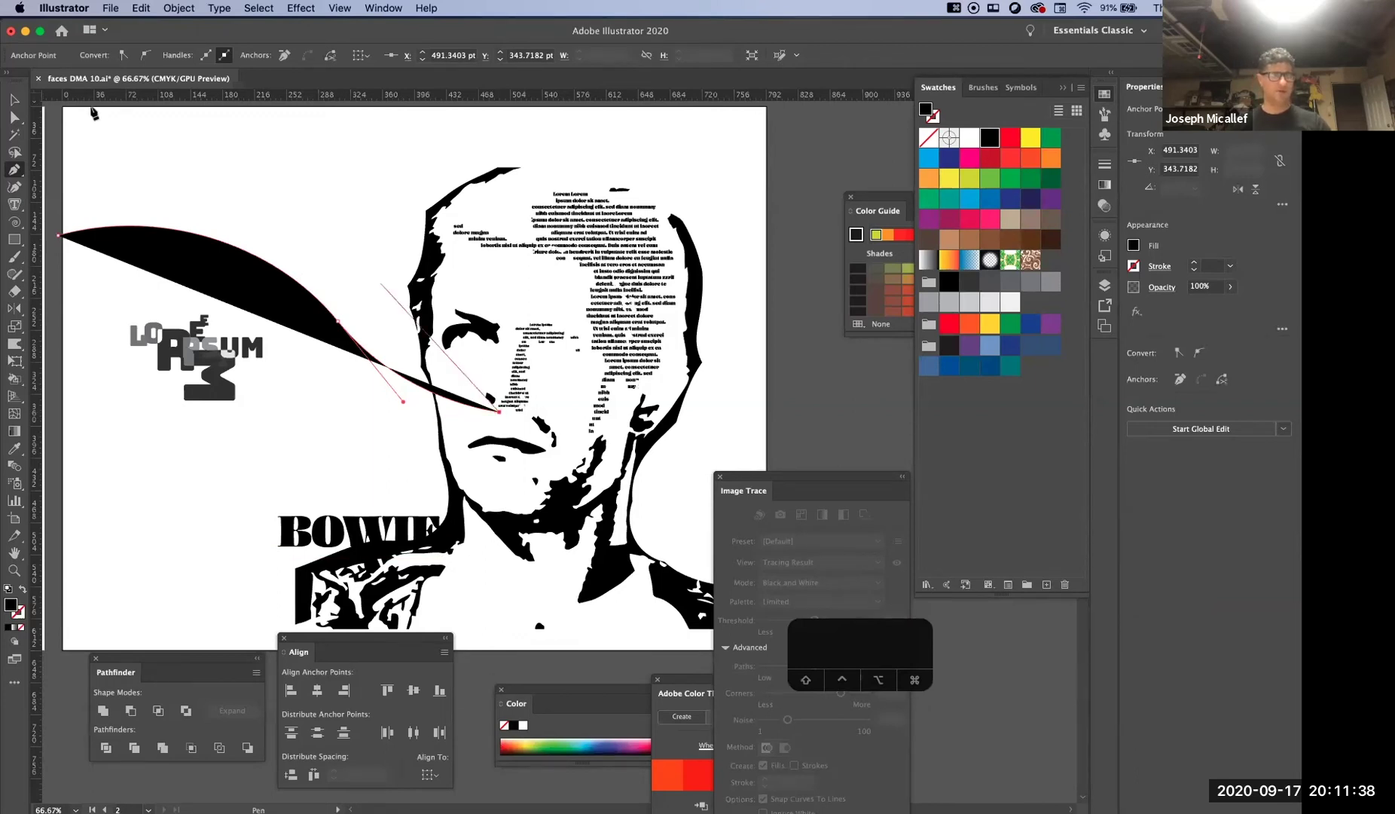
Turn the S-shaped curve into a type path with the Type tool and fill it with placeholder text
left_click(15, 100)
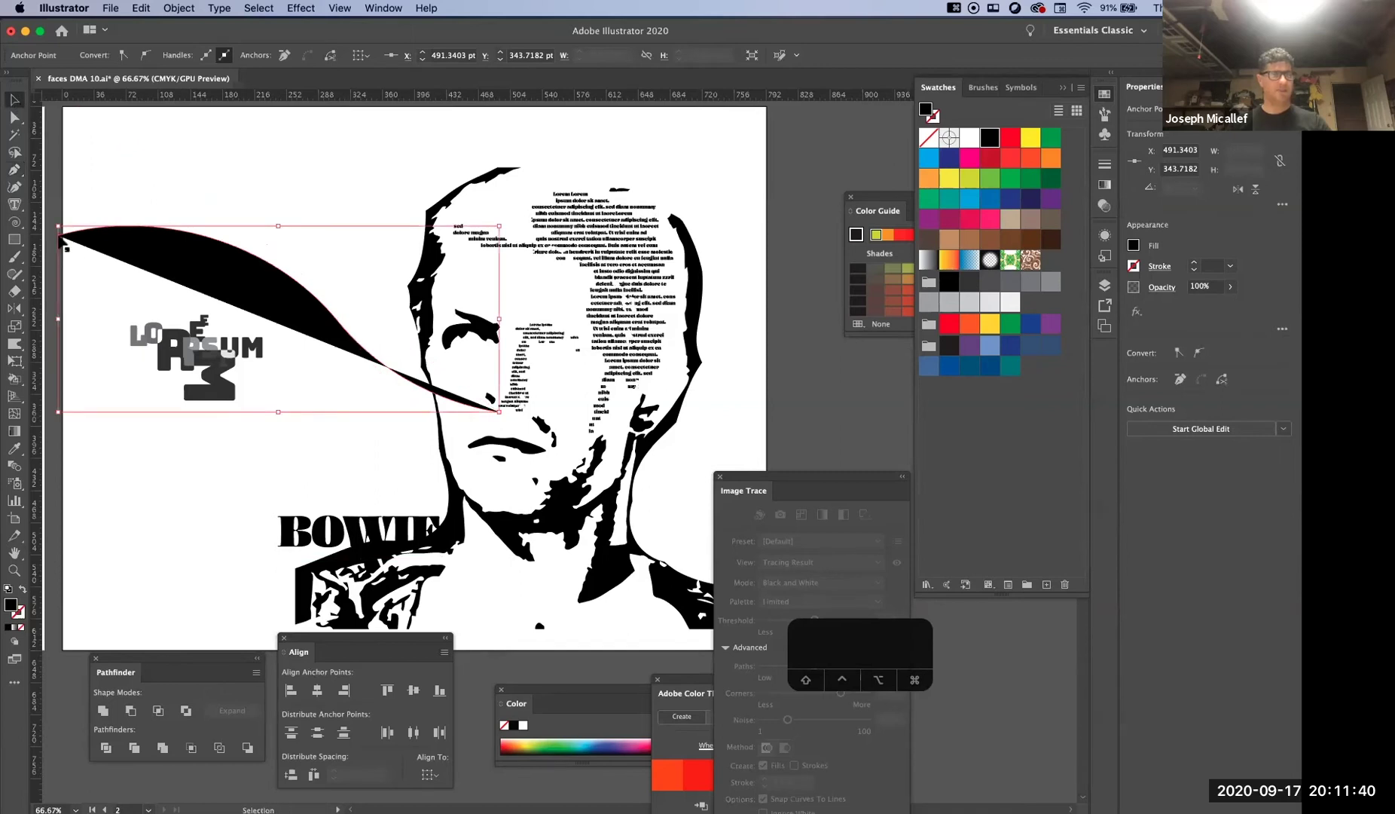
left_click(15, 204)
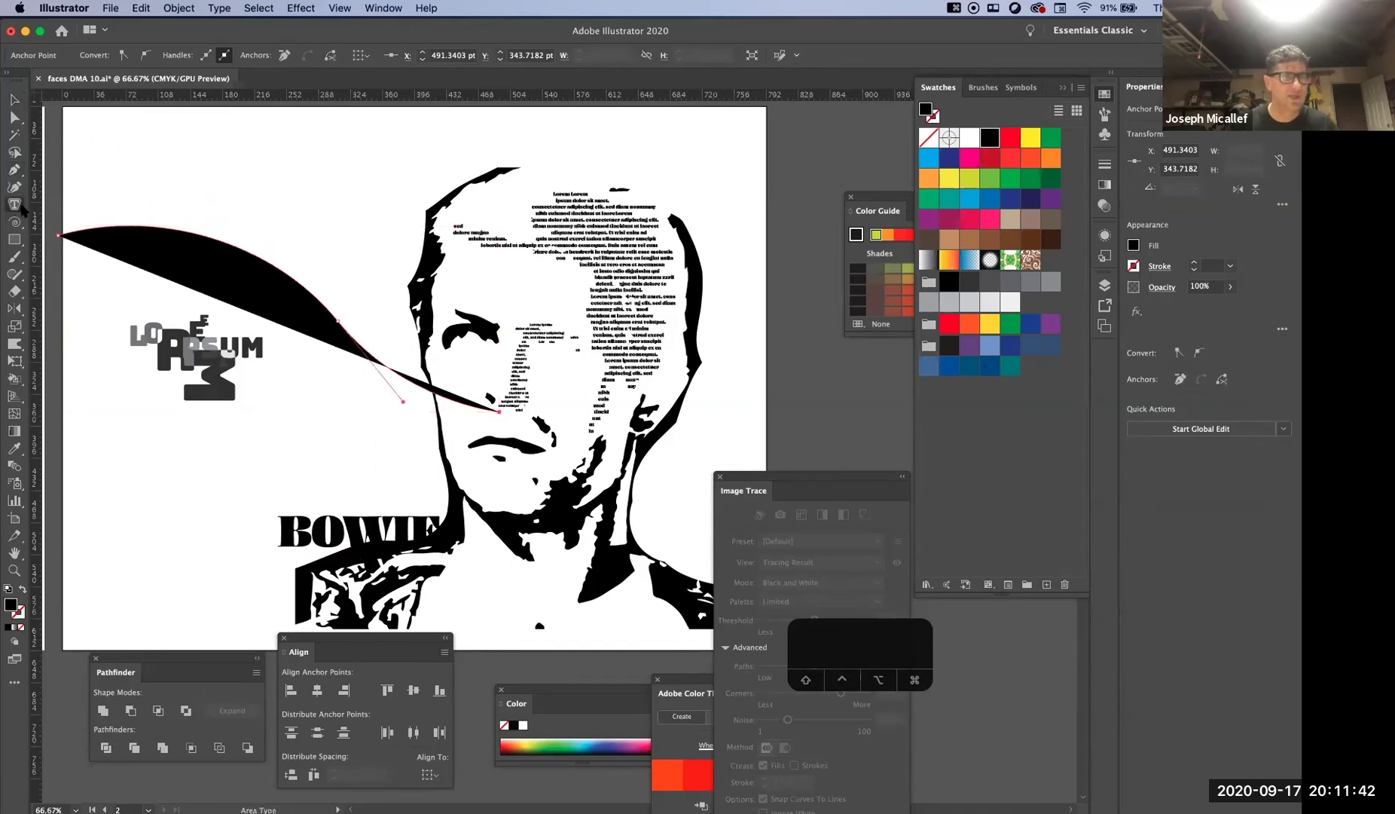
left_click(15, 204)
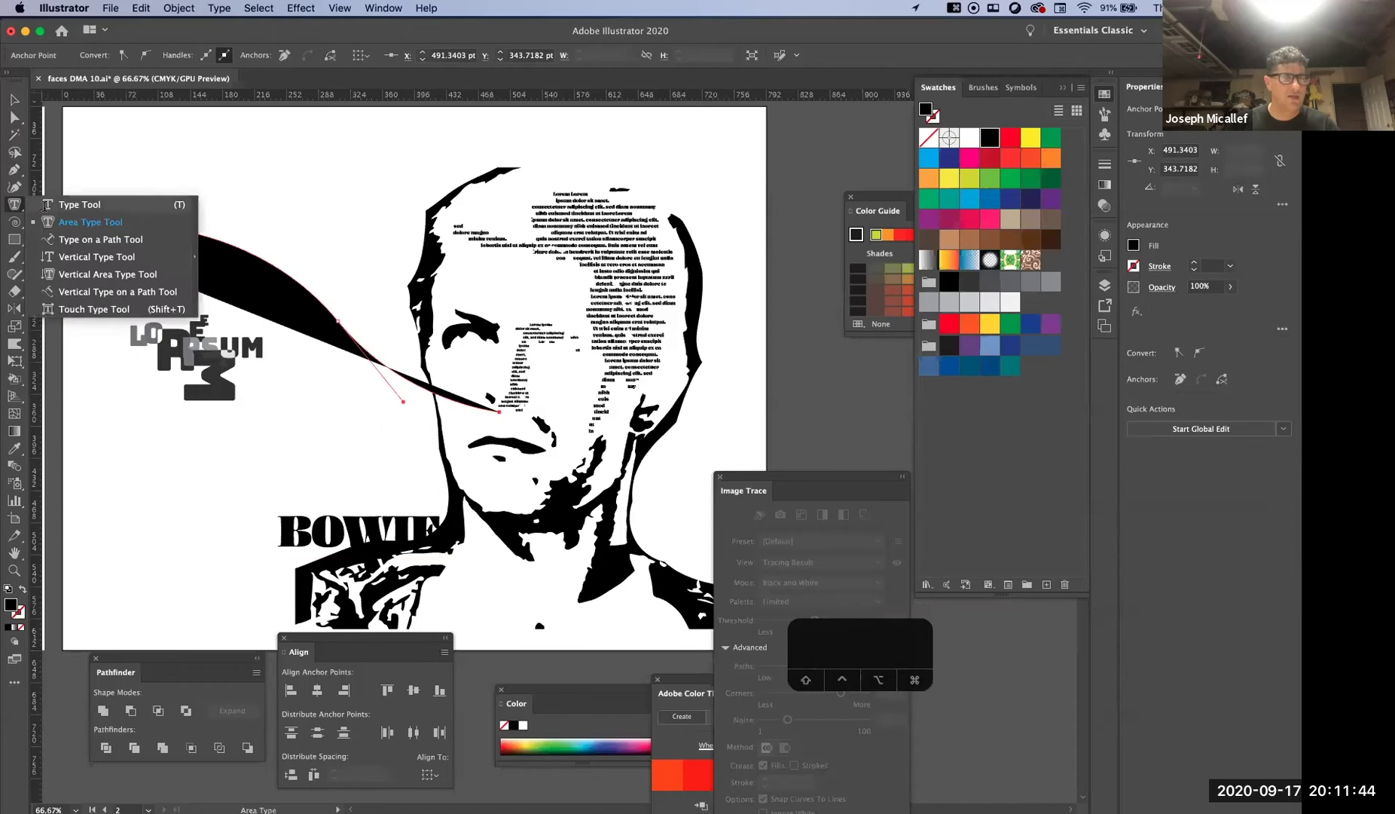
left_click(46, 205)
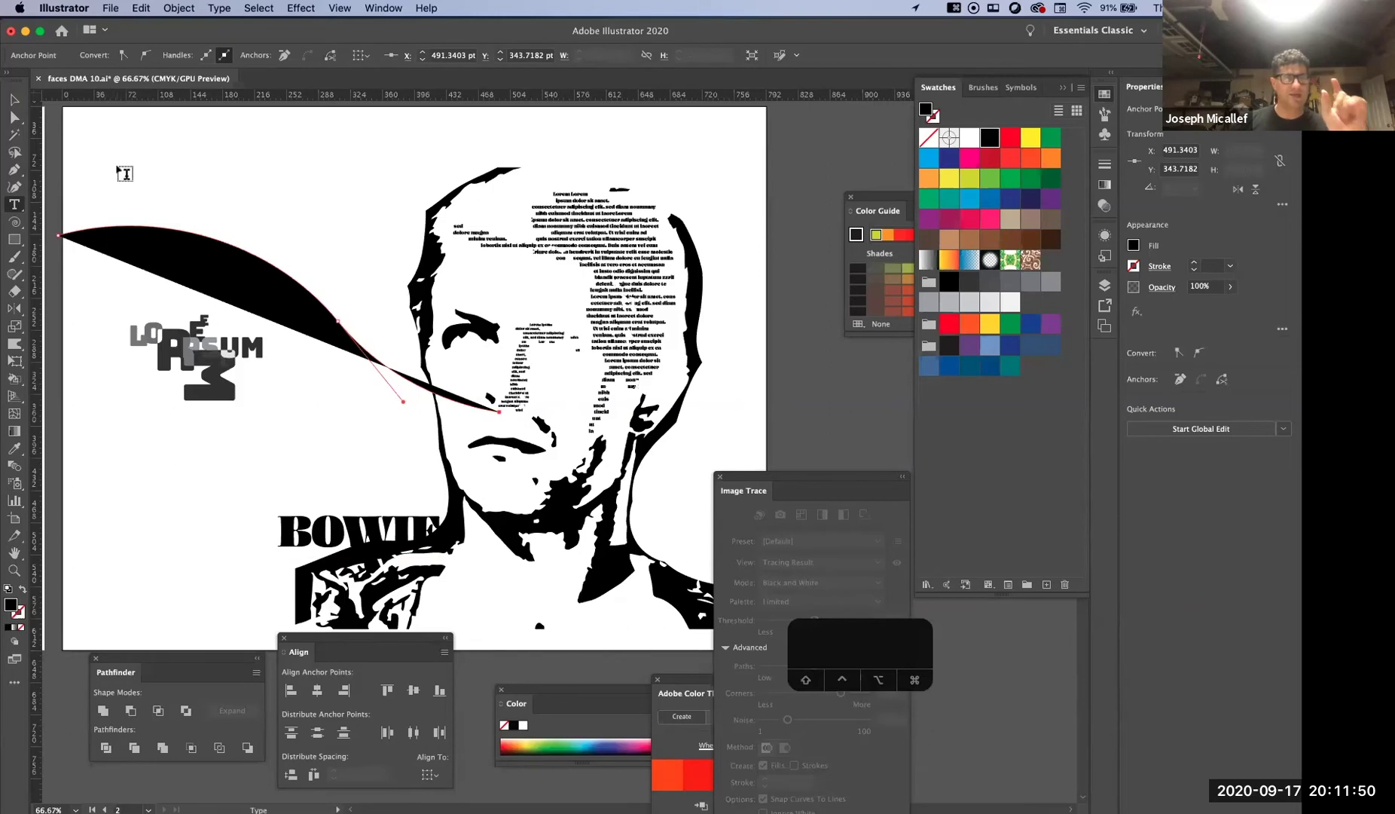
left_click(110, 224)
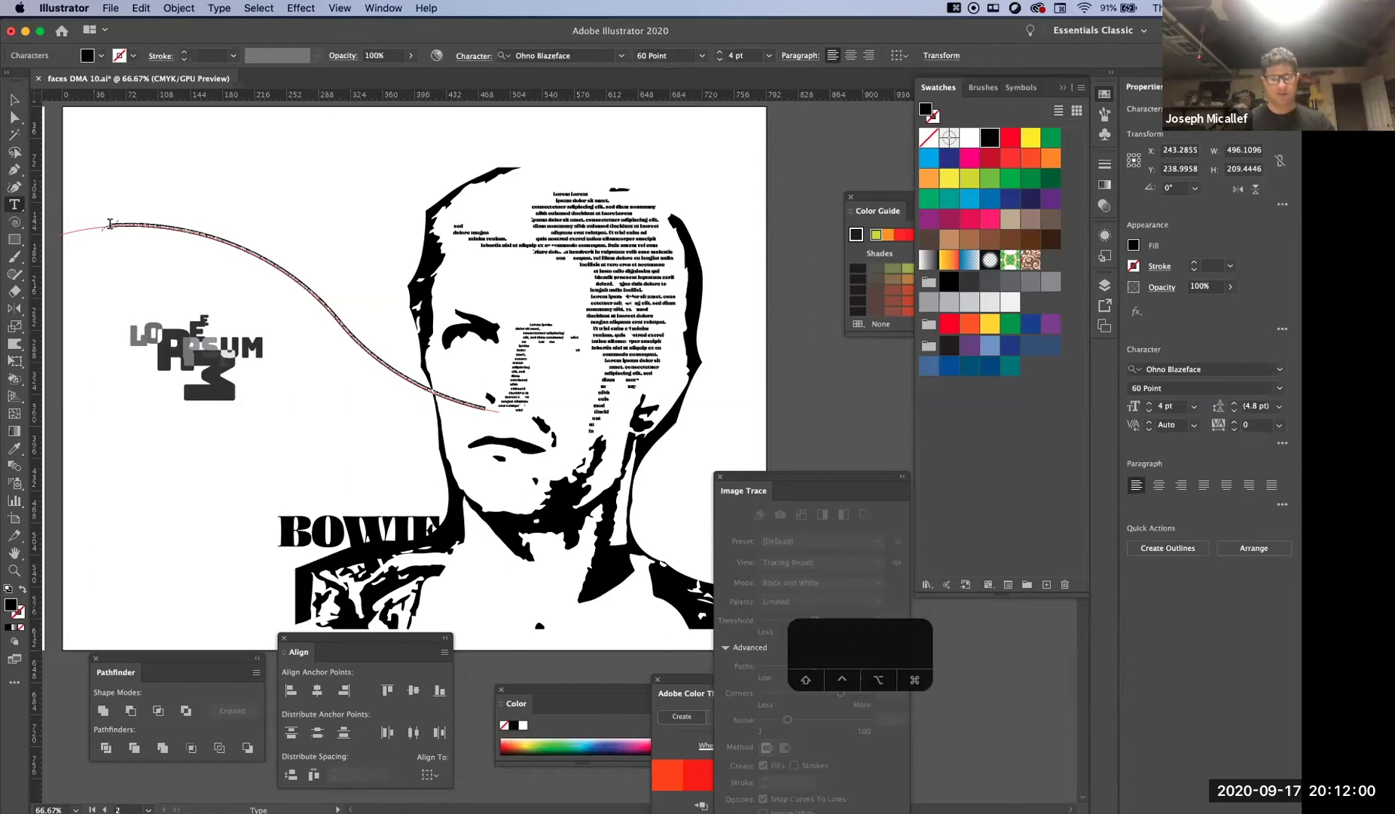
Enlarge the placeholder text along the S-shaped curve to 20 pt
key("super+shift+period")
key("super+shift+period")
key("super+shift+period")
key("super+shift+period")
key("super+shift+period")
key("super+shift+period")
key("super+shift+period")
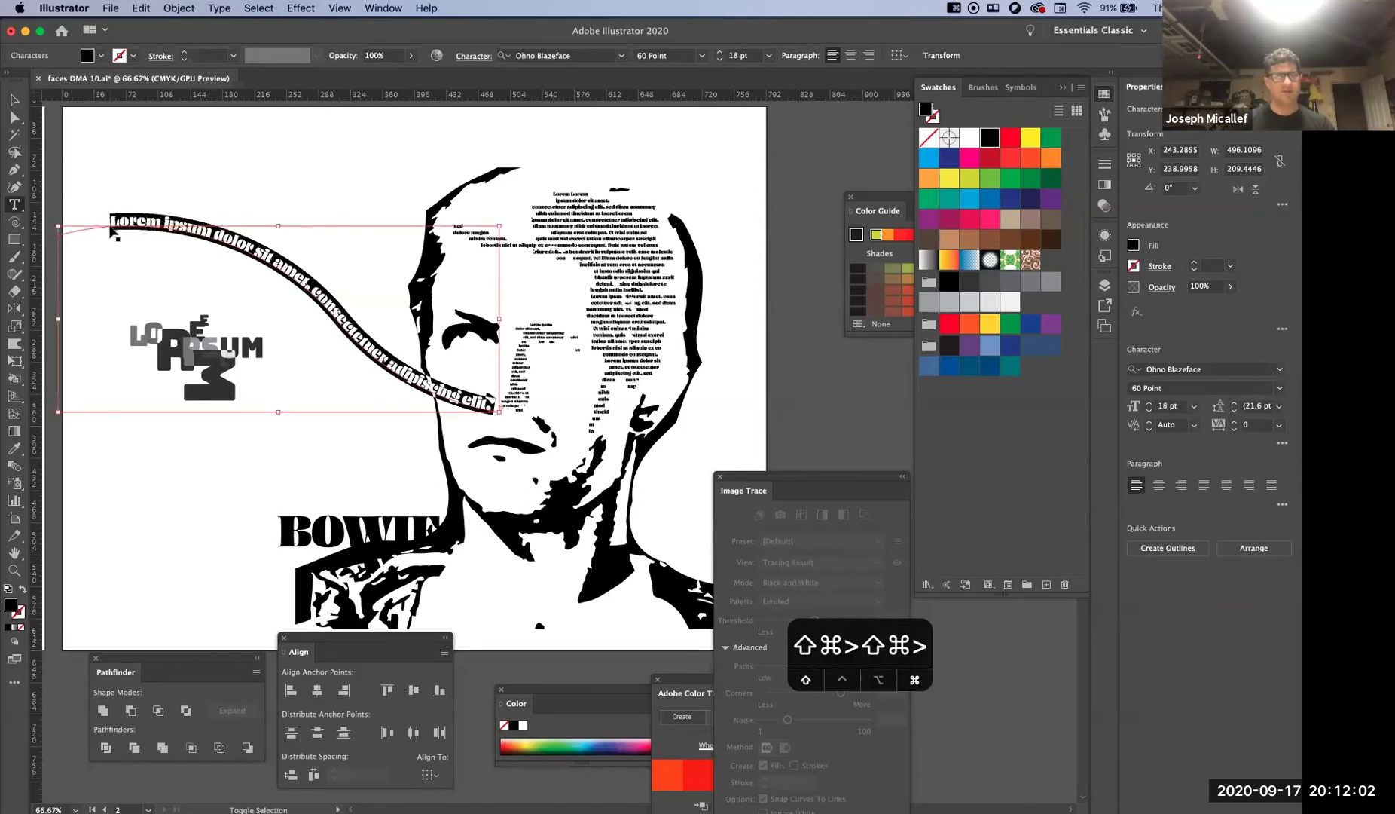
key("super+shift+period")
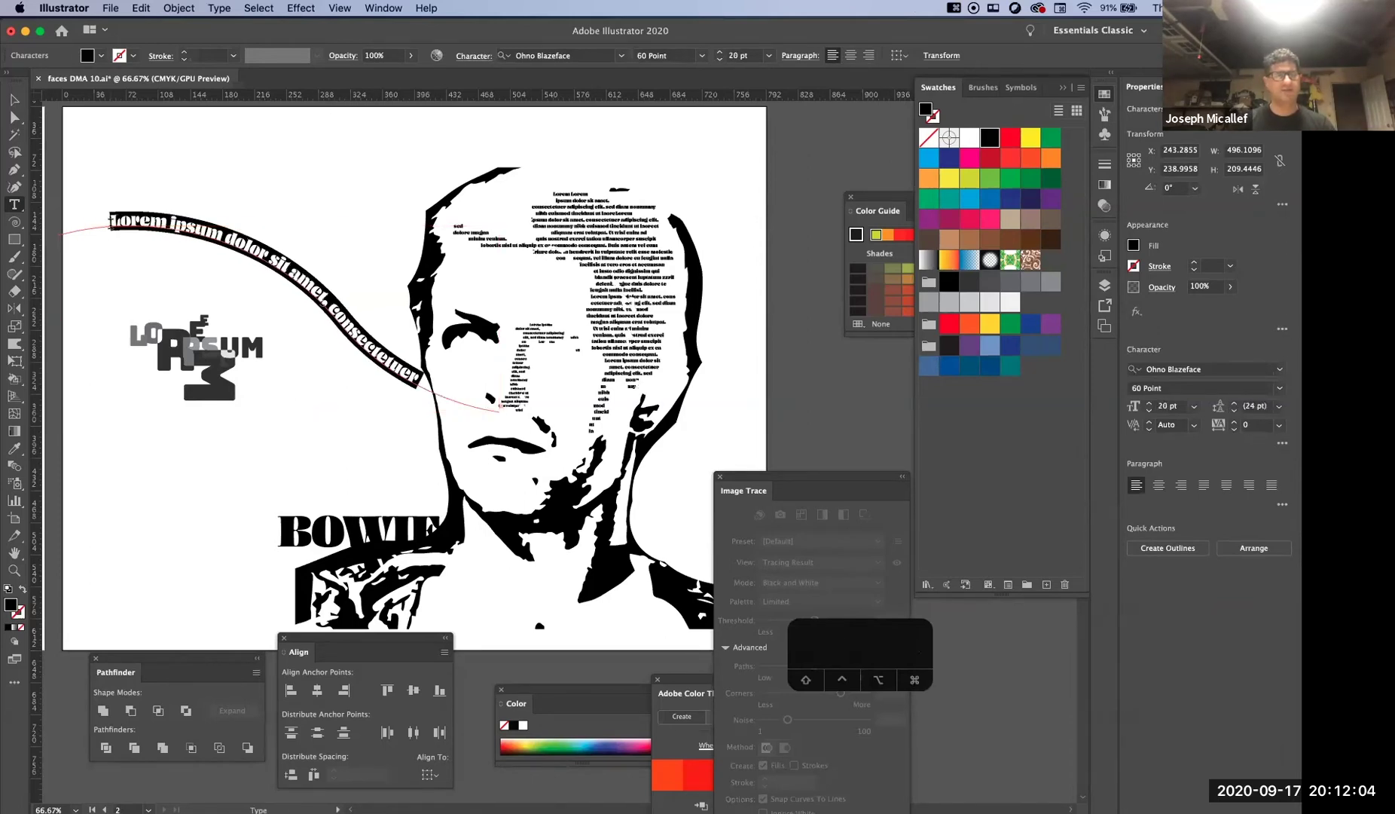
Draw a second open curve about 279 pt wide and 130 pt high above the curved text, ending at the forehead, and deselect it
left_click(13, 170)
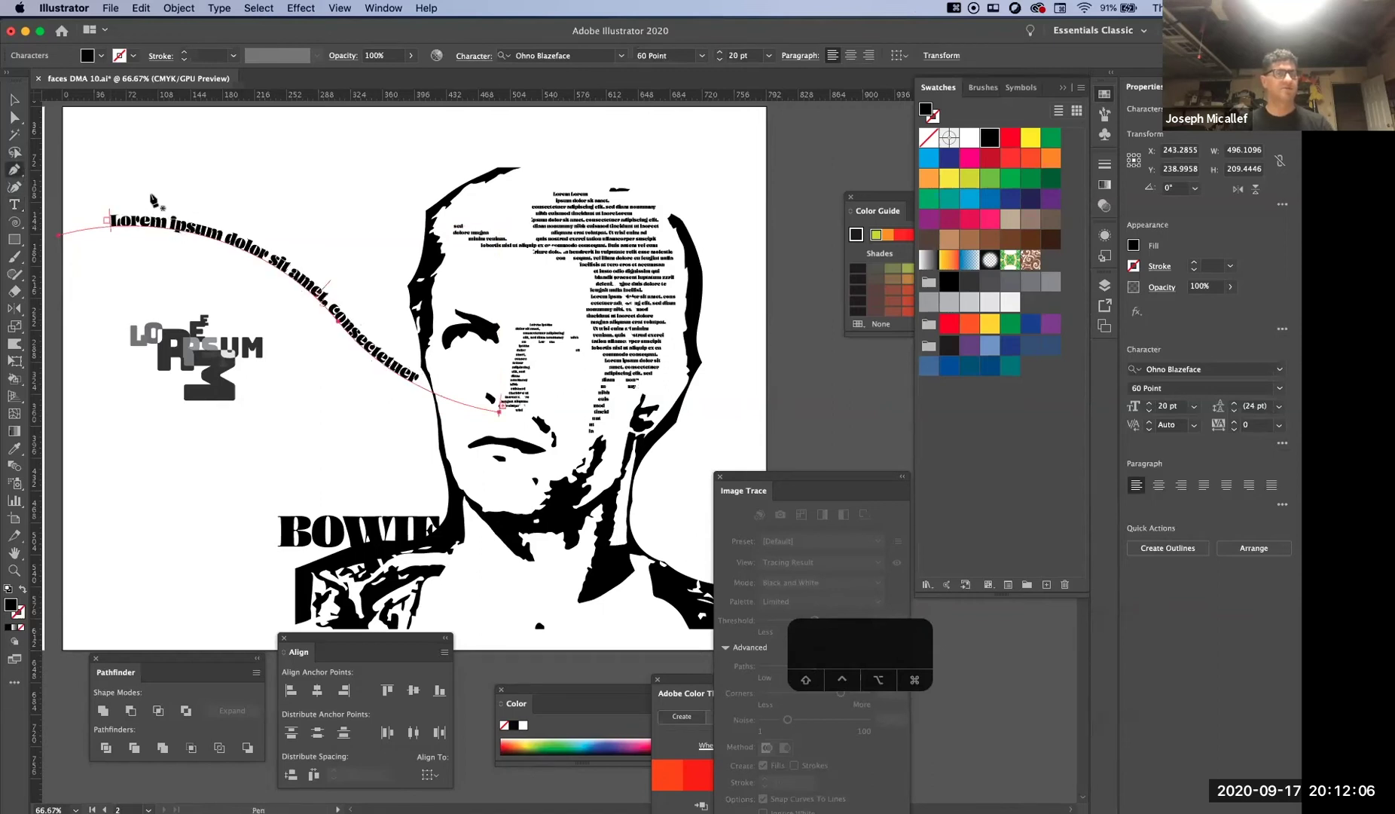
left_click(174, 147)
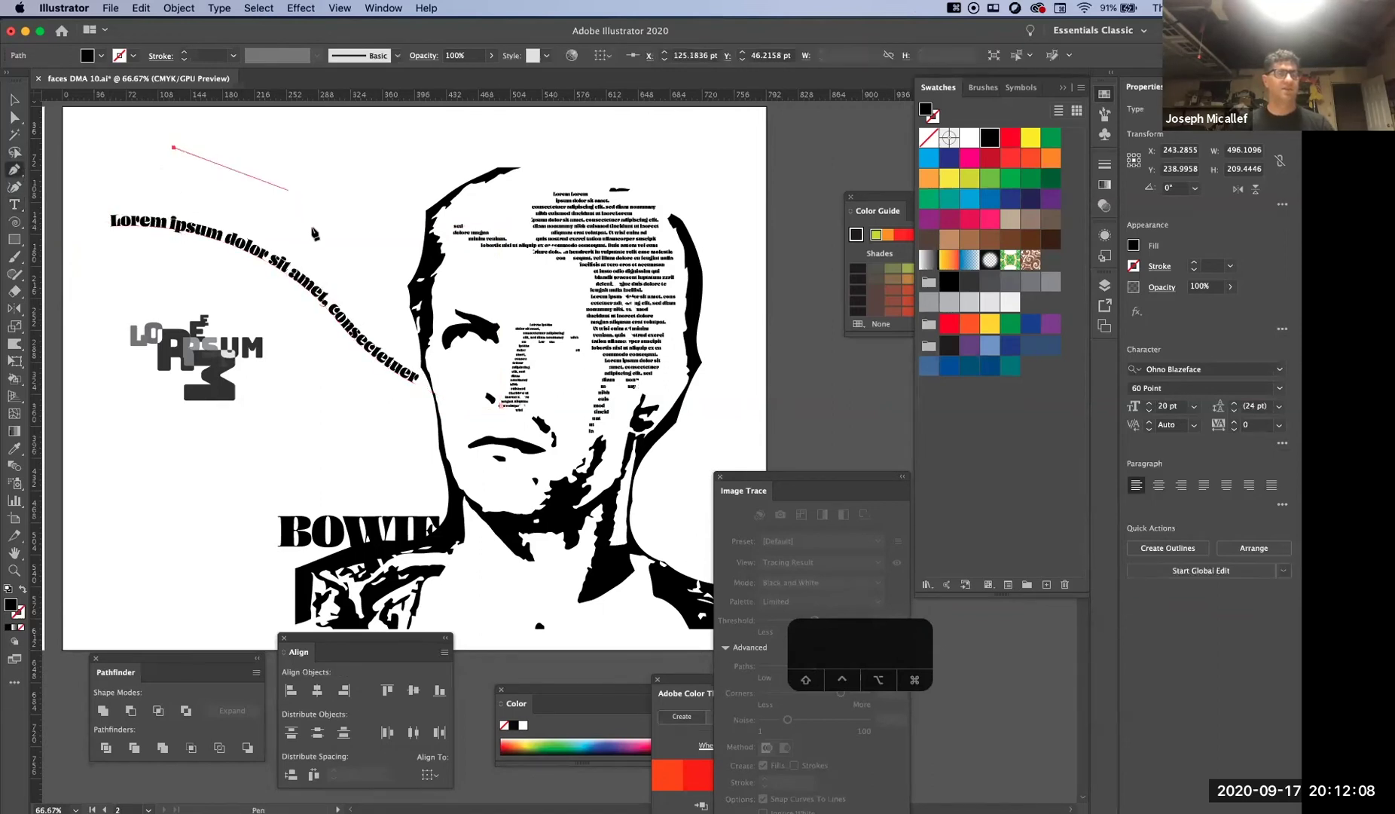
left_click(272, 164)
left_click_drag(296, 197, 315, 200)
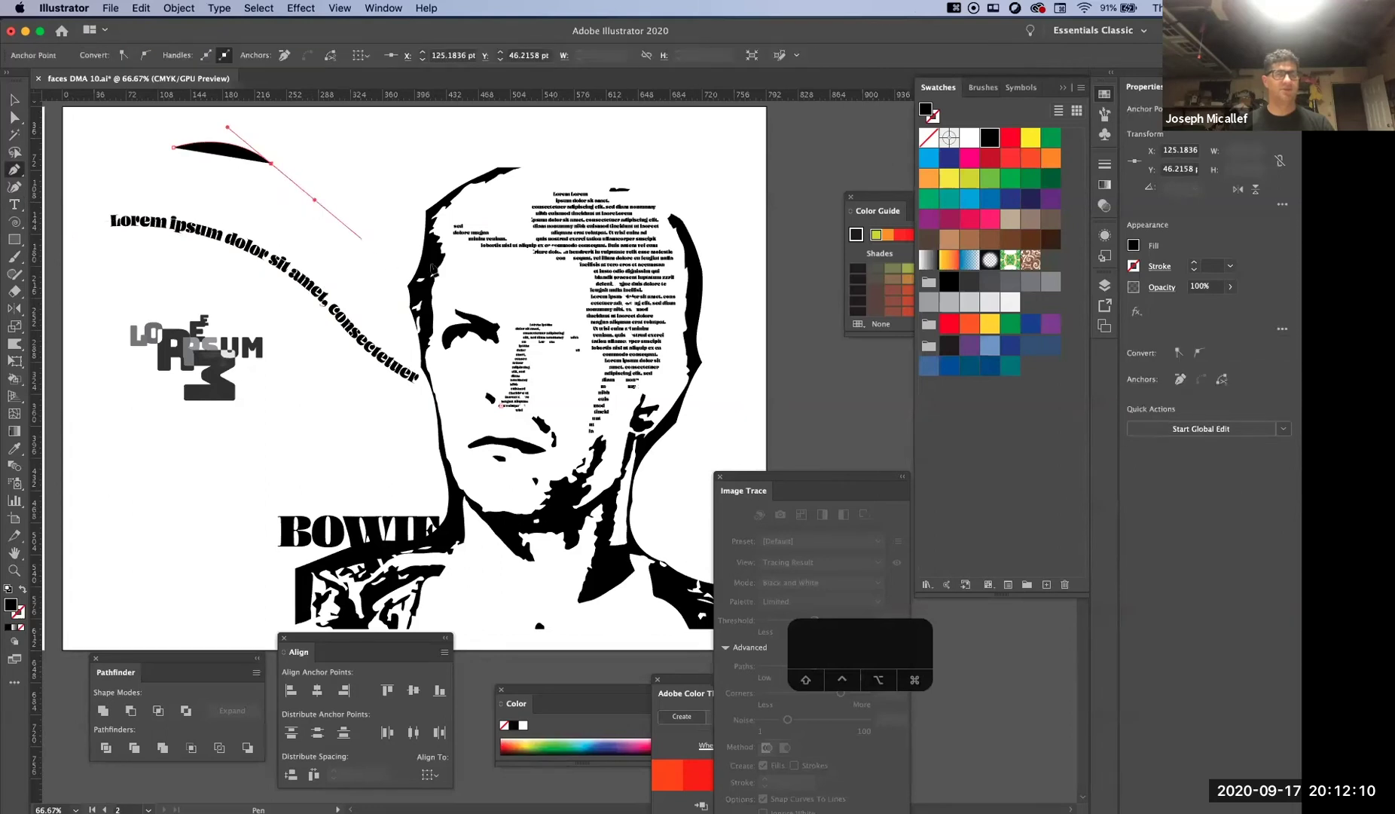
left_click(423, 258)
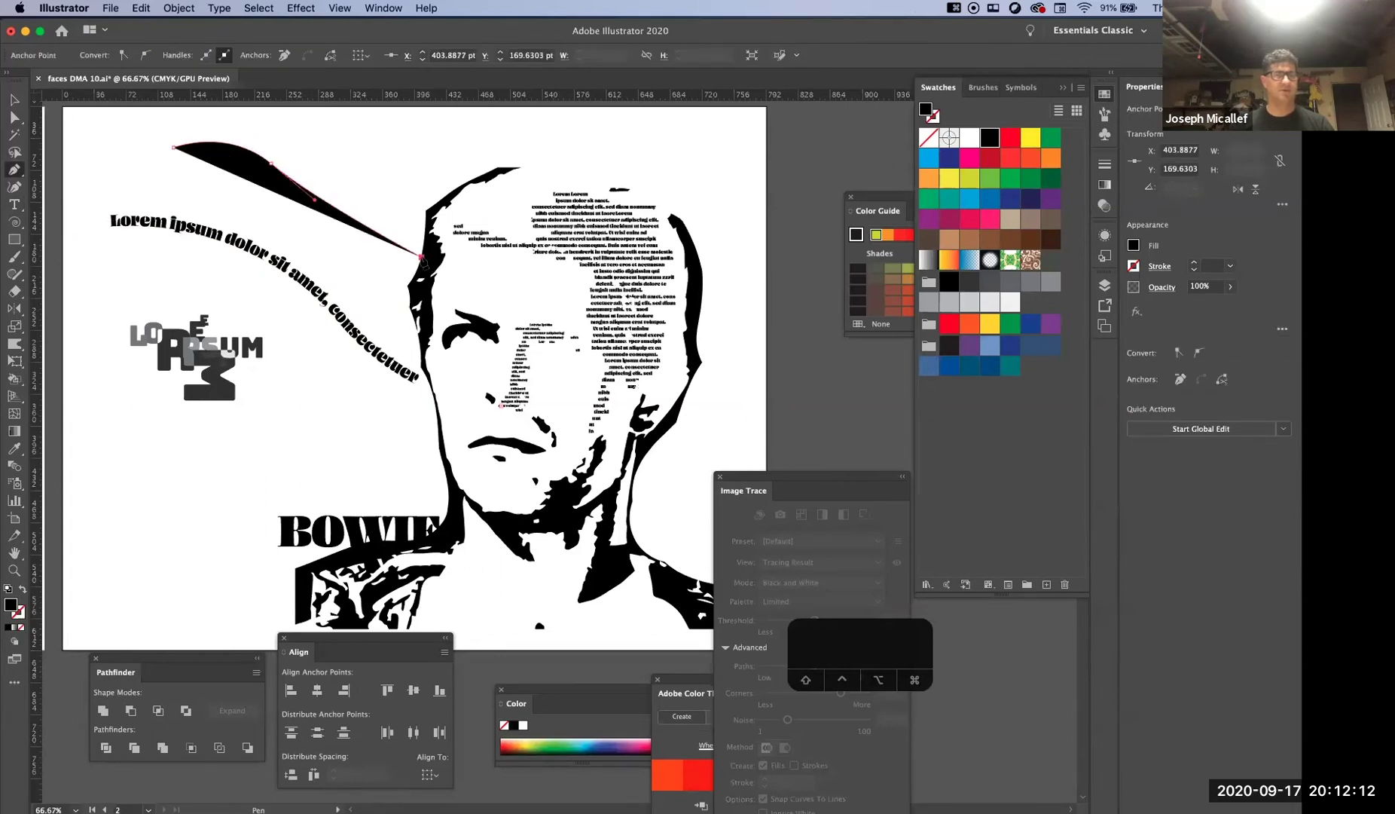
key("shift+super+a")
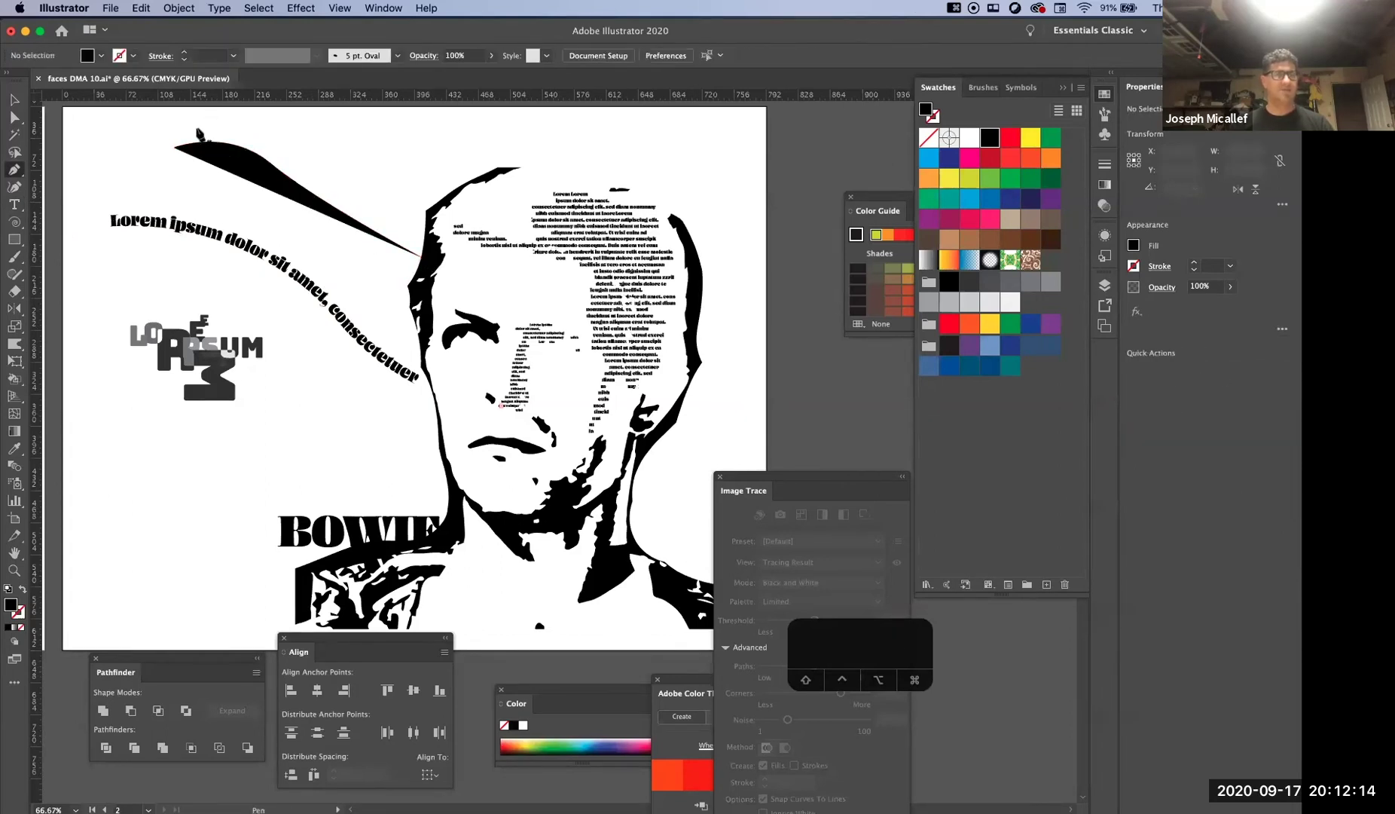
Run 20 pt placeholder text along the upper curve and deselect it
left_click(15, 204)
left_click(210, 143)
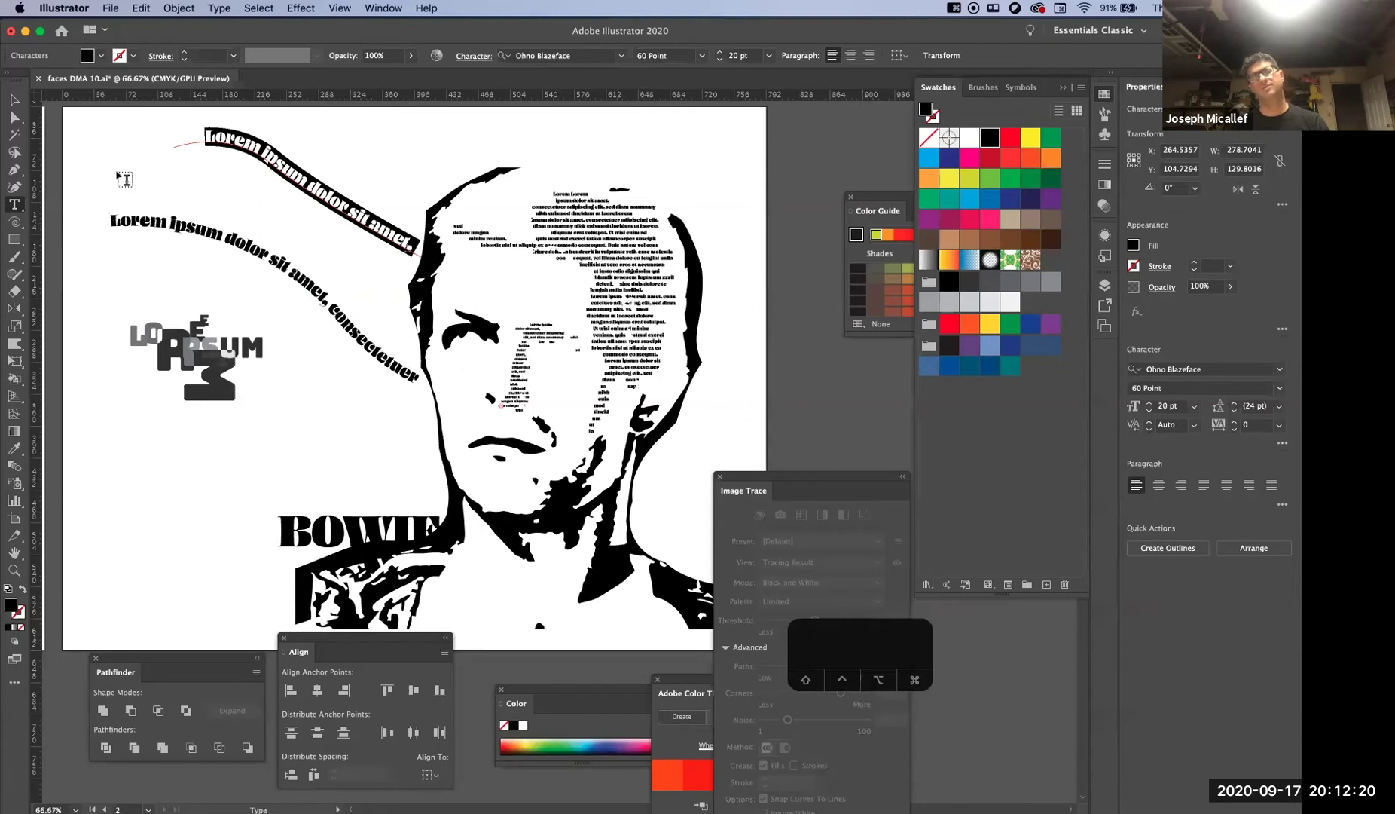
key("Escape")
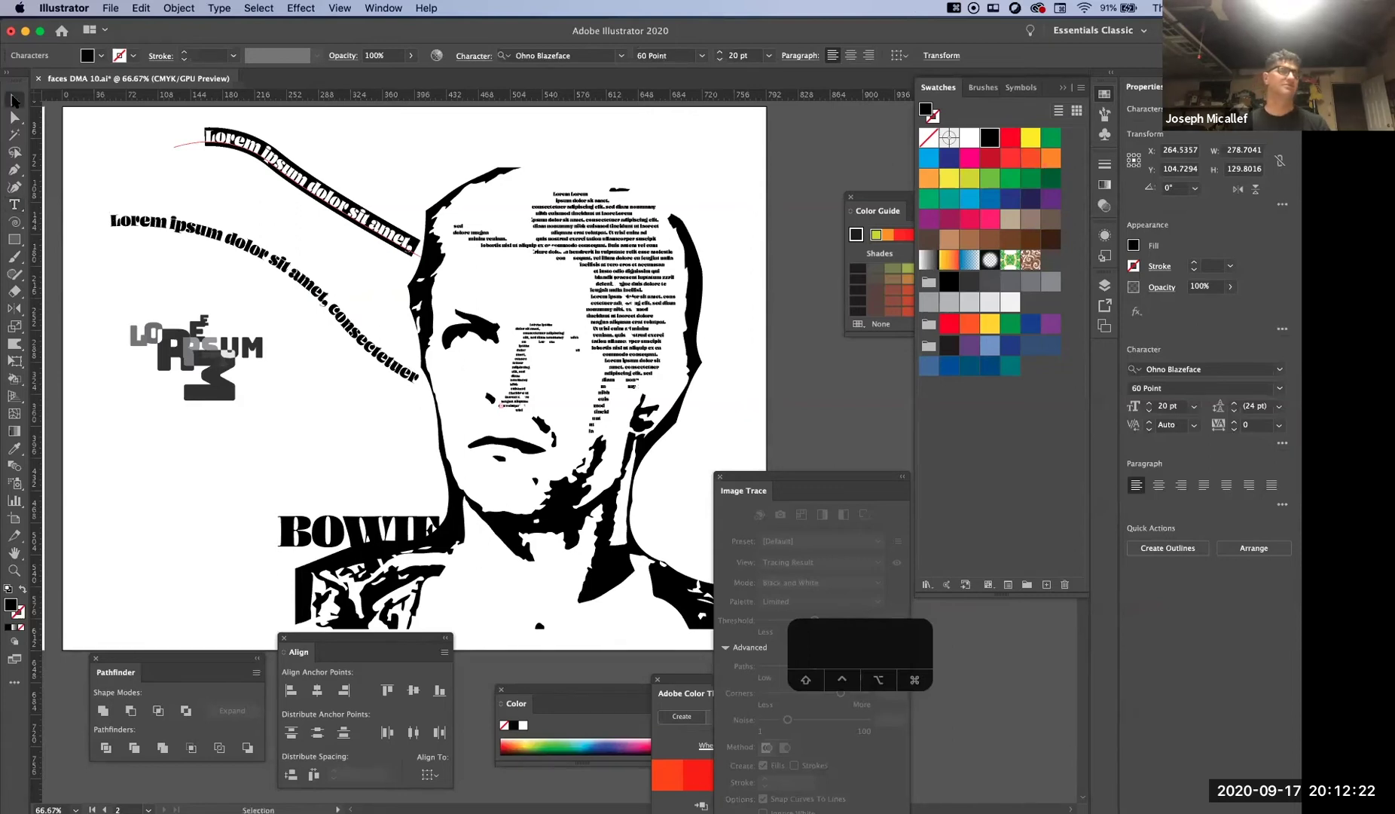
left_click(286, 368)
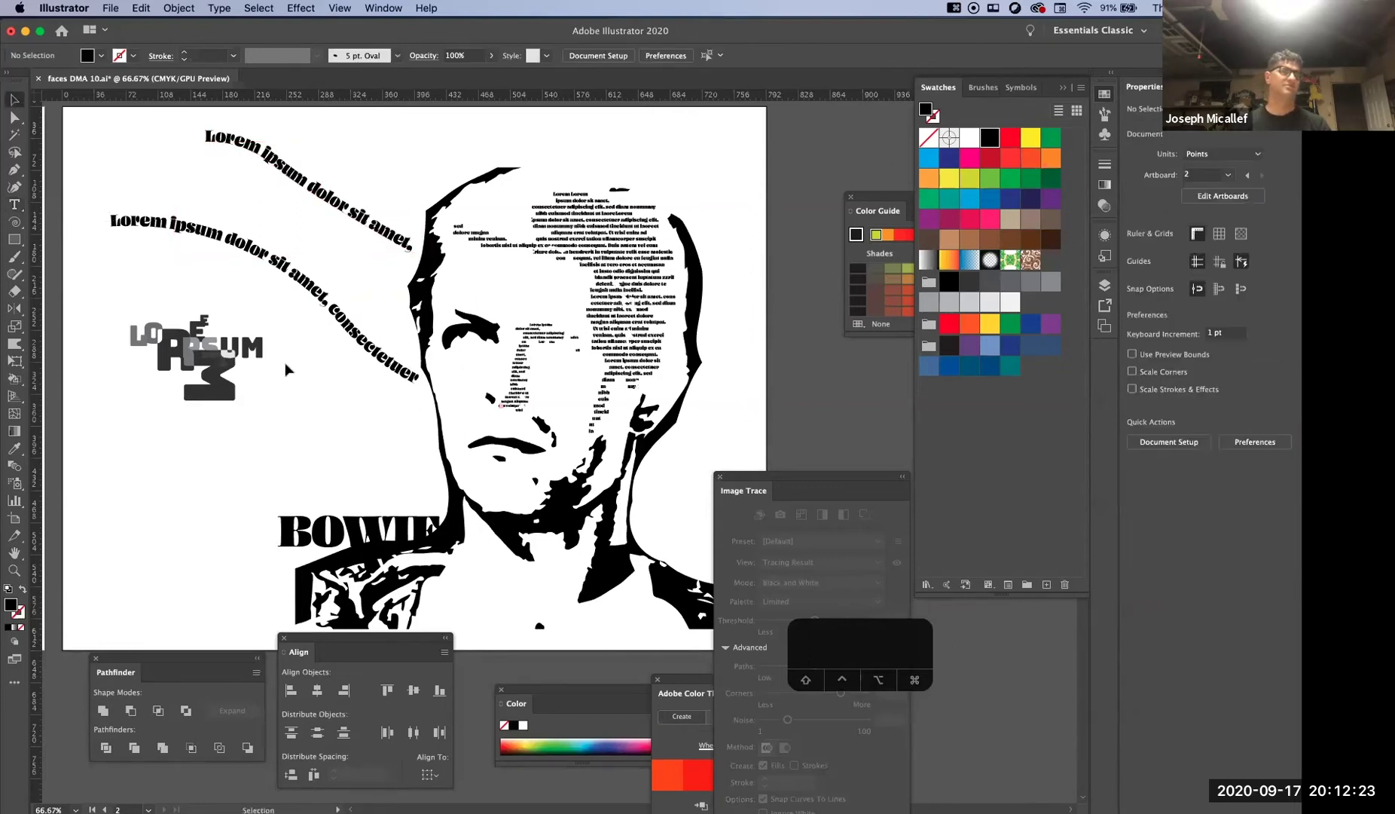
Add a separate point type object containing the letter B just left of the BOWIE lettering
left_click(370, 414, "alt+super")
scroll(509, 458, "down", 3)
scroll(509, 458, "up", 3)
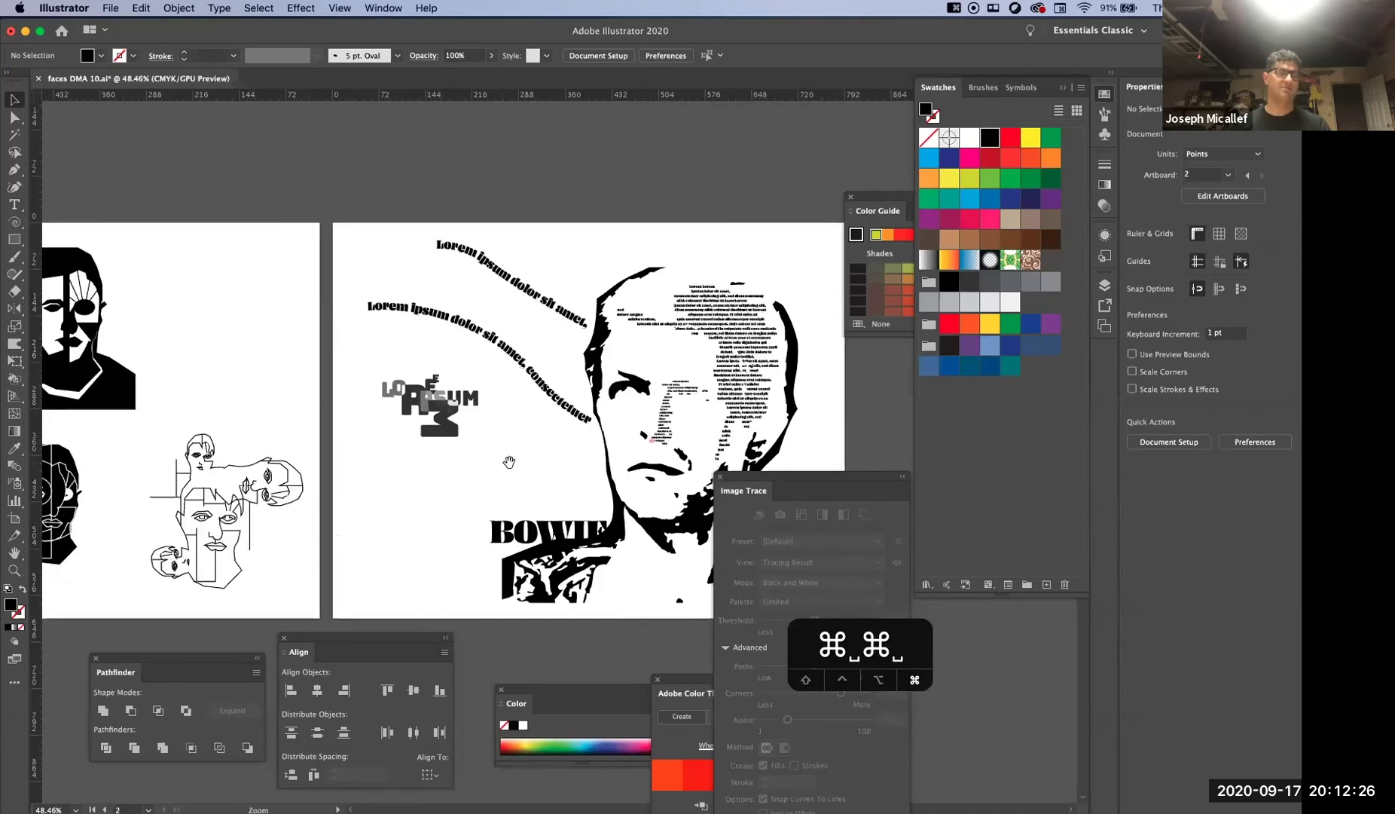
scroll(377, 392, "right", 5)
scroll(216, 321, "right", 1)
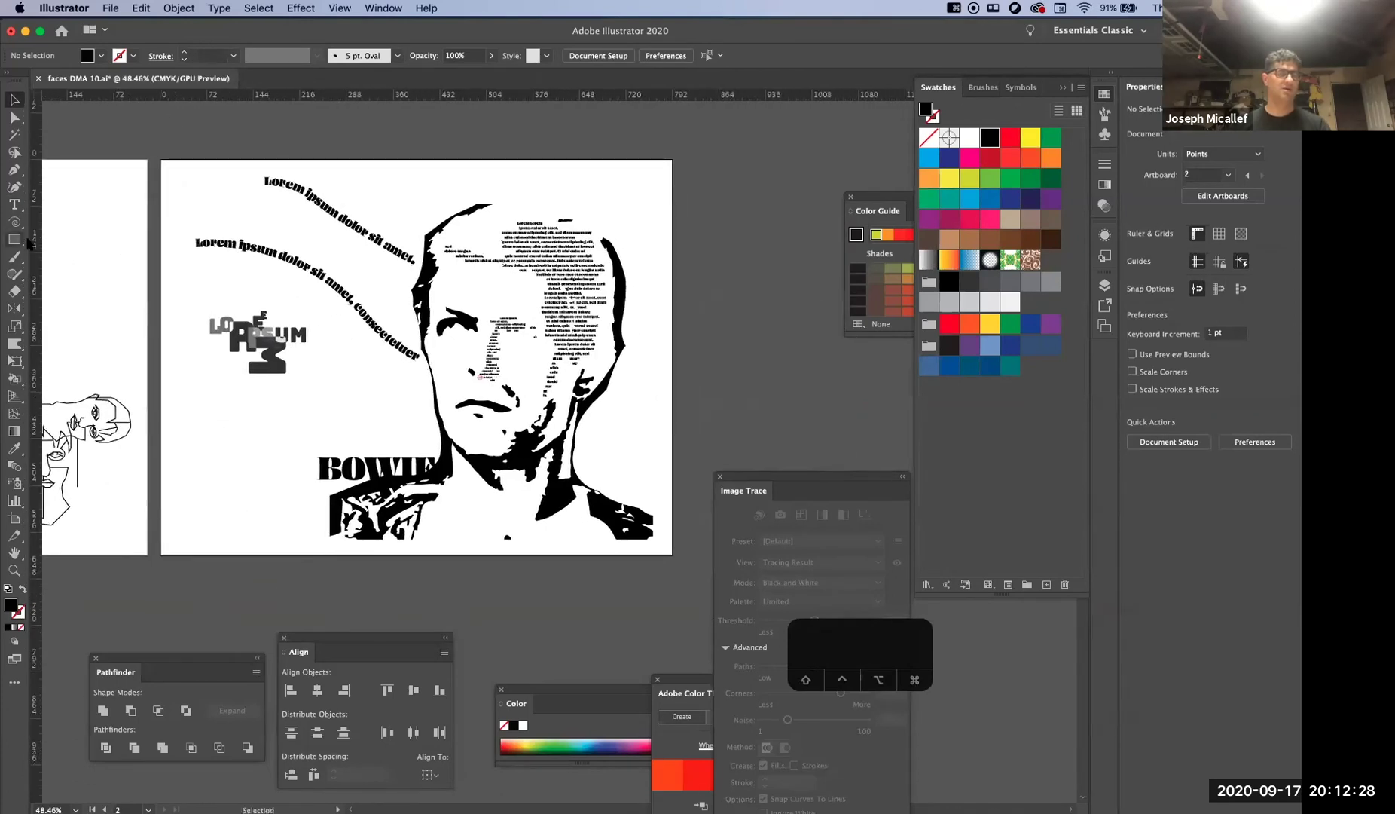
left_click(14, 204)
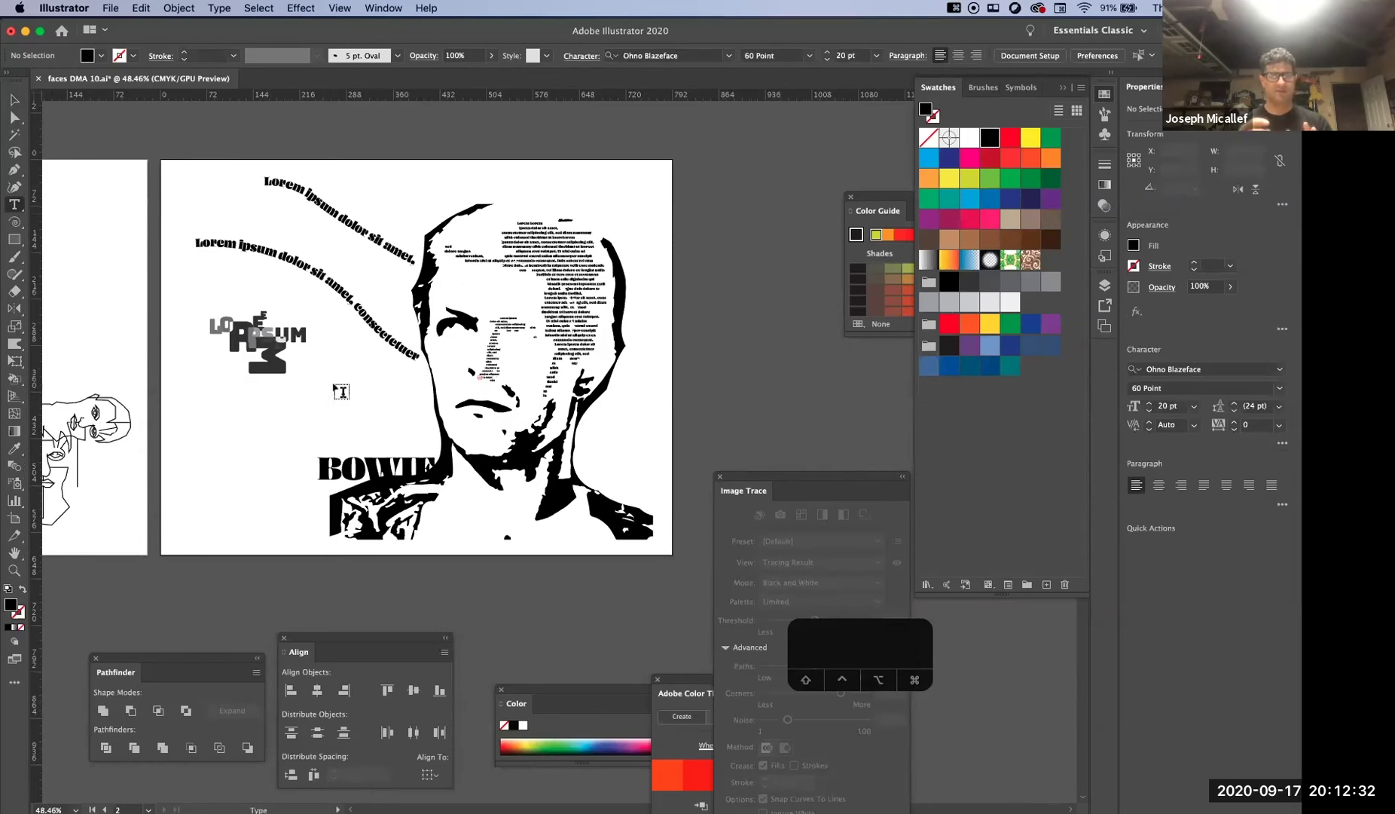
left_click(276, 466)
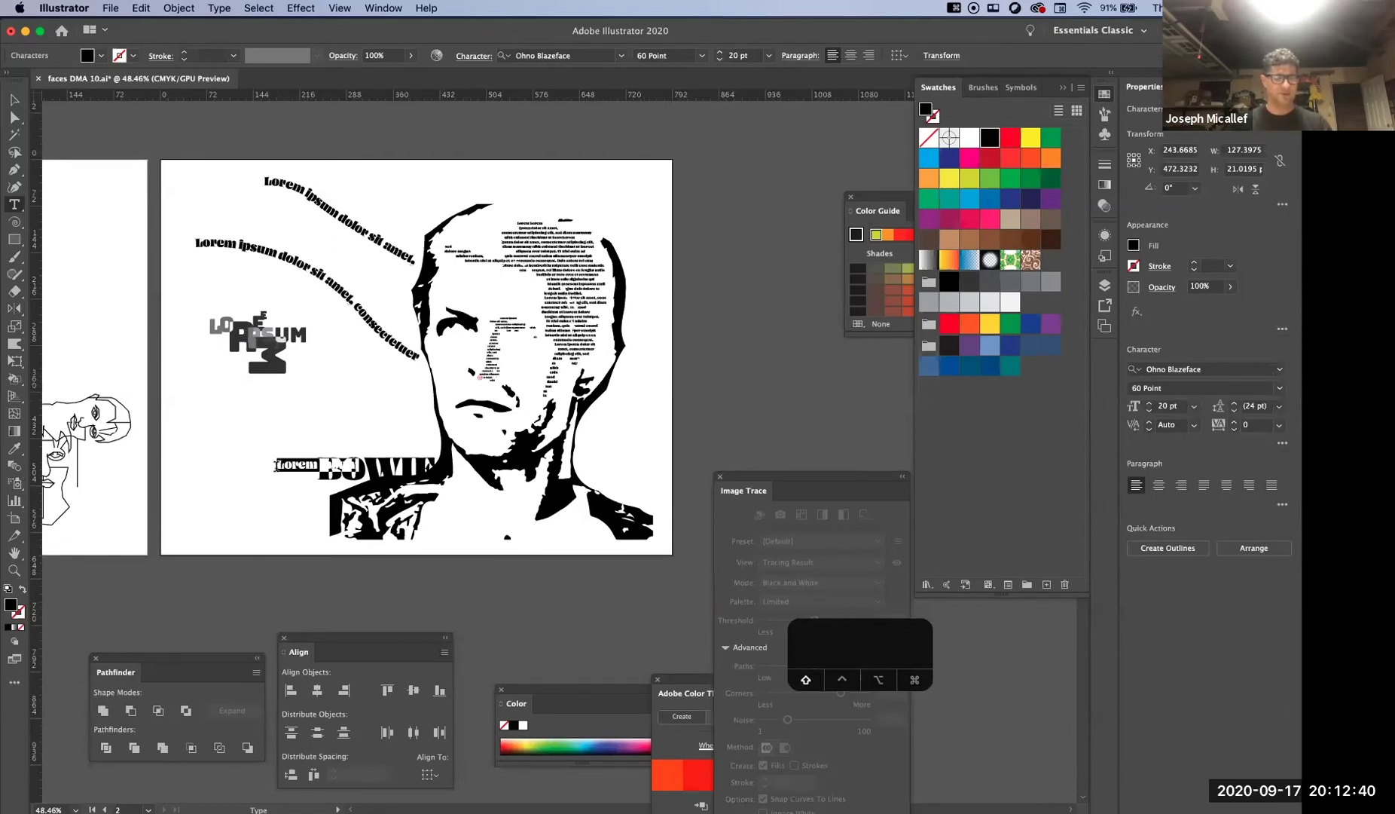
key("BackSpace")
Set the size of the separate letter B to 54 pt
key("super+a")
key("super+shift+period")
key("super+shift+period")
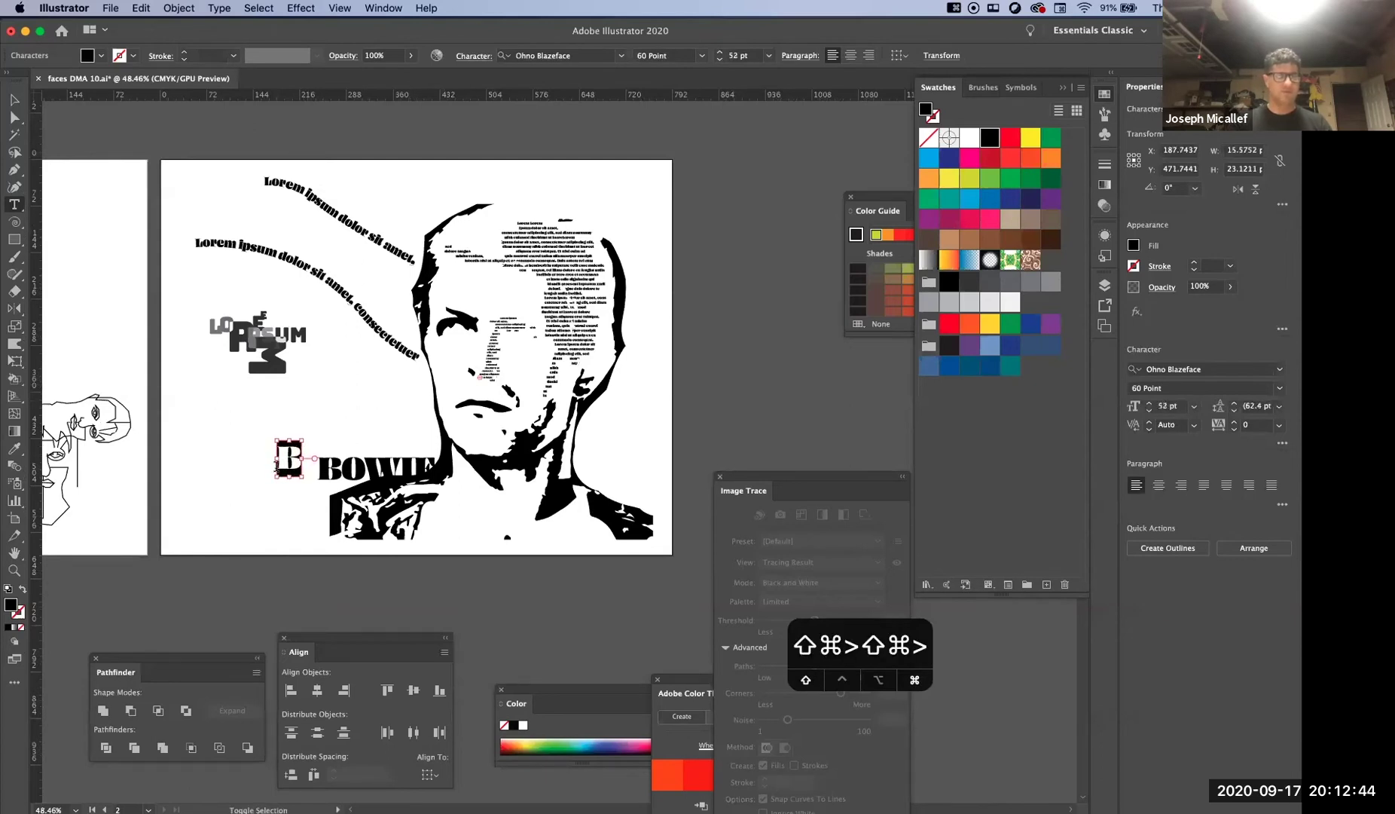
key("super+shift+period")
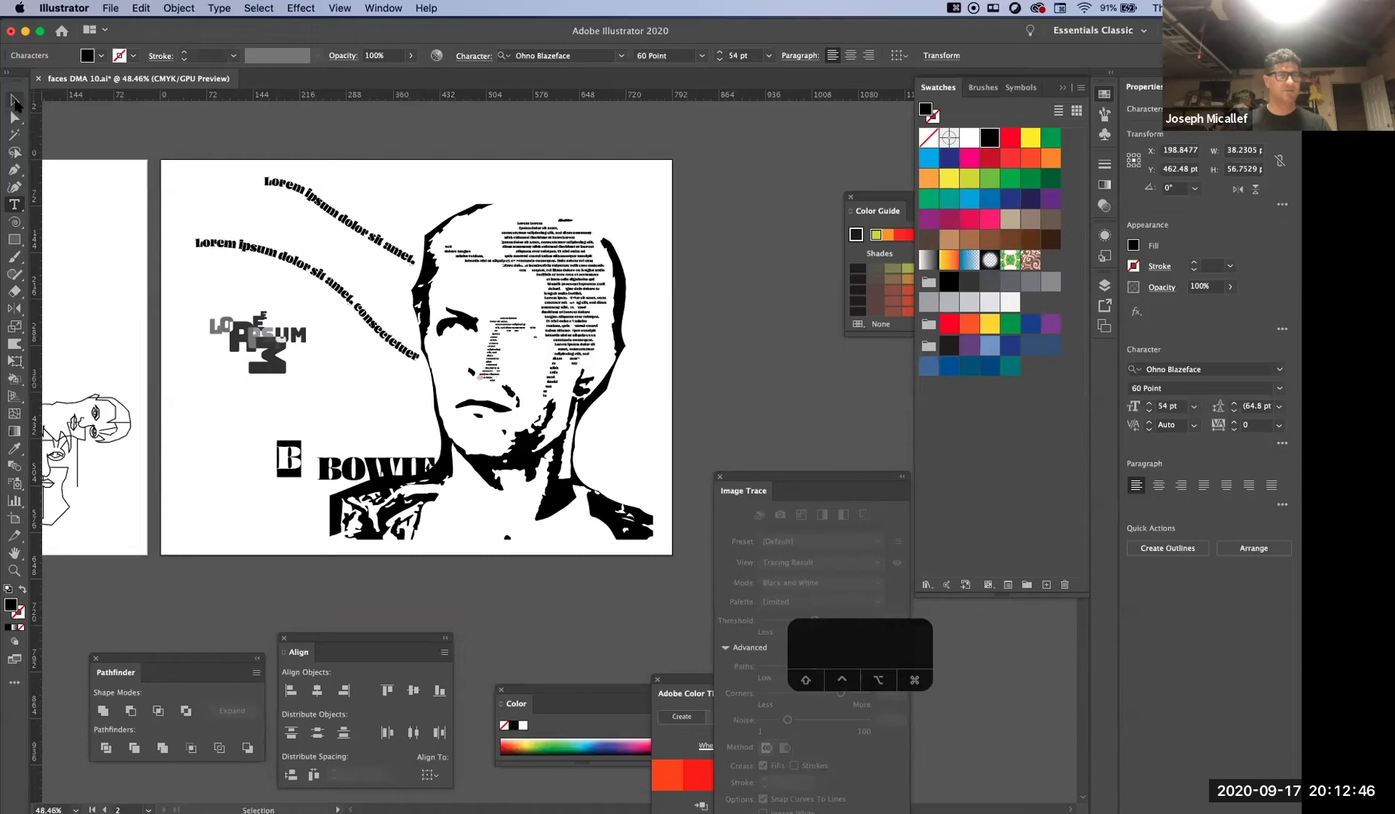
Scale the separate letter B up to about 811 pt so it spans the artboard's height, and position it over the artboard's left half
left_click(15, 101)
left_click_drag(302, 439, 647, 110)
left_click_drag(595, 399, 434, 584)
left_click_drag(565, 427, 514, 426)
scroll(514, 426, "left", 3)
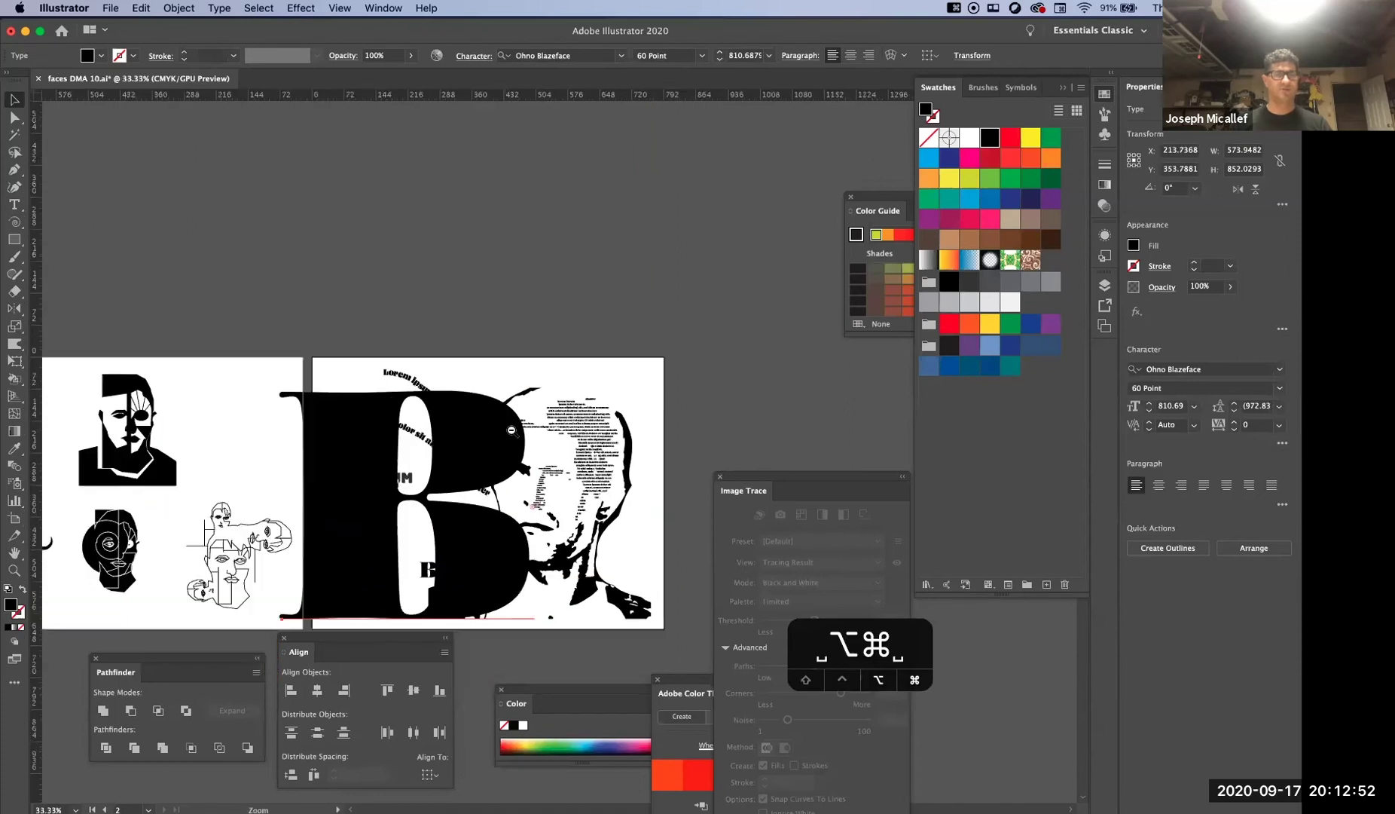
left_click(418, 432, "alt+super")
left_click_drag(419, 433, 426, 439)
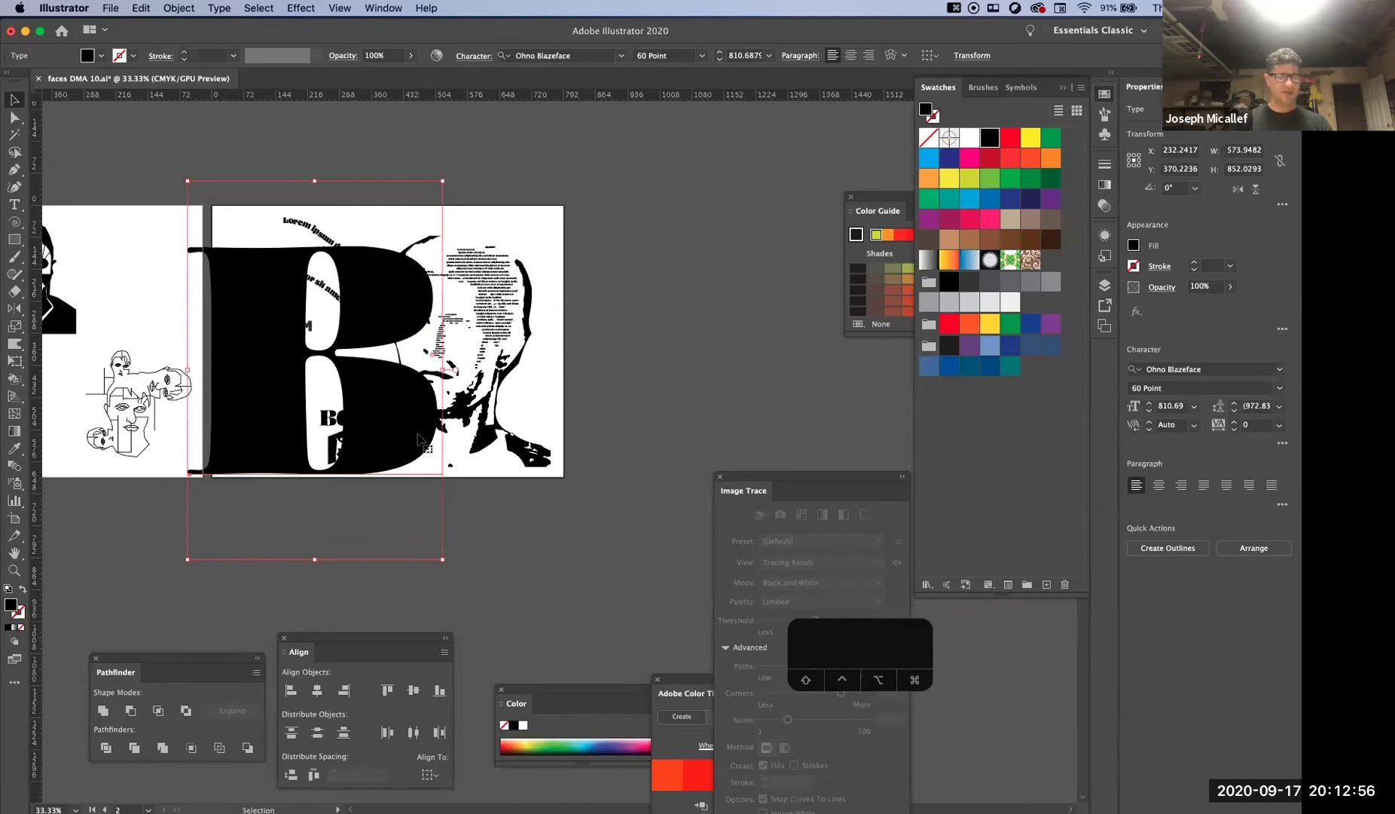
Convert the oversized letter B from live type to outlines
key("super+space")
left_click(426, 440)
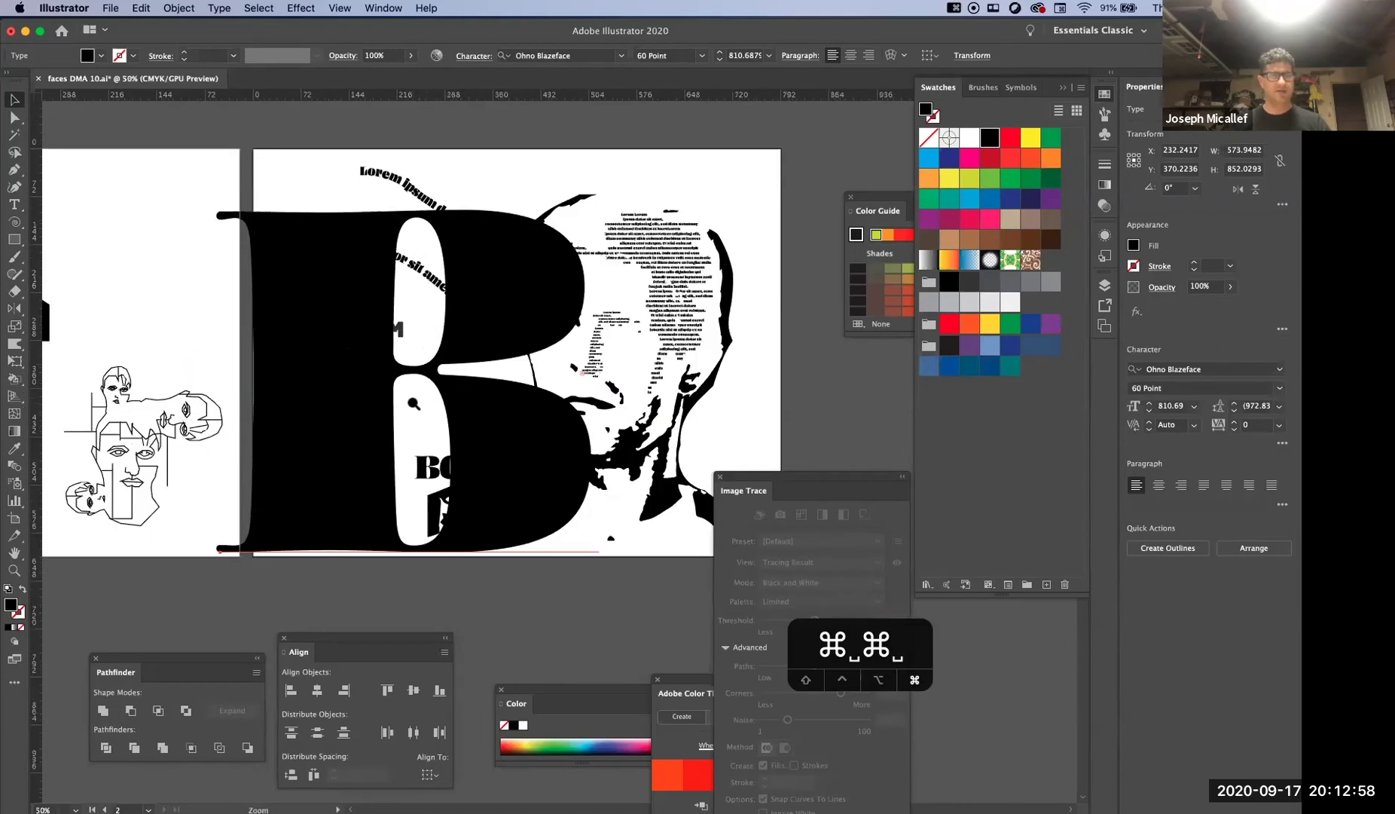
left_click(452, 430)
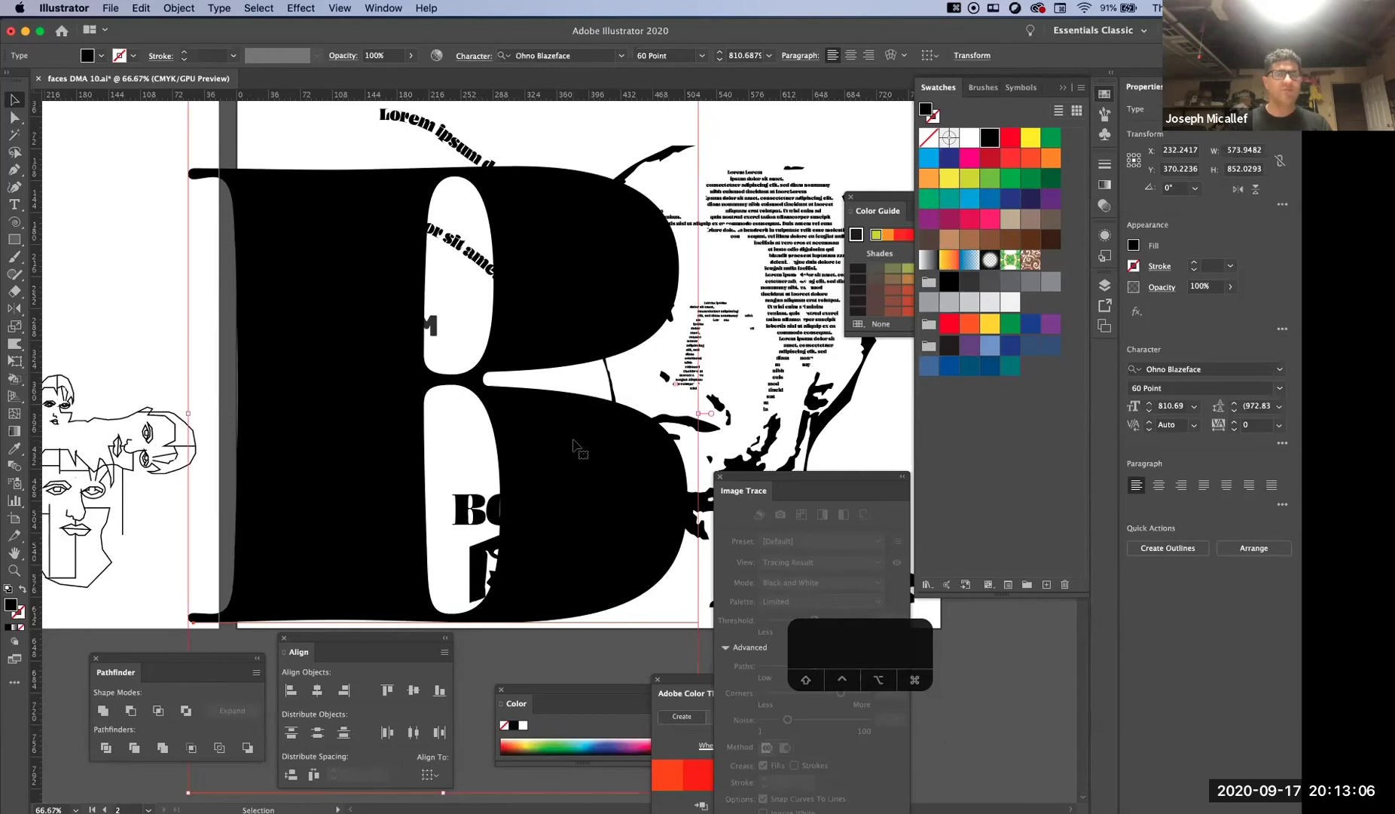
key("shift+super+o")
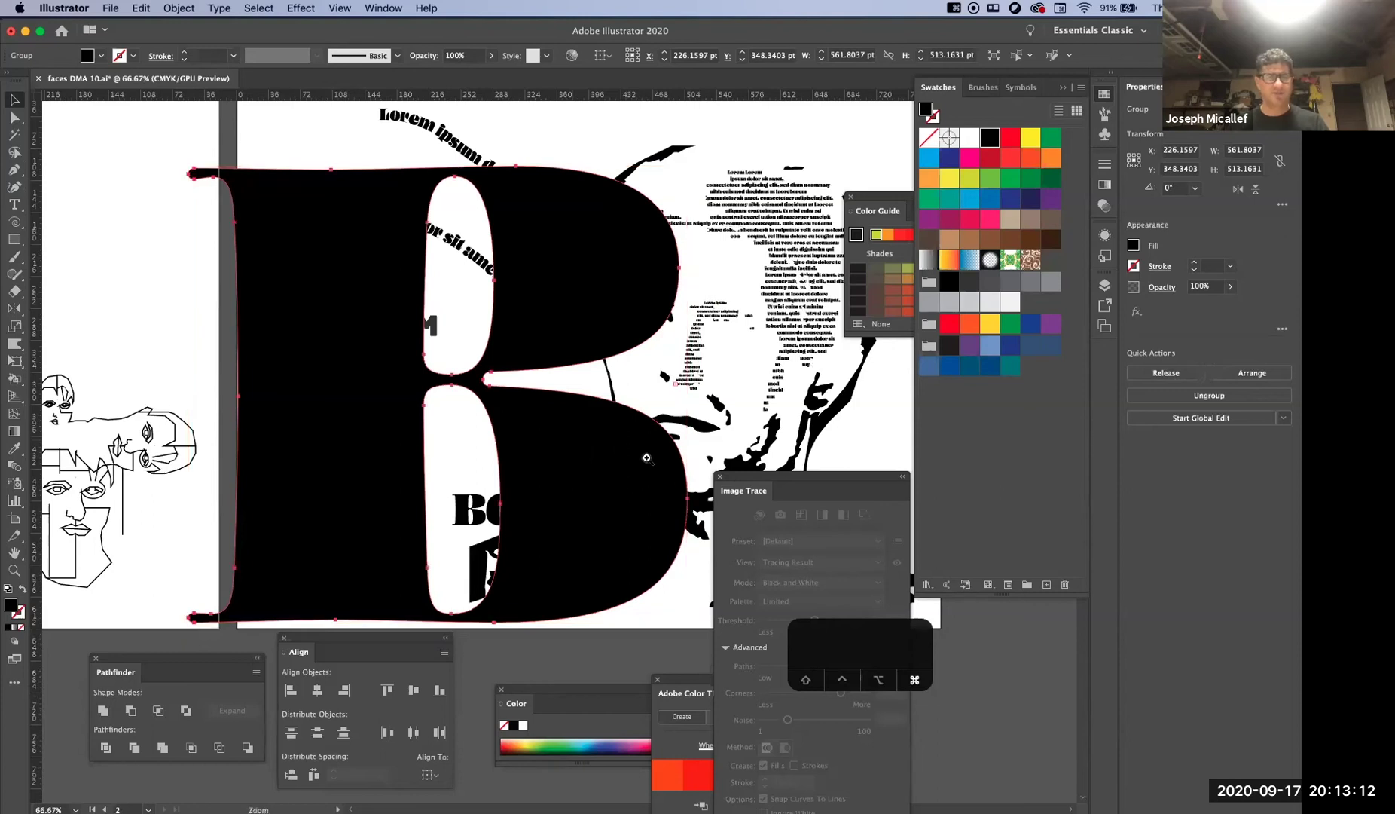
Select the outlined B together with the portrait and lettering for Shape Builder, and choose a light gray fill swatch
key("super+equal")
left_click(563, 454, "alt+super")
left_click(563, 453, "alt+super")
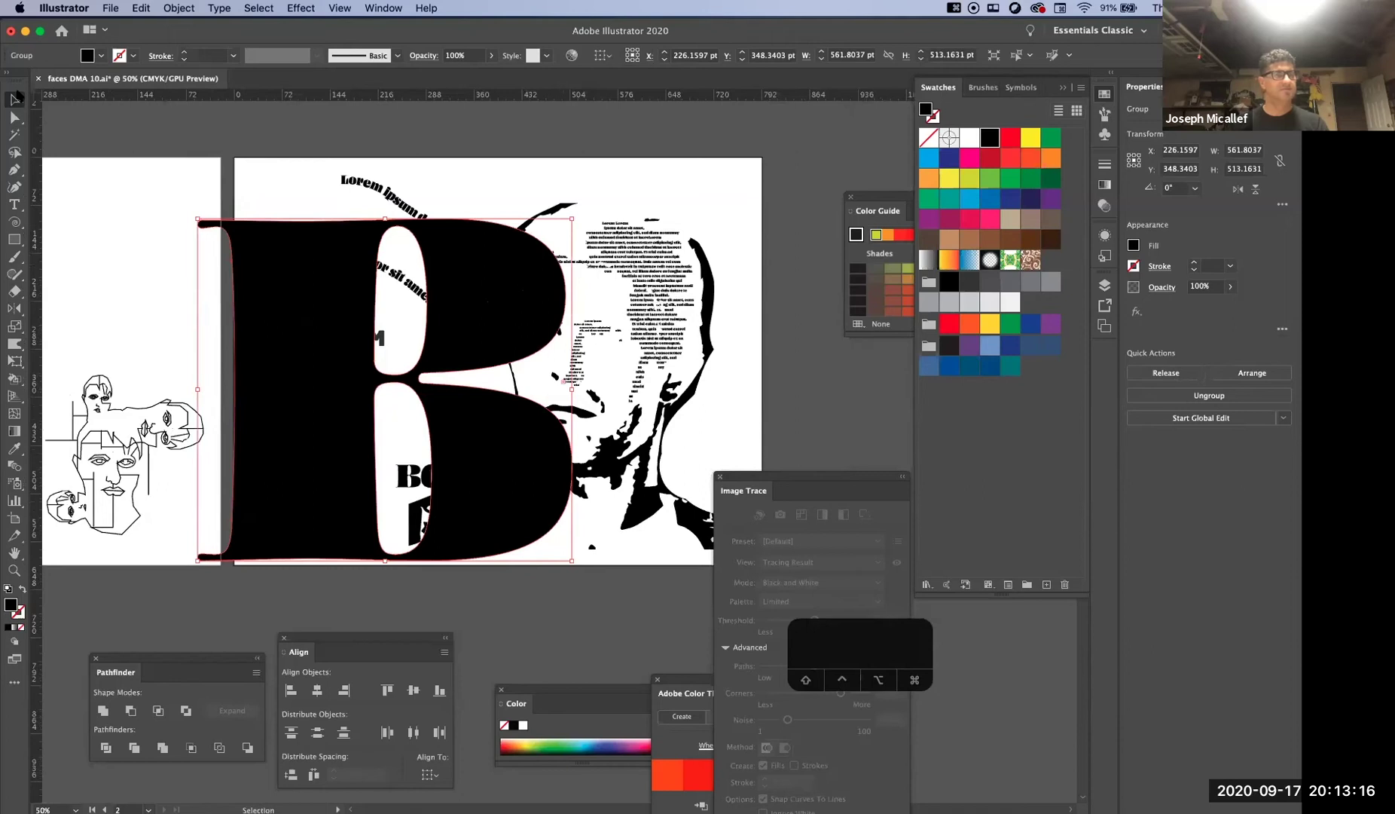
mouse_move(248, 159)
left_mouse_down()
mouse_move(587, 490)
mouse_move(693, 630)
left_mouse_up()
key("shift+m")
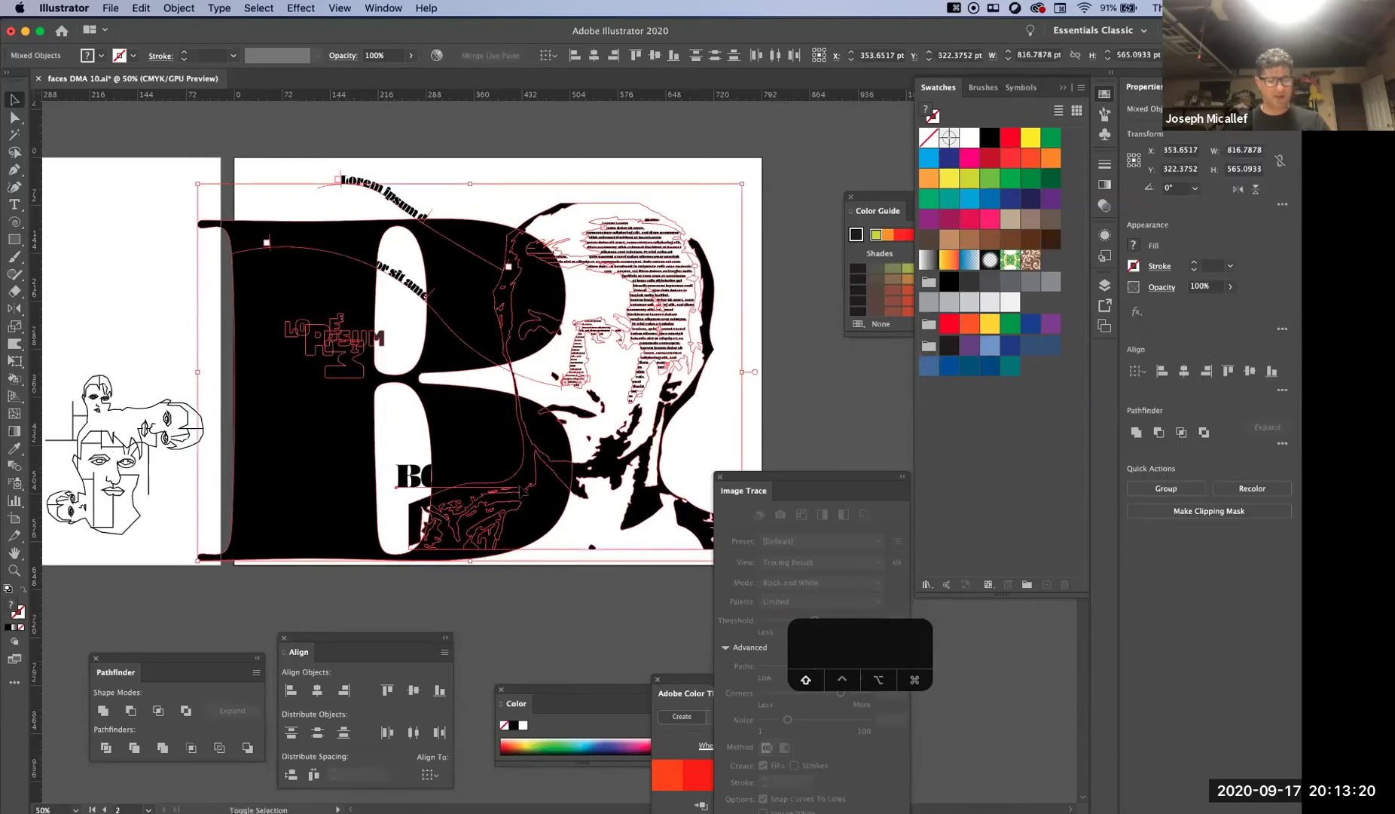
key("super+space")
left_click(560, 336)
left_click(504, 634)
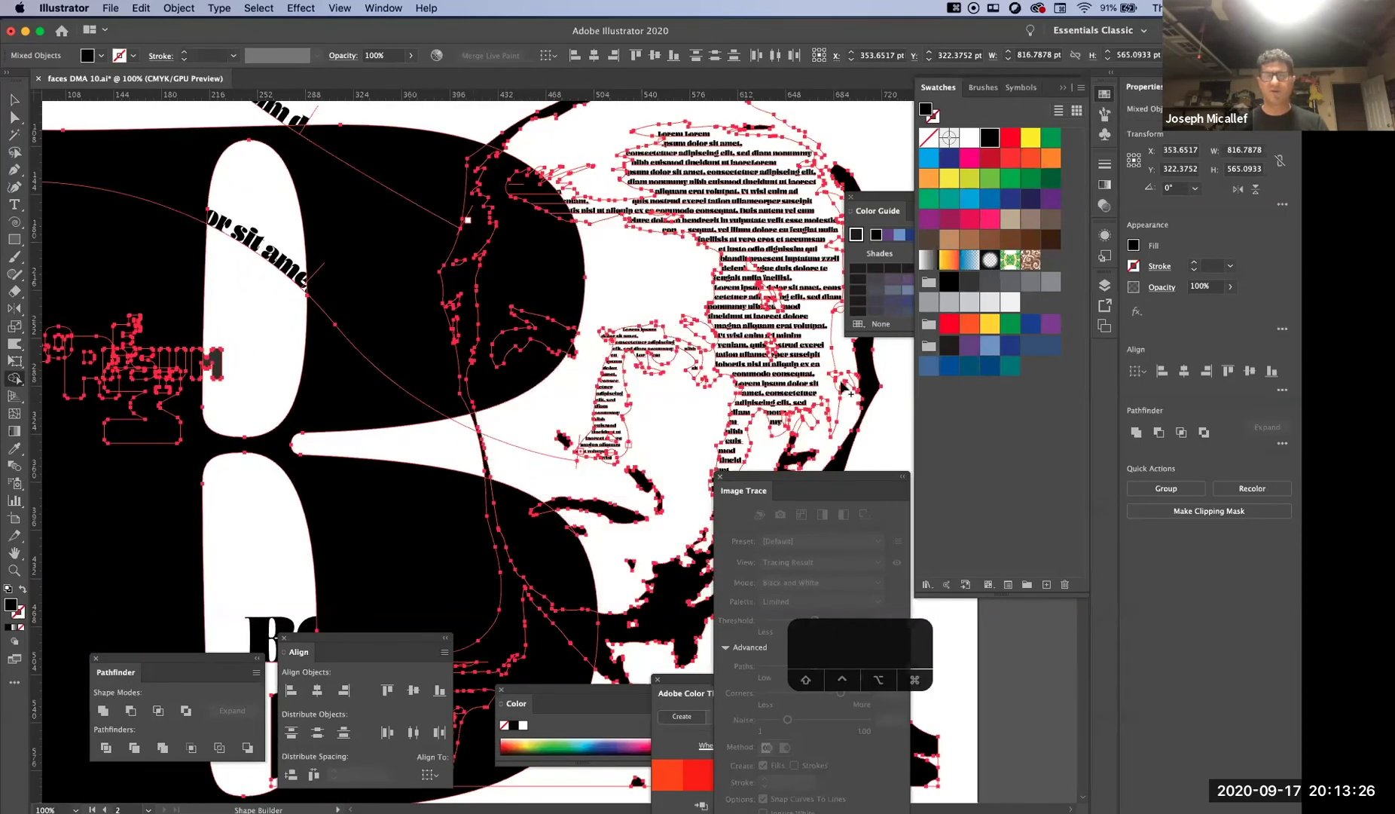
left_click(927, 303)
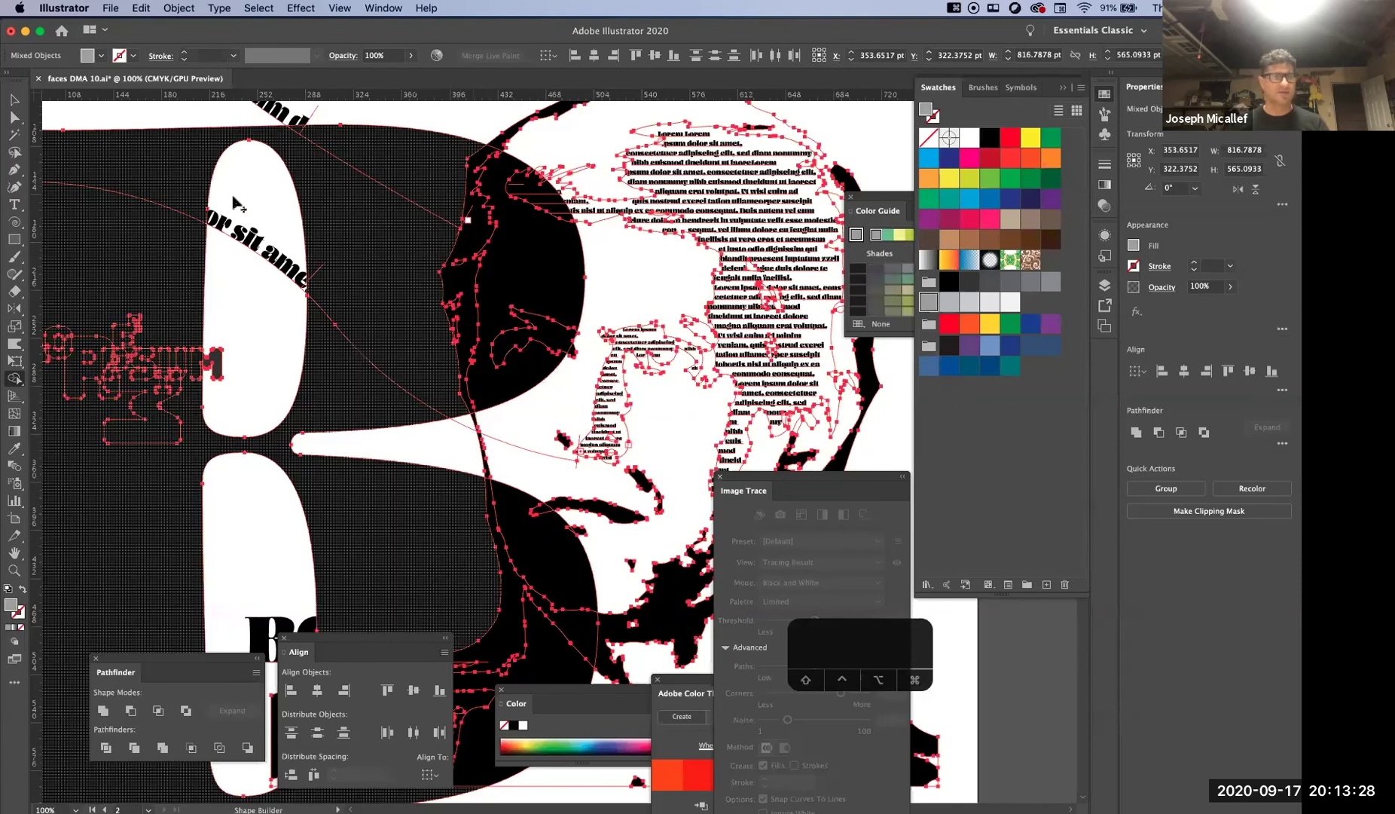
Try to turn the selected B, portrait and lettering into a Live Paint group
left_click(13, 379)
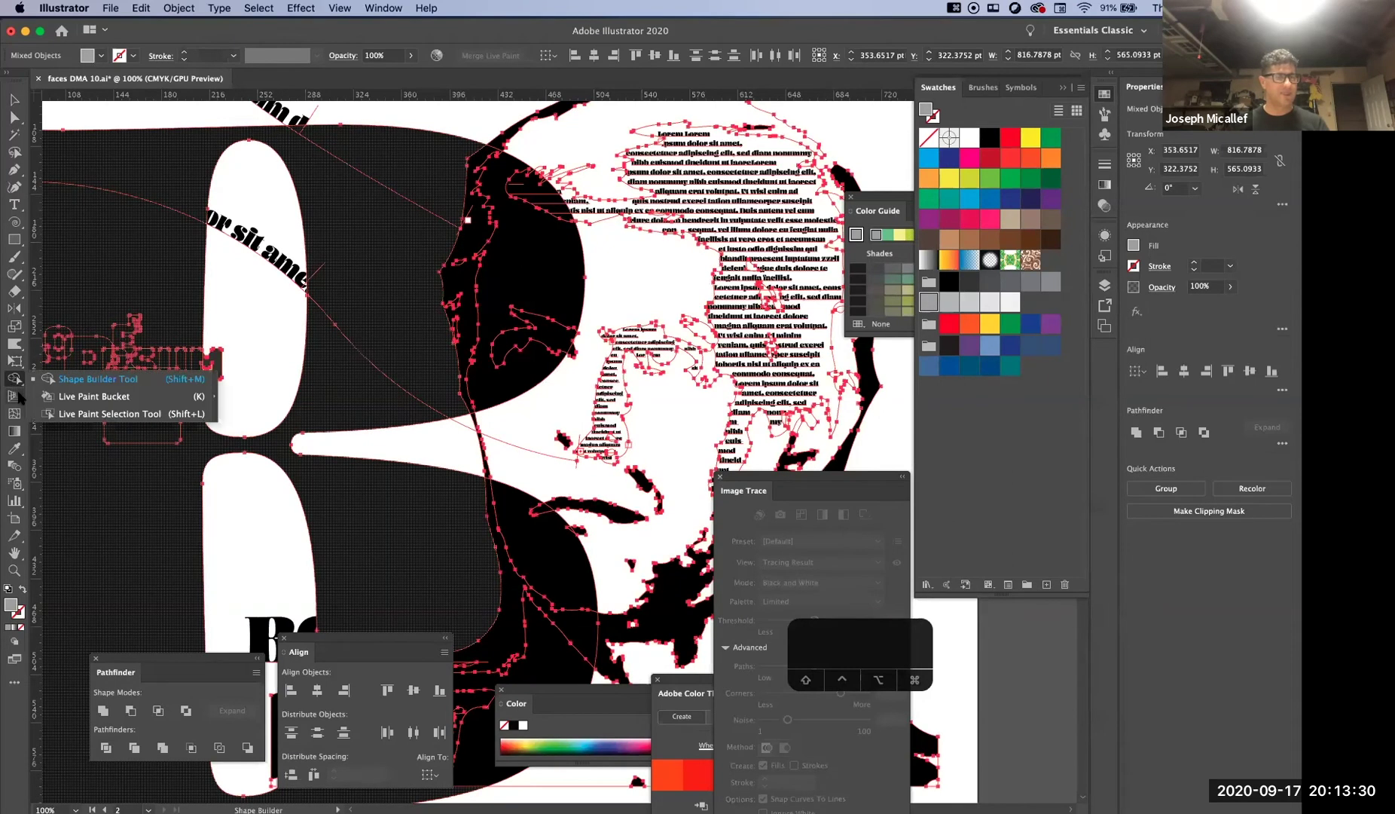
left_click(75, 414)
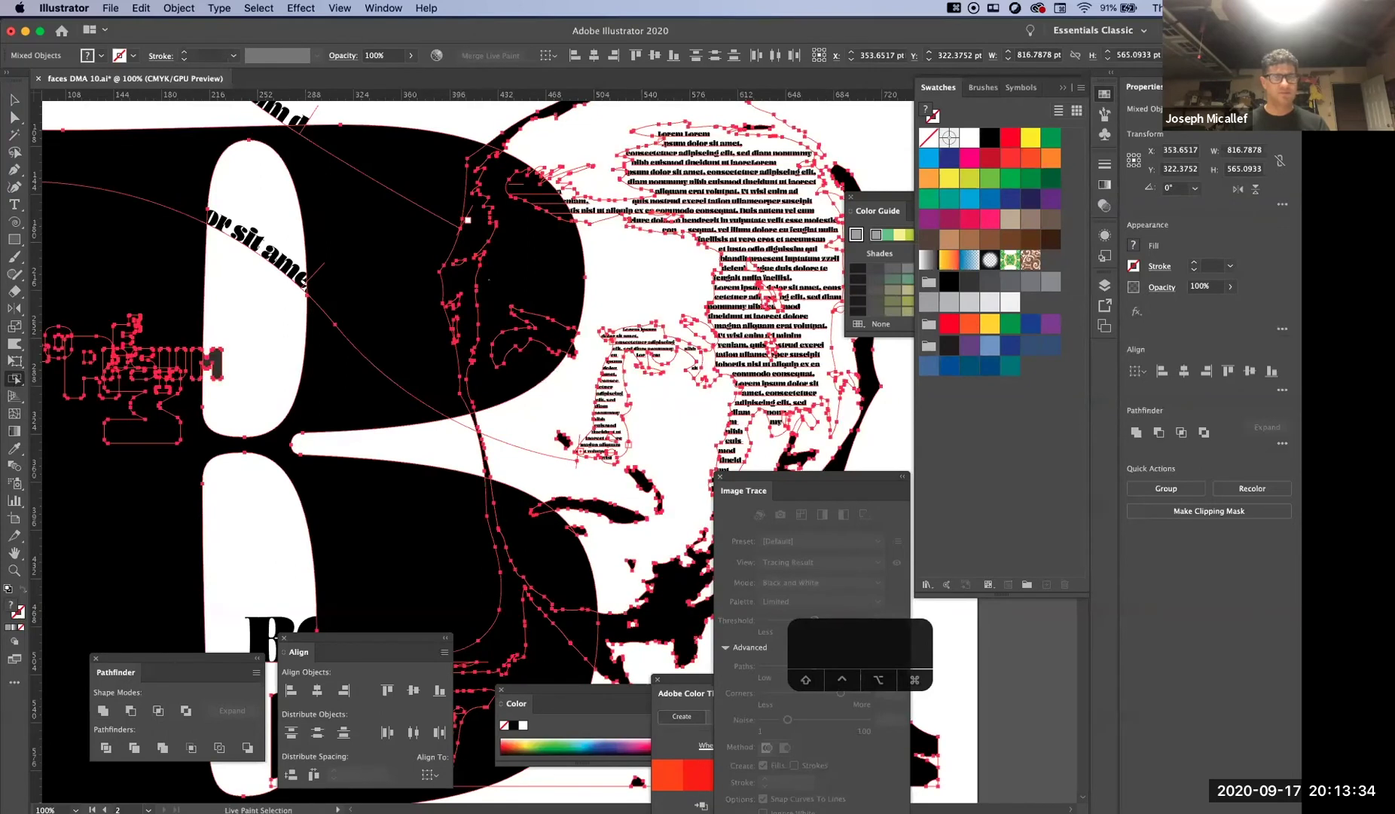
left_click(13, 379)
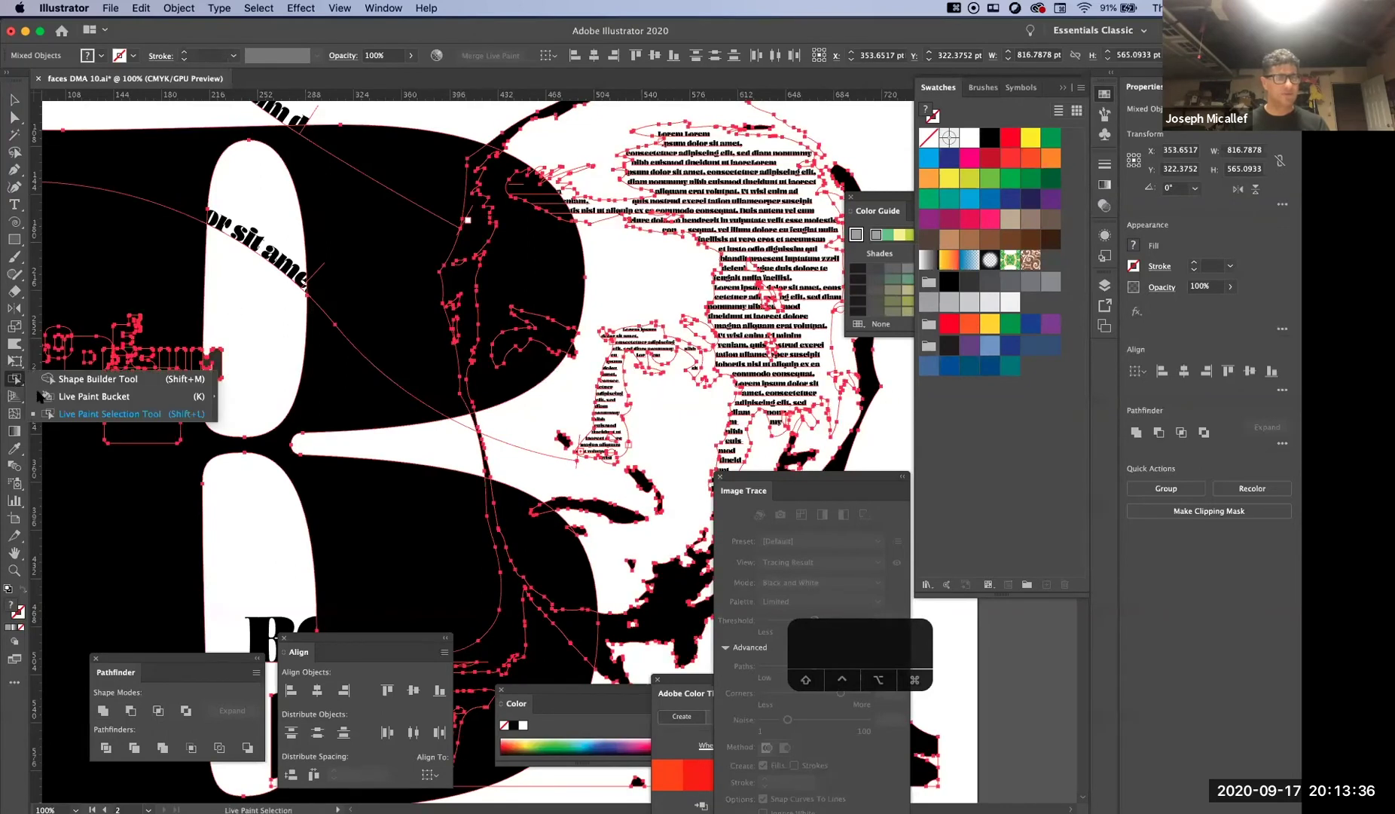
left_click(60, 397)
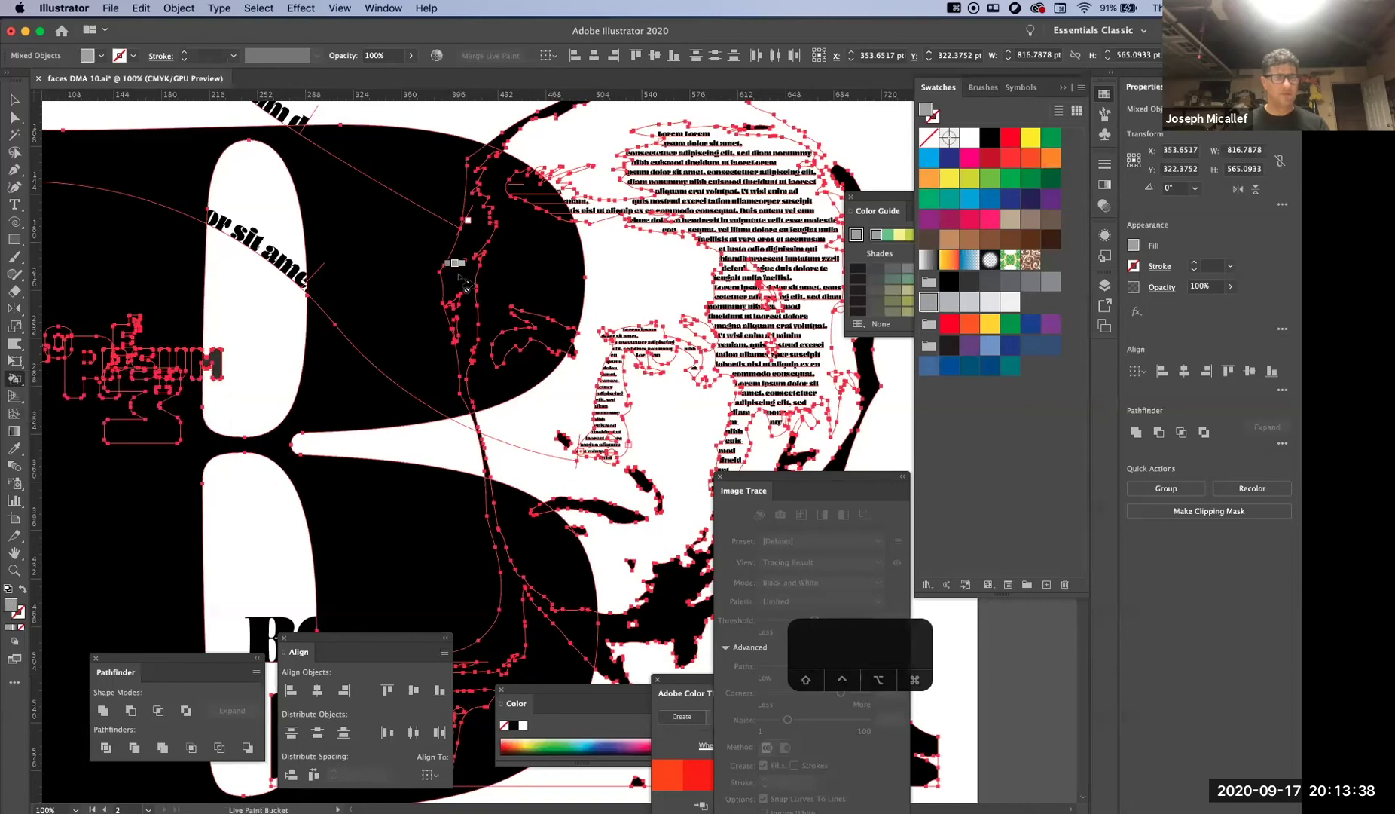
left_click(471, 243)
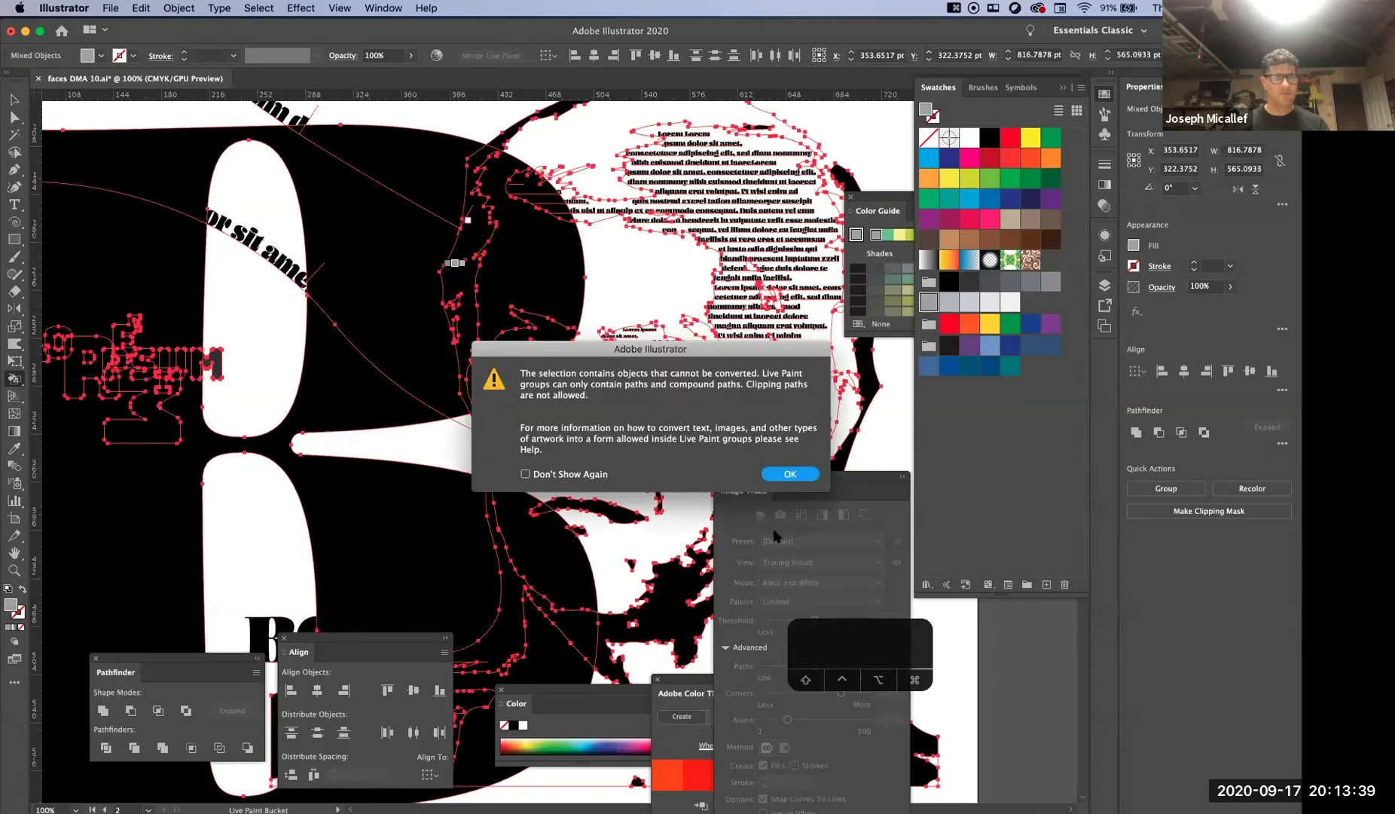
left_click(783, 473)
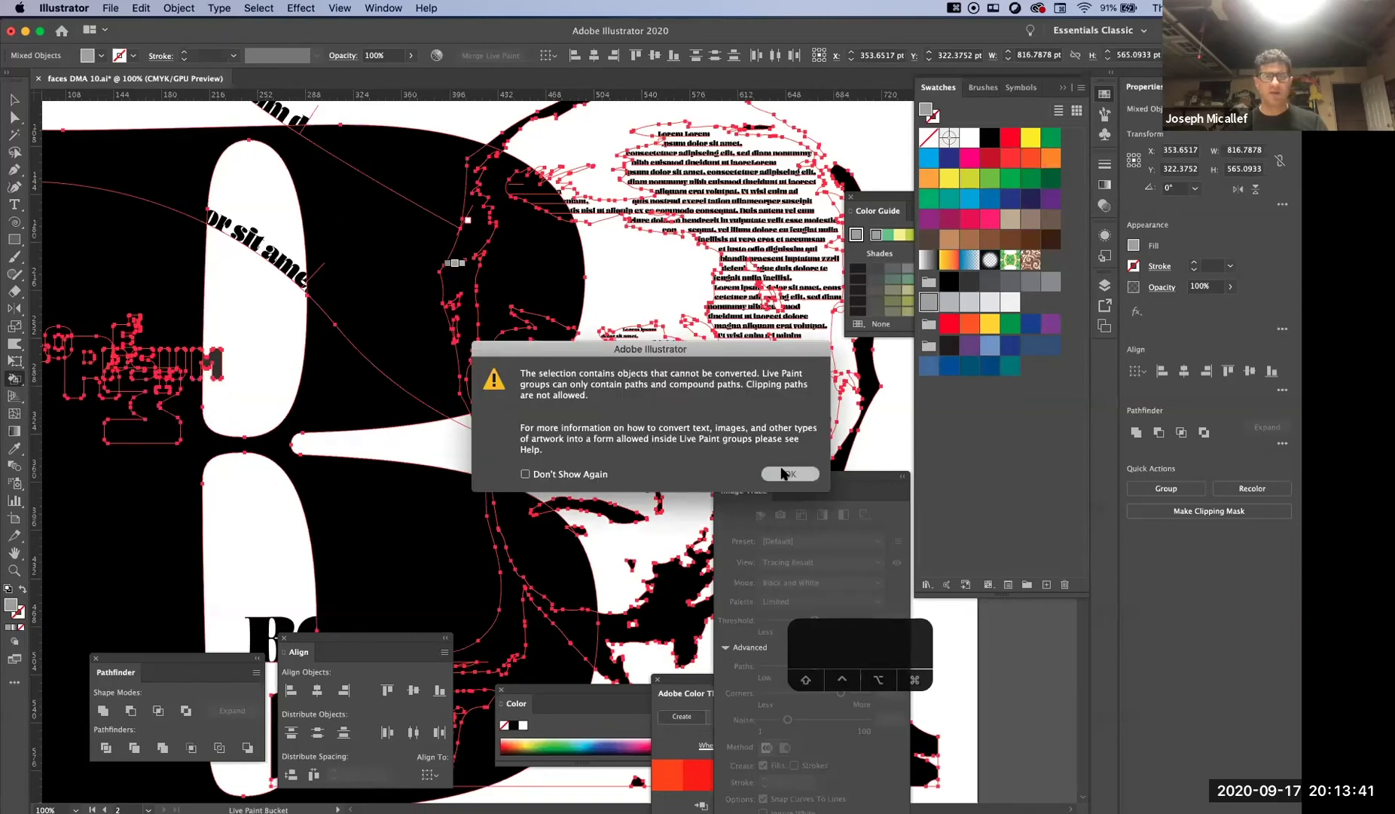
Try to release the compound paths in the selected artwork and ungroup it
key("v")
left_click(179, 8)
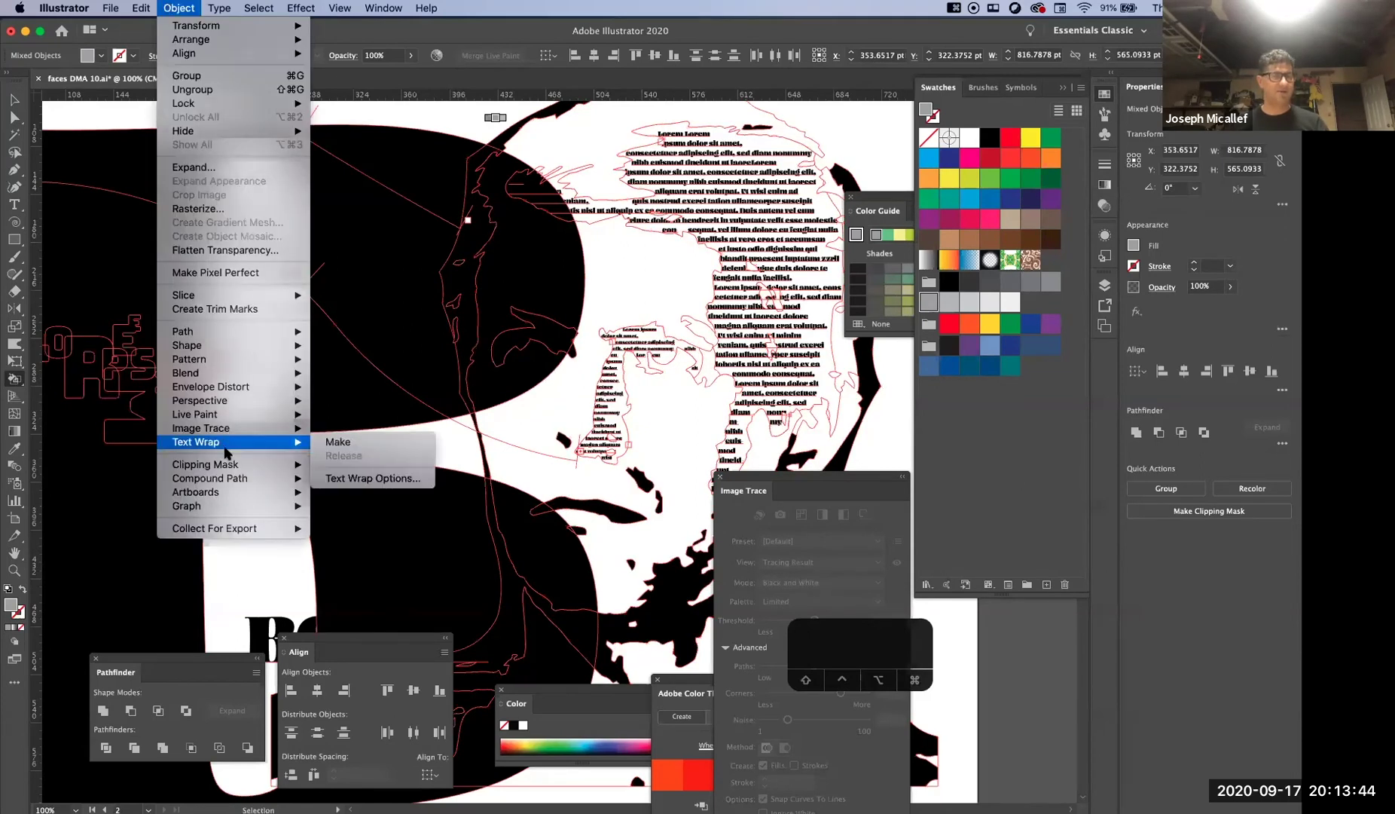
mouse_move(250, 483)
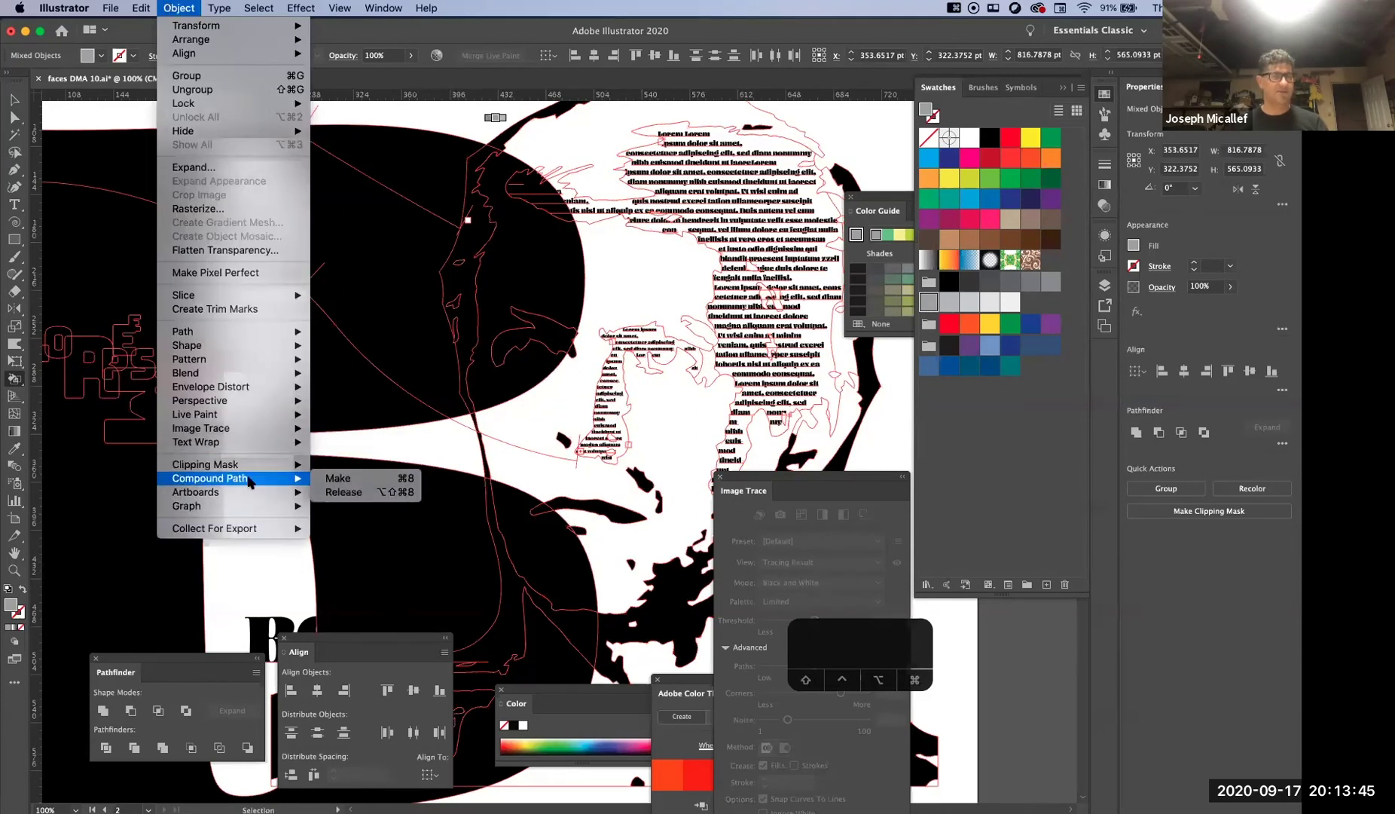
left_click(351, 492)
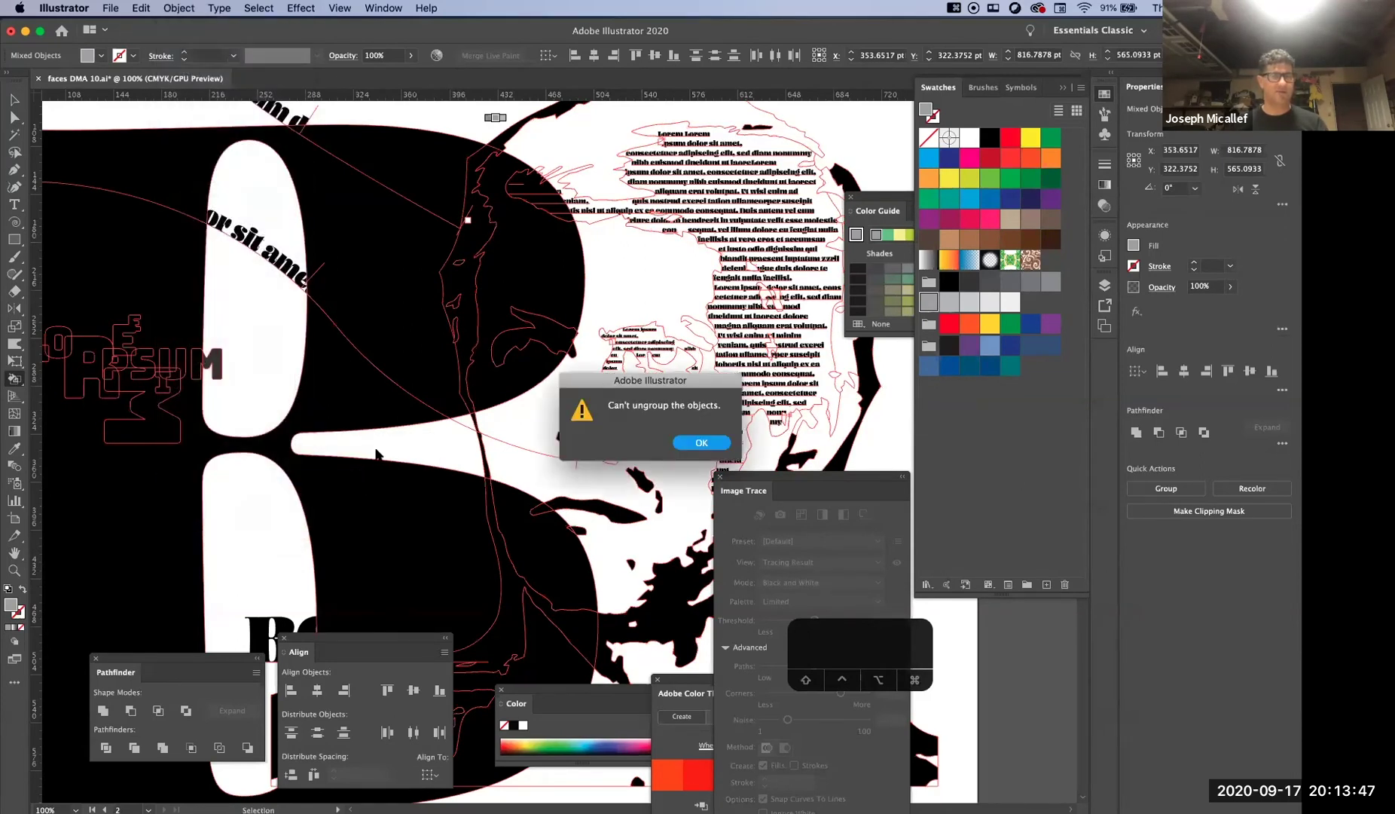
left_click(688, 443)
left_click(179, 7)
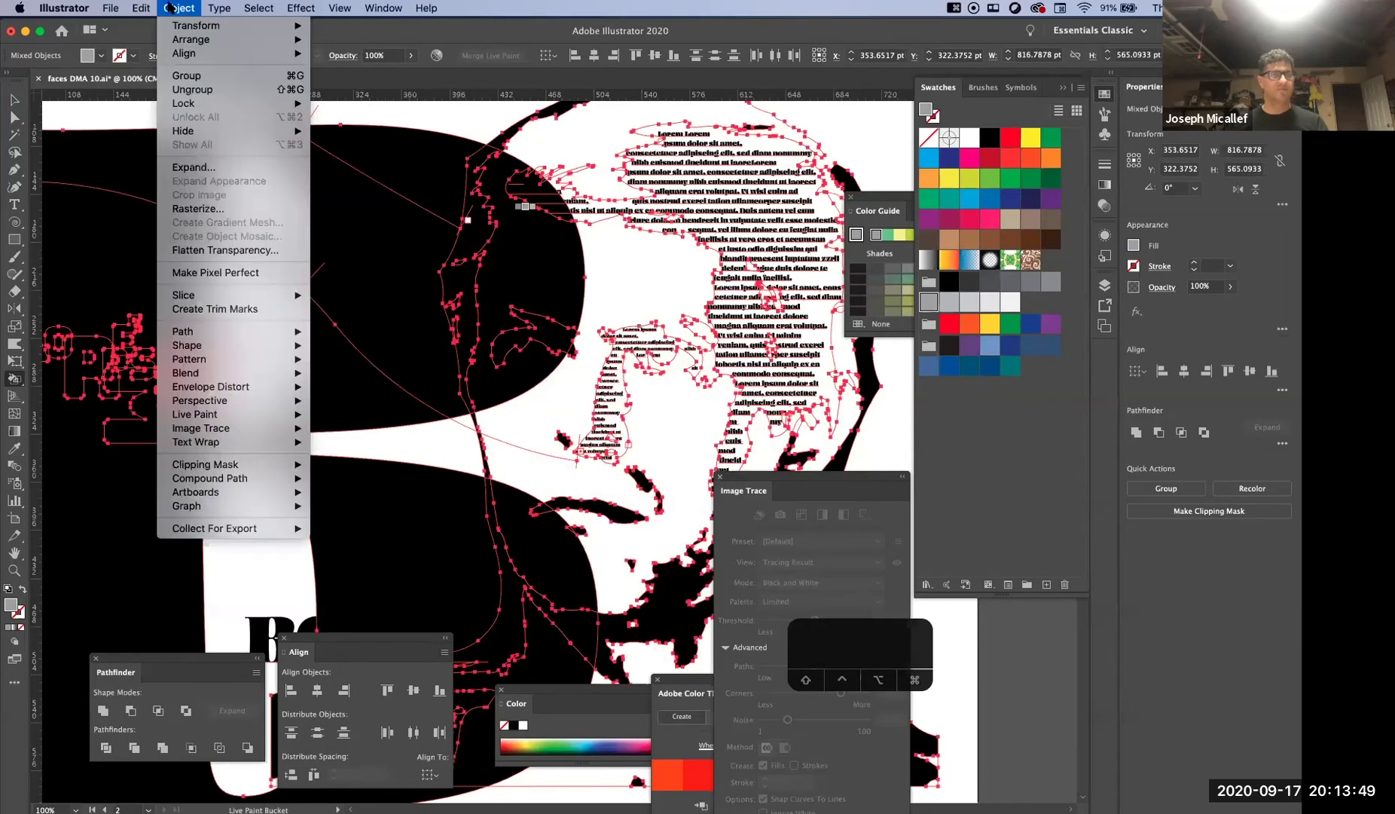
left_click(197, 90)
left_click(686, 444)
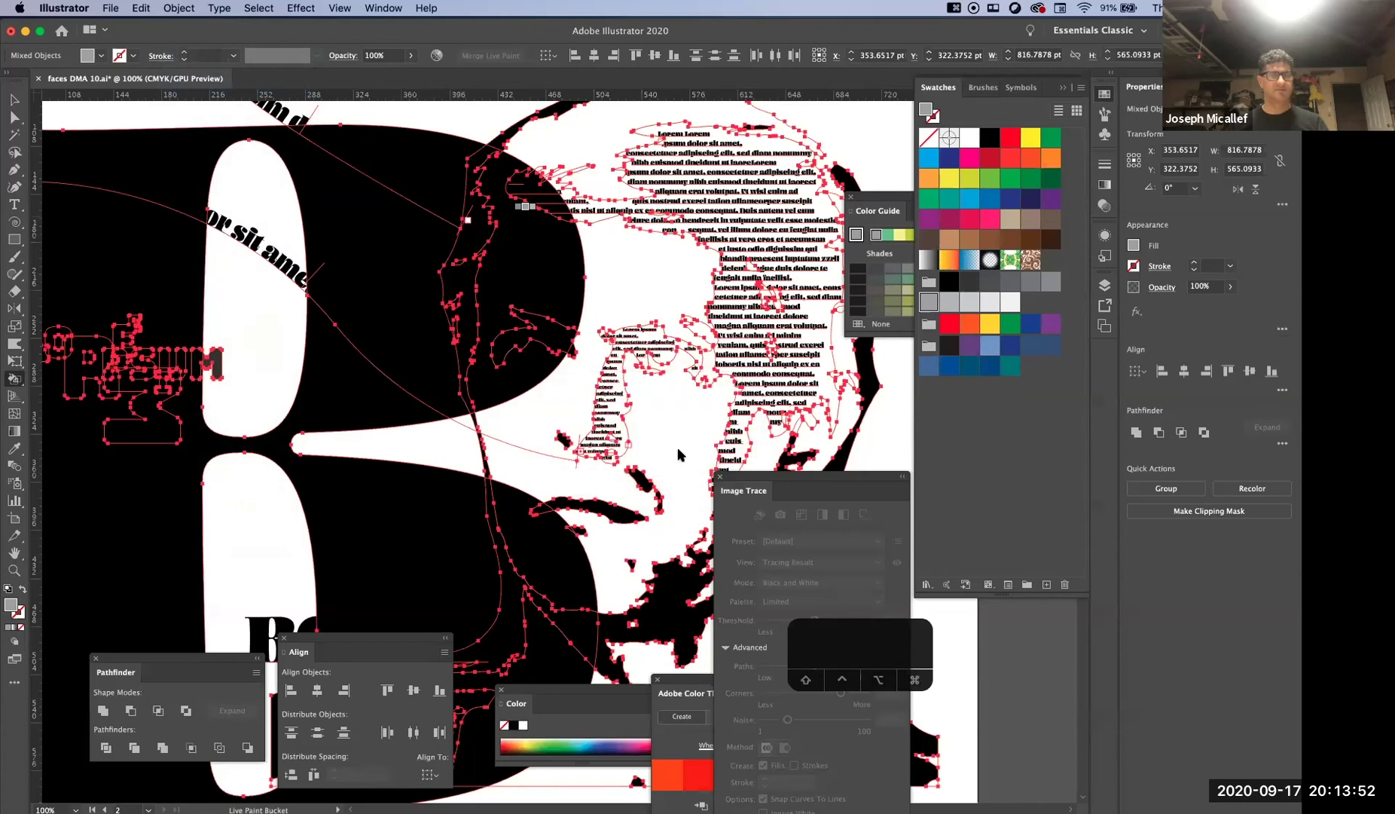
Retry the Live Paint Bucket on the mixed selection of B, portrait and text
left_click(678, 454)
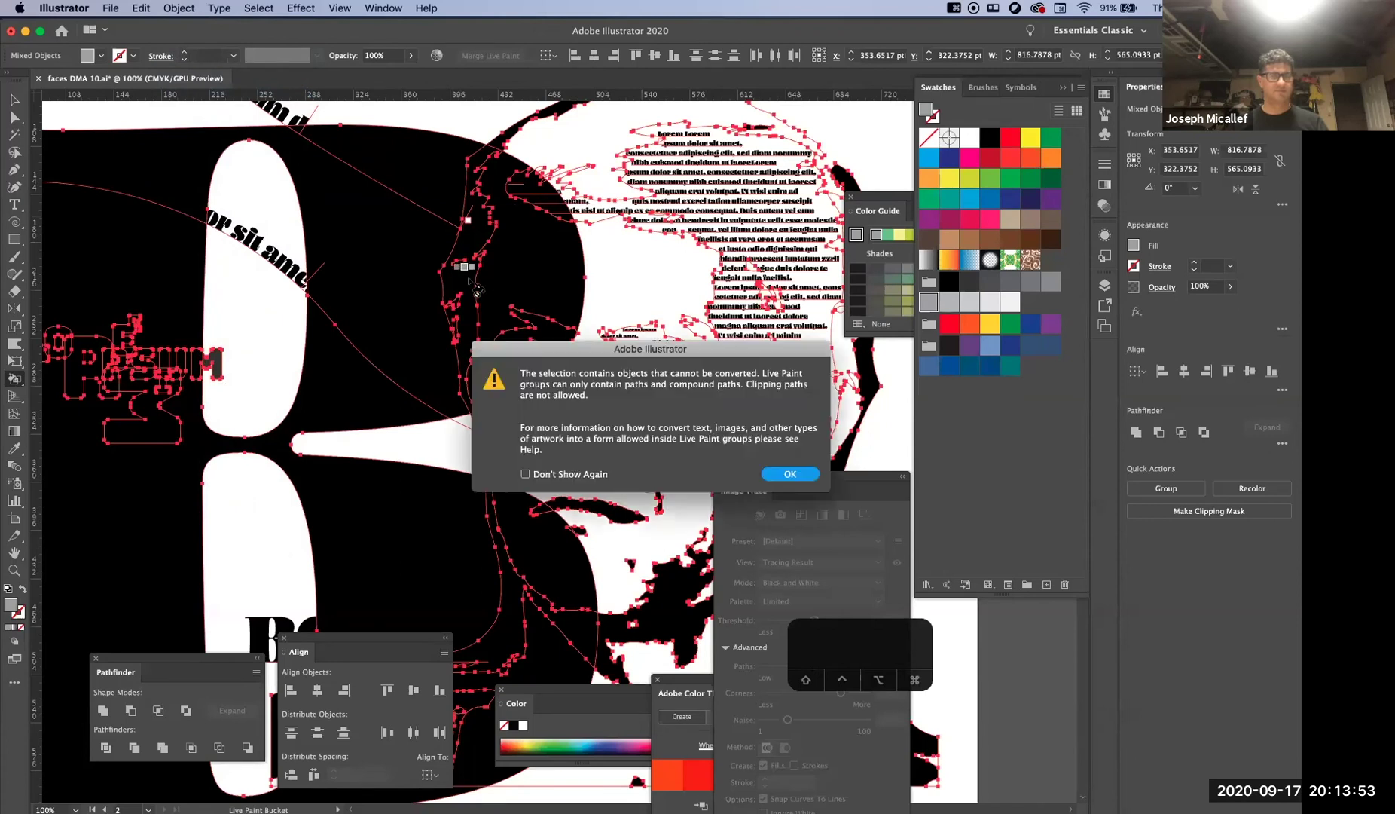
left_click(787, 474)
key("a")
key("shift+b")
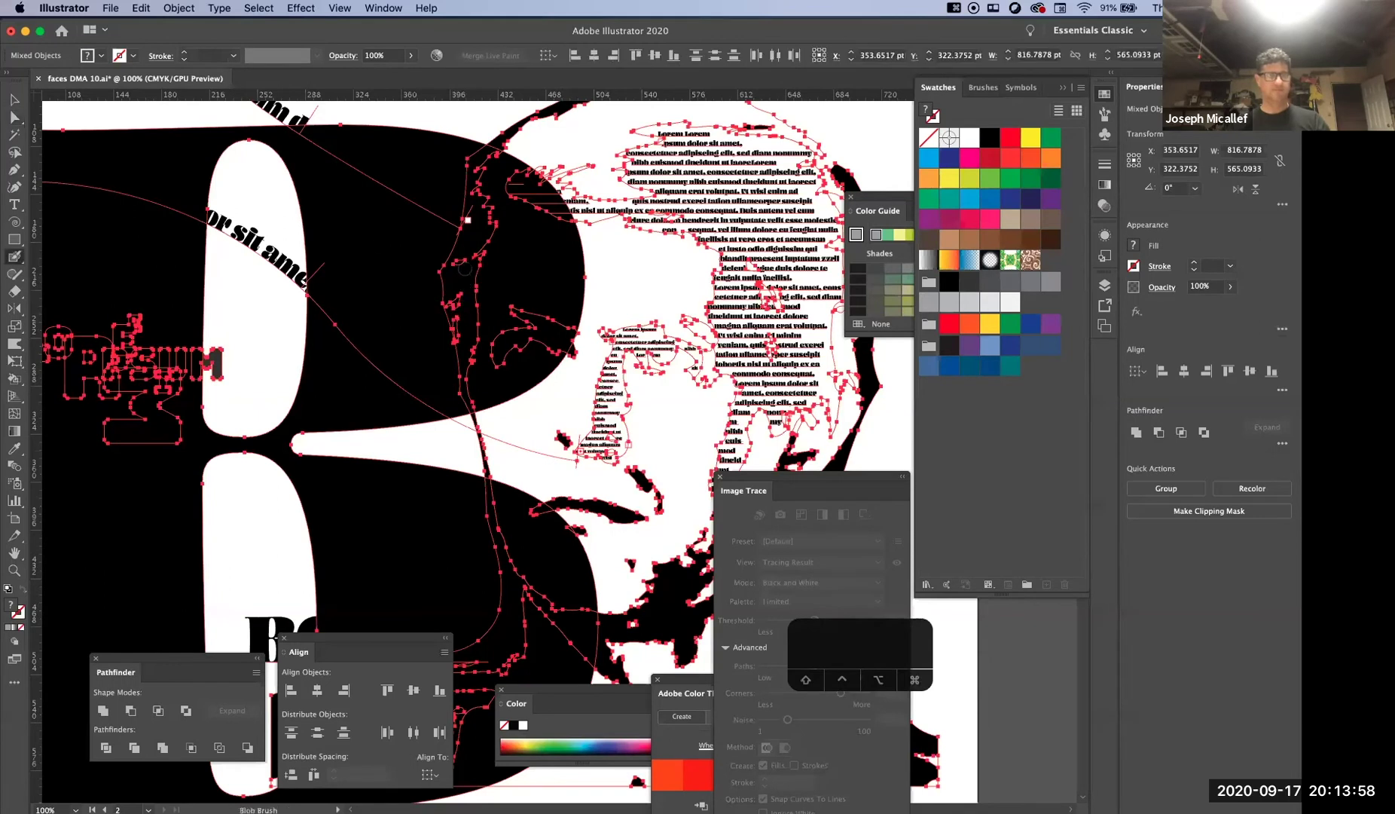
left_click_drag(17, 365, 43, 393)
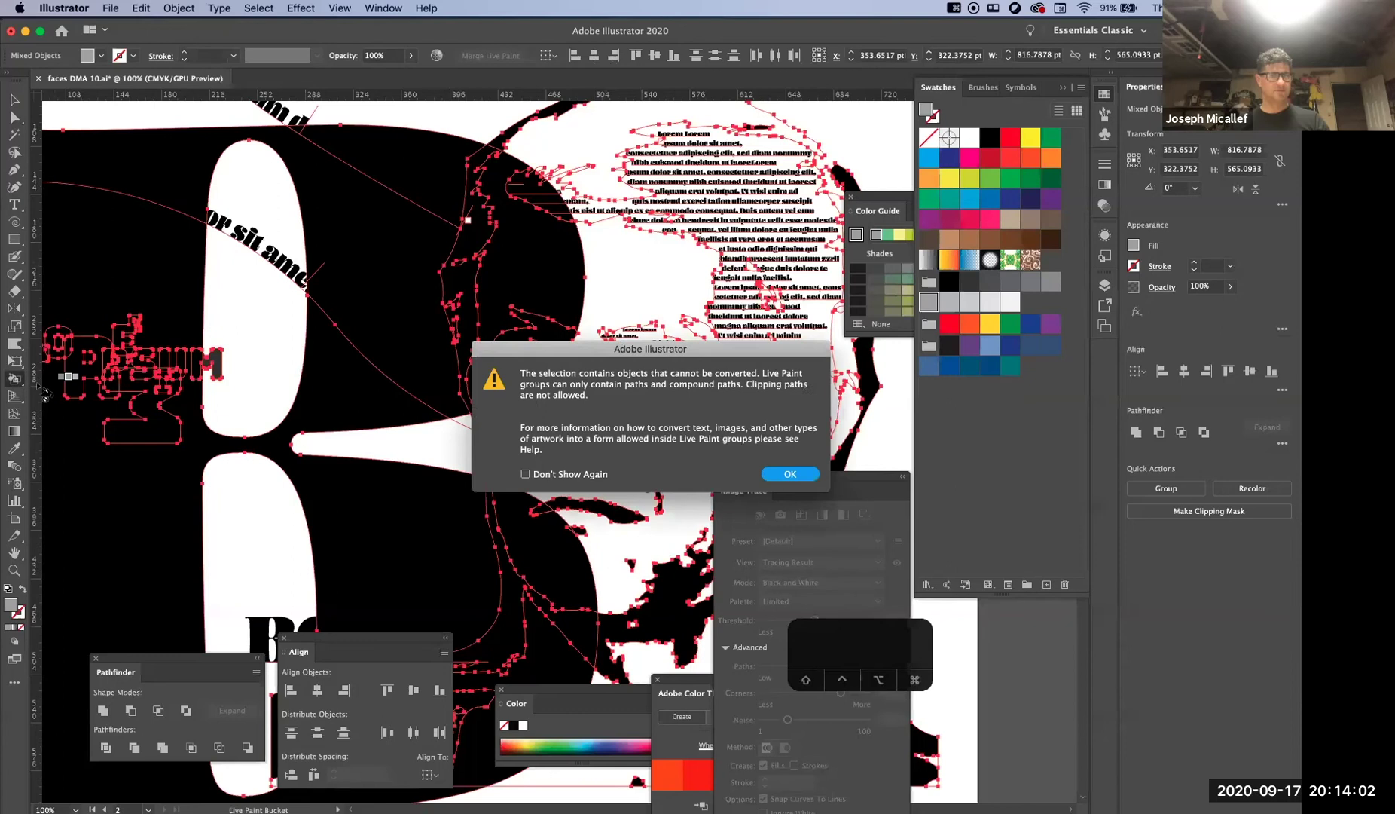
left_click(787, 474)
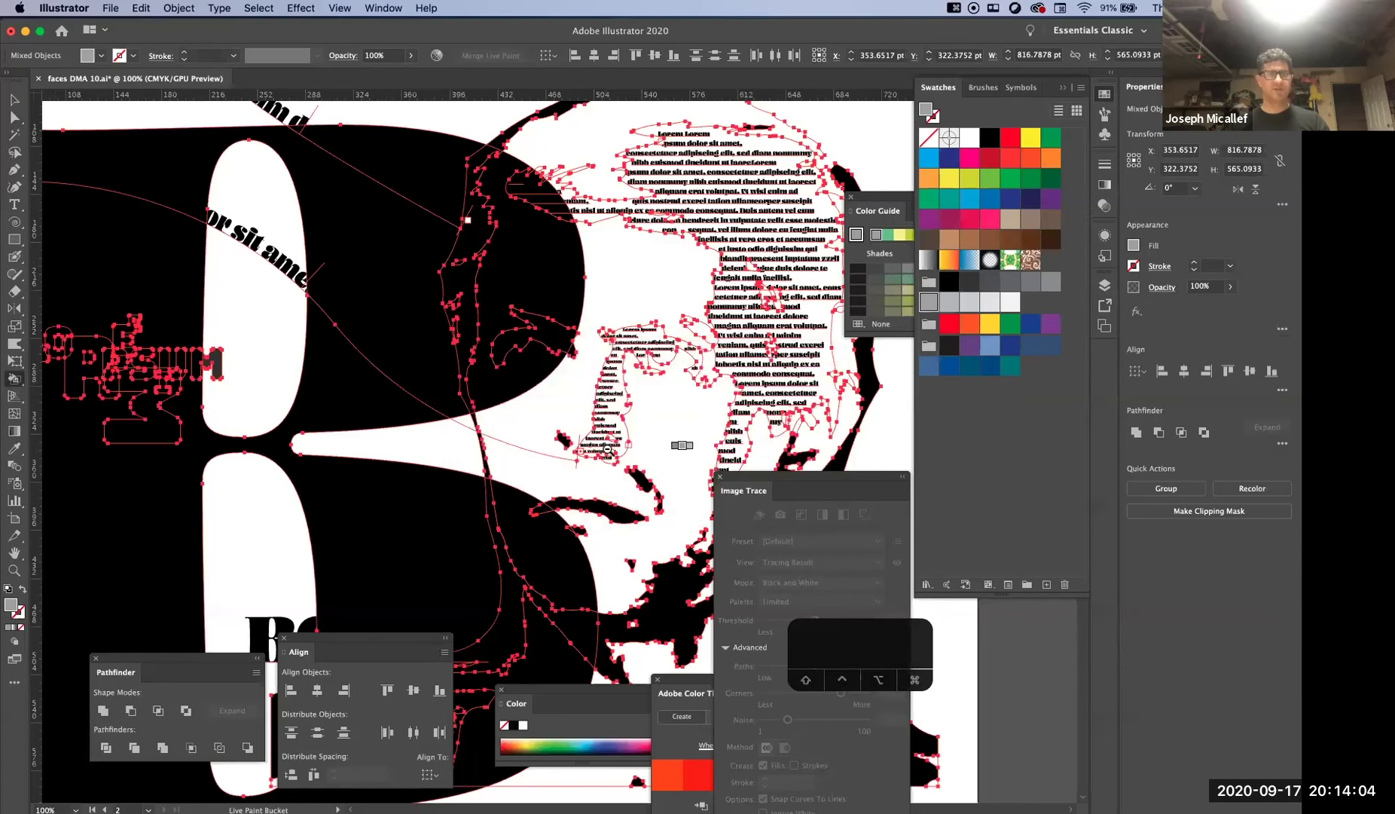
Reselect the B, portrait and all text on the artboard and expand their object, fill and stroke
key("super+minus")
key("super+minus")
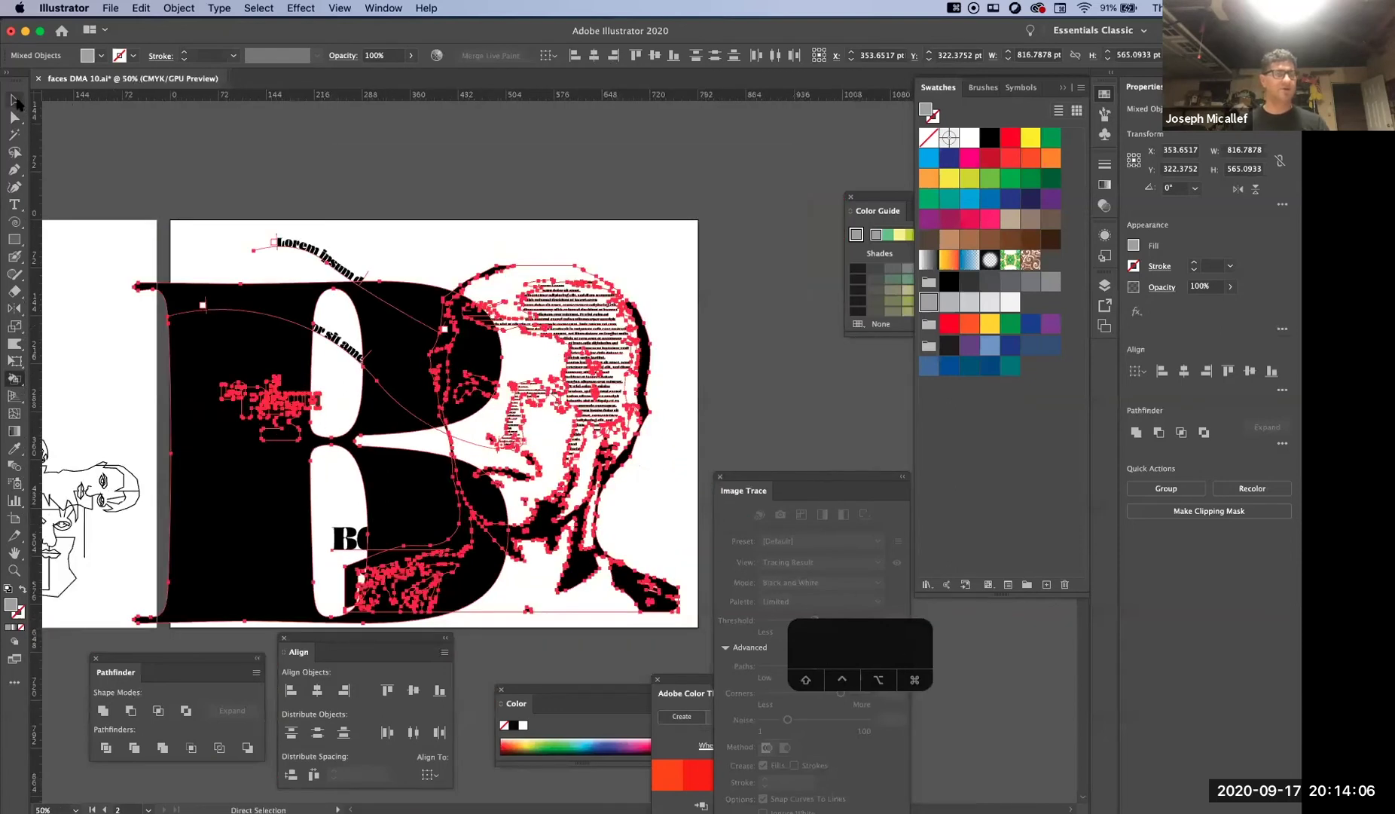
left_click(16, 104)
left_click(639, 663)
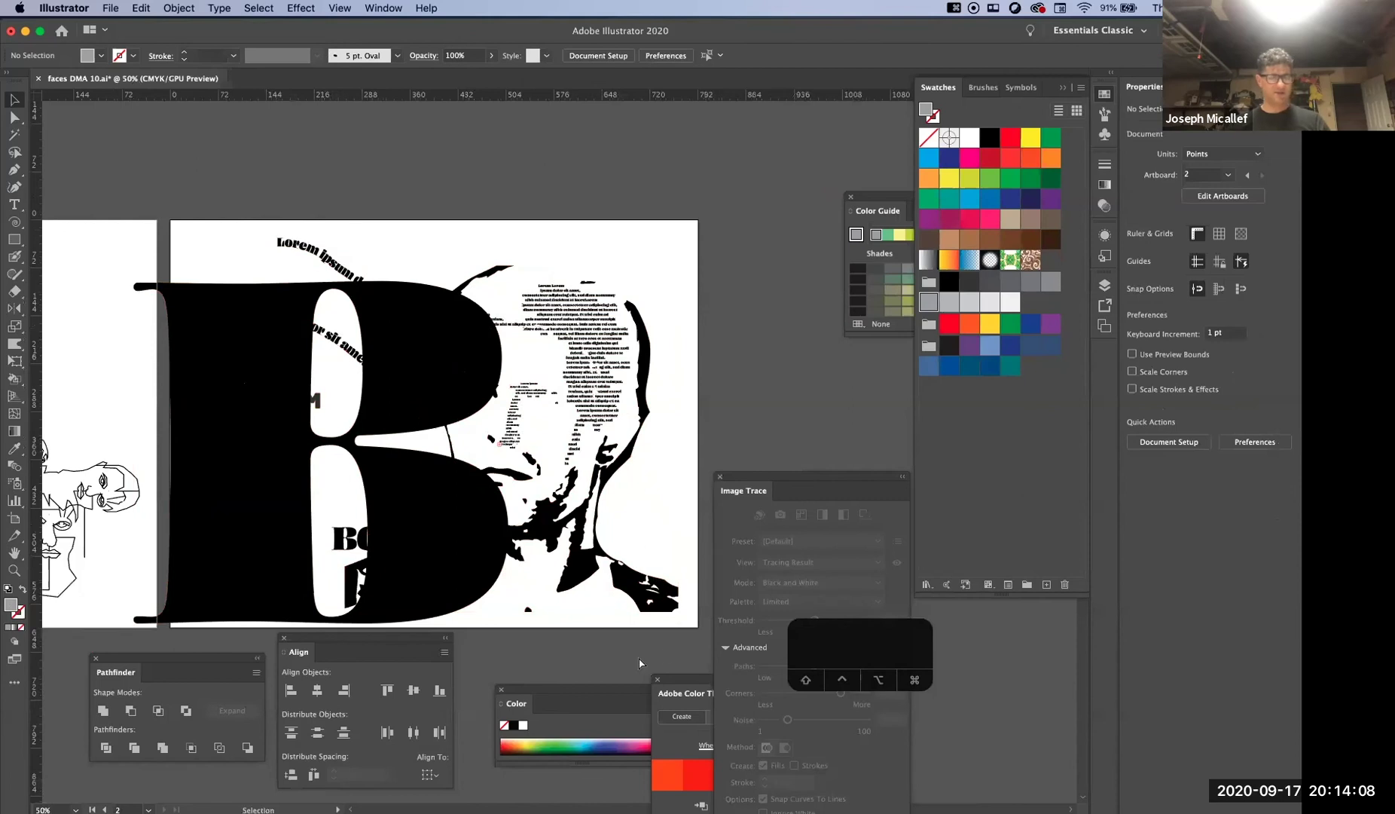
key("a")
mouse_move(692, 641)
left_mouse_down()
mouse_move(422, 302)
mouse_move(296, 233)
left_mouse_up()
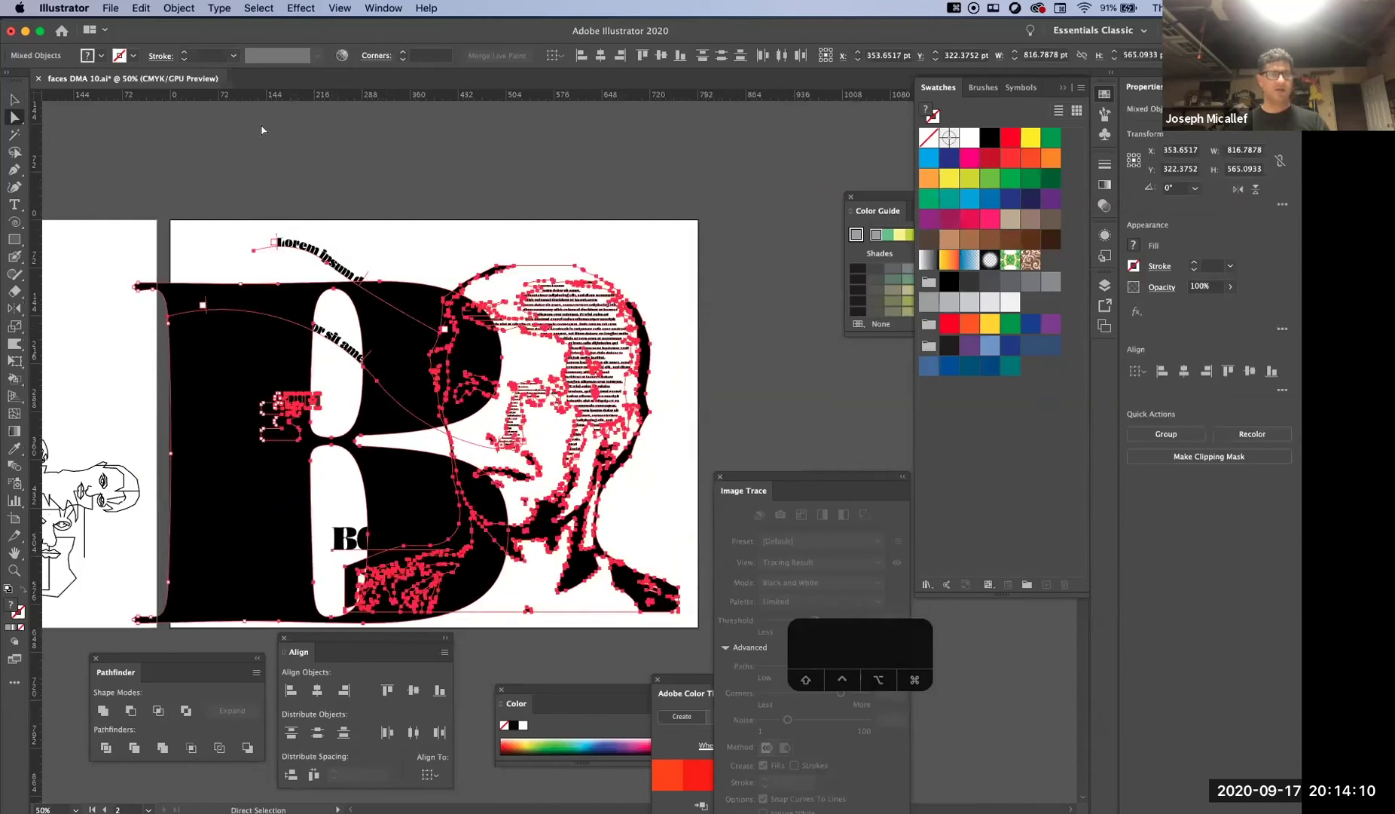
left_click(180, 8)
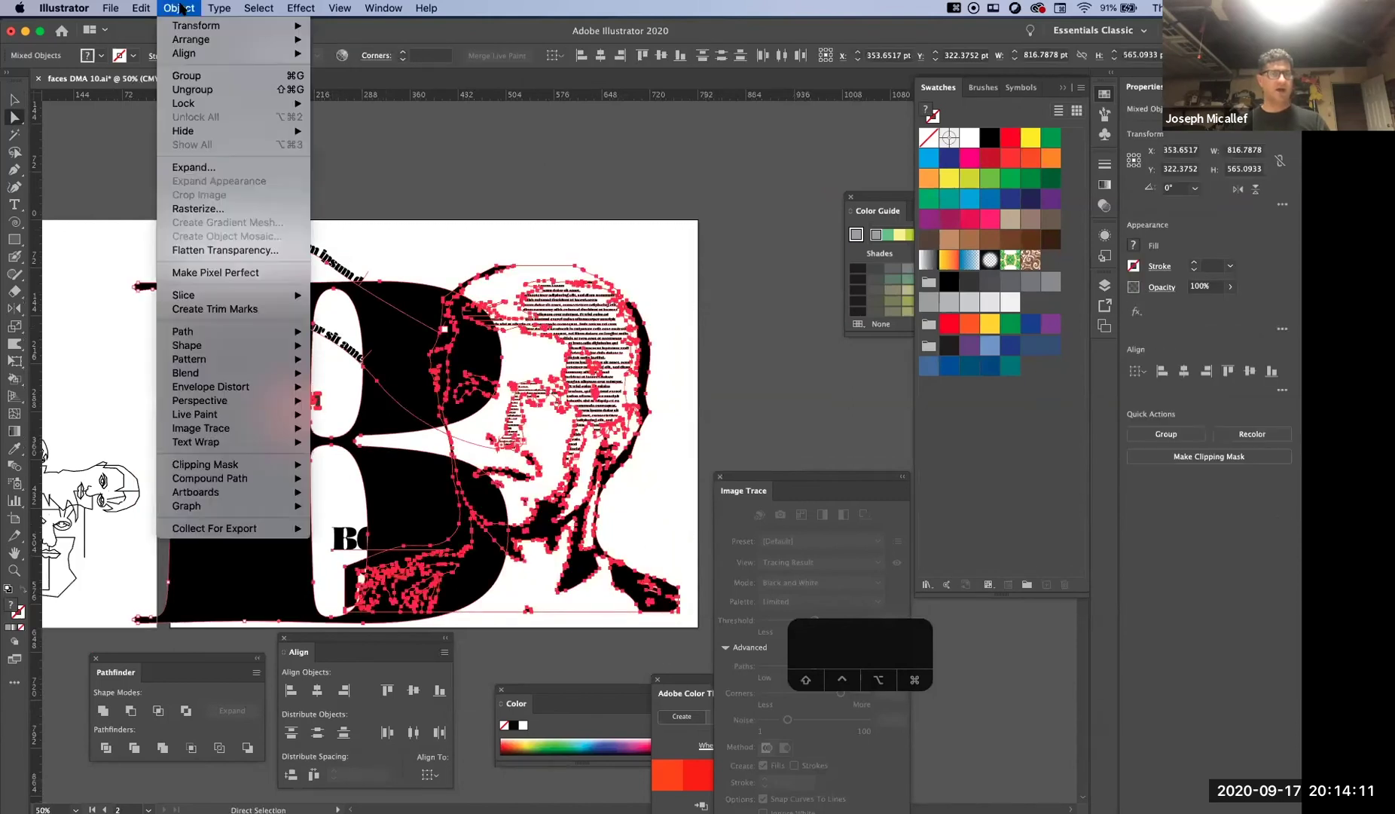
left_click(217, 170)
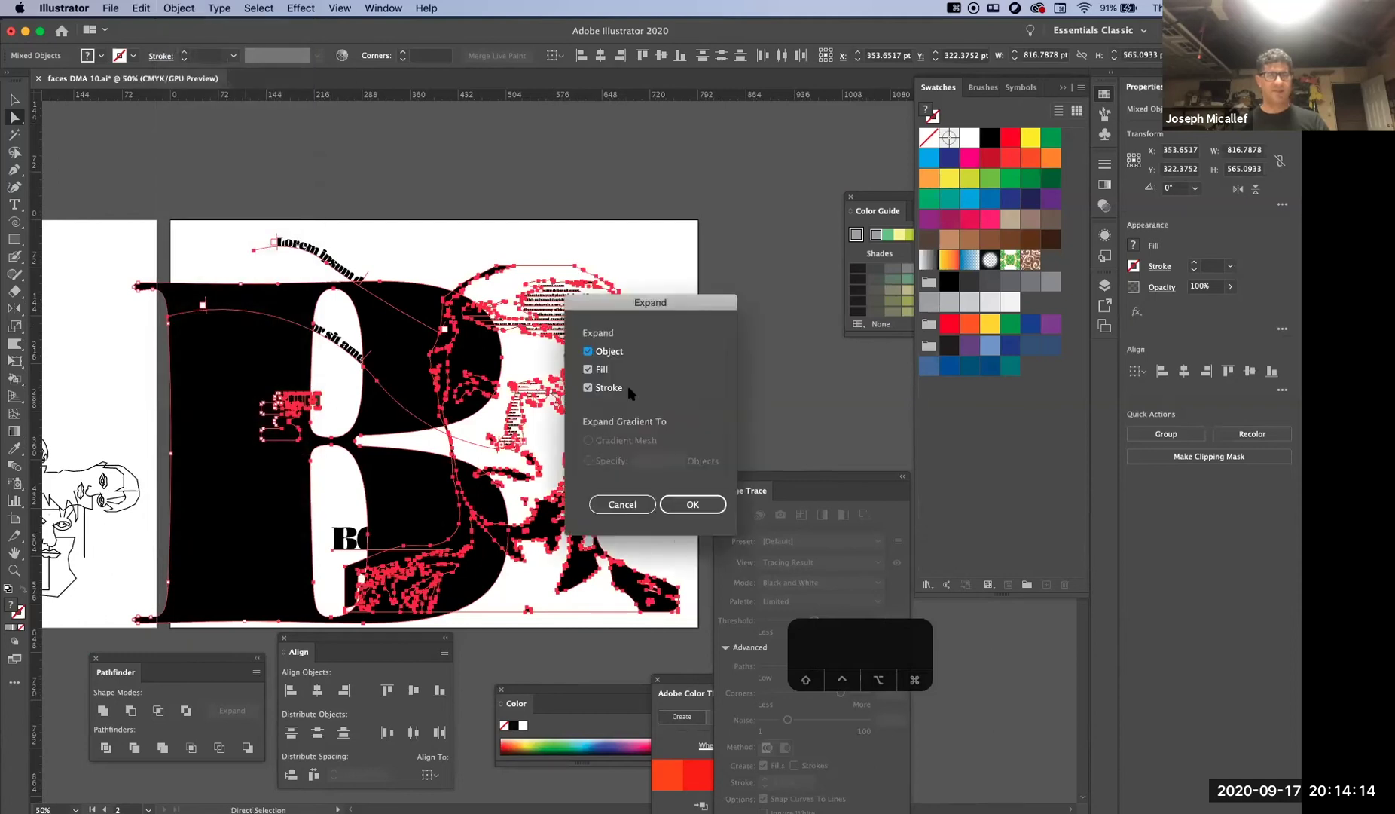
left_click(692, 506)
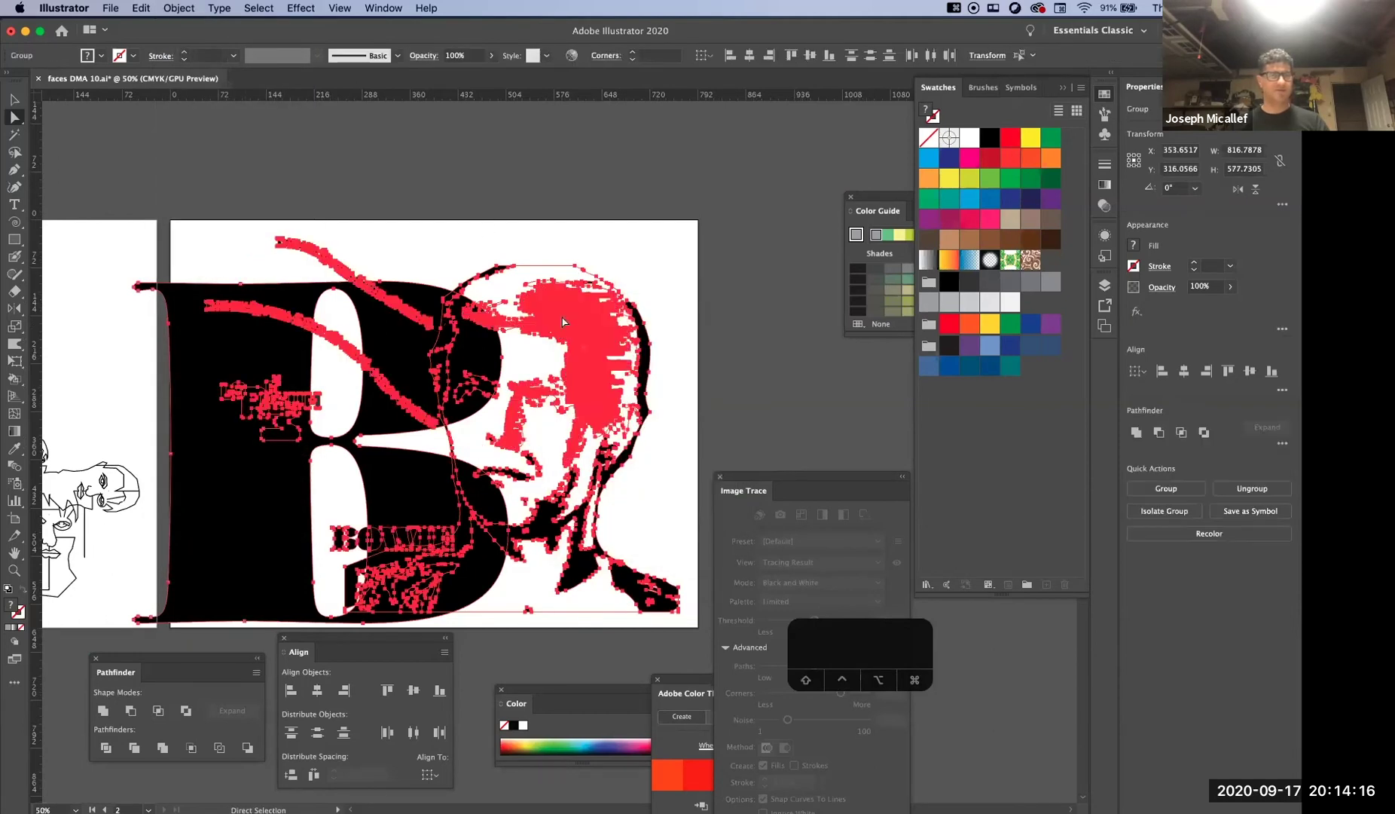
Select all the expanded artwork and erase the B's body outside the face outline with Shape Builder
left_click(488, 229)
left_click(464, 335)
mouse_move(210, 180)
left_mouse_down()
mouse_move(527, 532)
mouse_move(681, 615)
left_mouse_up()
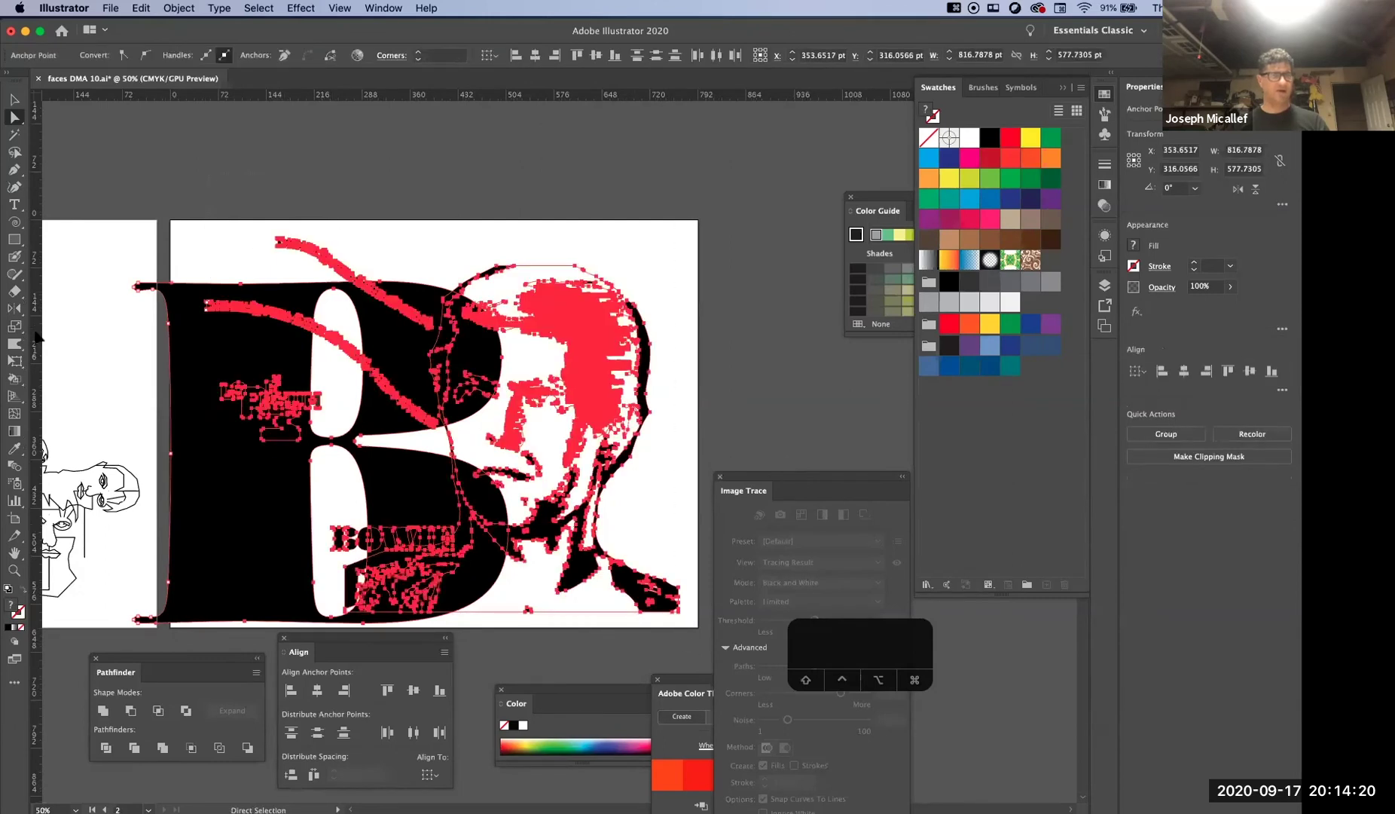
left_click(15, 380)
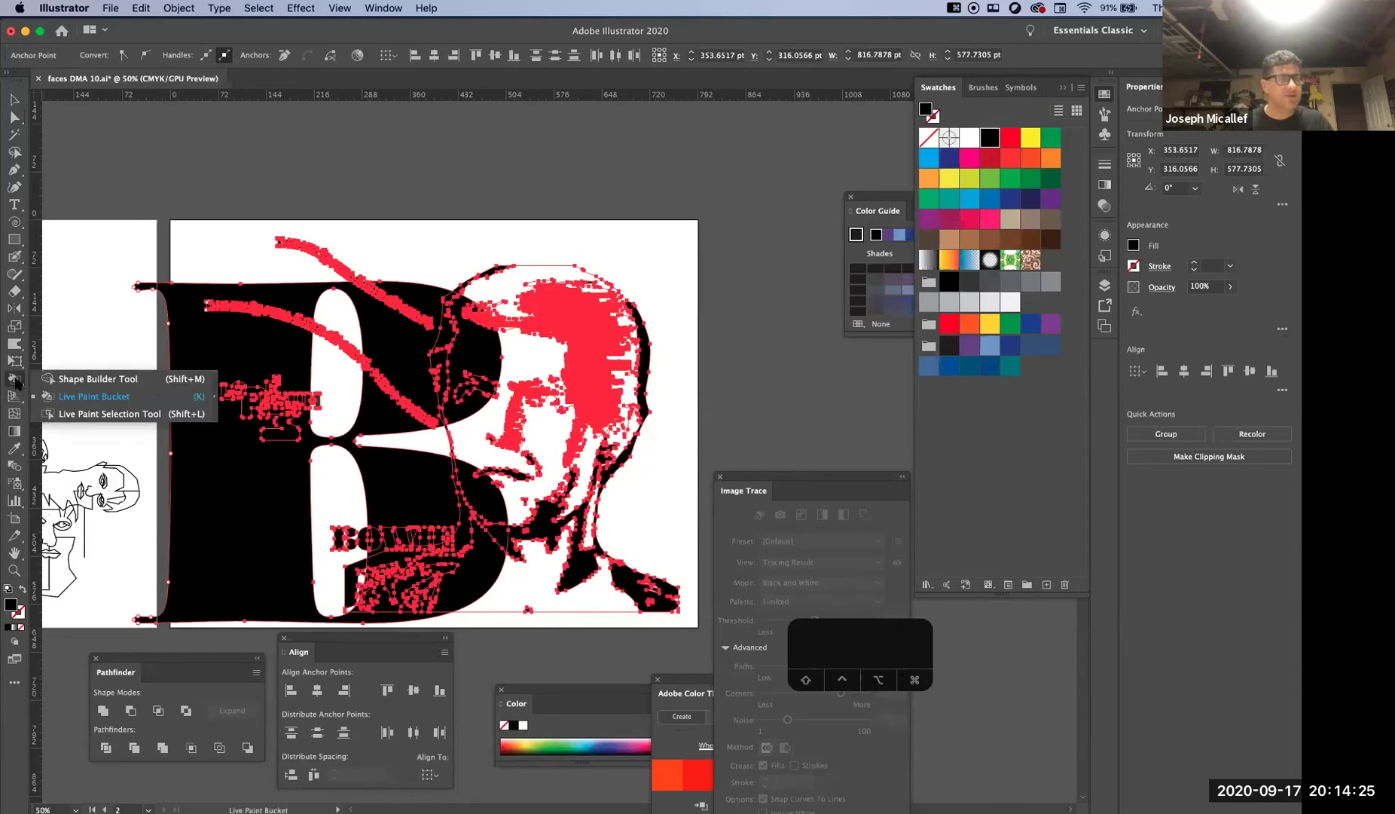
left_click(67, 381)
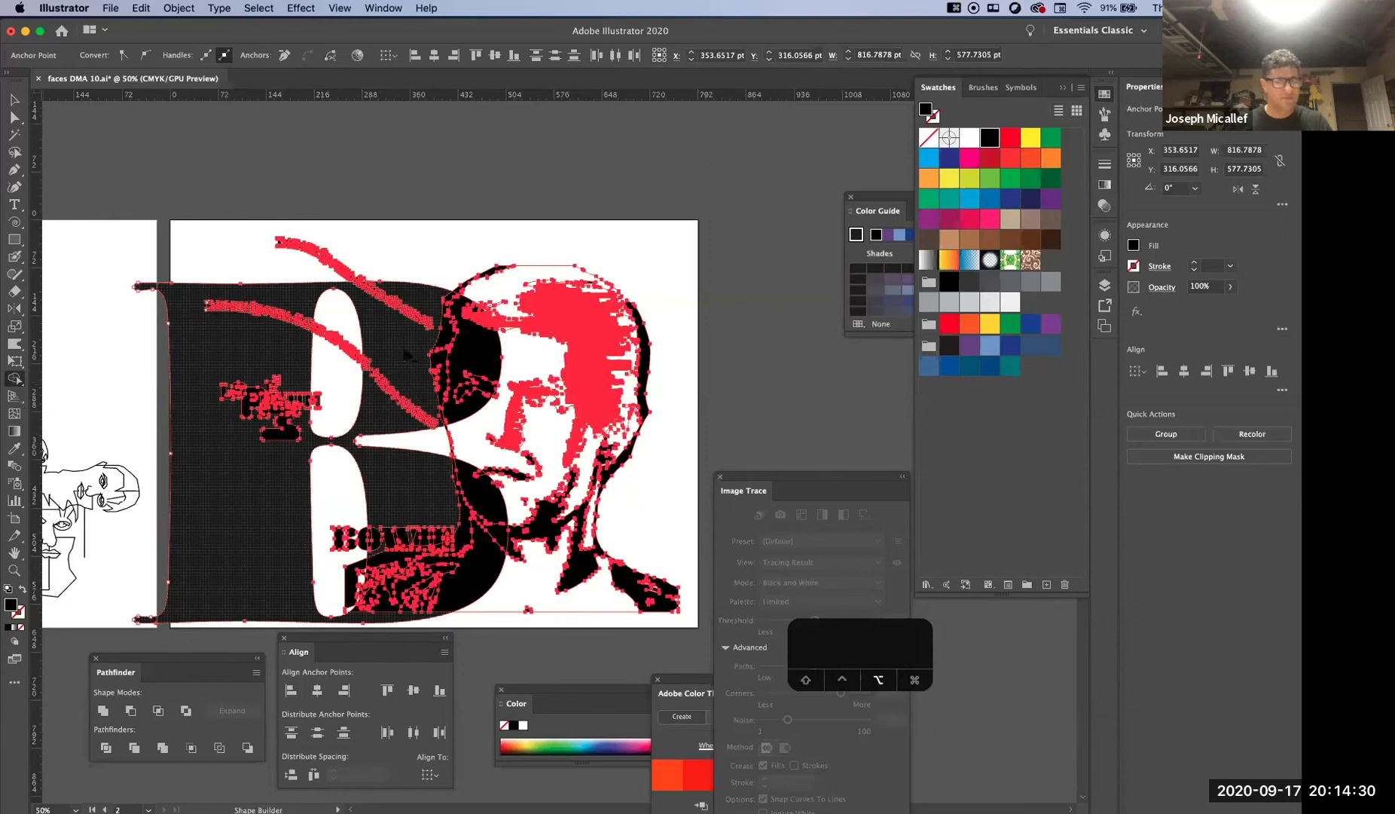
left_click(422, 396, "alt")
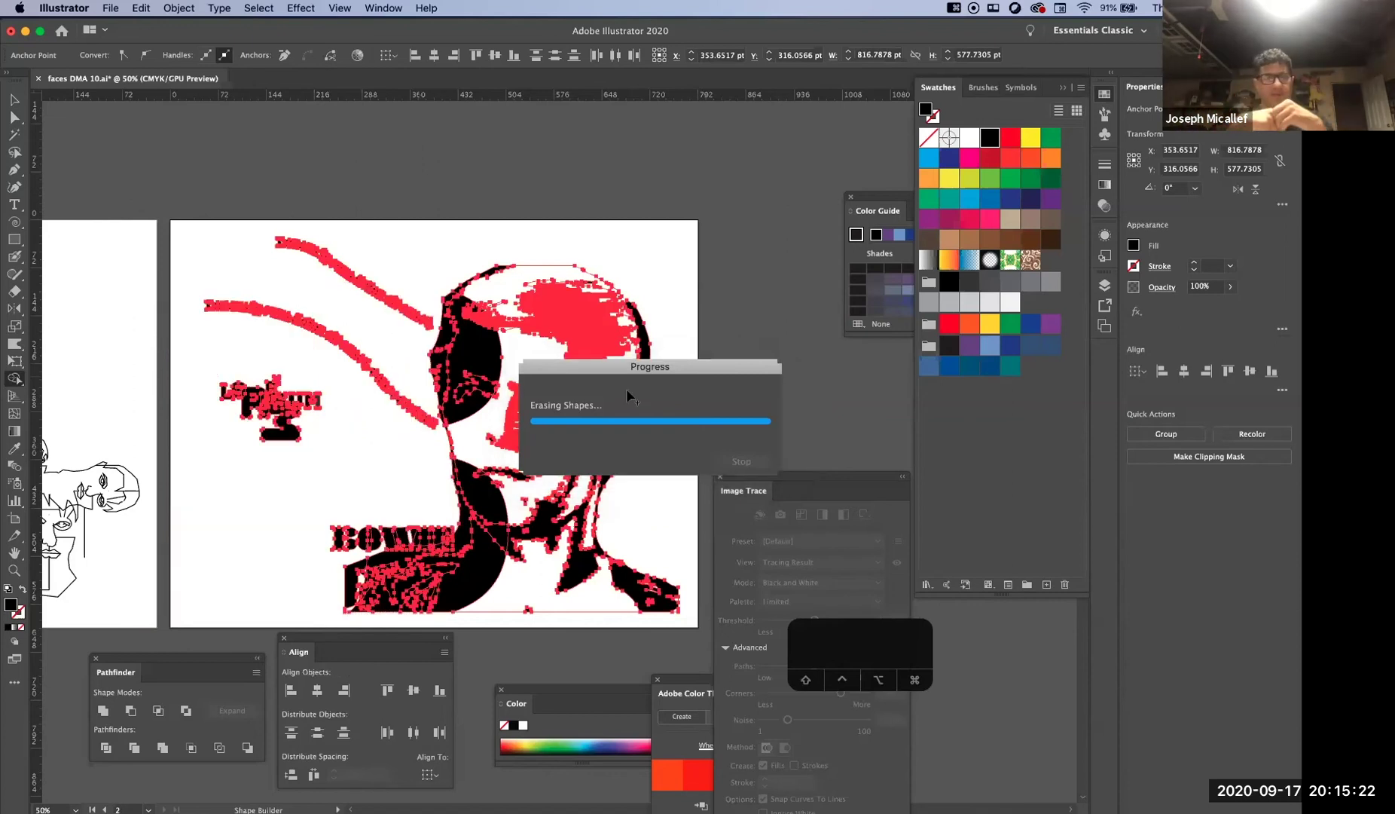
left_click(588, 249)
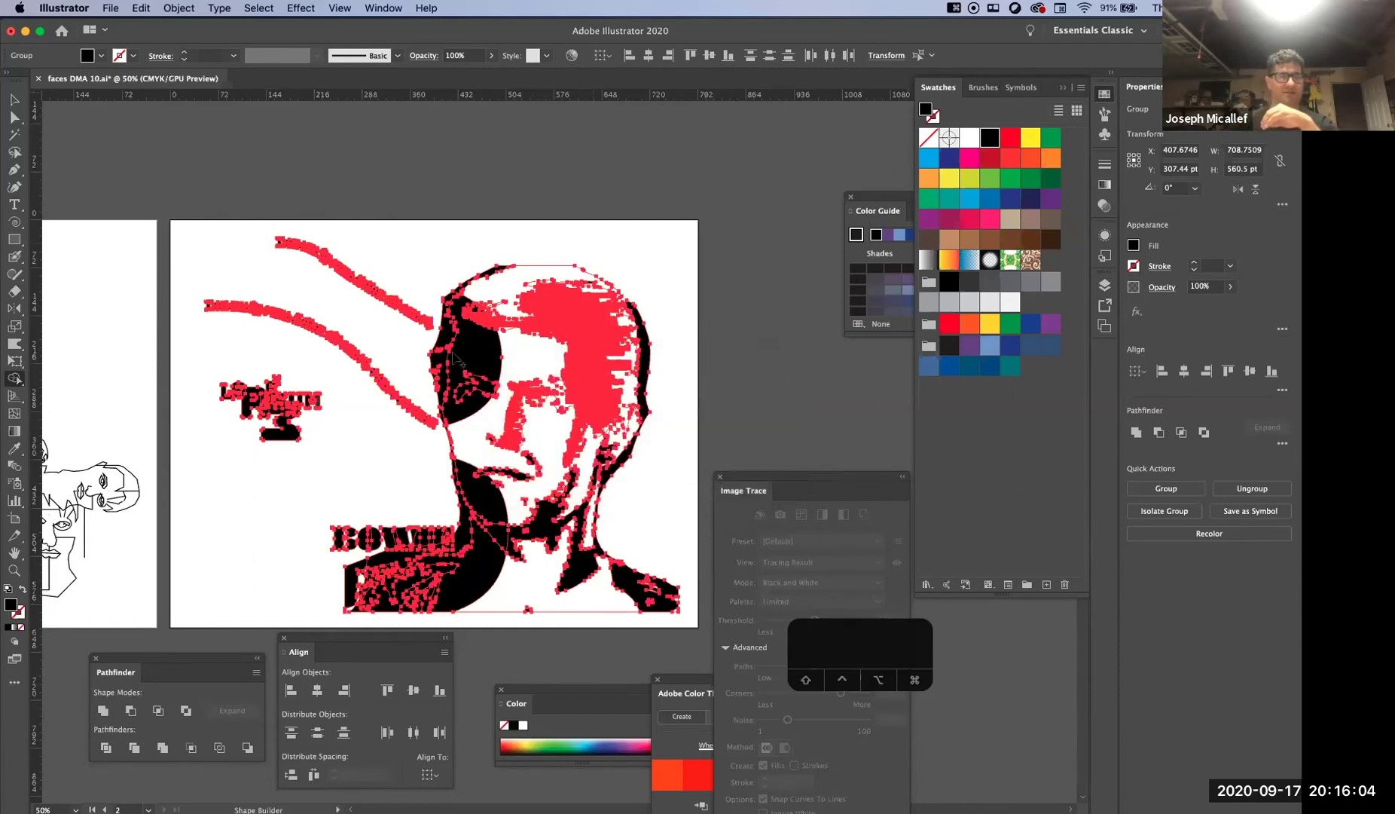
Fill the B's upper area inside the face with light grey using Live Paint Bucket, and deselect the artwork
left_click(15, 379)
left_click(90, 398)
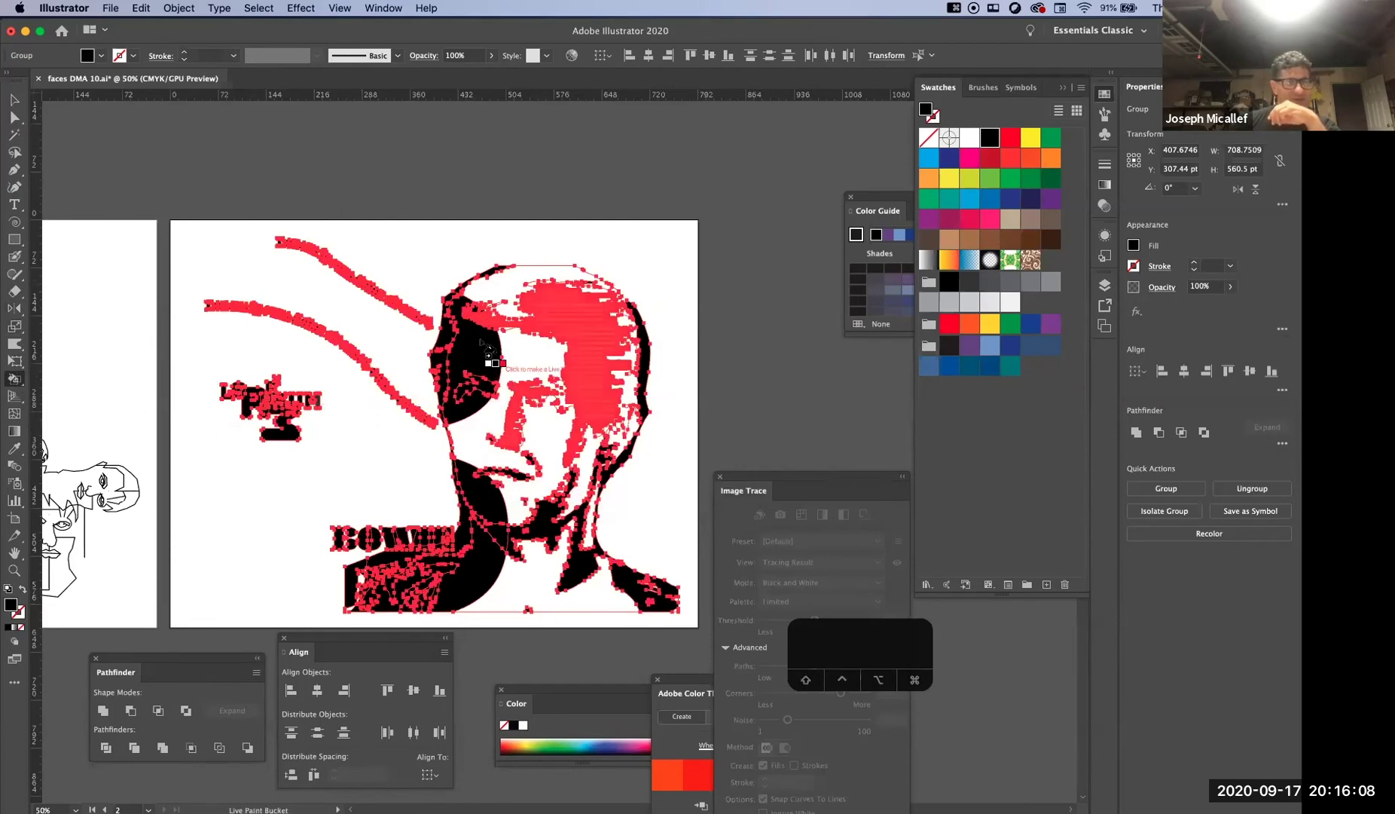
left_click(949, 301)
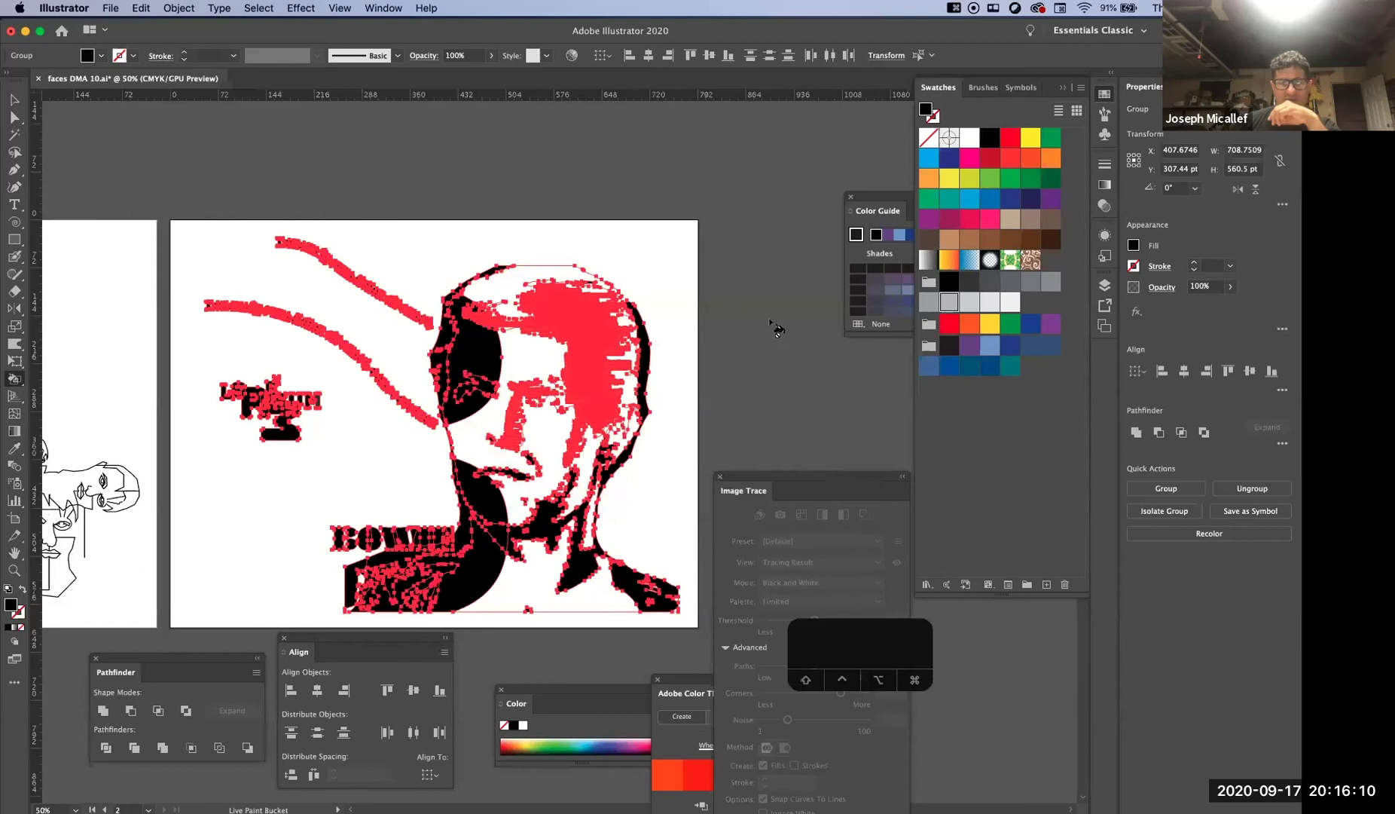
left_click(482, 367)
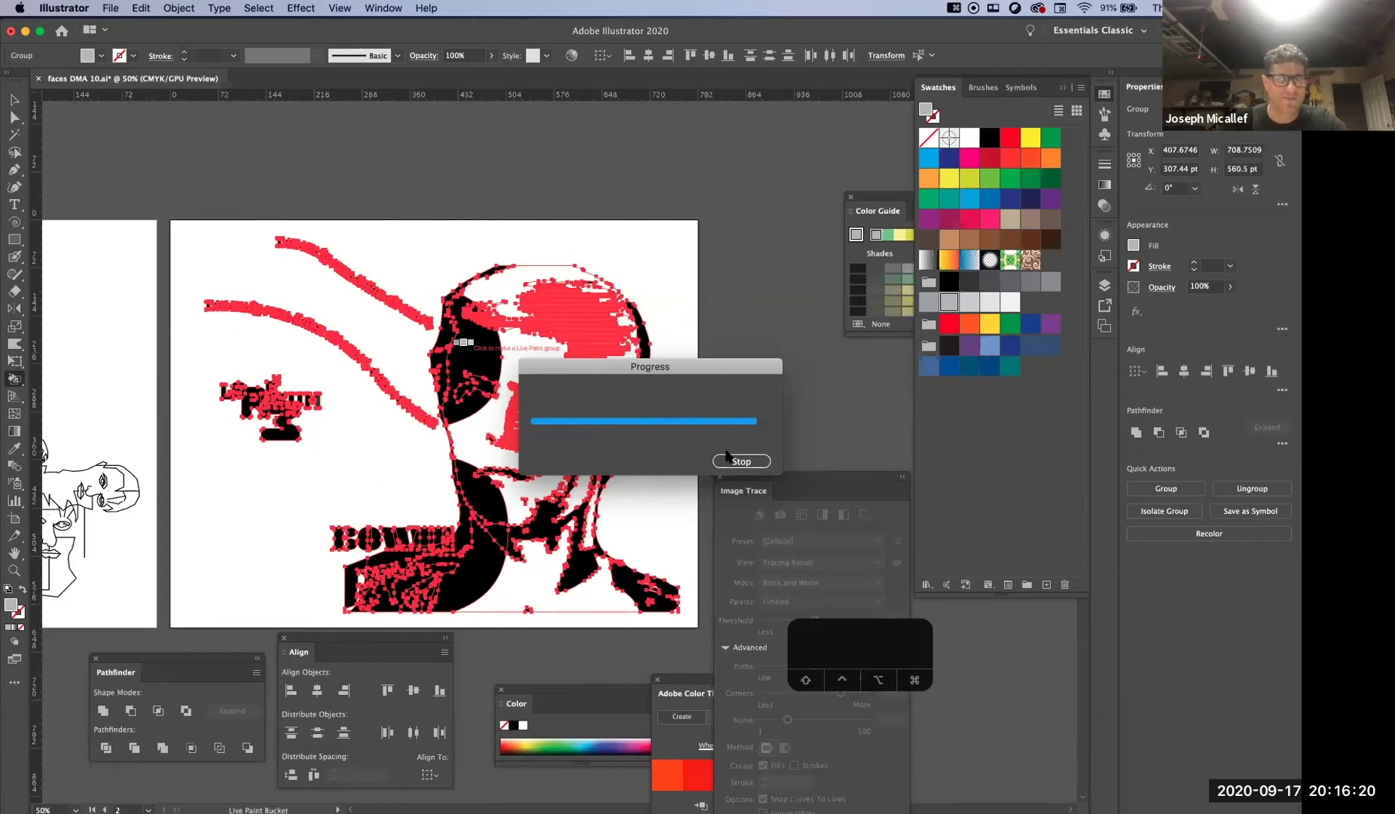
key("v")
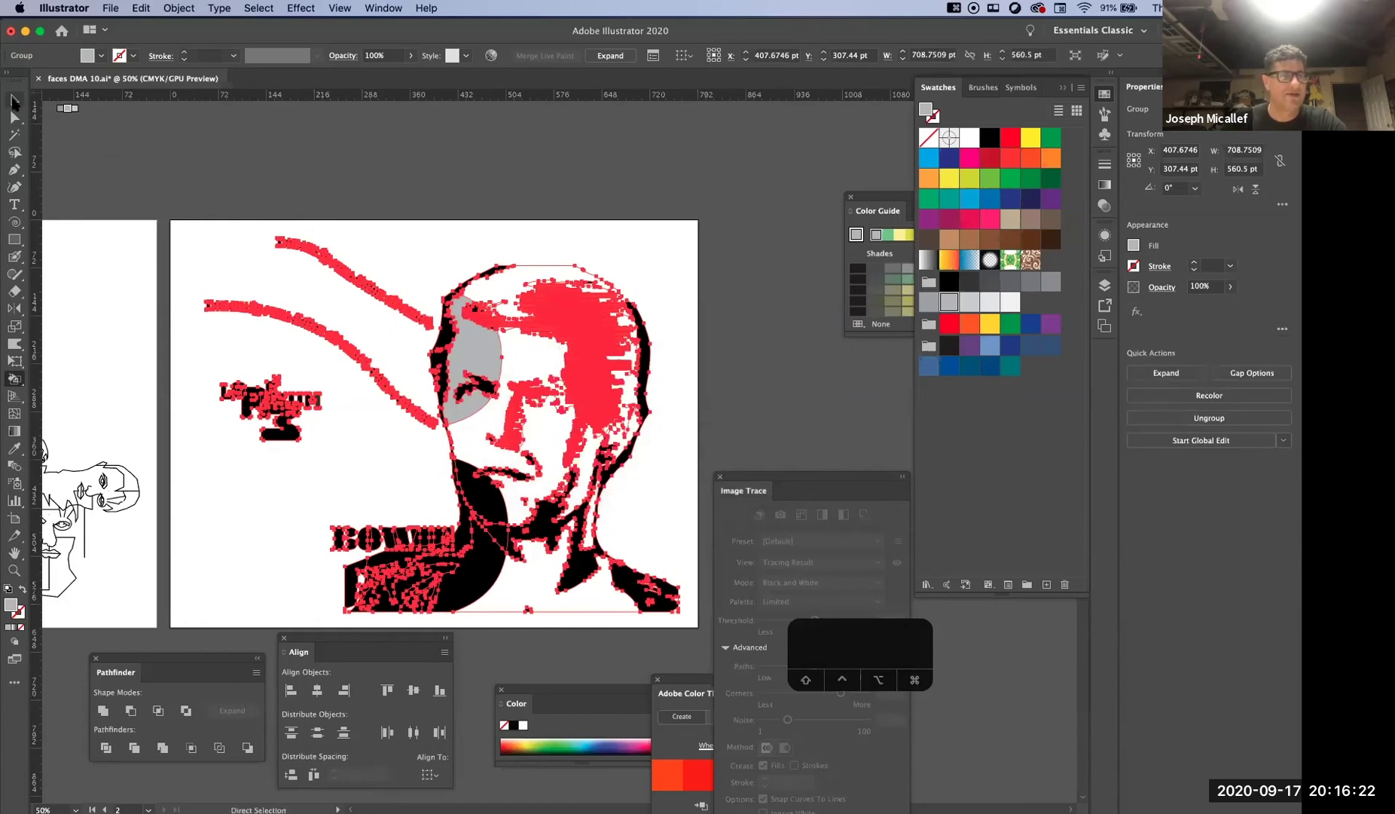
left_click(417, 263)
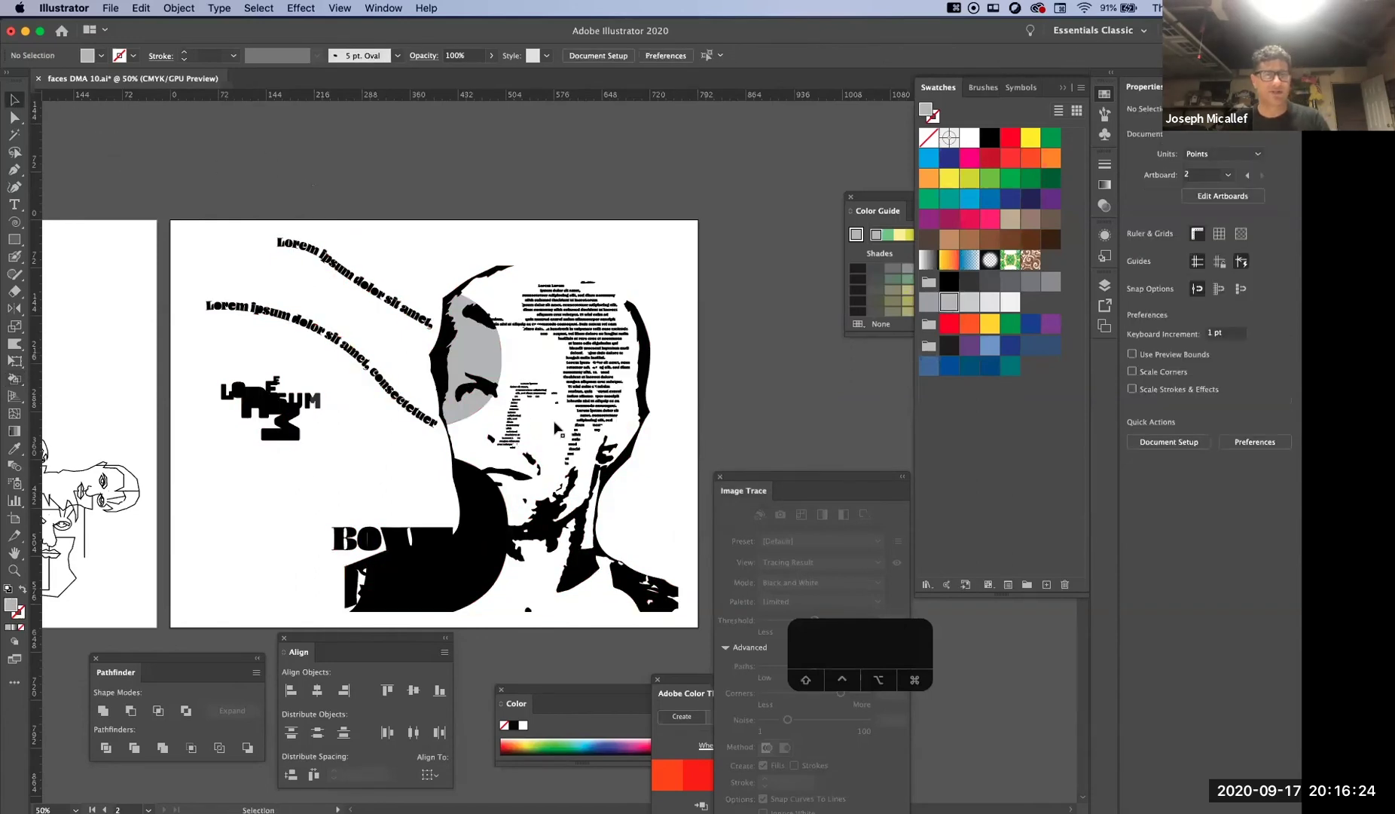
Move the Image Trace panel clear of the lower work area and show the document's layers
key("super+equal")
left_click_drag(570, 491, 575, 401)
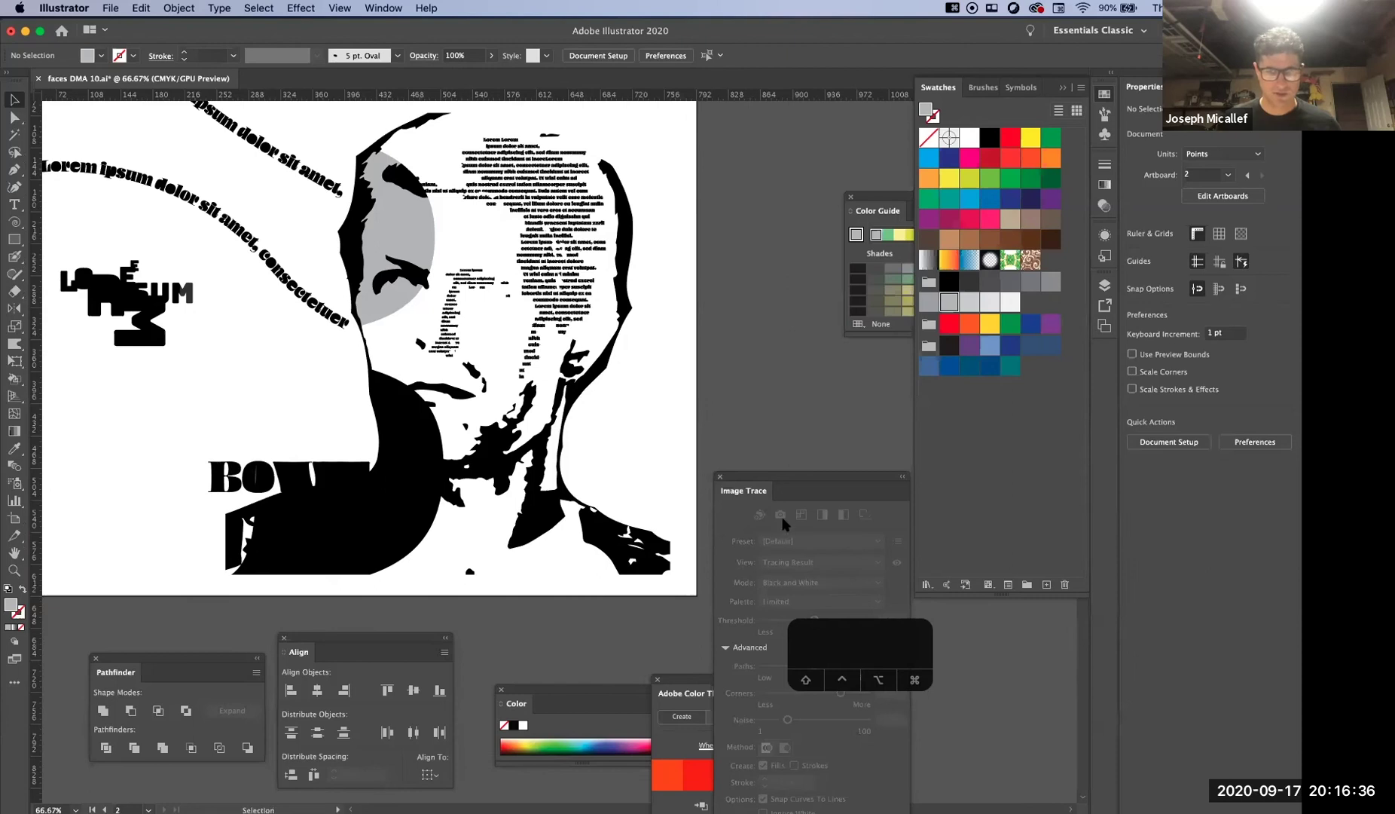
mouse_move(773, 479)
left_mouse_down()
mouse_move(1030, 604)
mouse_move(1011, 603)
mouse_move(784, 290)
left_mouse_up()
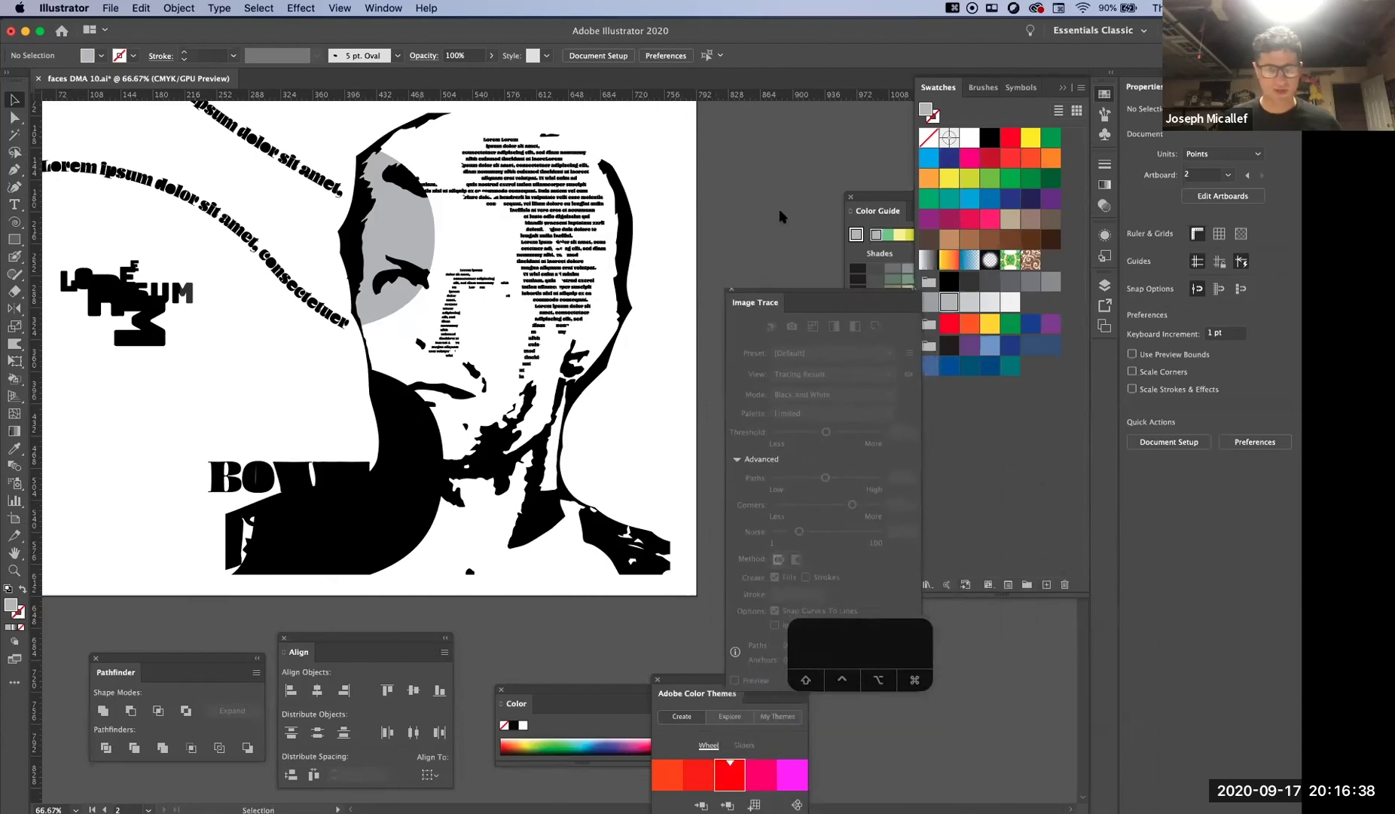
left_click_drag(781, 216, 783, 200)
left_click(395, 8)
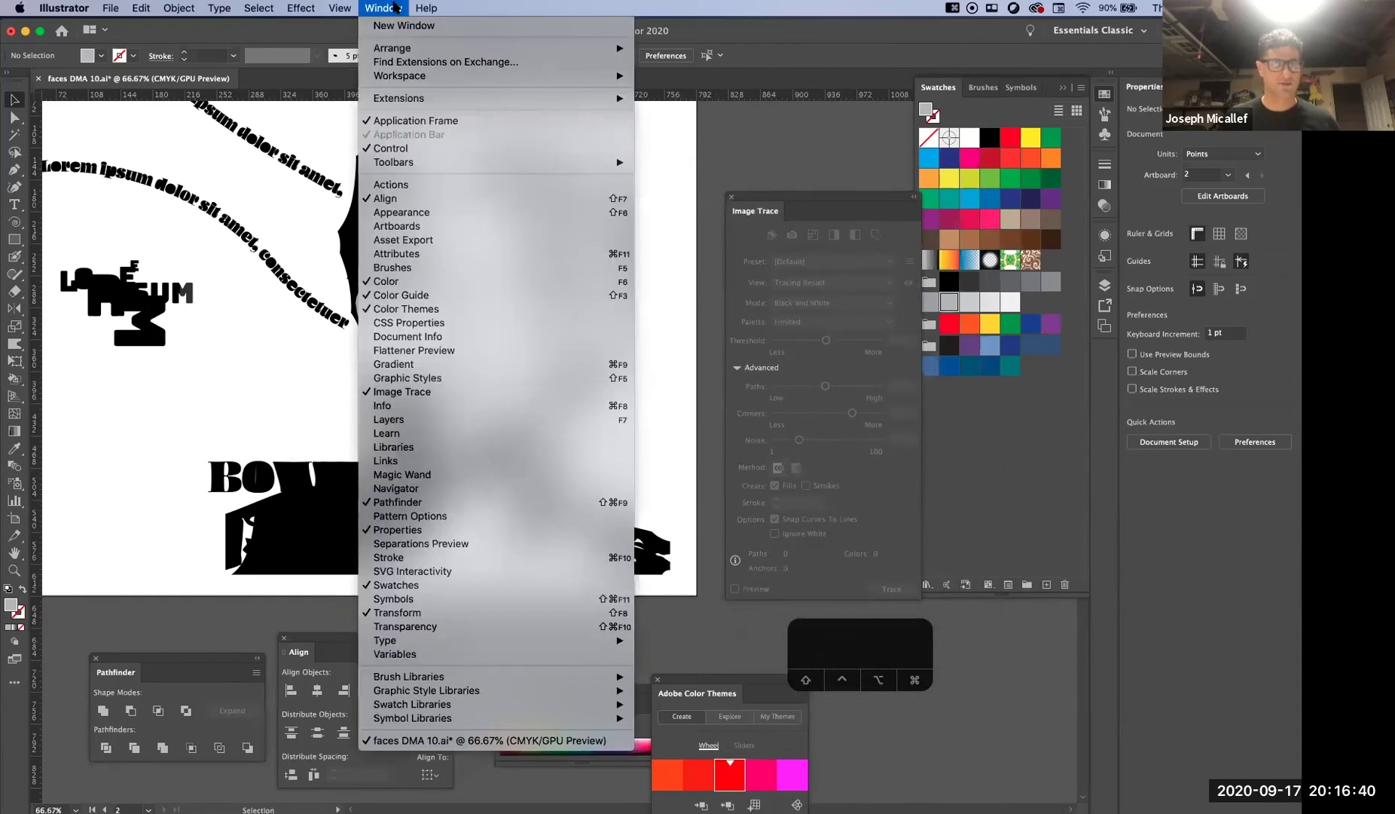
left_click(457, 422)
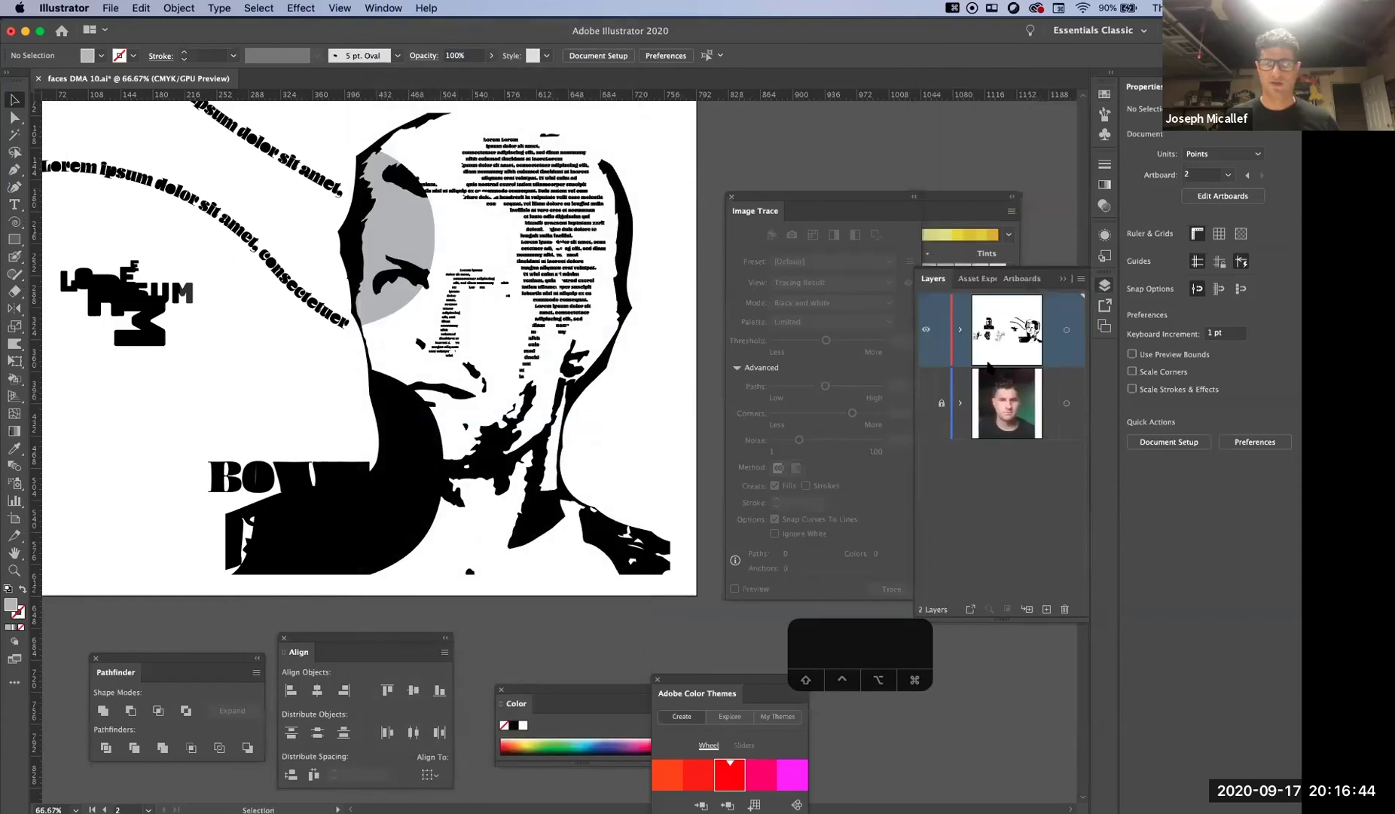
key("super+space")
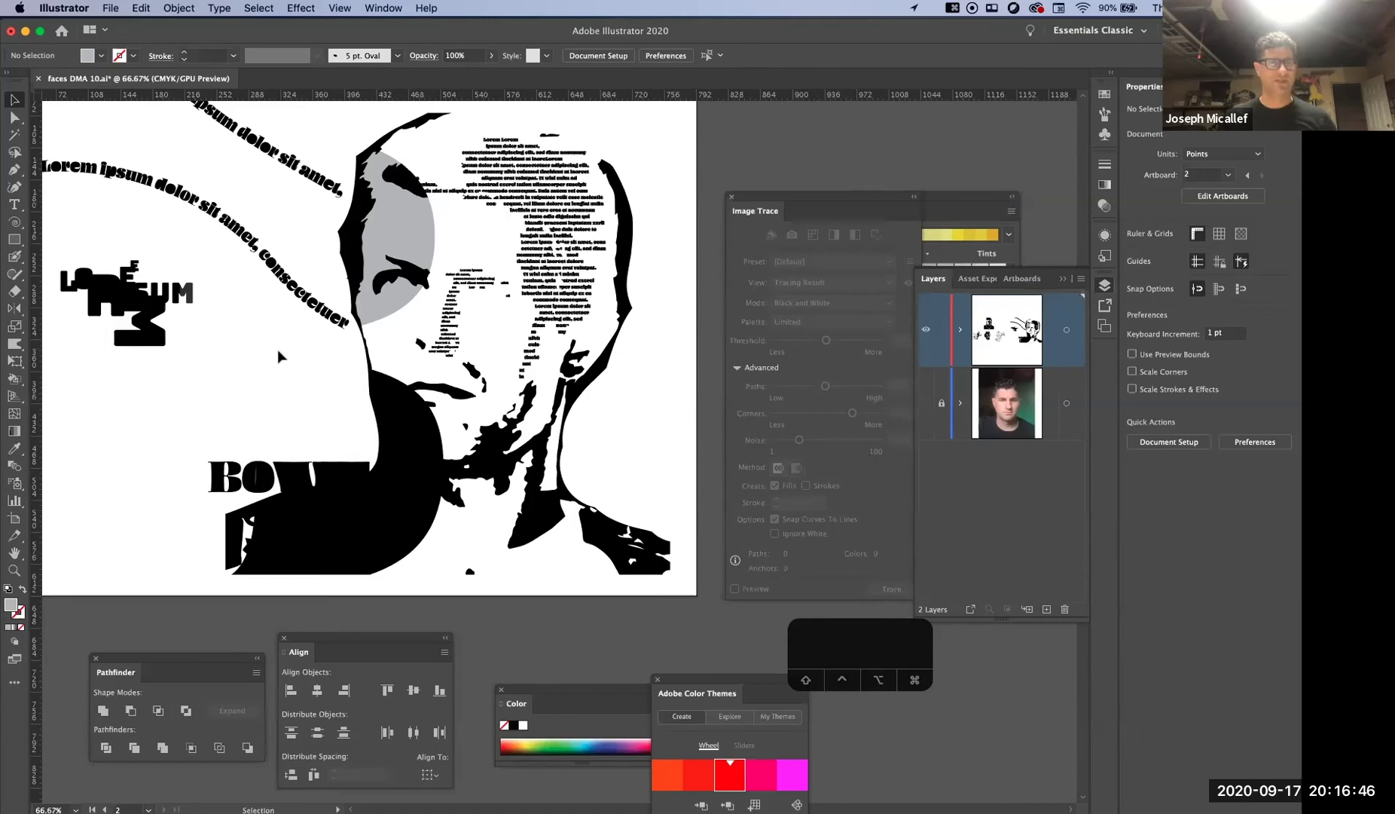
key("super+minus")
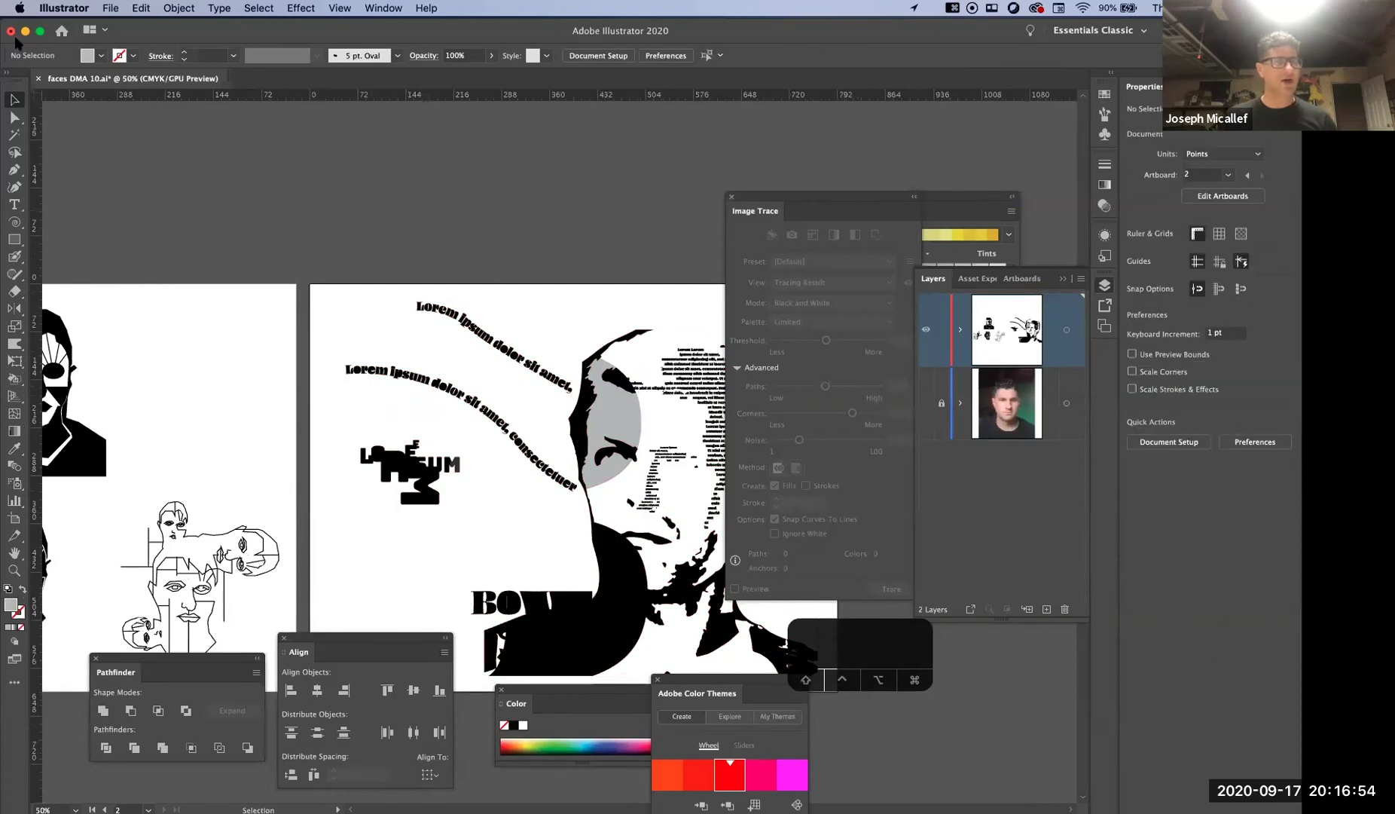
Select the two curved text lines and the overlapping Lorem Ipsum lettering, cut them, and add a new layer
left_click(13, 116)
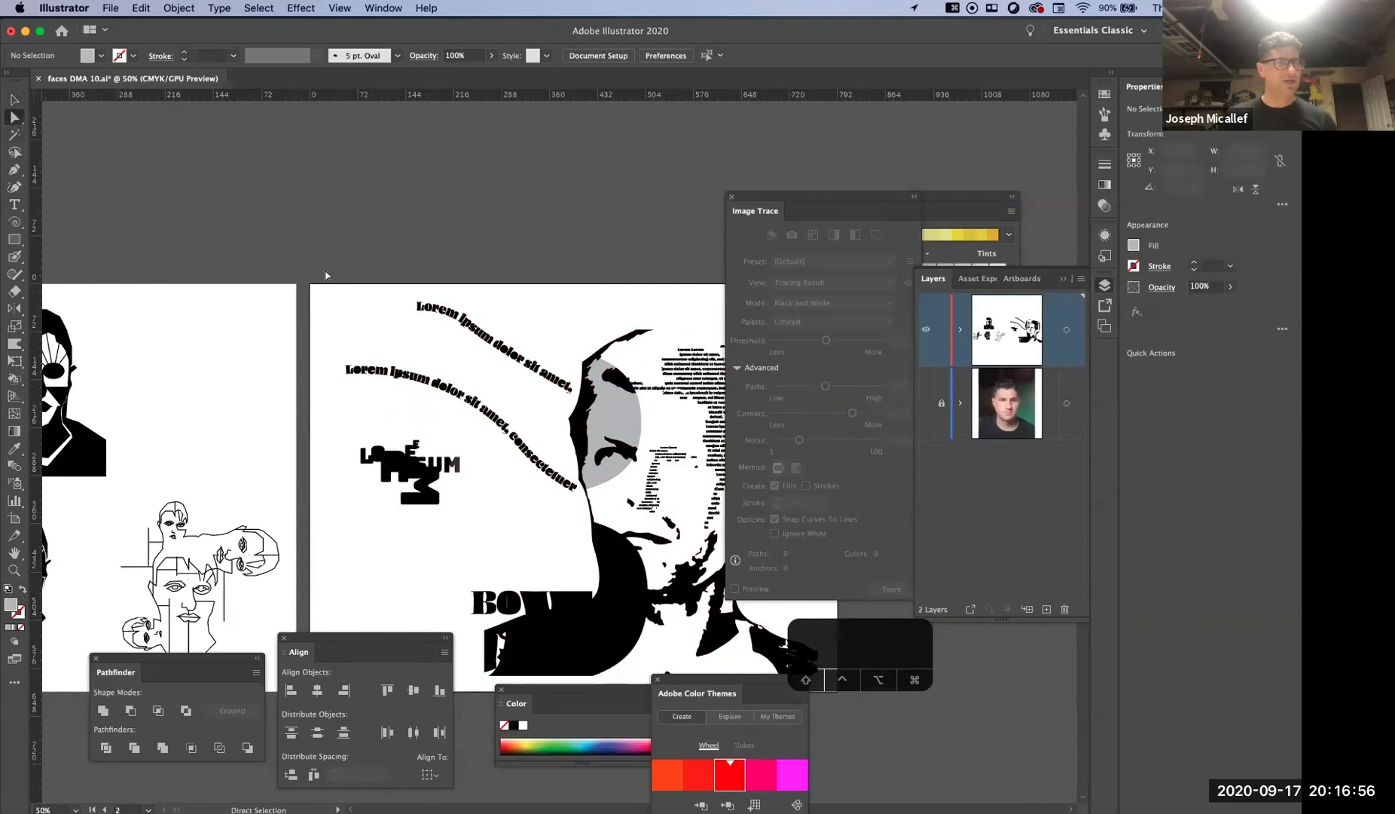
left_click_drag(320, 287, 566, 527)
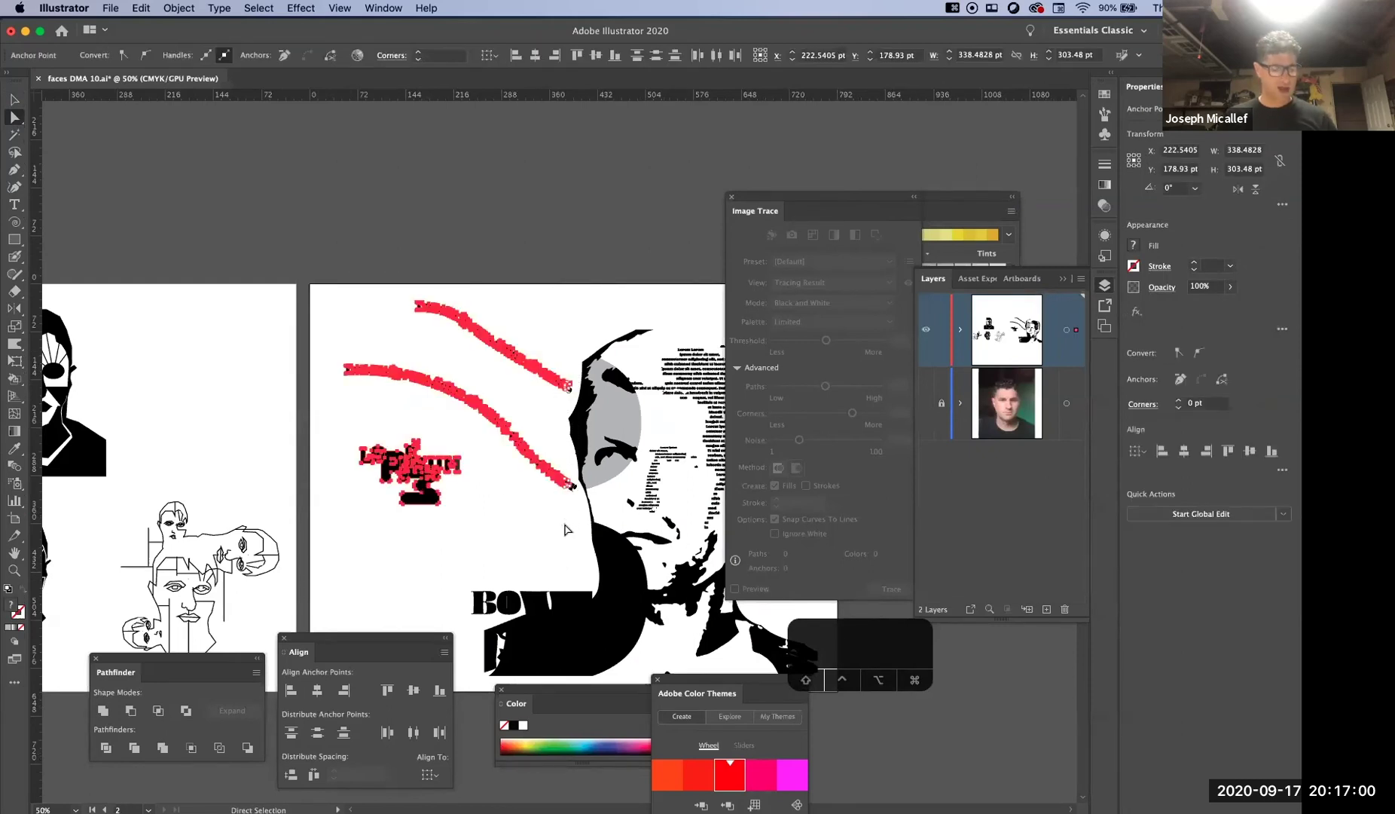
key("v")
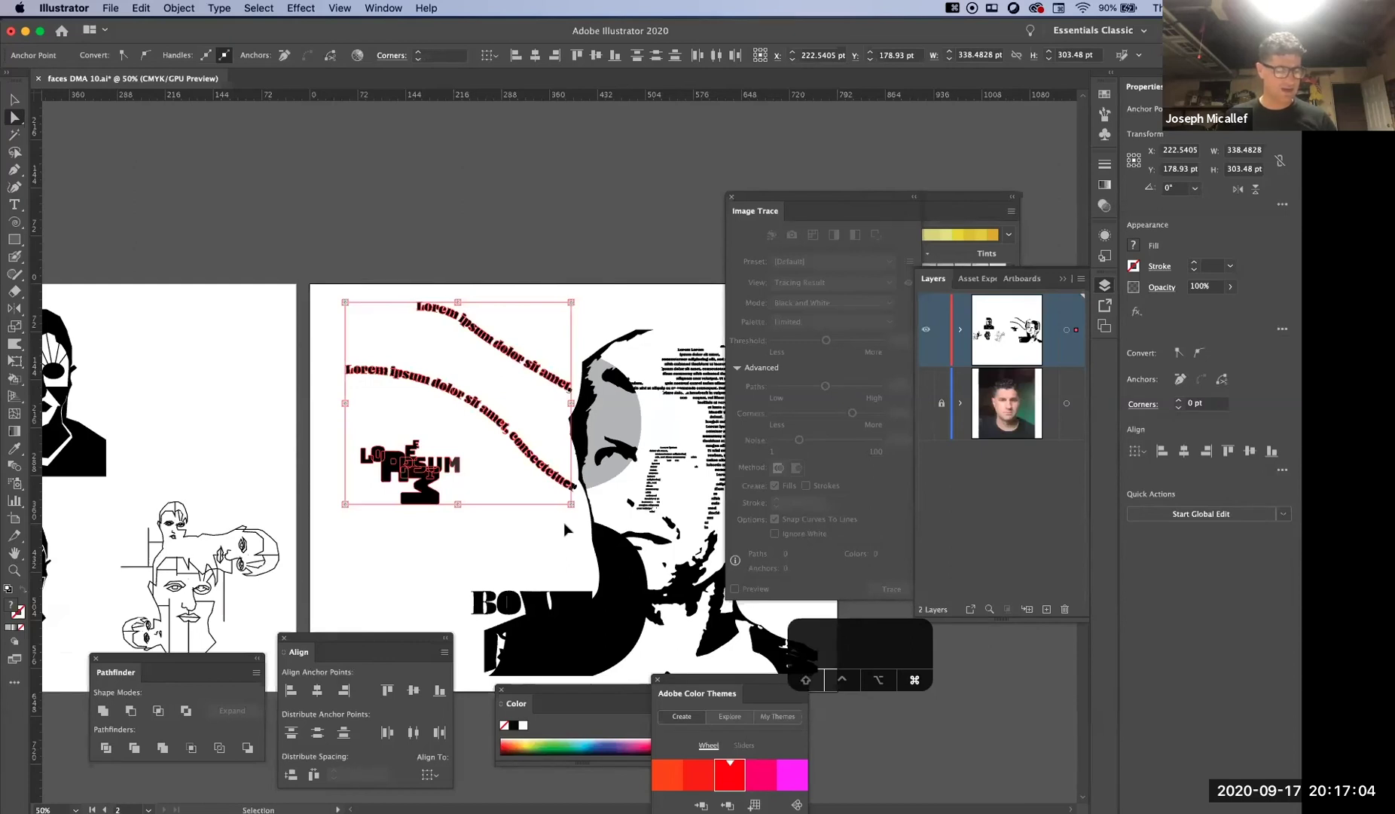
key("super+x")
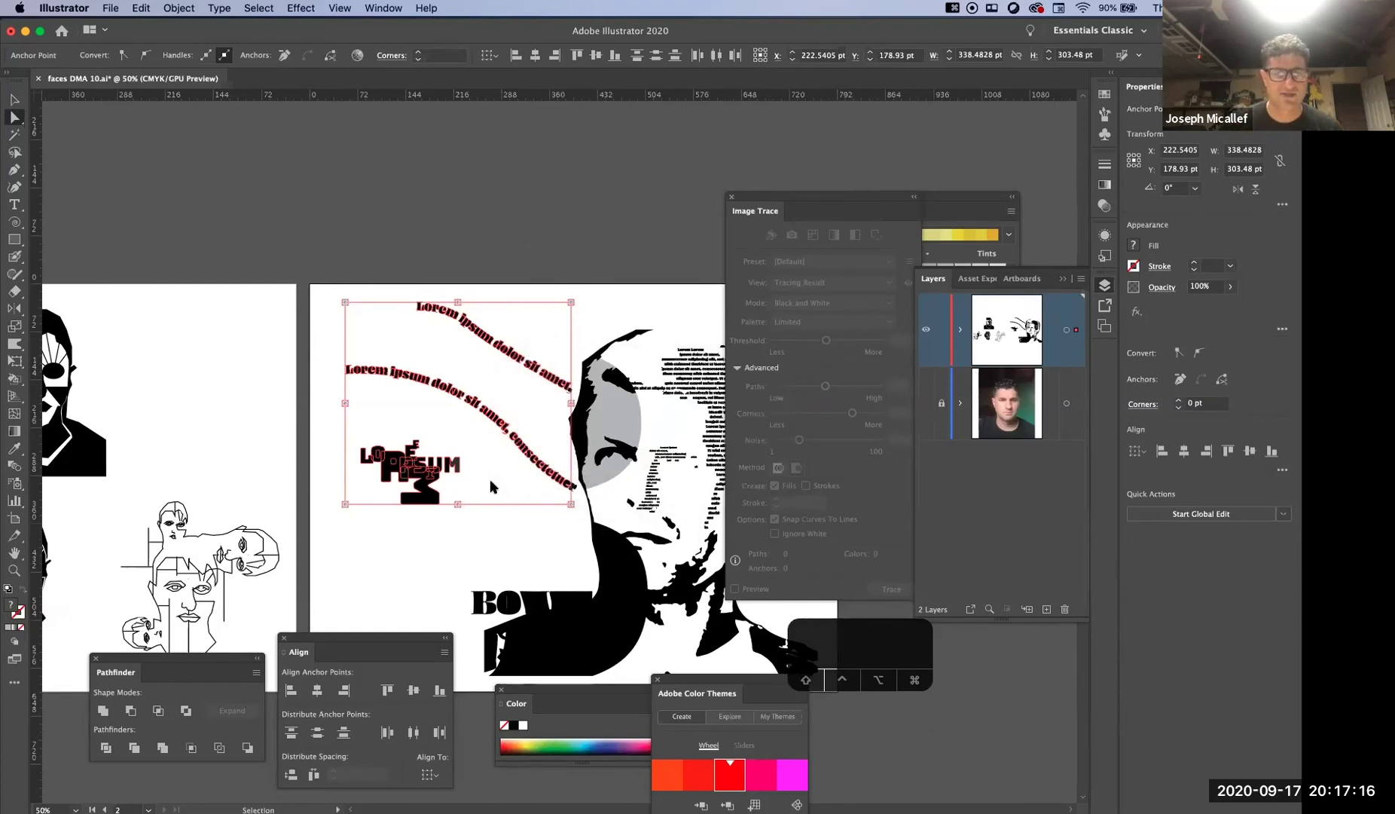
left_click(1047, 608)
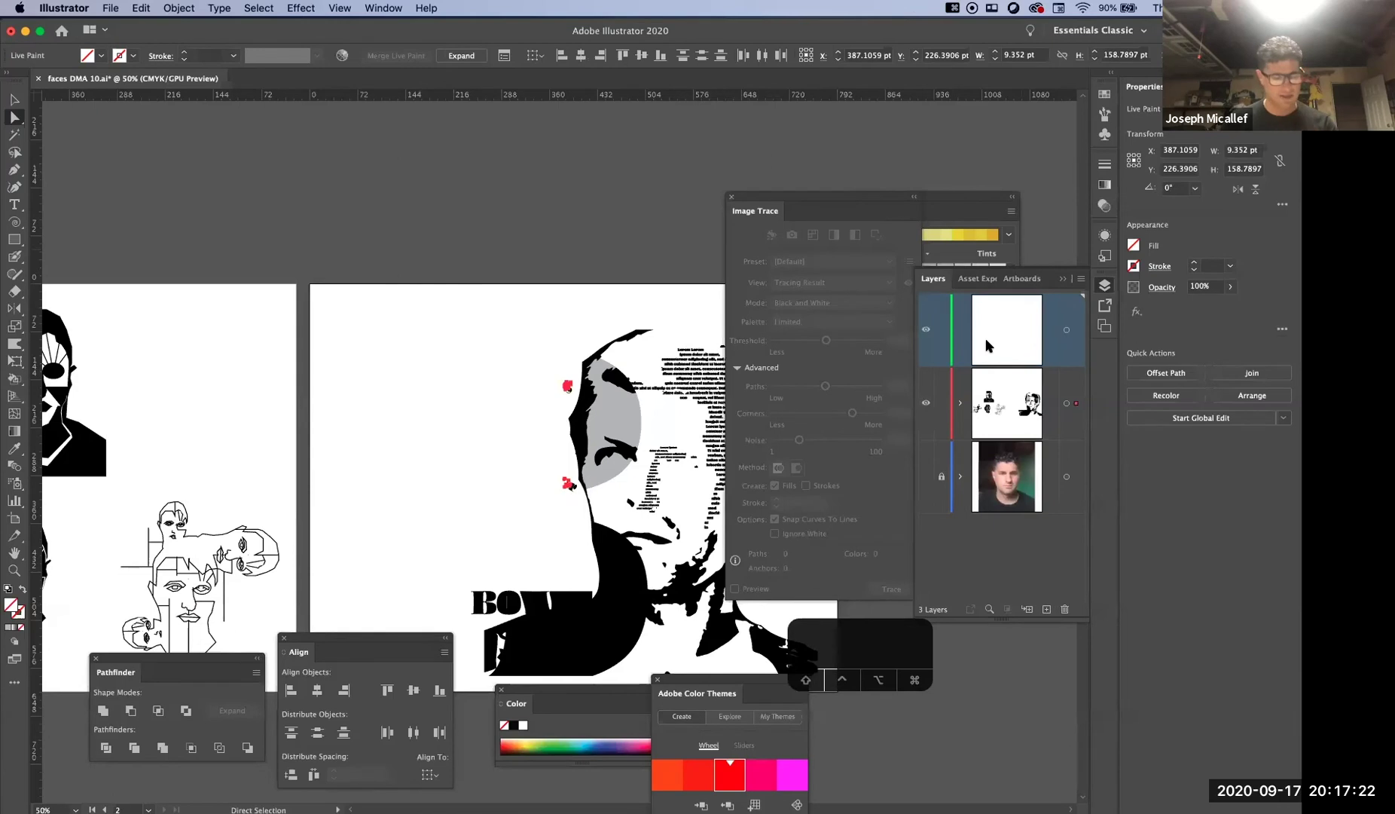
Try to paste the cut text in front, check which layer holds it, and undo the paste
key("super+z")
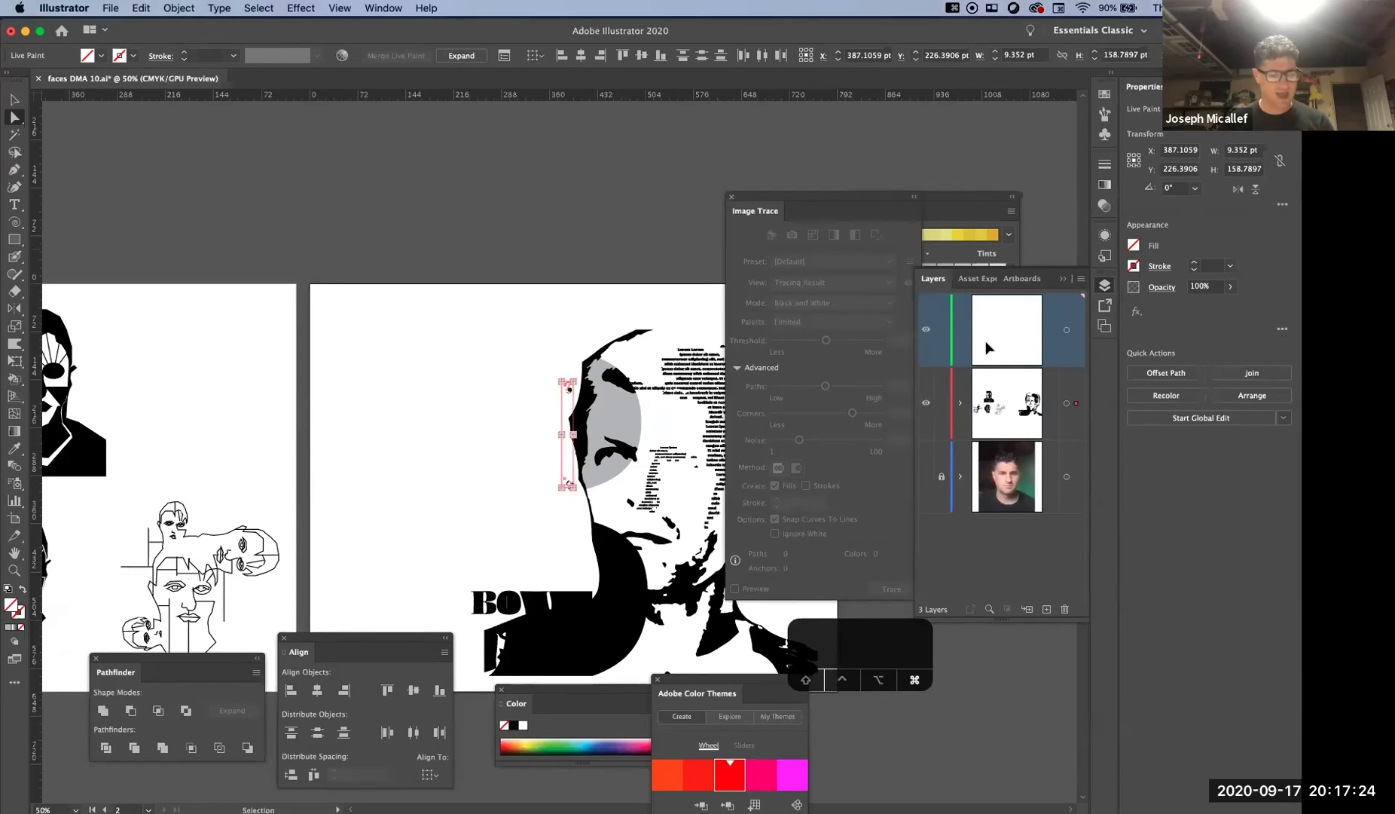
key("super+f")
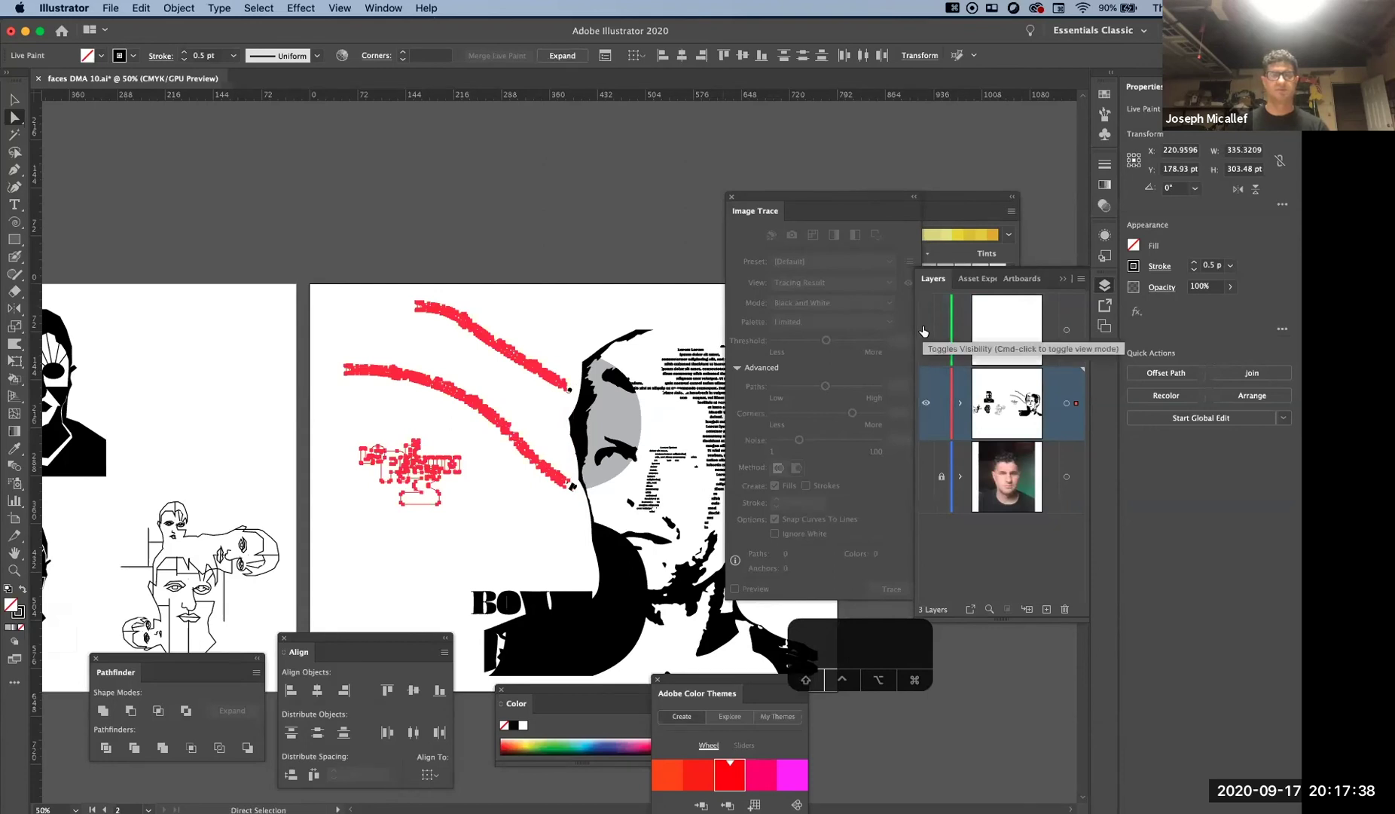
left_click(533, 248)
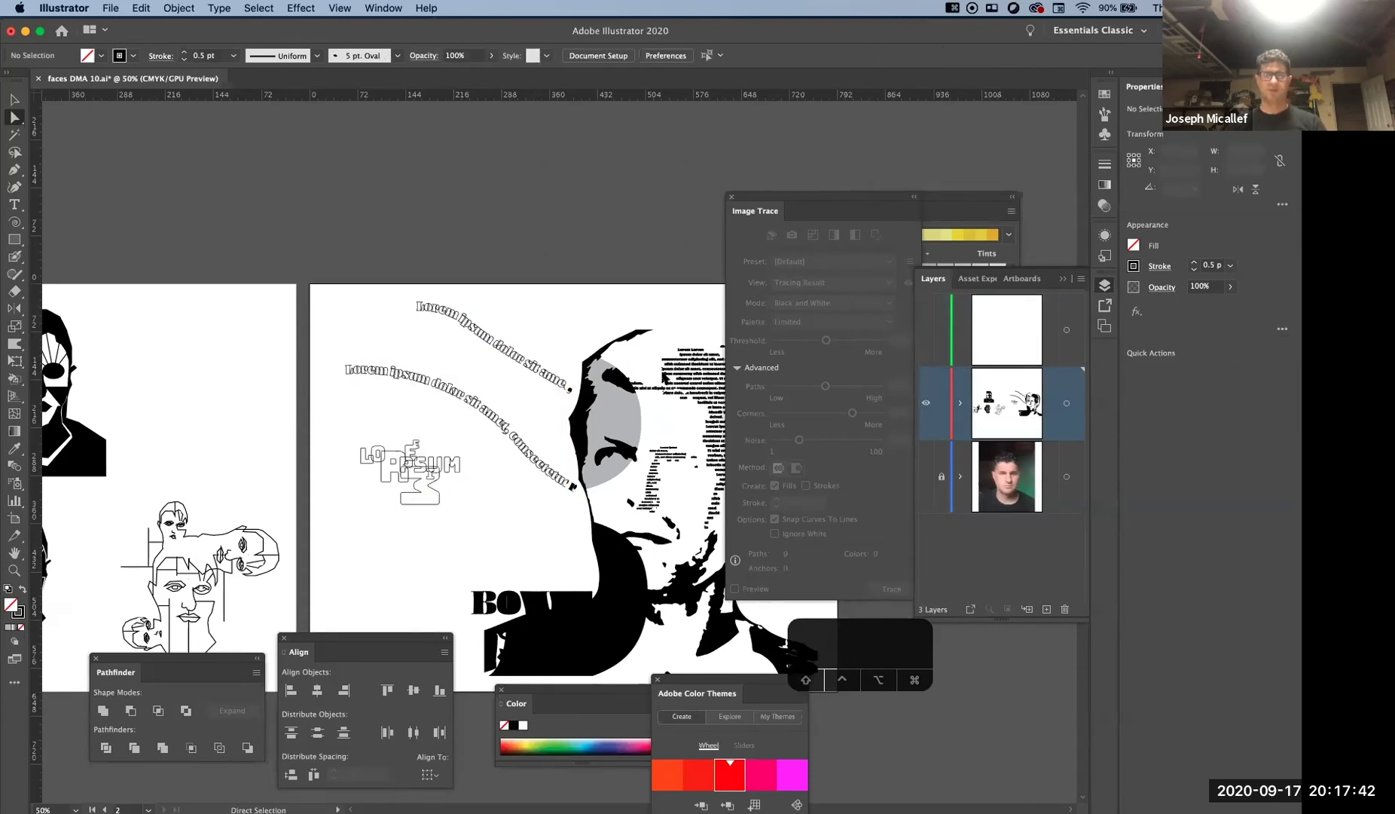
left_click(924, 330)
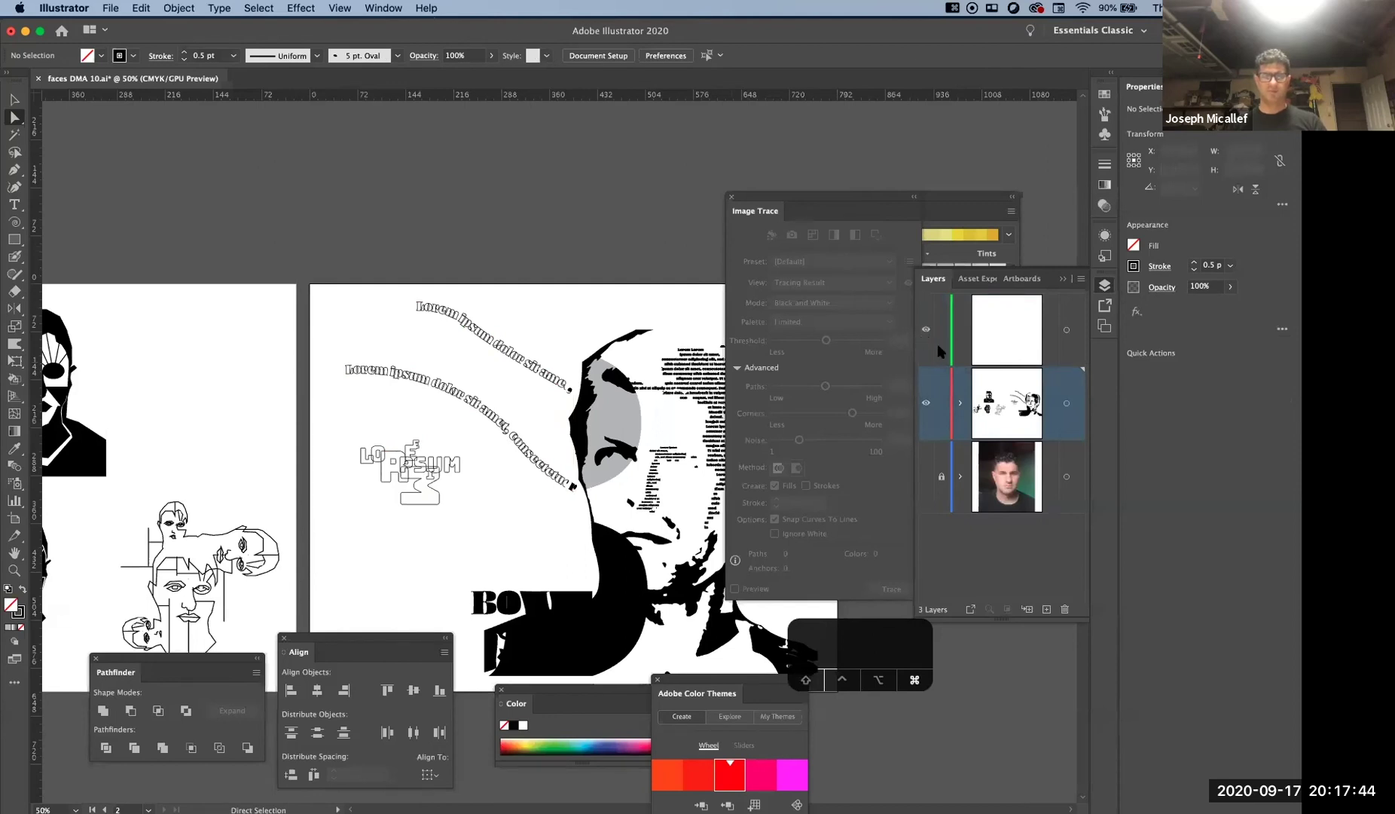
left_click(960, 402)
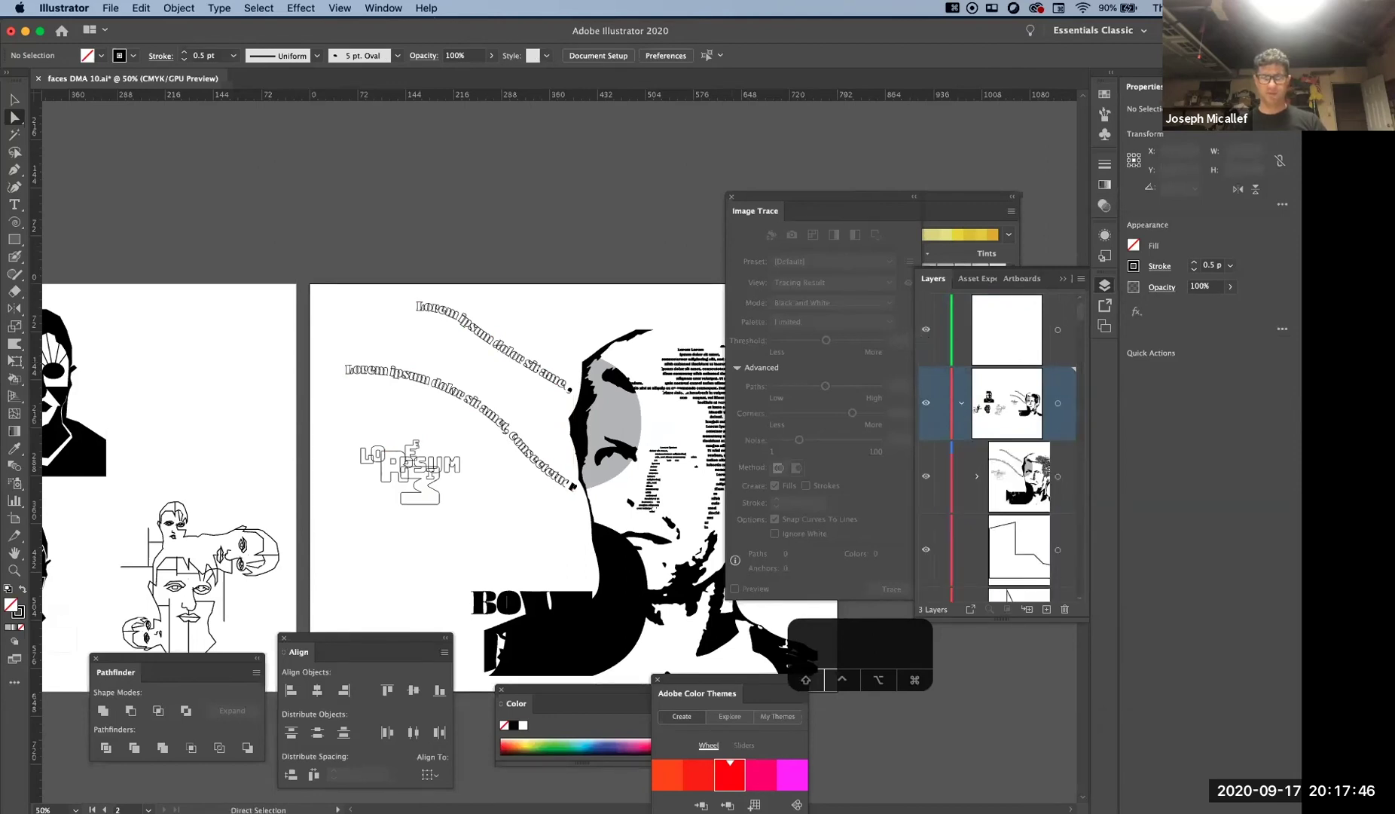
left_click(978, 478)
key("super+z")
key("super+z")
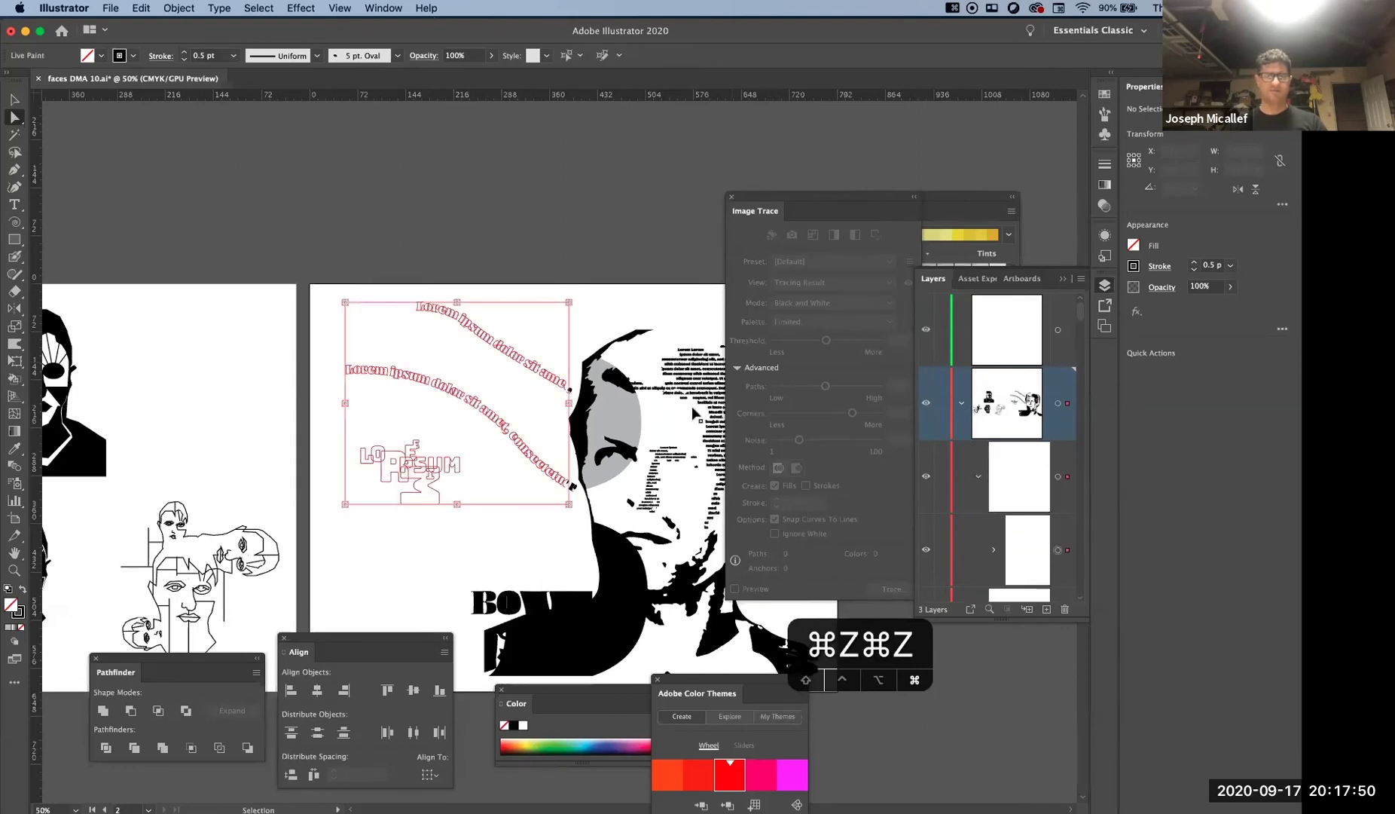
key("super+z")
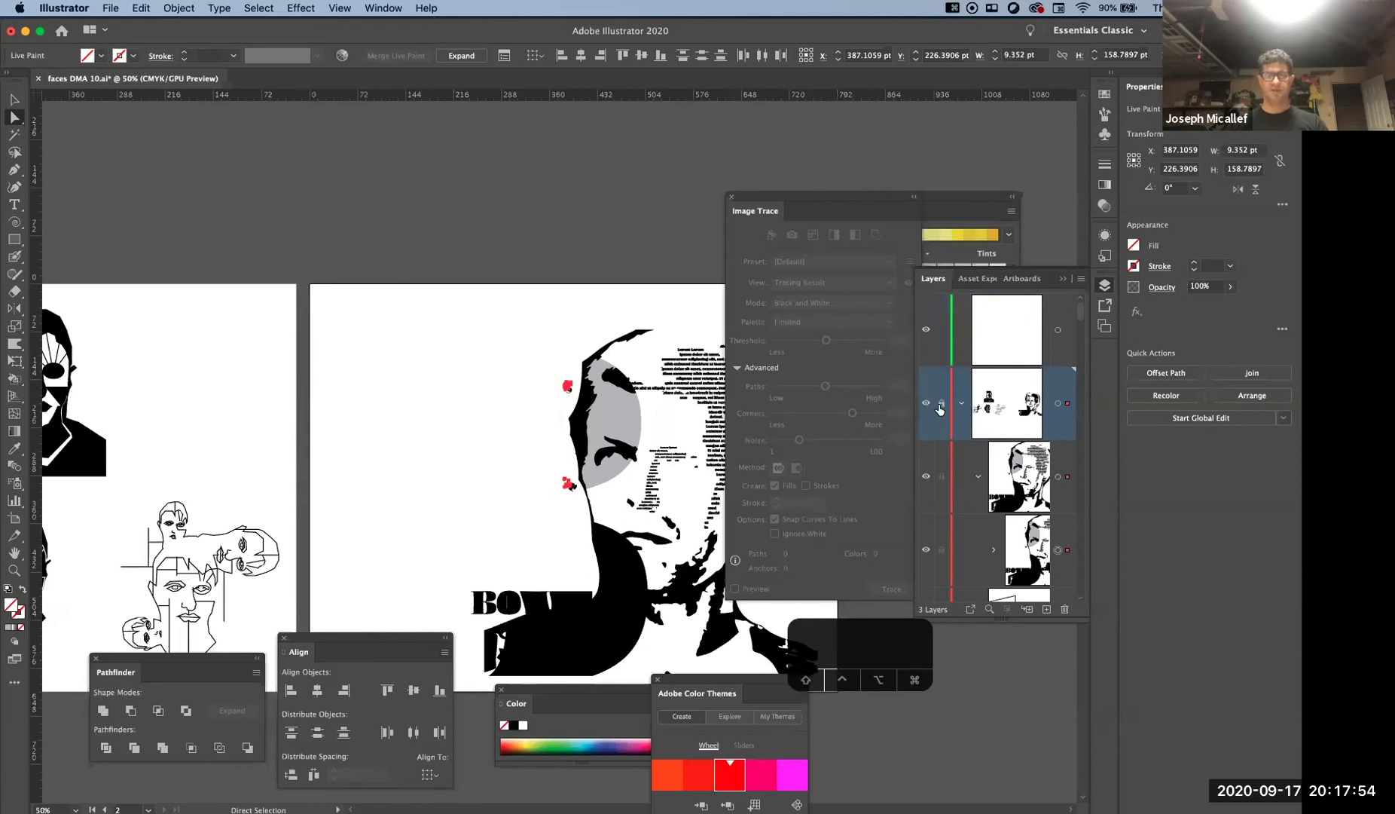
Lock the portrait layer, paste the cut text in front on the new layer, and hide that layer
left_click(941, 405)
left_click(1022, 331)
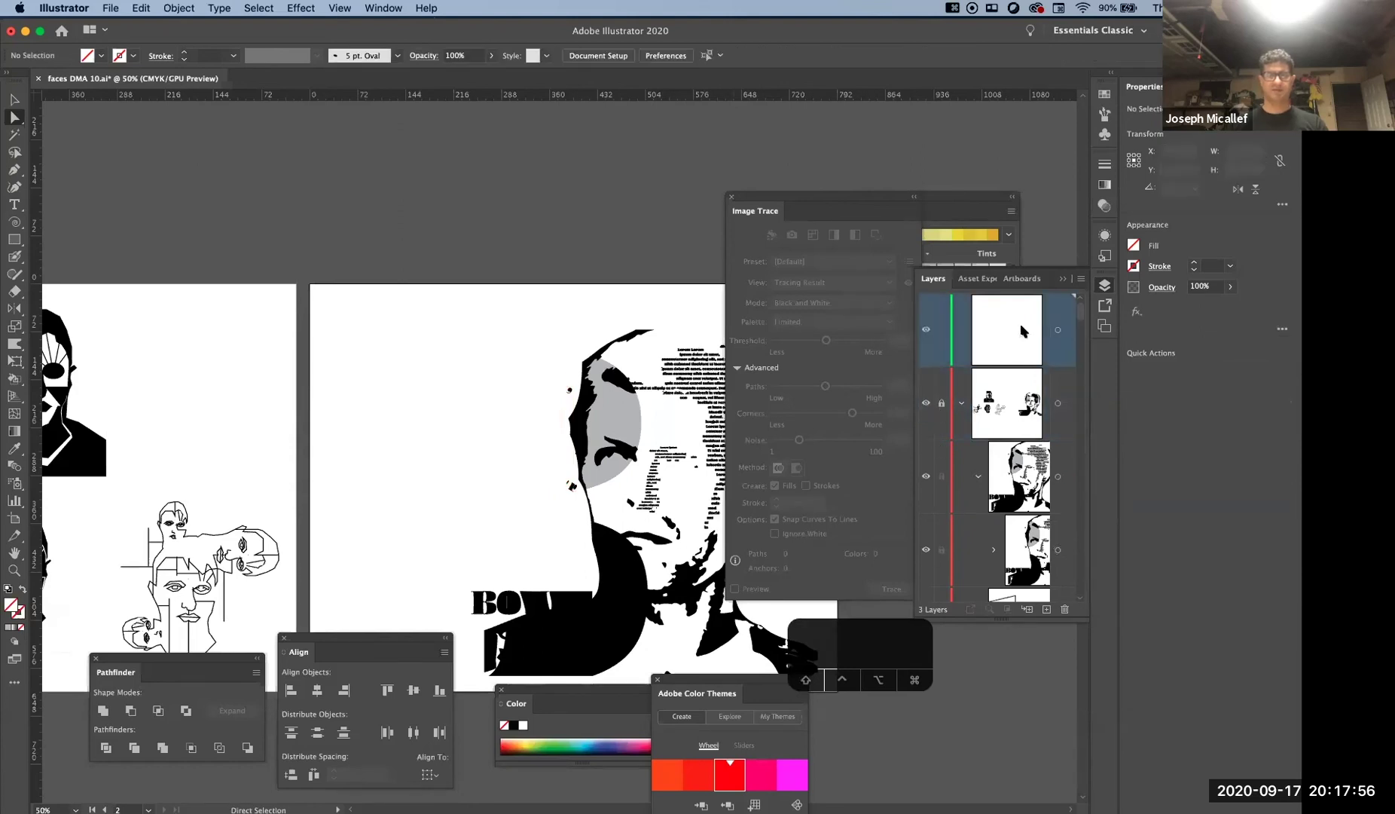
key("super")
key("super+f")
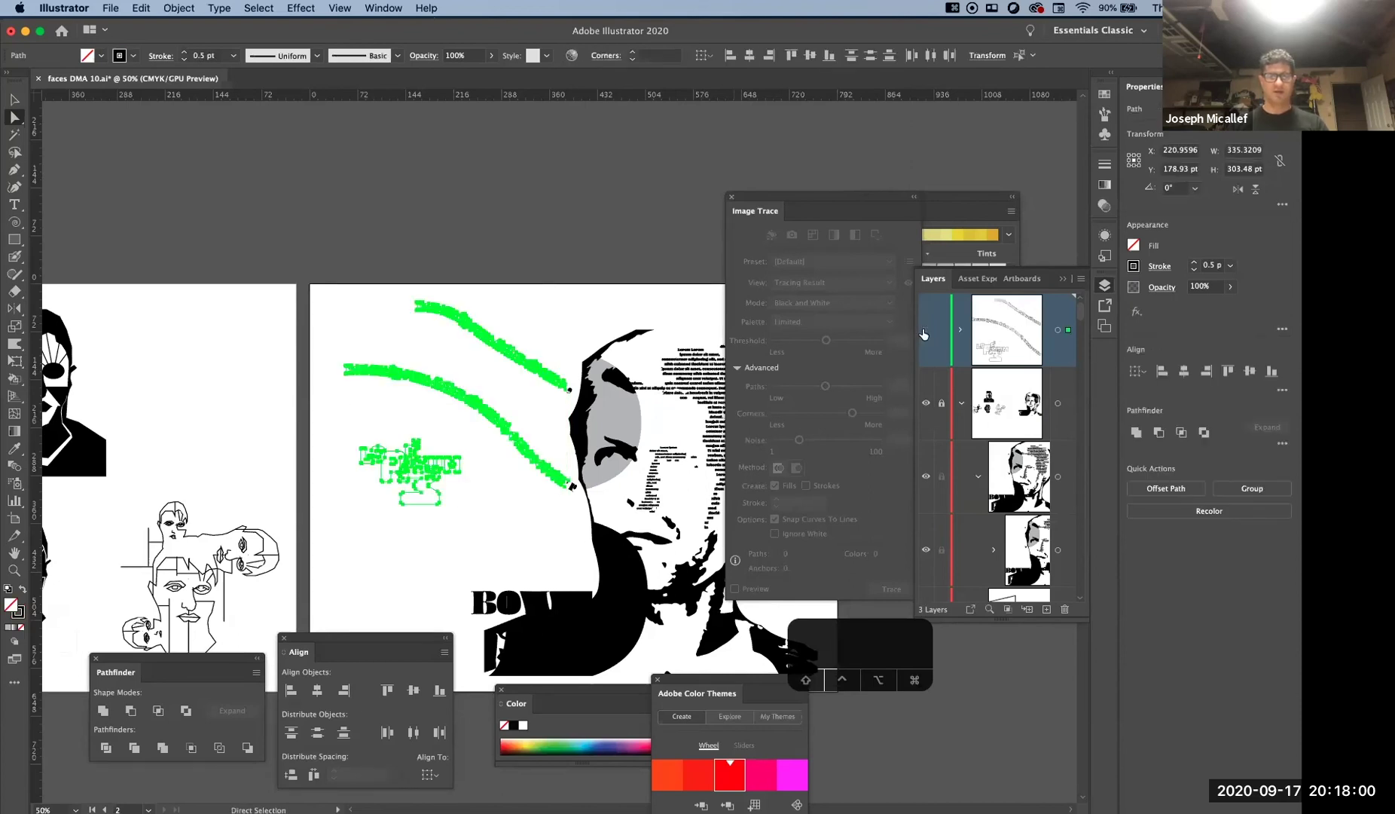
key("super+shift+a")
scroll(660, 479, "down", 5)
scroll(659, 479, "right", 5)
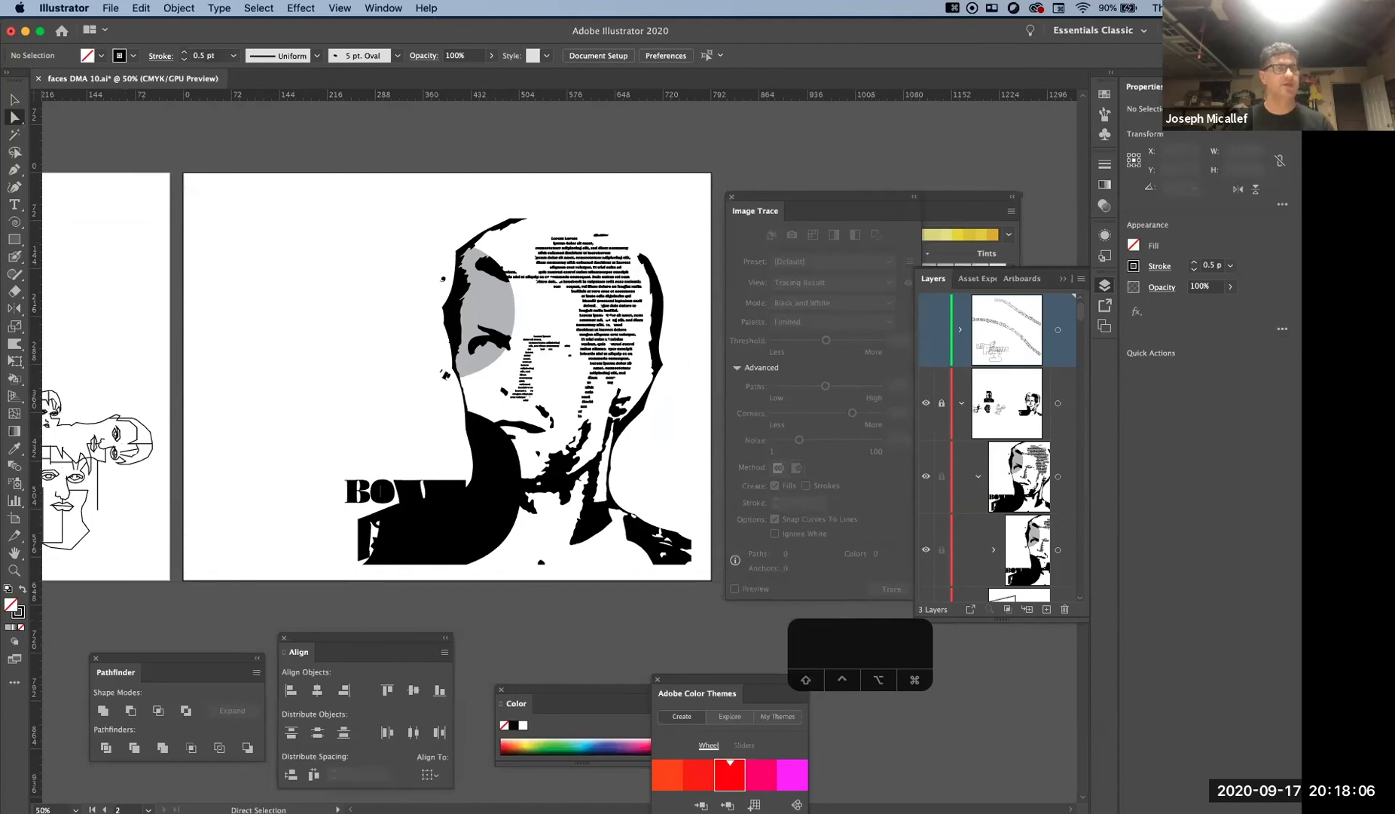
Unlock the portrait layer and make it the active layer for direct selection
left_click(14, 101)
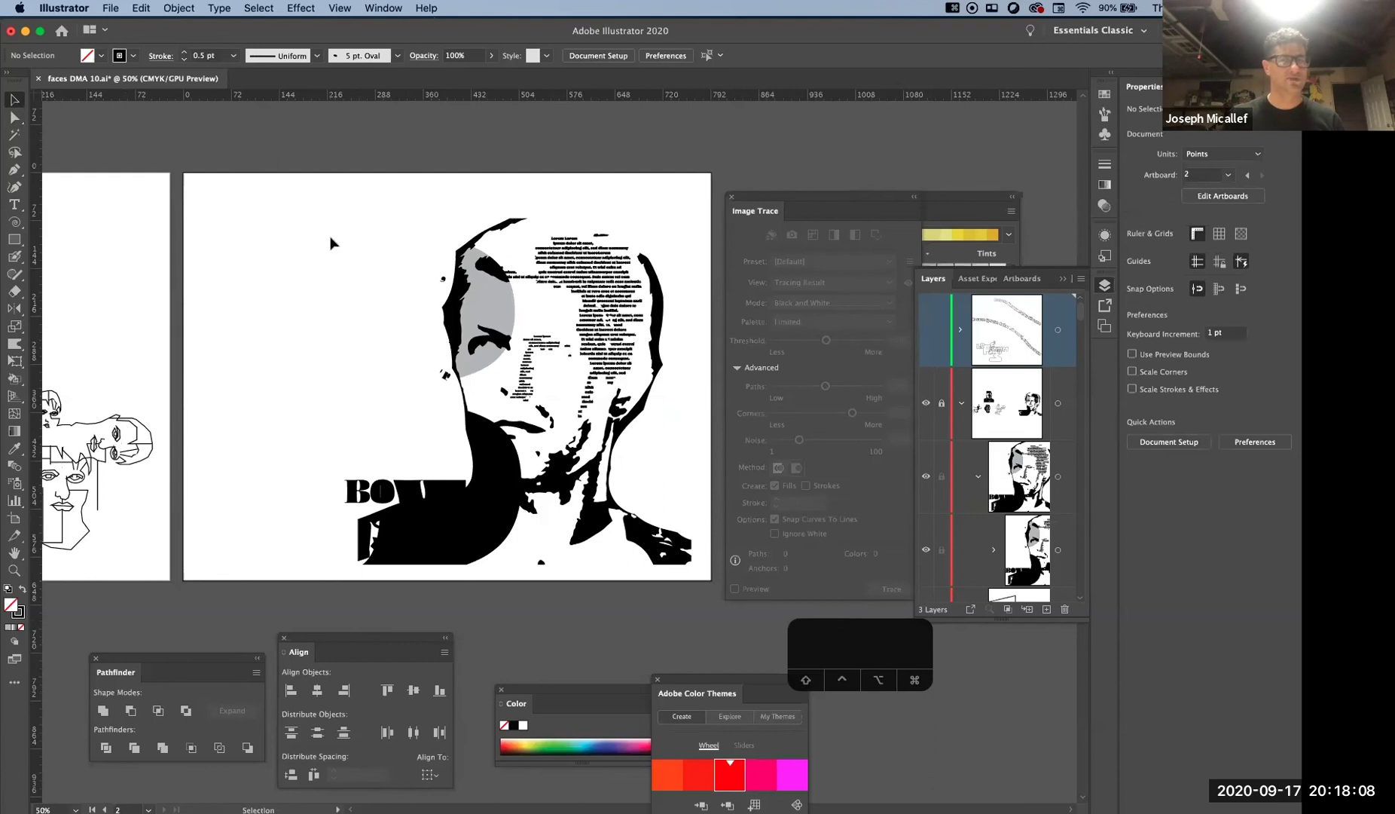
left_click(14, 118)
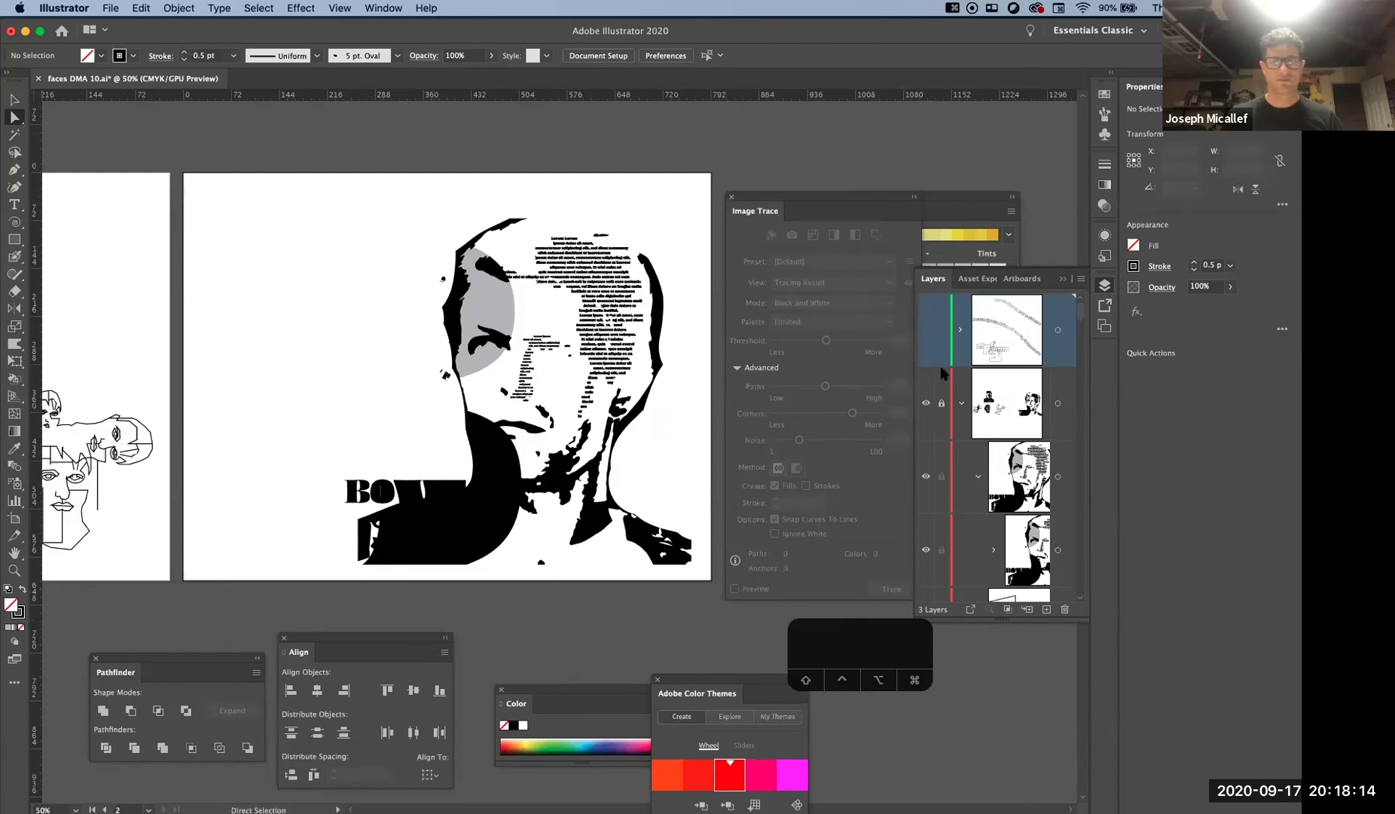
left_click(976, 403)
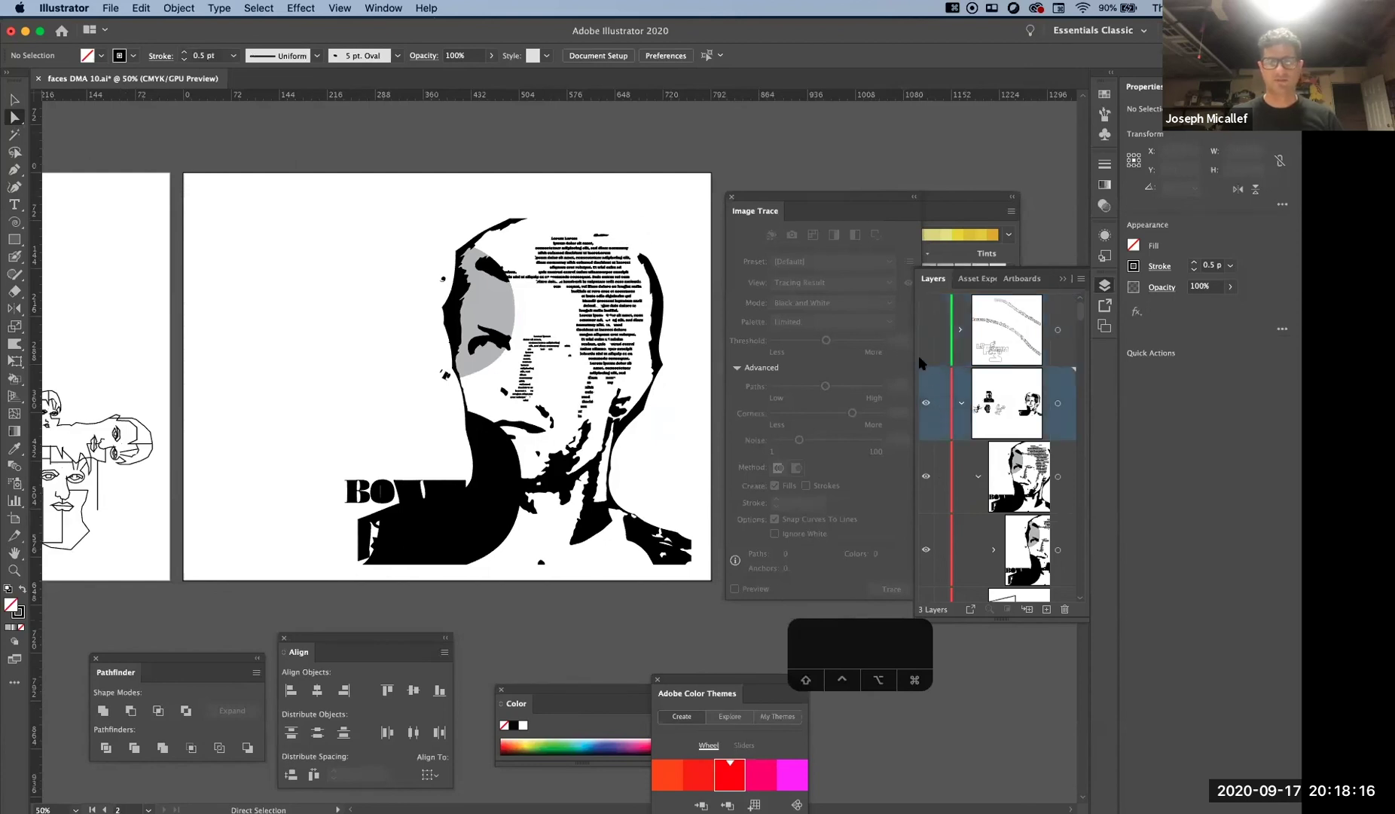
left_click(926, 331)
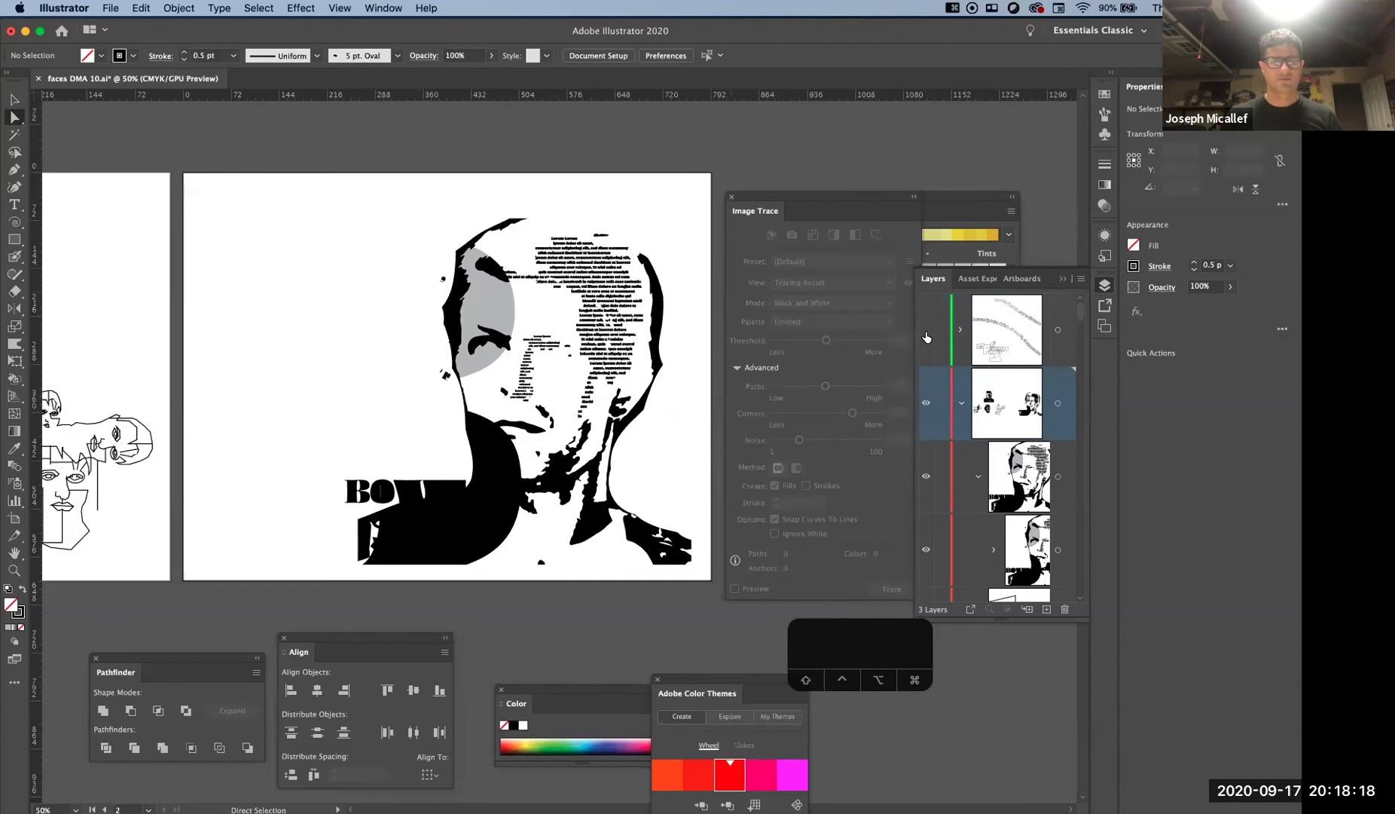
Examine the forehead text up close by selecting single letters in "sequat, vel"
left_click(514, 481, "super")
left_click(520, 488, "super")
left_click(527, 503, "super")
left_click(529, 512)
left_click(598, 515, "super")
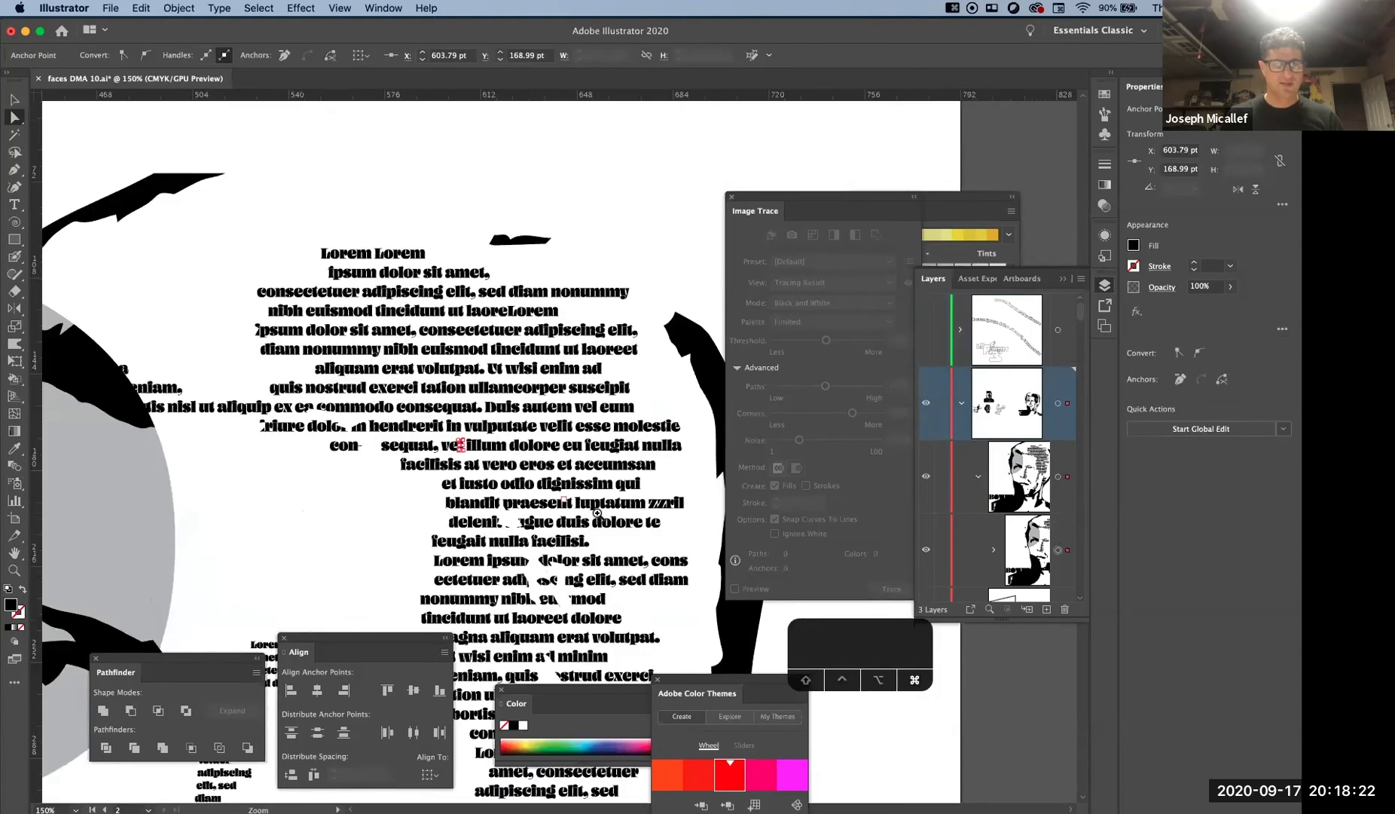
left_click(384, 359, "super")
left_click(385, 358, "super")
left_click(422, 362, "super")
left_click(452, 364, "super")
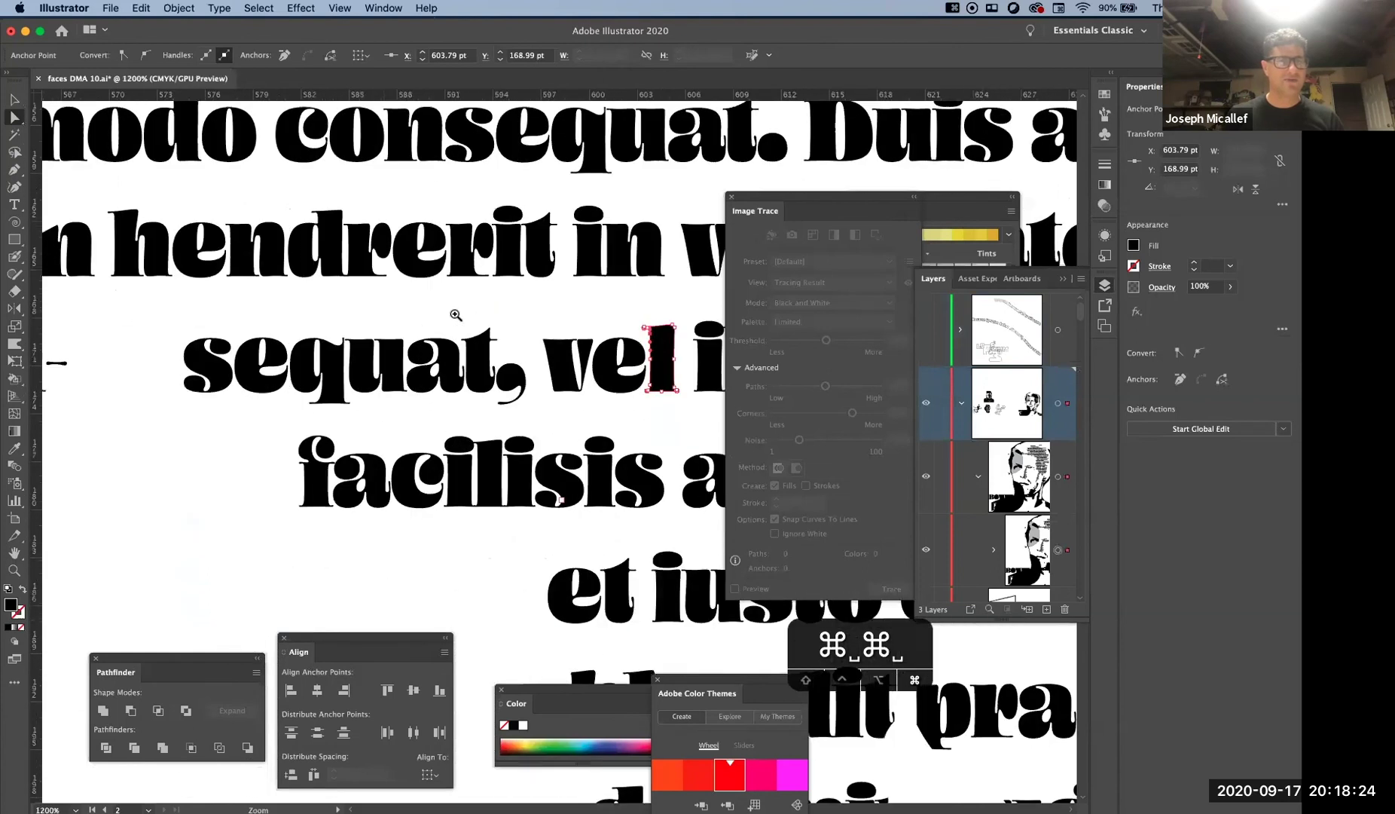
left_click(482, 367)
left_click(502, 211, "super")
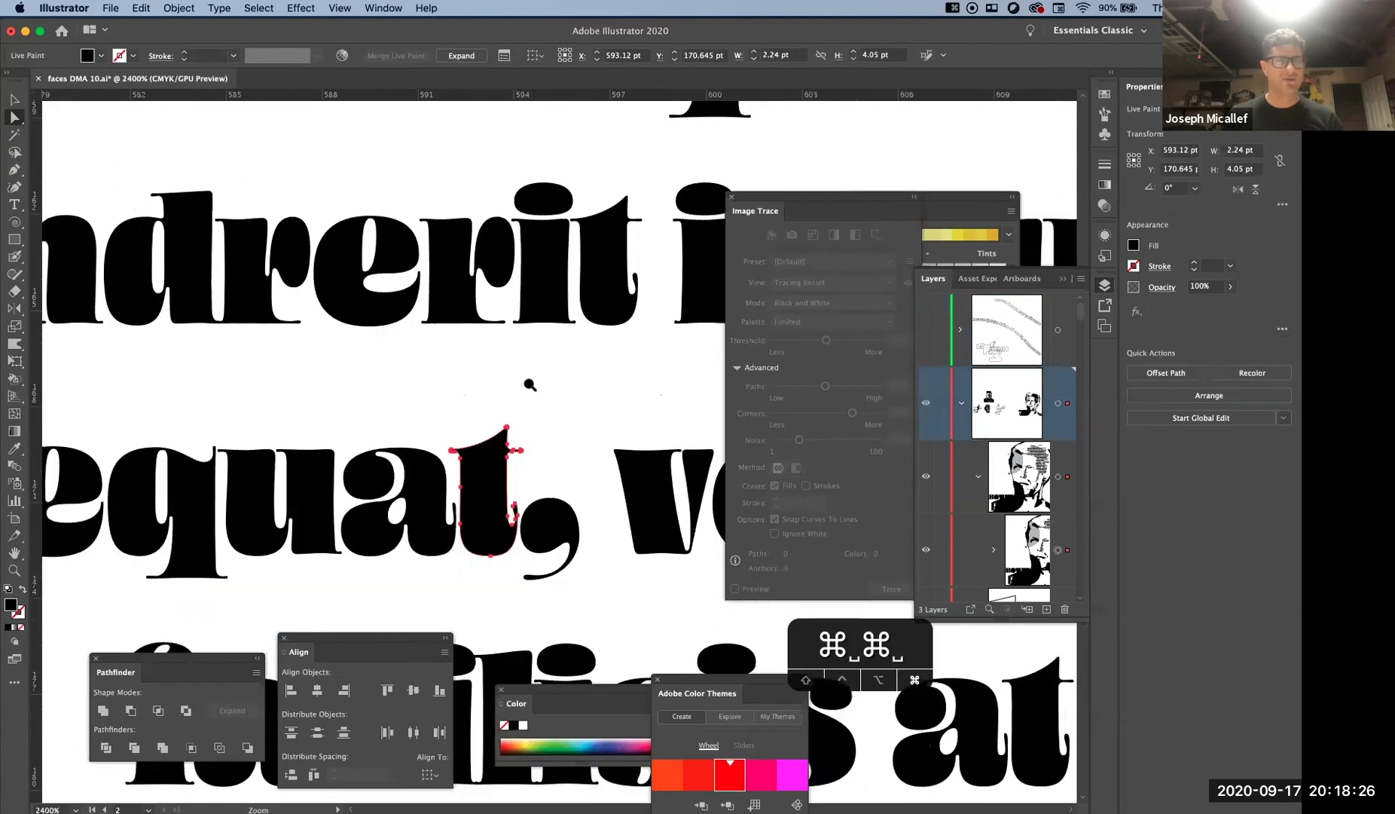
left_click(527, 385, "alt+super")
left_click(527, 385, "alt+super")
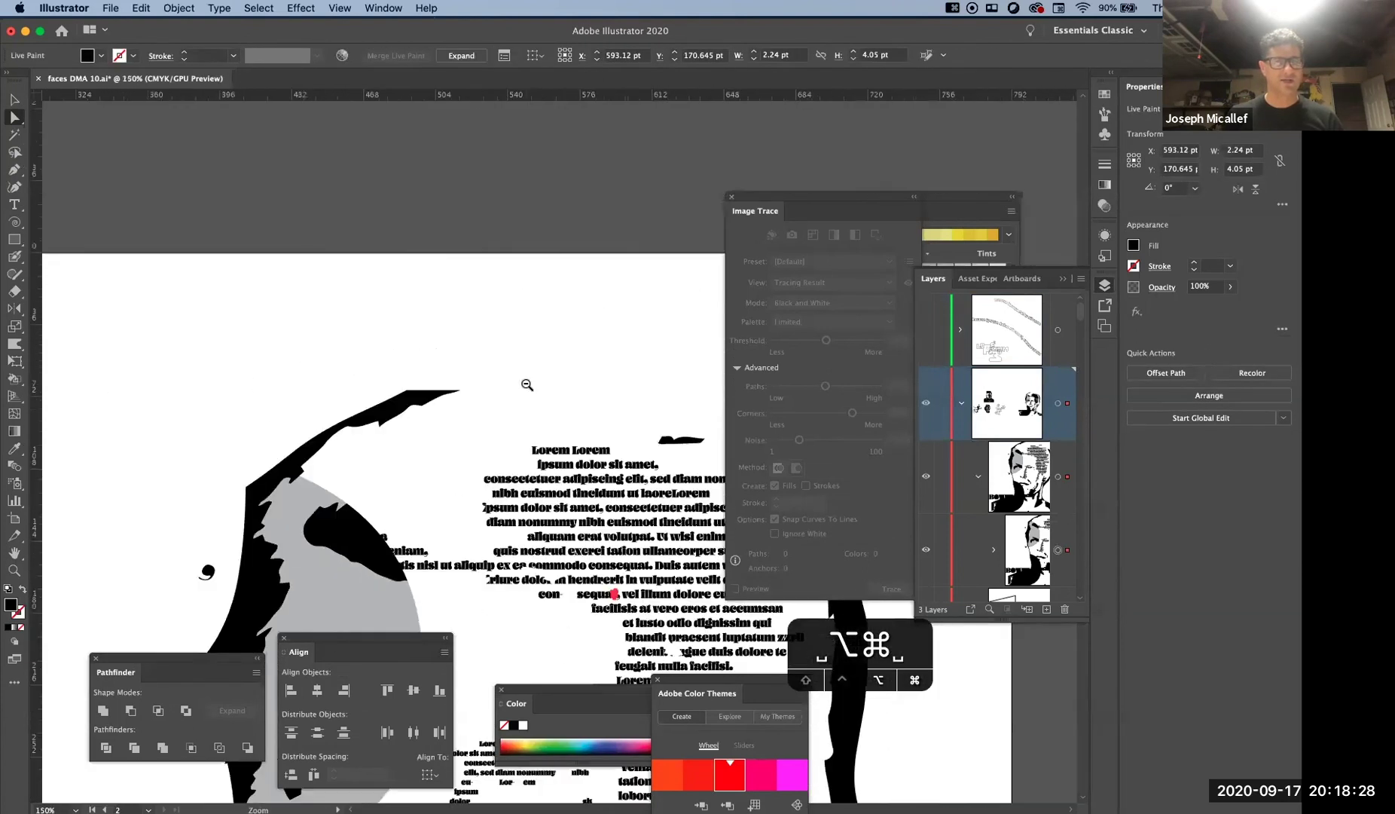
left_click_drag(511, 274, 449, 202)
key("super+space")
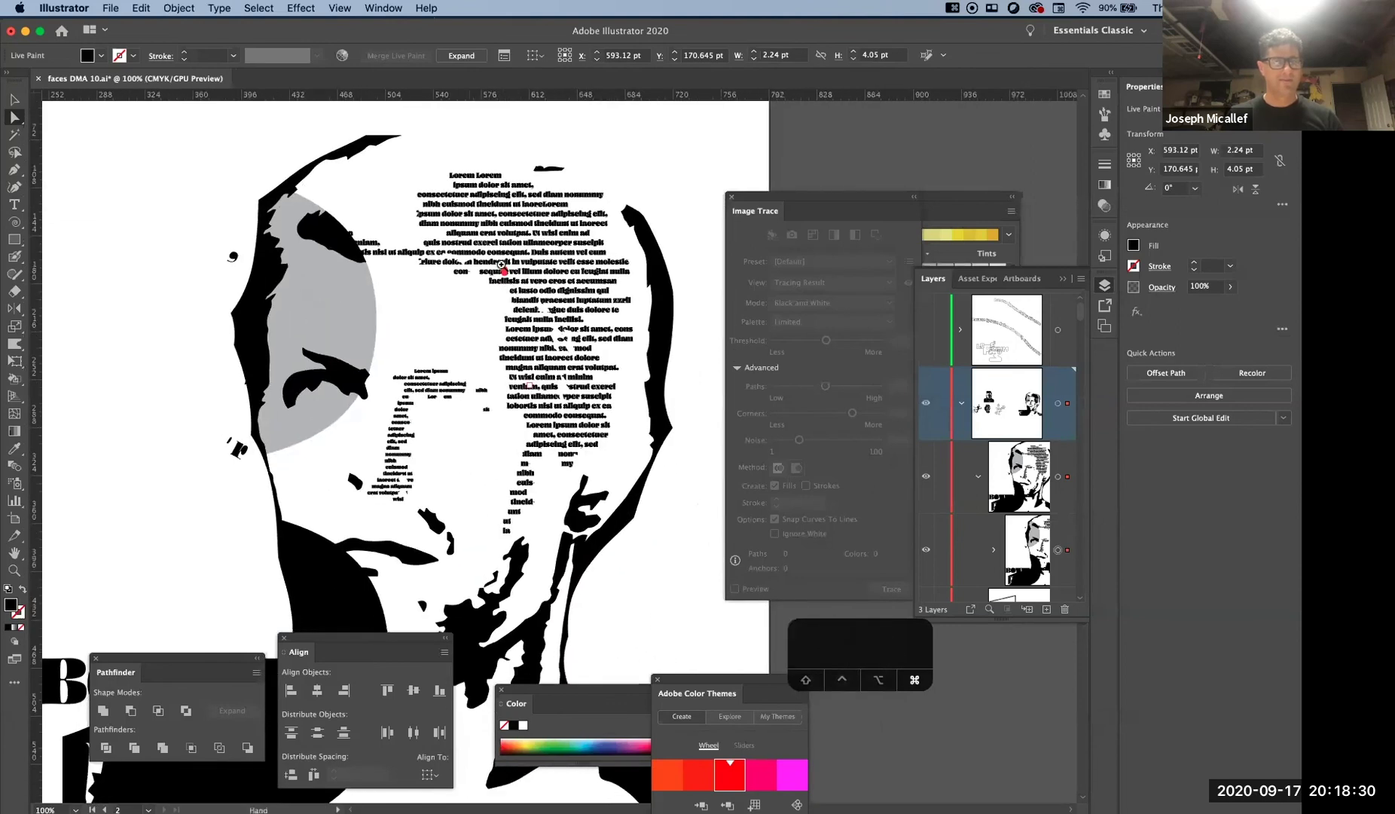
left_click_drag(511, 288, 540, 387)
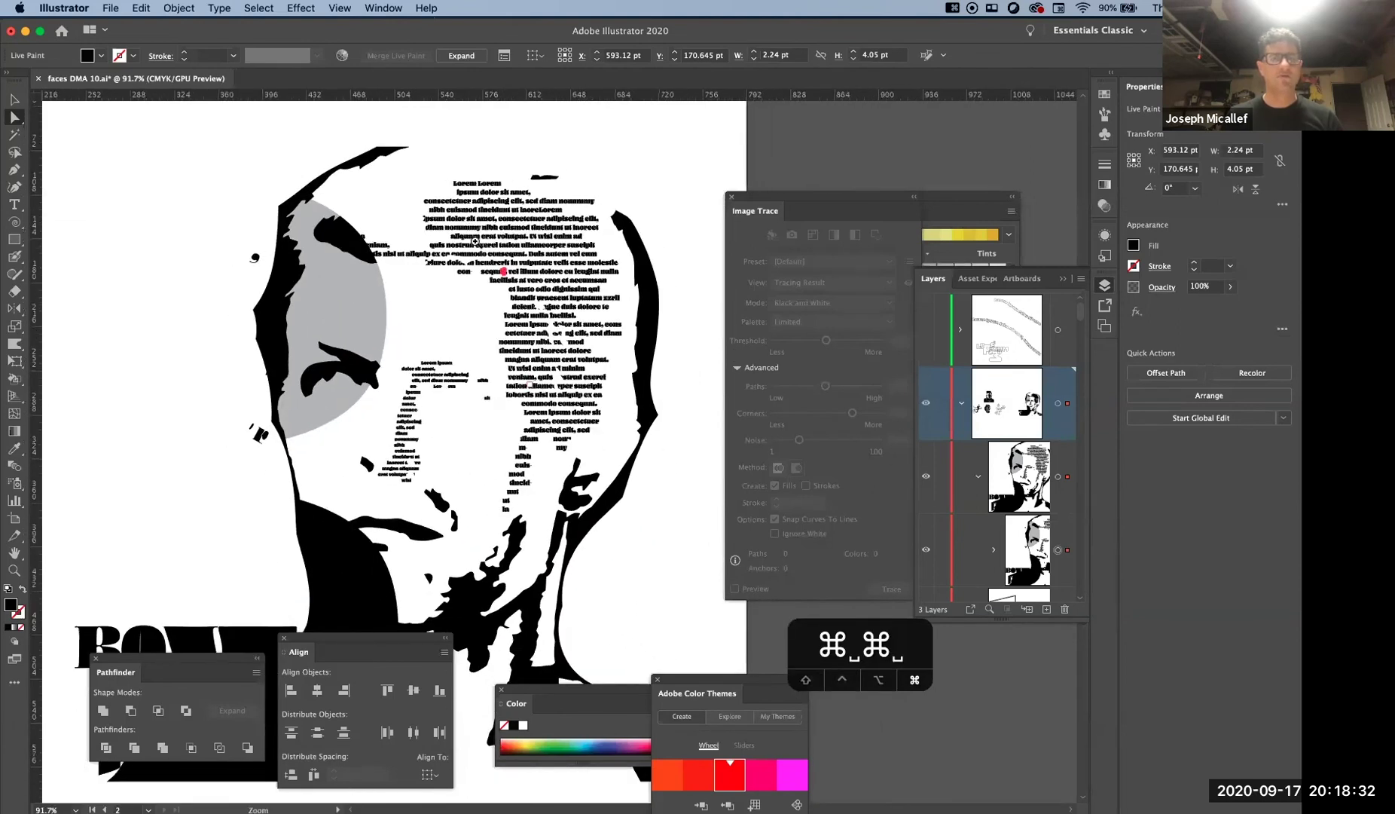
left_click(408, 167)
left_click_drag(408, 167, 520, 338)
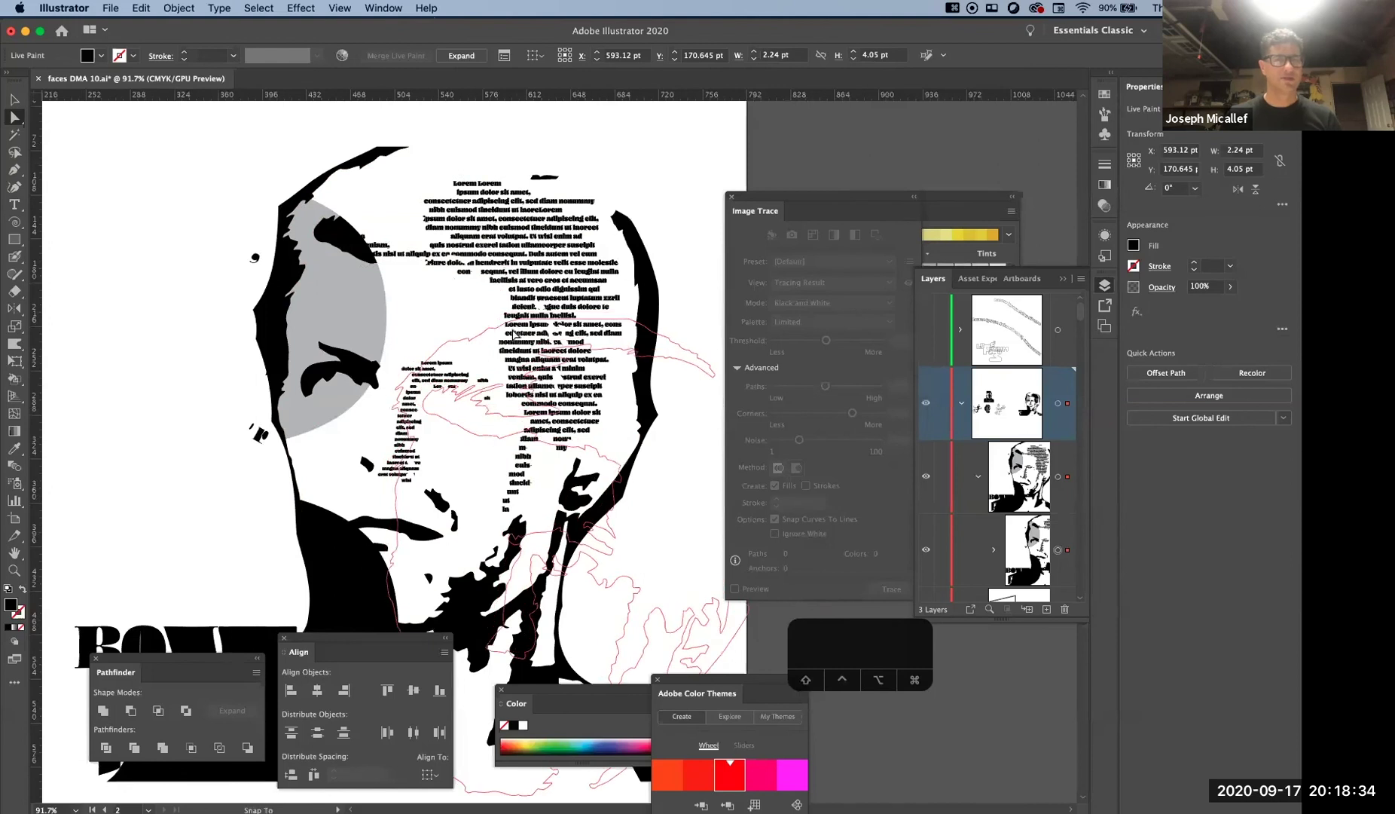
key("super+z")
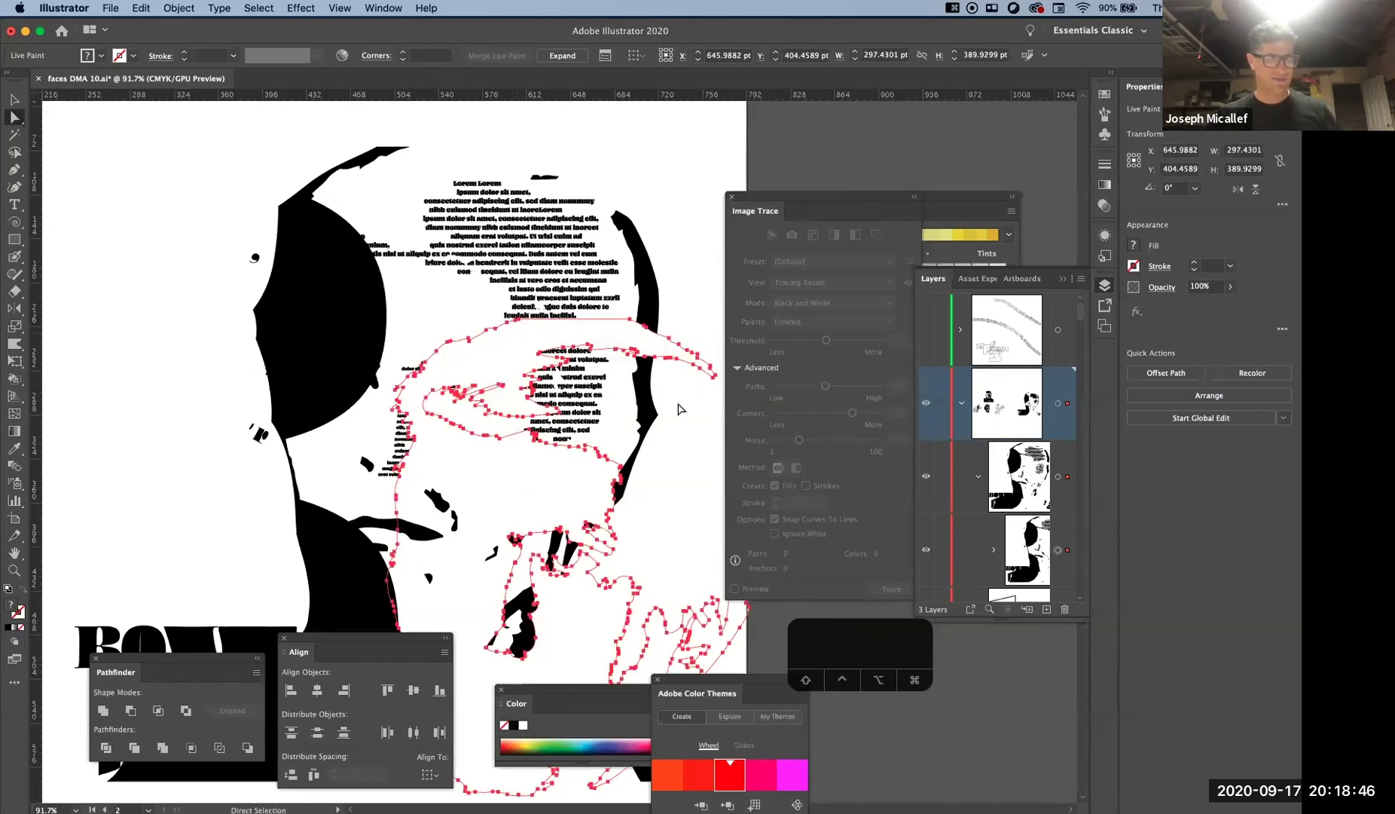
key("super+z")
key("super+z")
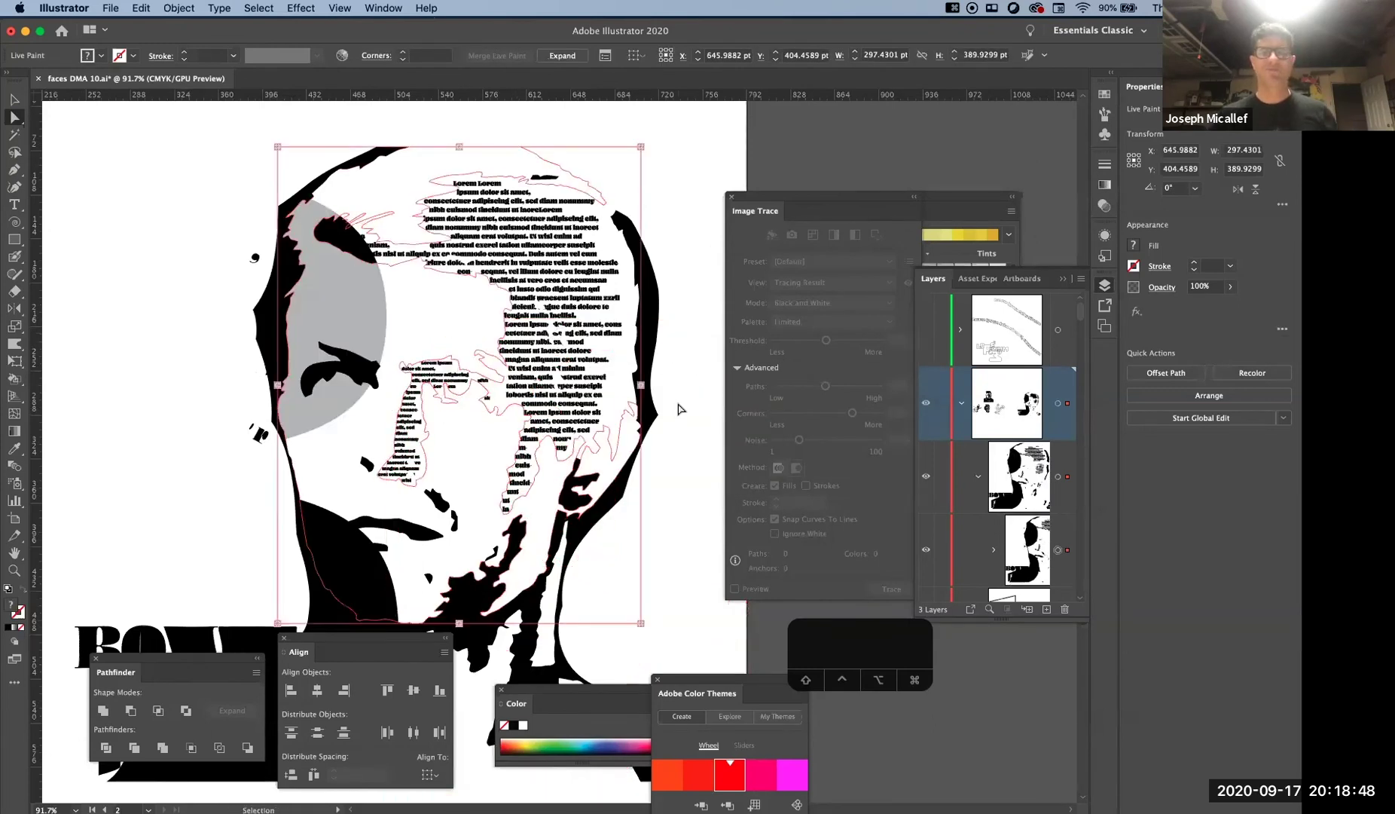
left_click(691, 488)
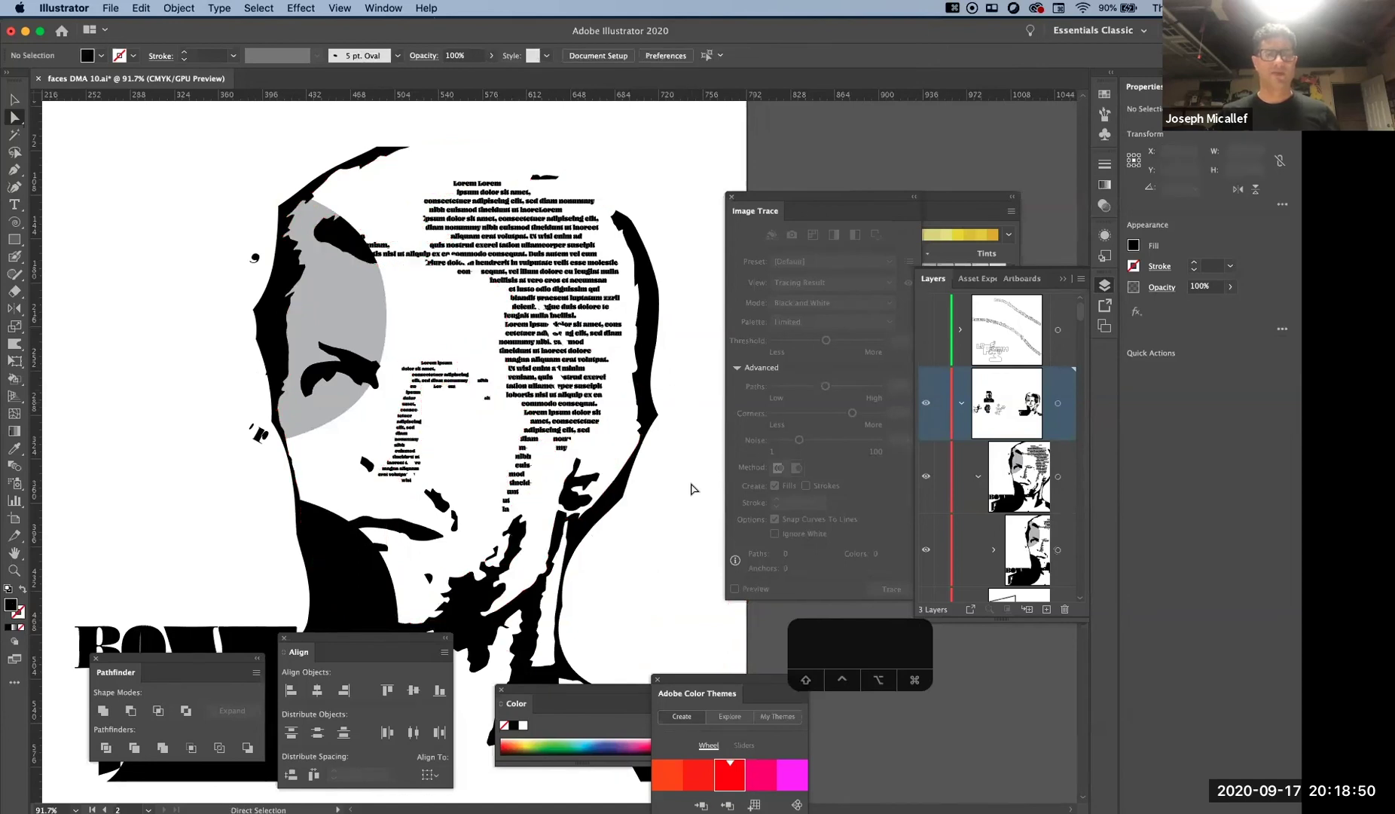
Move the Align and Pathfinder panels down off the artwork to uncover the BOWIE lettering and the black shoulder shape
left_click(535, 408, "alt+super")
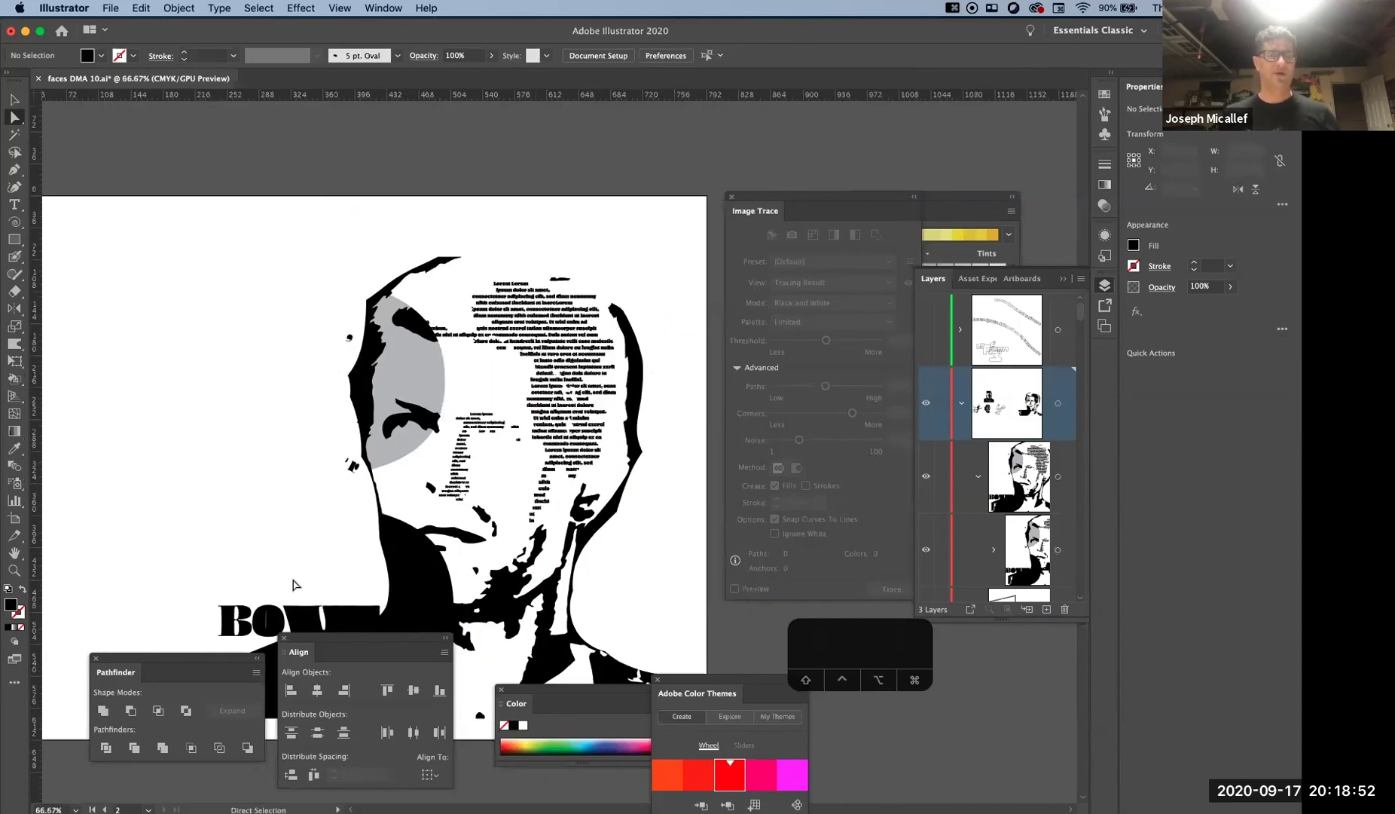
left_click_drag(337, 647, 414, 735)
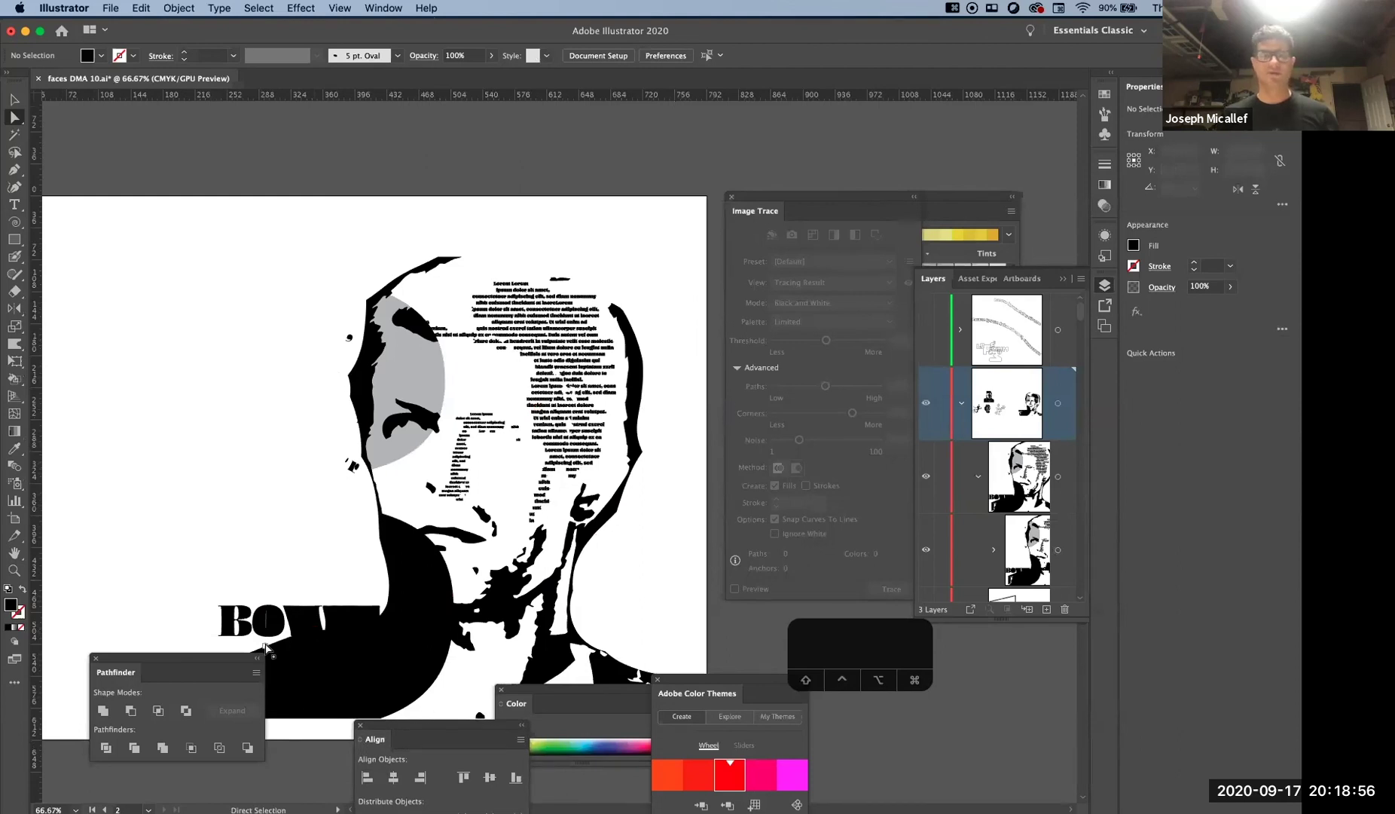
mouse_move(198, 652)
left_mouse_down()
mouse_move(214, 757)
mouse_move(211, 735)
left_mouse_up()
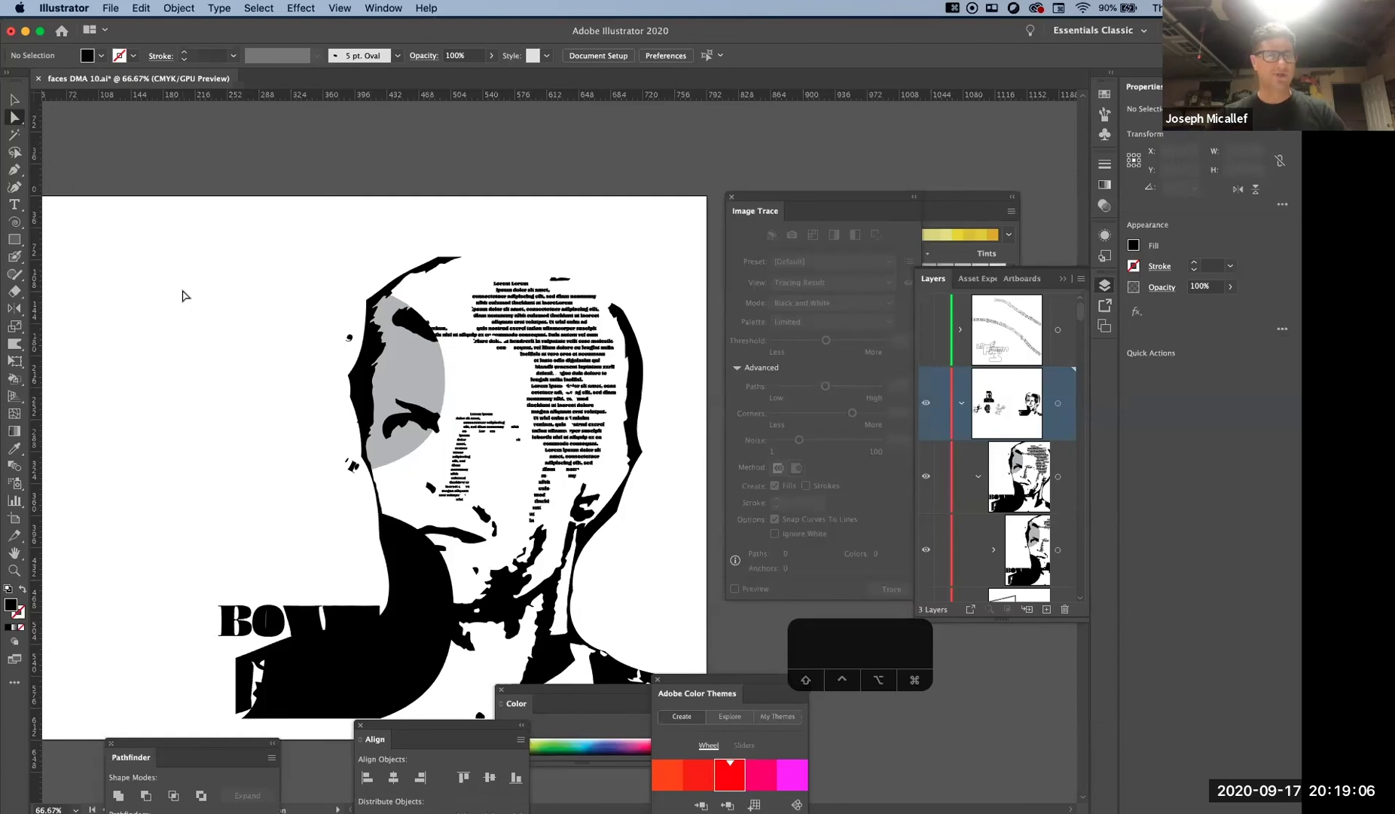
left_click_drag(546, 415, 482, 297)
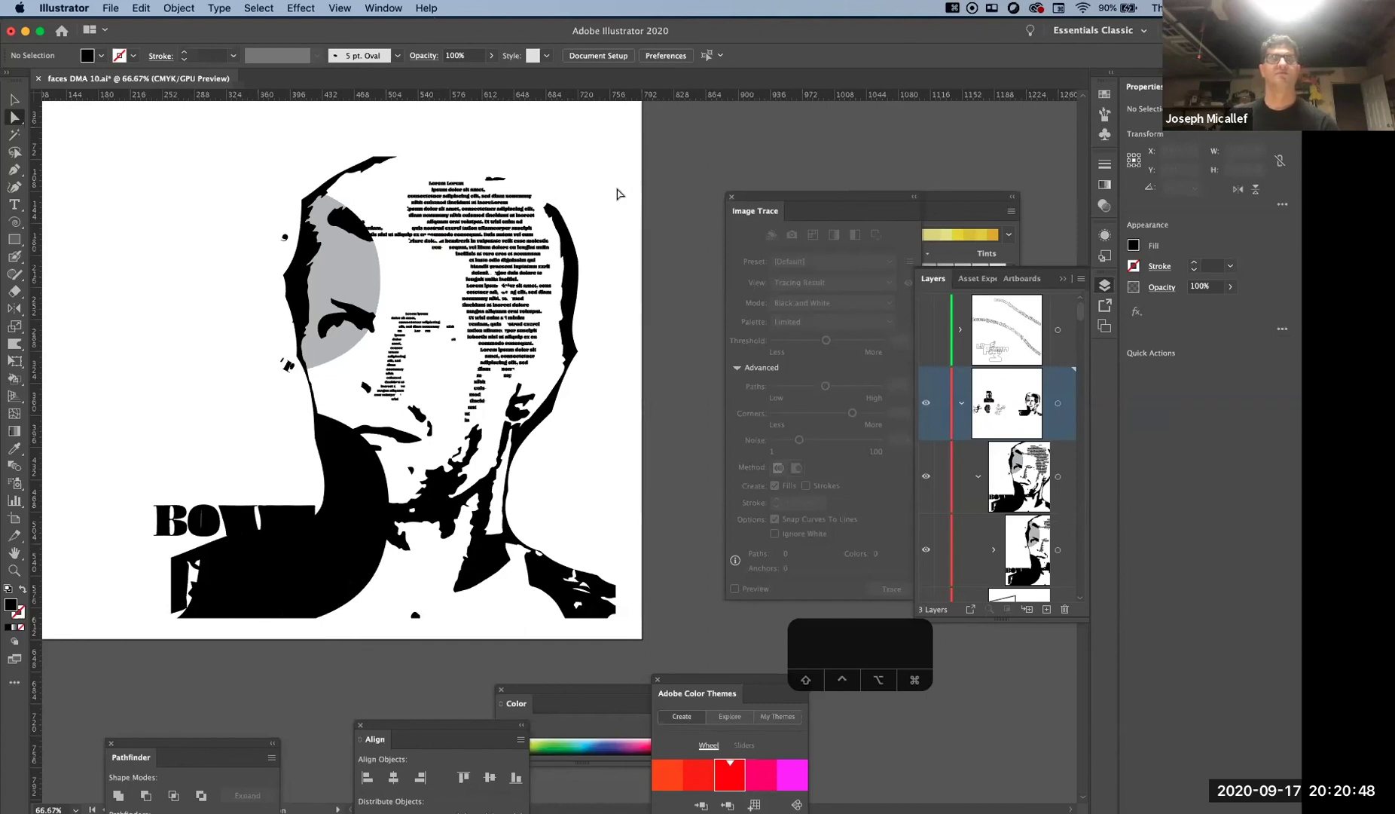
Try to edit the anchor point at the top of the head above the forehead text, and undo the change
key("super+alt+0")
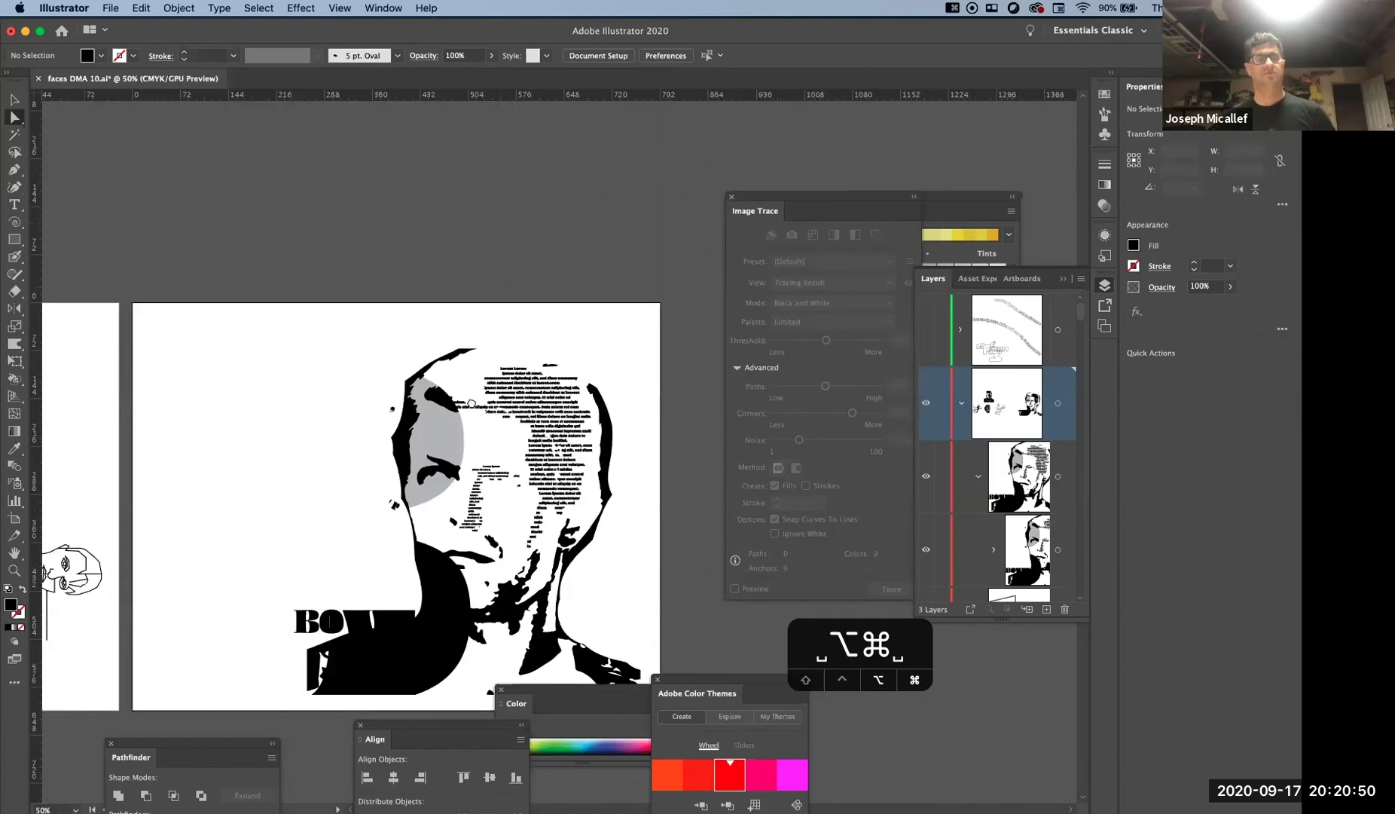
left_click(580, 336, "super")
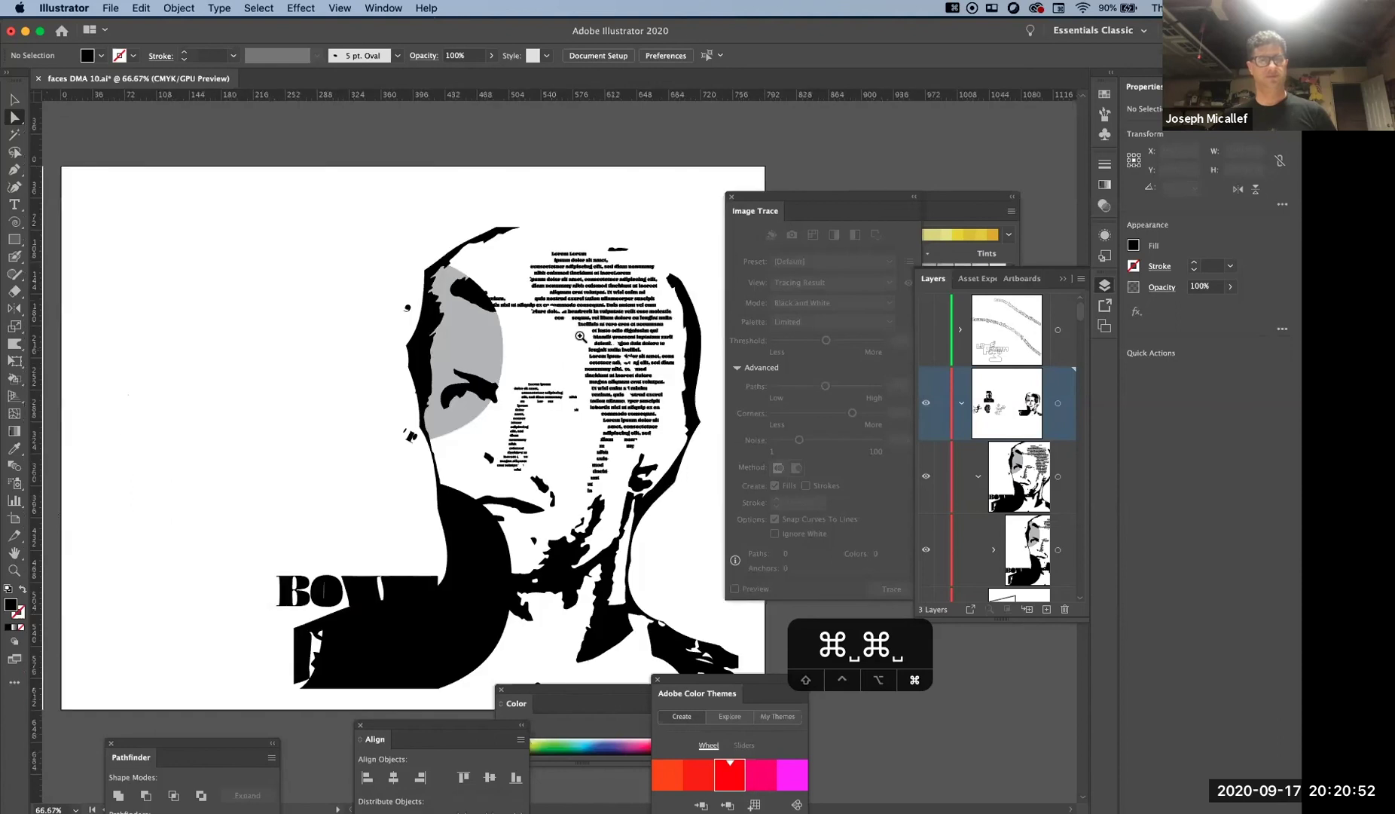
scroll(580, 336, "down", 3)
scroll(580, 336, "right", 3)
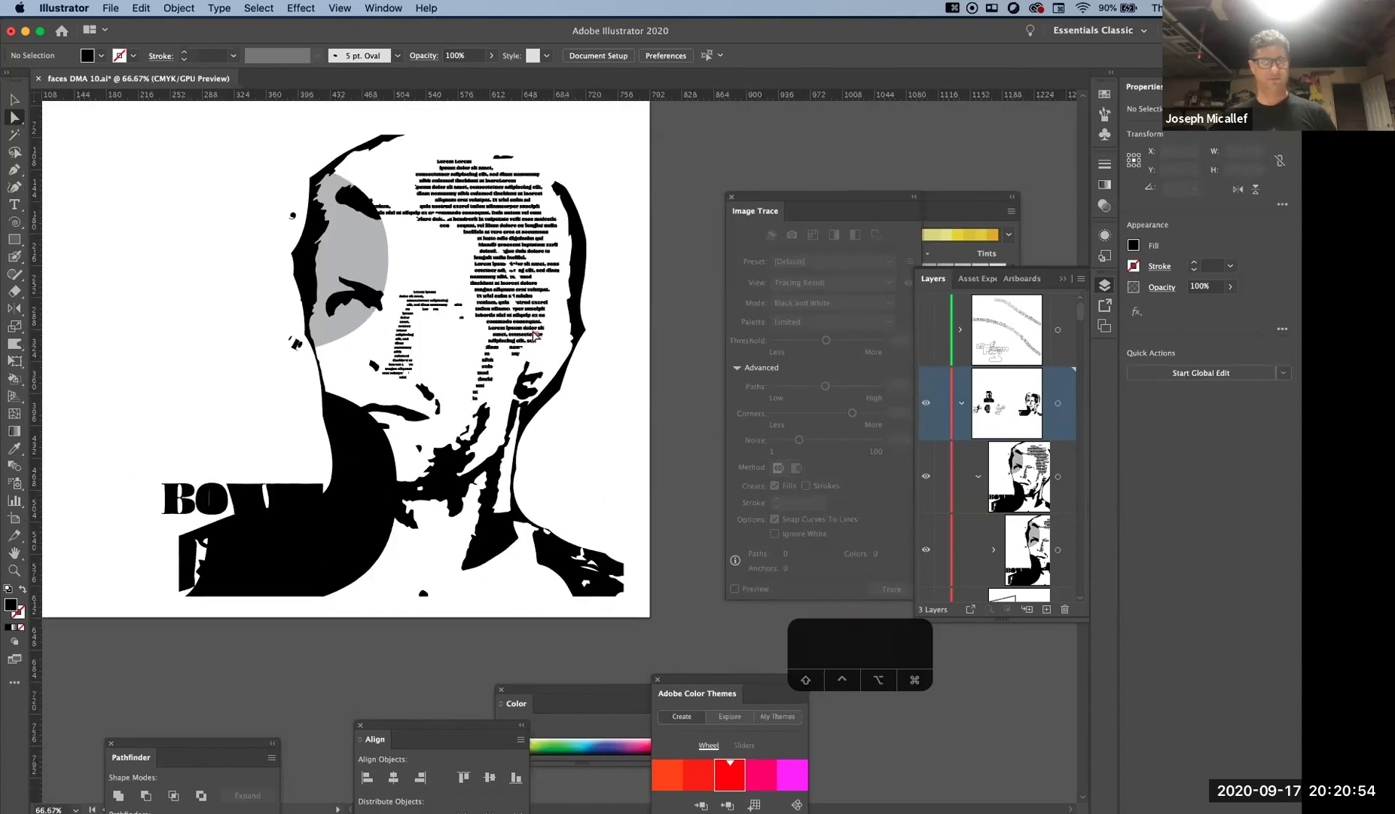
left_click(493, 138)
key("super+z")
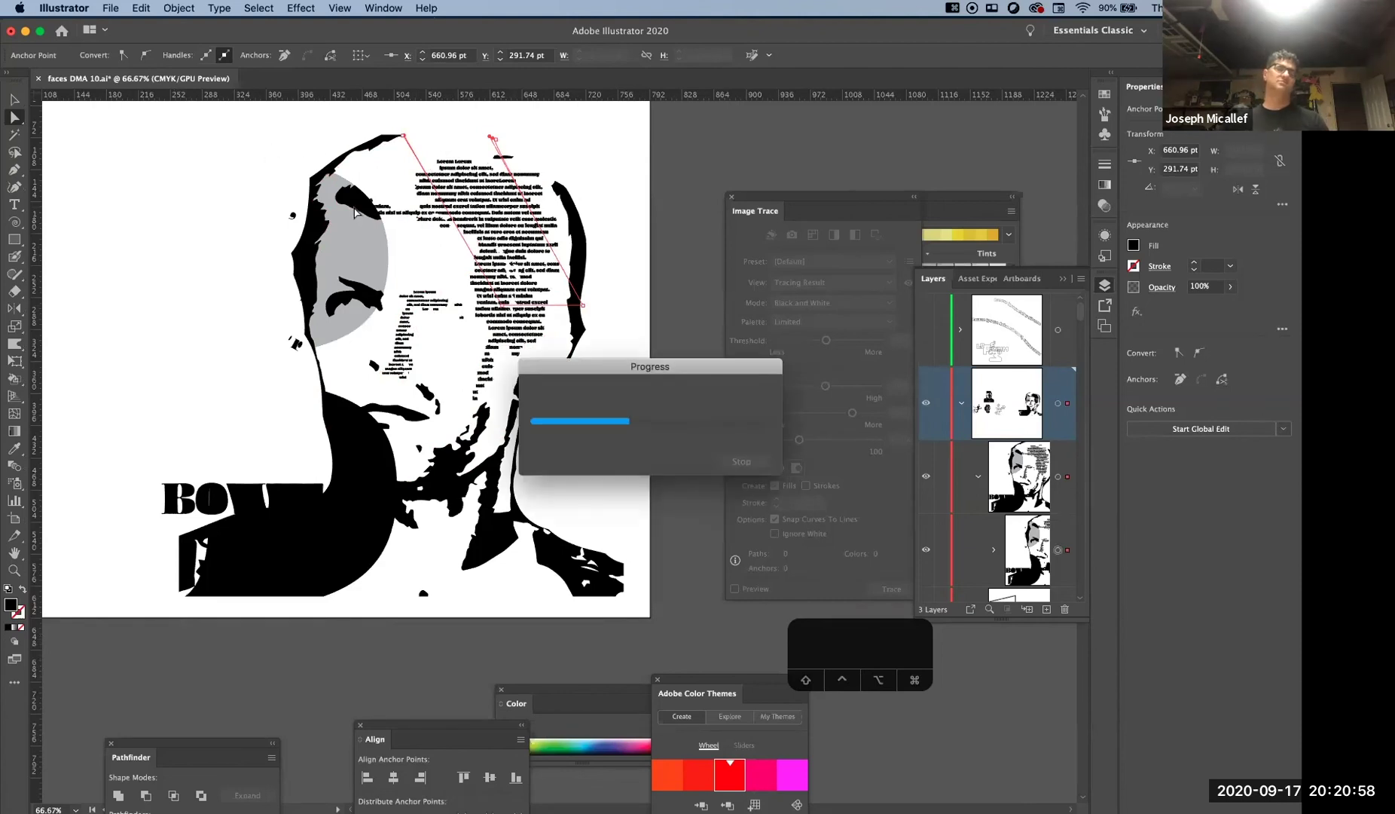